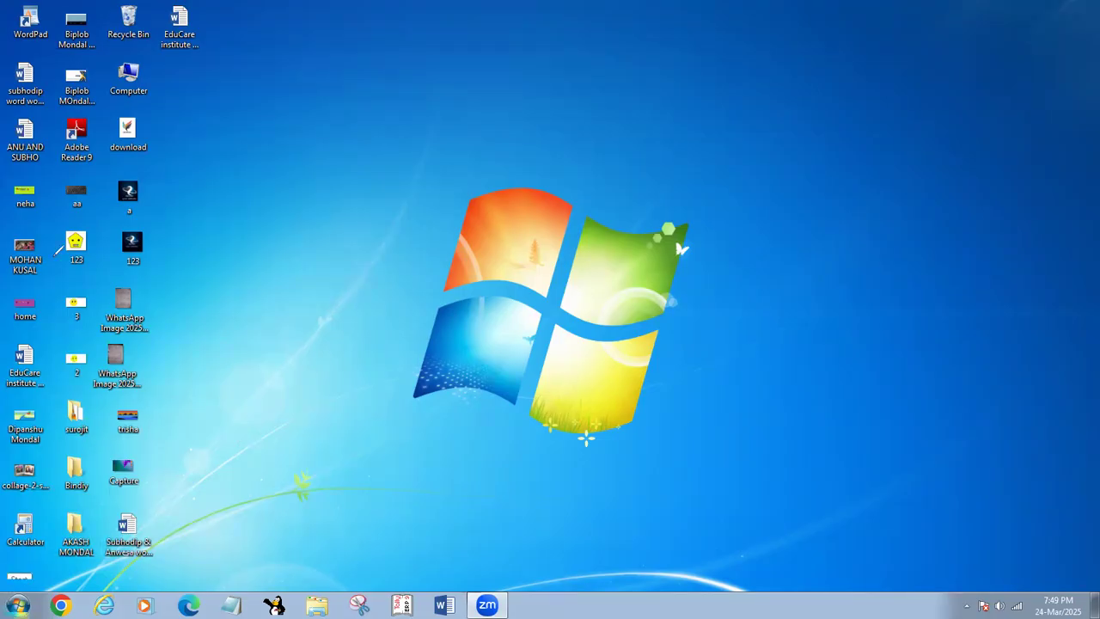
- Annotate the desktop with the red text "Editing ( Record )" above the Windows logo
{"action": "left_click", "coordinate": [339, 177]}
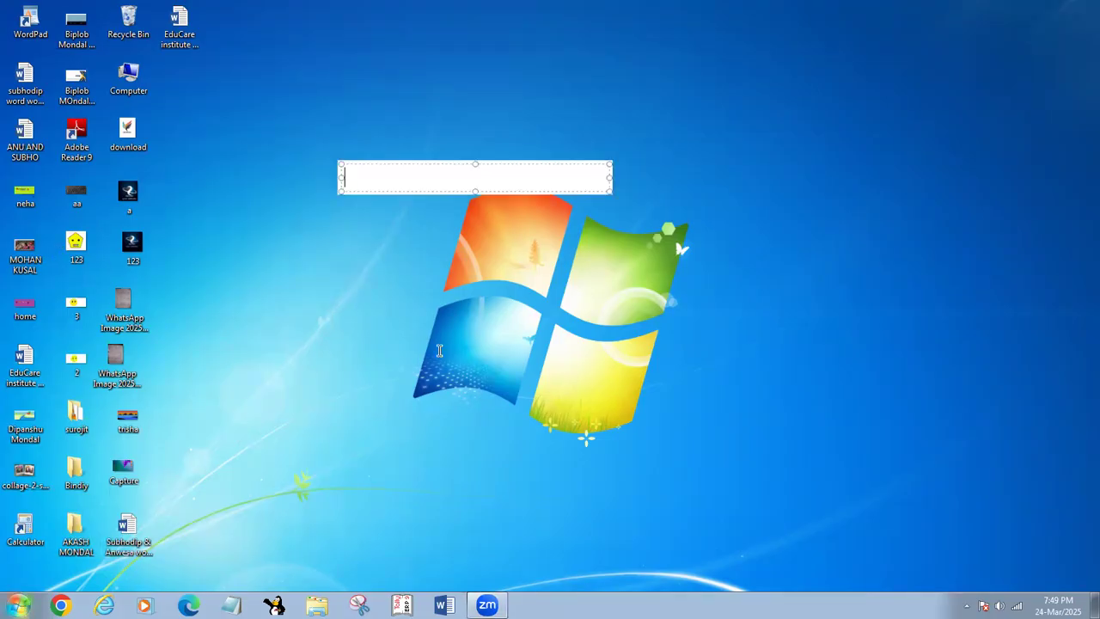
{"action": "type", "text": "Editing ( re"}
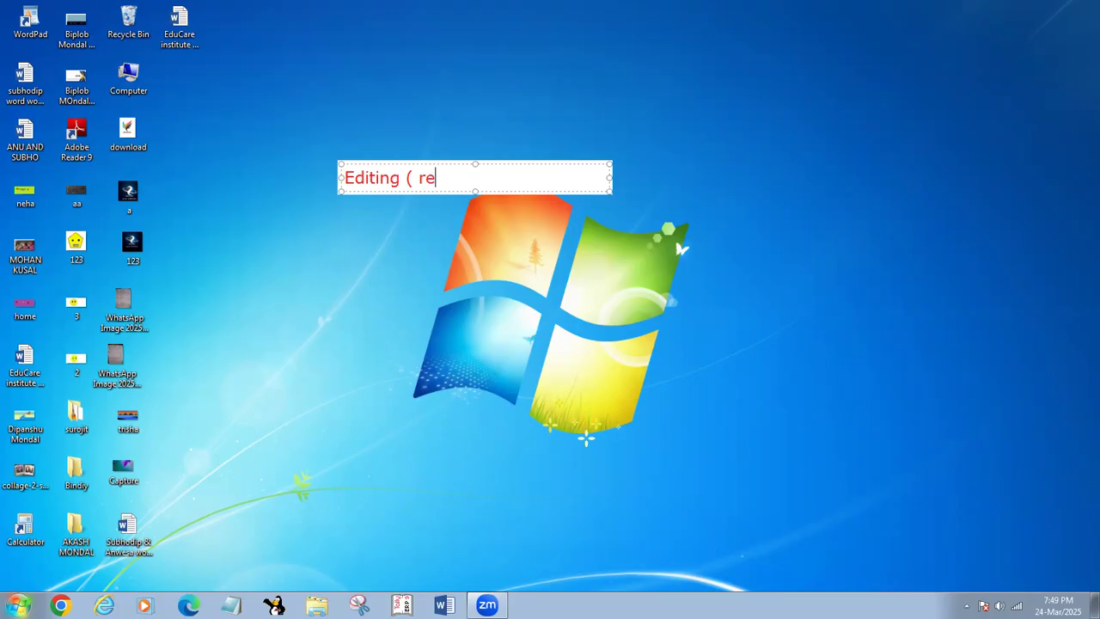
{"action": "type", "text": "cord )"}
{"action": "left_click", "coordinate": [422, 178]}
{"action": "key", "text": "BackSpace"}
{"action": "type", "text": "R"}
{"action": "left_click", "coordinate": [491, 296]}
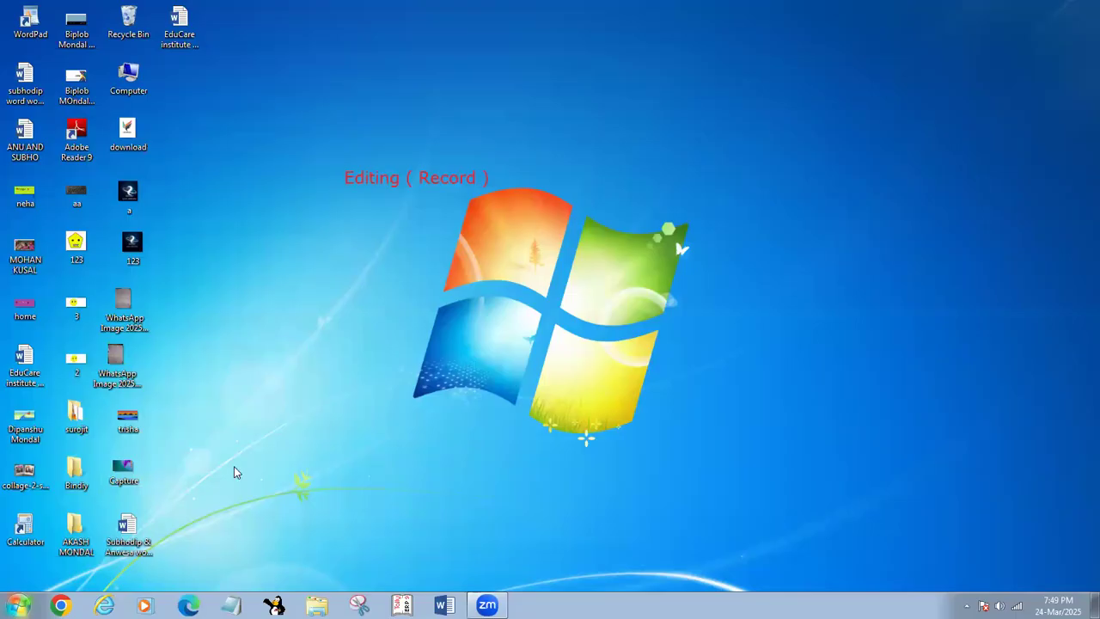
- Switch to Tally.ERP 9, enter Educational Mode and load the Educare company
{"action": "left_click", "coordinate": [401, 605]}
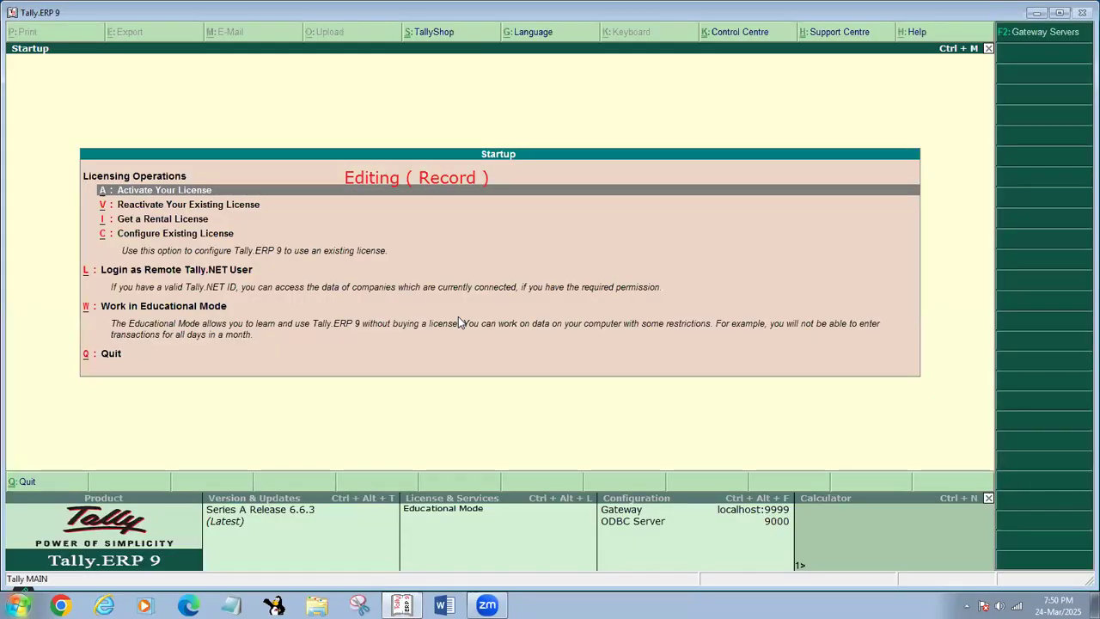
{"action": "left_click", "coordinate": [458, 317]}
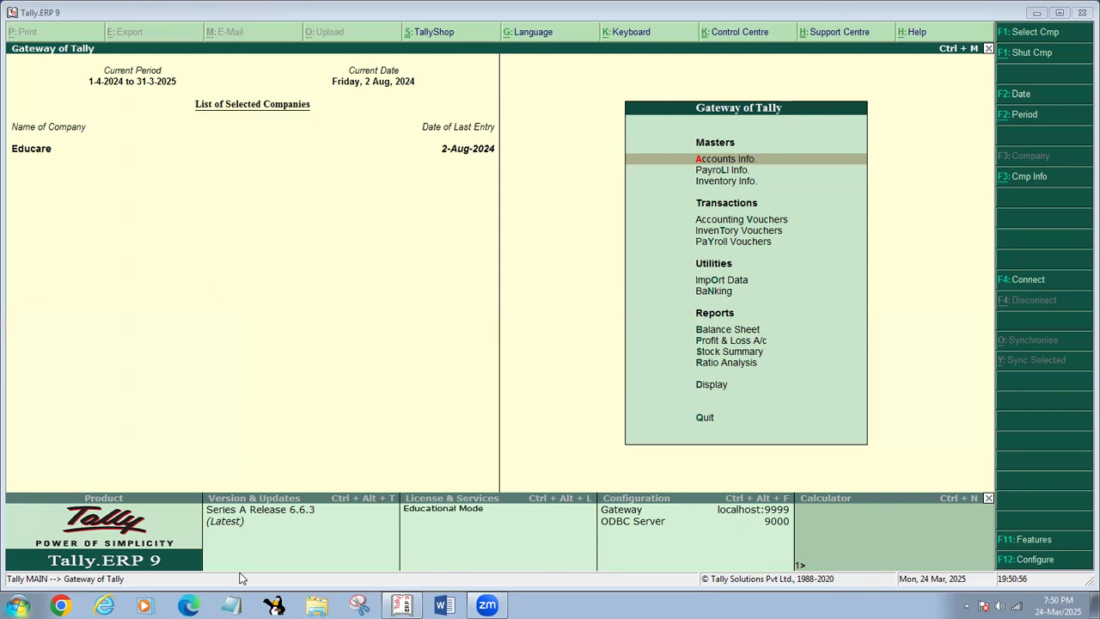
- Switch to Paint and draw a text box of about 731 × 184 px near the canvas's upper edge
{"action": "left_click", "coordinate": [17, 605]}
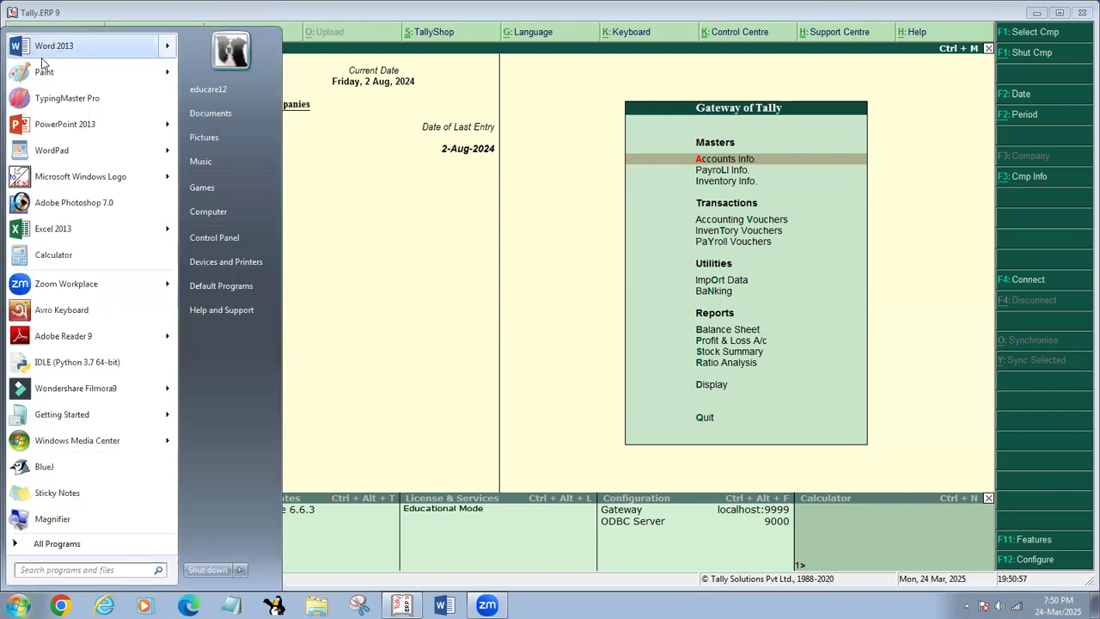
{"action": "left_click", "coordinate": [56, 70]}
{"action": "left_click", "coordinate": [200, 47]}
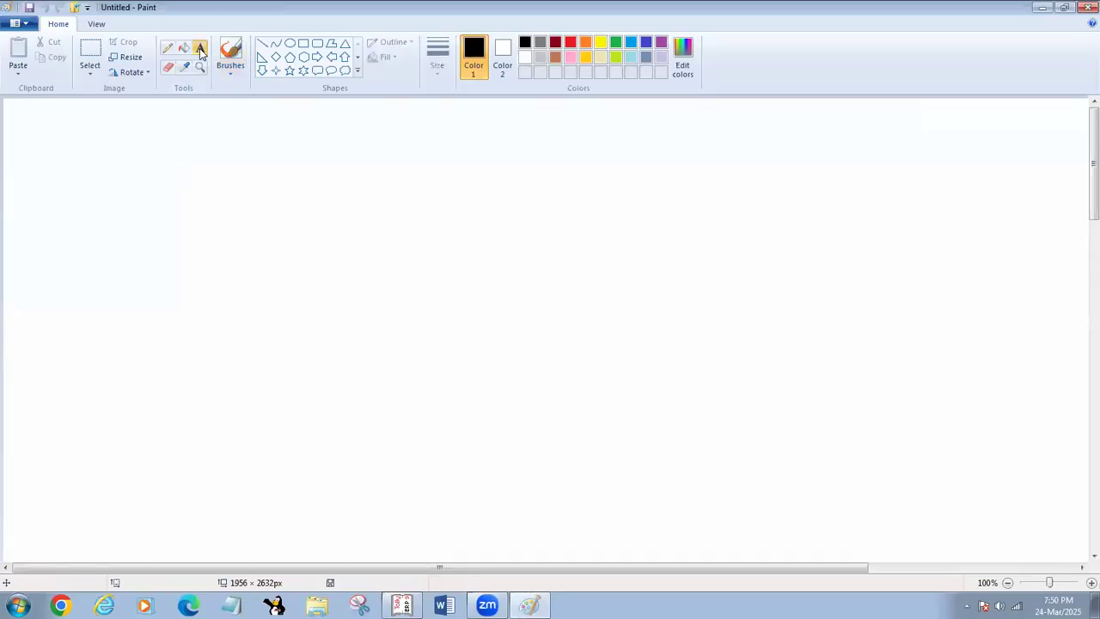
{"action": "mouse_move", "coordinate": [150, 141]}
{"action": "left_mouse_down"}
{"action": "mouse_move", "coordinate": [616, 289]}
{"action": "mouse_move", "coordinate": [654, 268]}
{"action": "left_mouse_up"}
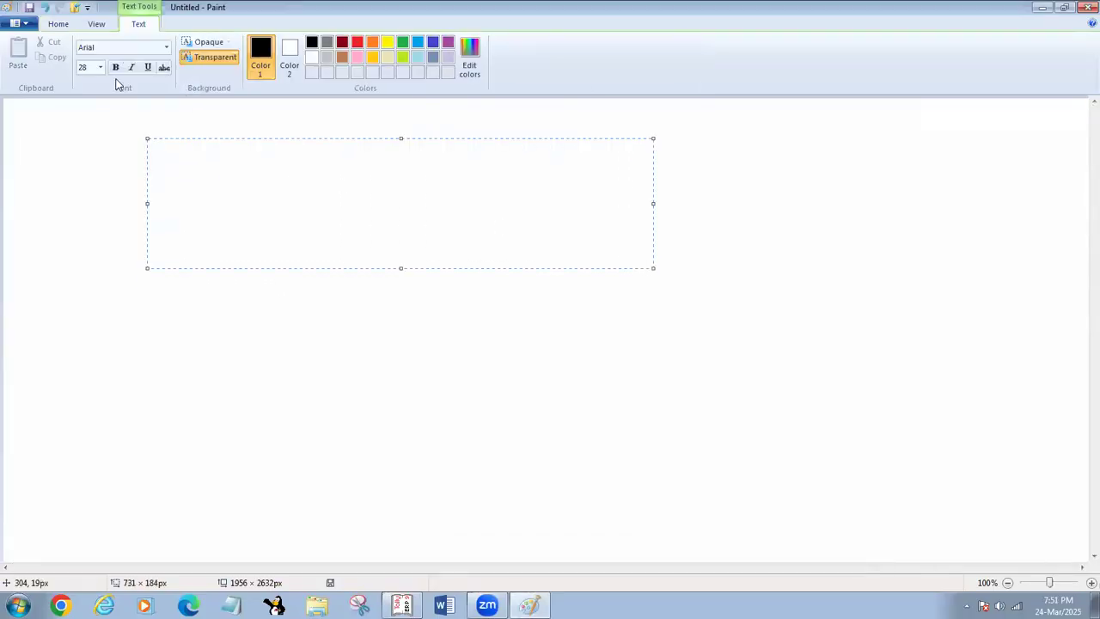
- Set the font size to 48 and enter the heading "Record" in the text box
{"action": "left_click", "coordinate": [99, 67]}
{"action": "left_click", "coordinate": [84, 246]}
{"action": "type", "text": "Record"}
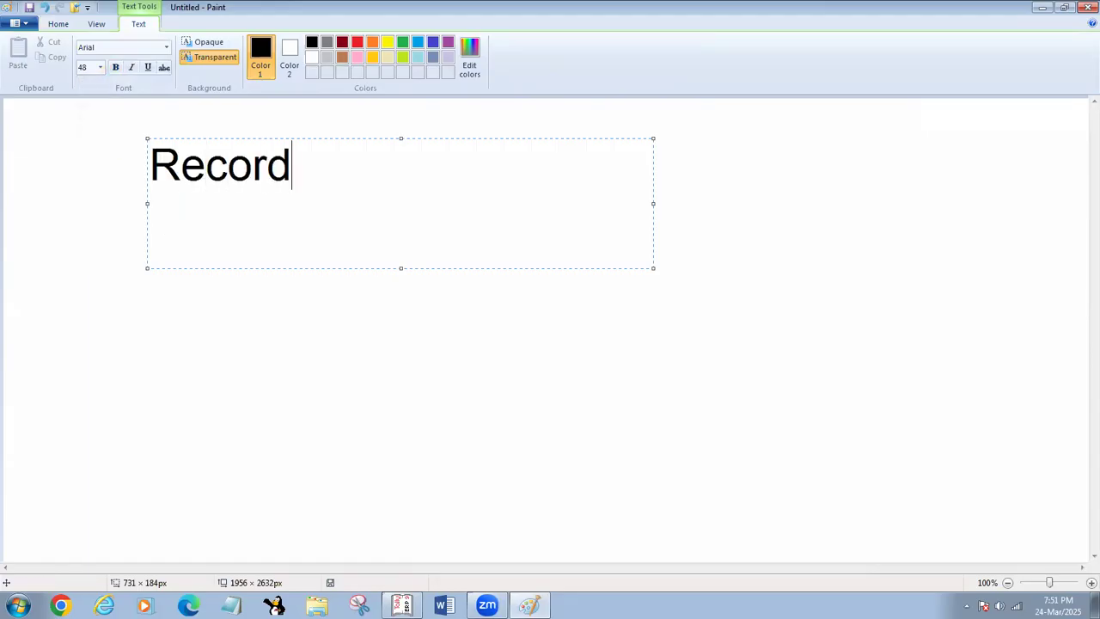
{"action": "key", "text": "Return"}
- Add the line "=> Display (D)" below the Record heading
{"action": "type", "text": "=> "}
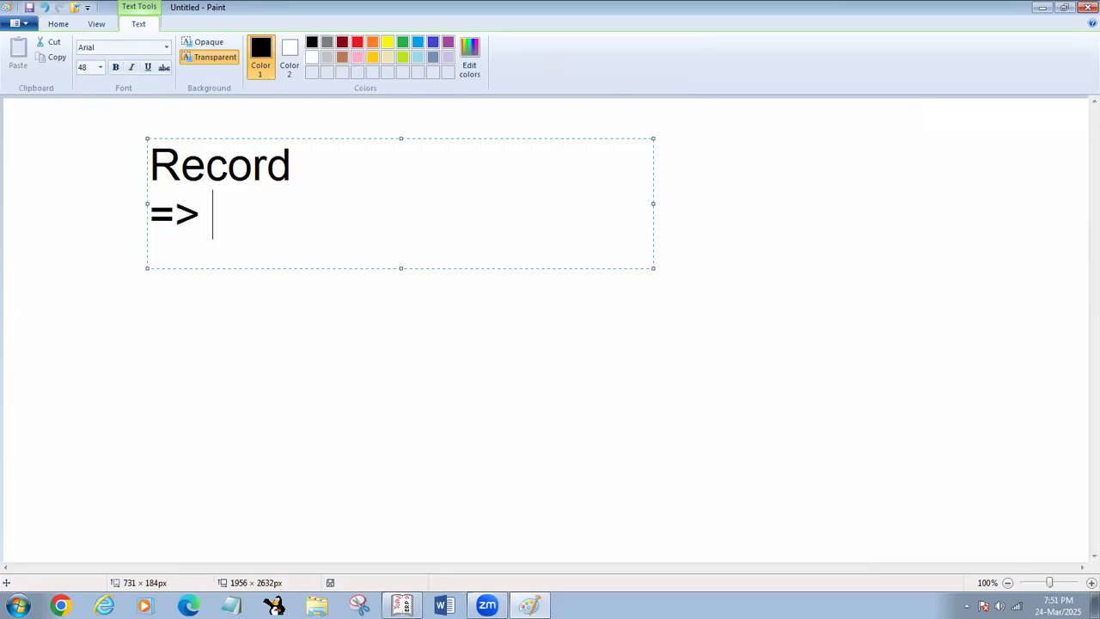
{"action": "type", "text": "di"}
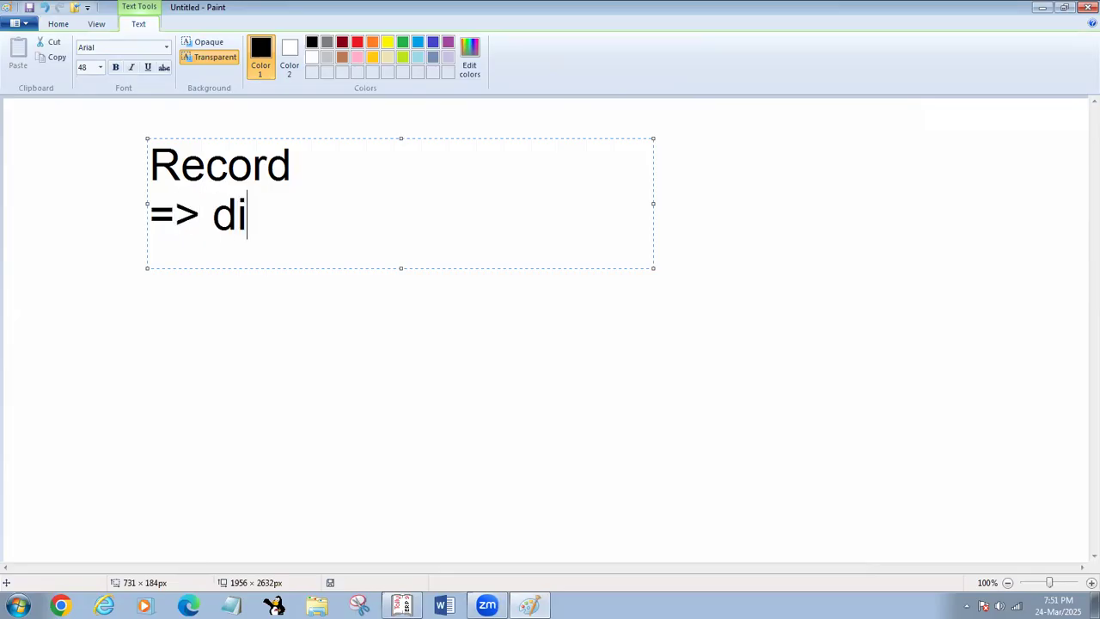
{"action": "type", "text": "splay"}
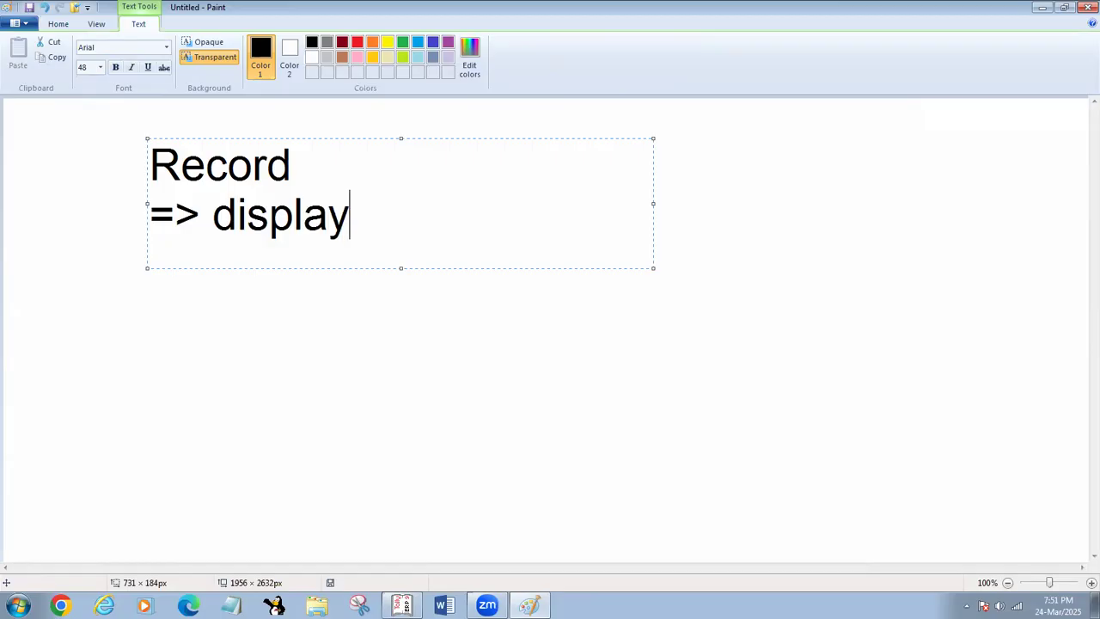
{"action": "key", "text": "BackSpace"}
{"action": "key", "text": "BackSpace"}
{"action": "key", "text": "BackSpace"}
{"action": "key", "text": "BackSpace"}
{"action": "key", "text": "BackSpace"}
{"action": "key", "text": "BackSpace"}
{"action": "key", "text": "BackSpace"}
{"action": "type", "text": "D"}
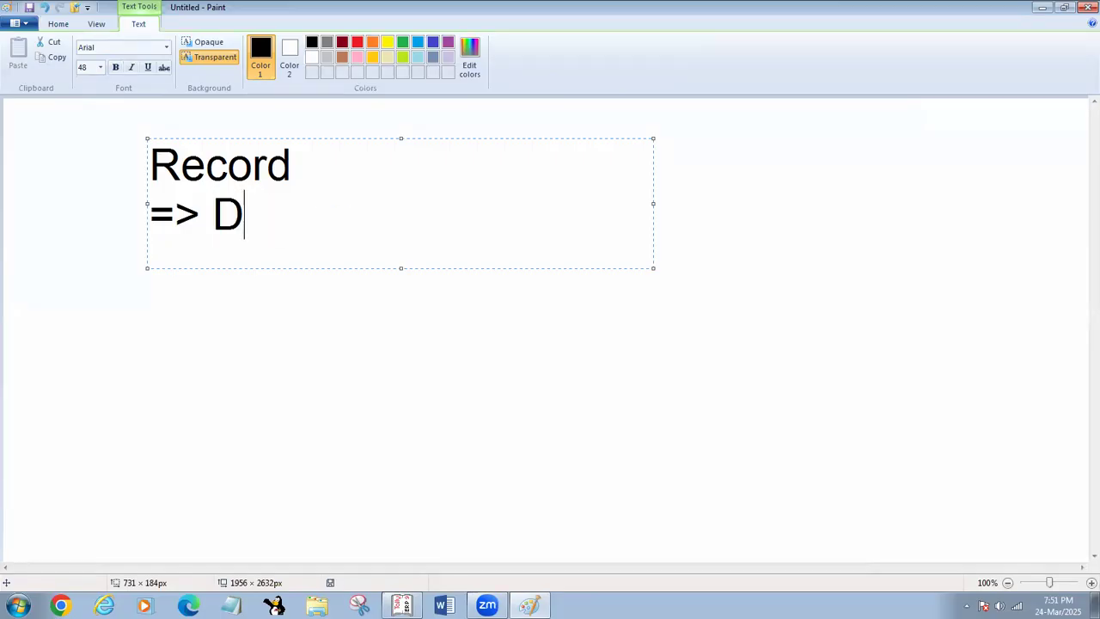
{"action": "type", "text": "isplay"}
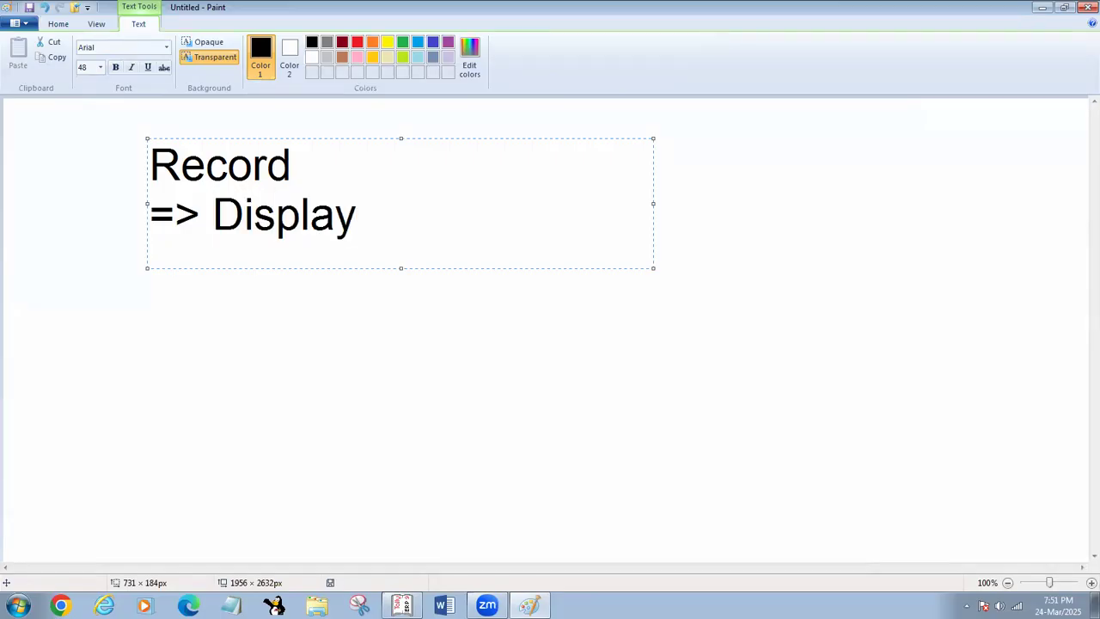
{"action": "type", "text": " (D)"}
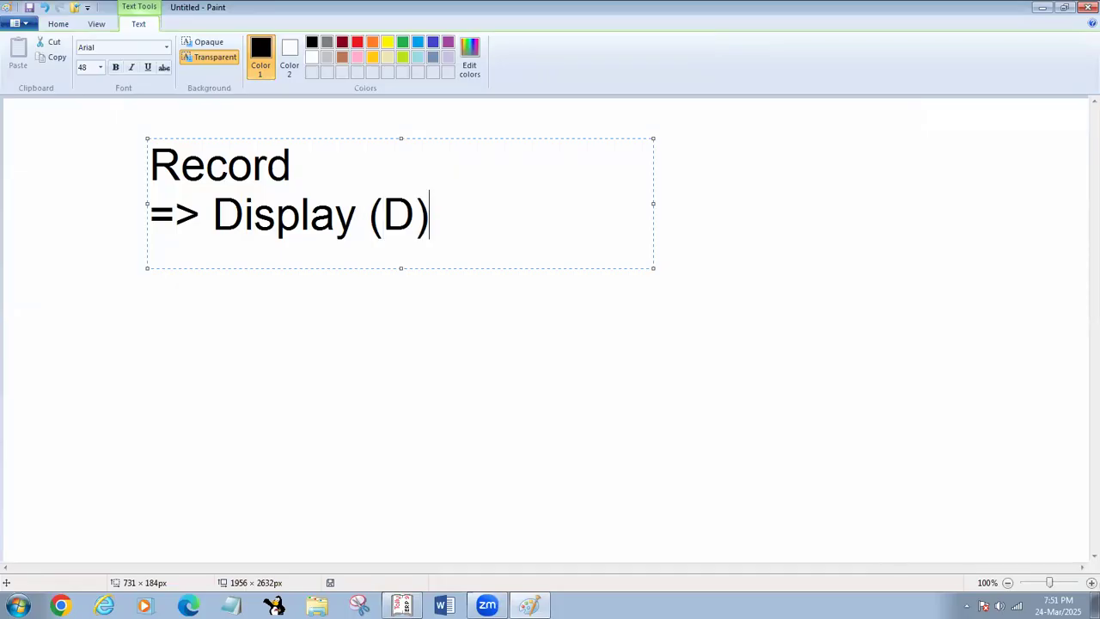
- Add the line "=> Editing (A)" below the Display line
{"action": "key", "text": "Return"}
{"action": "type", "text": "=> "}
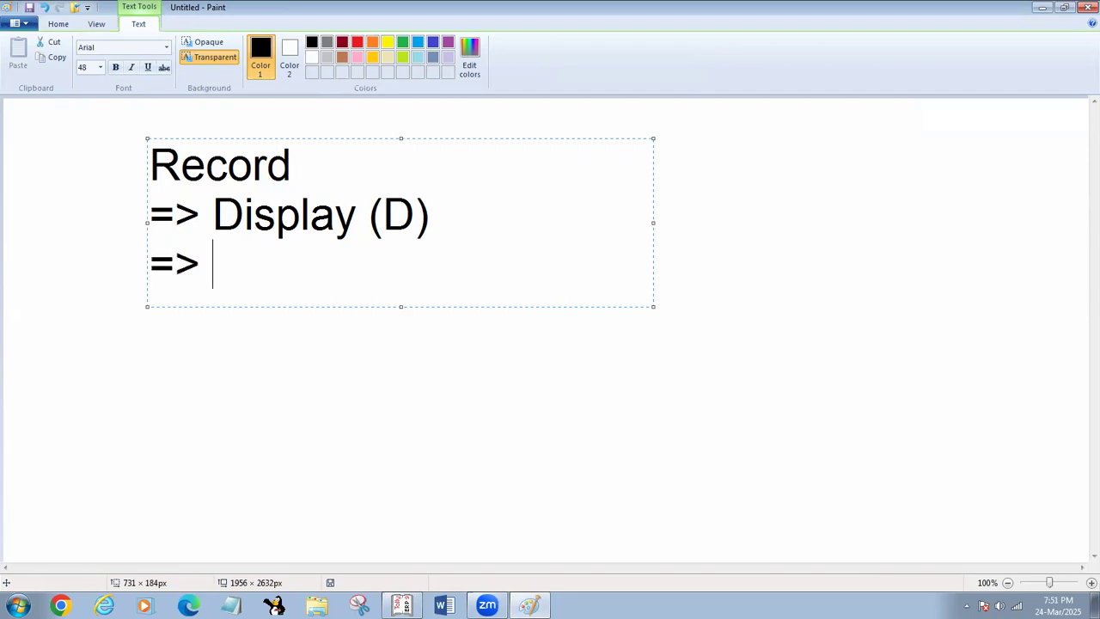
{"action": "type", "text": "Editing "}
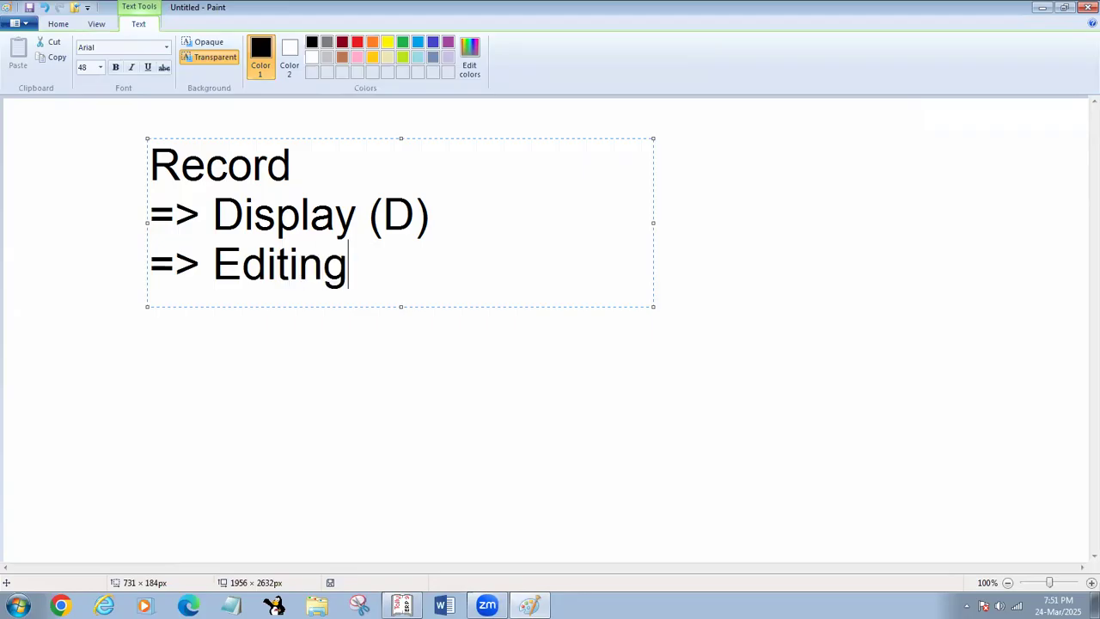
{"action": "type", "text": "(A)"}
- Add the line "=> Delete ( Alt+D )" below the Editing line
{"action": "key", "text": "Return"}
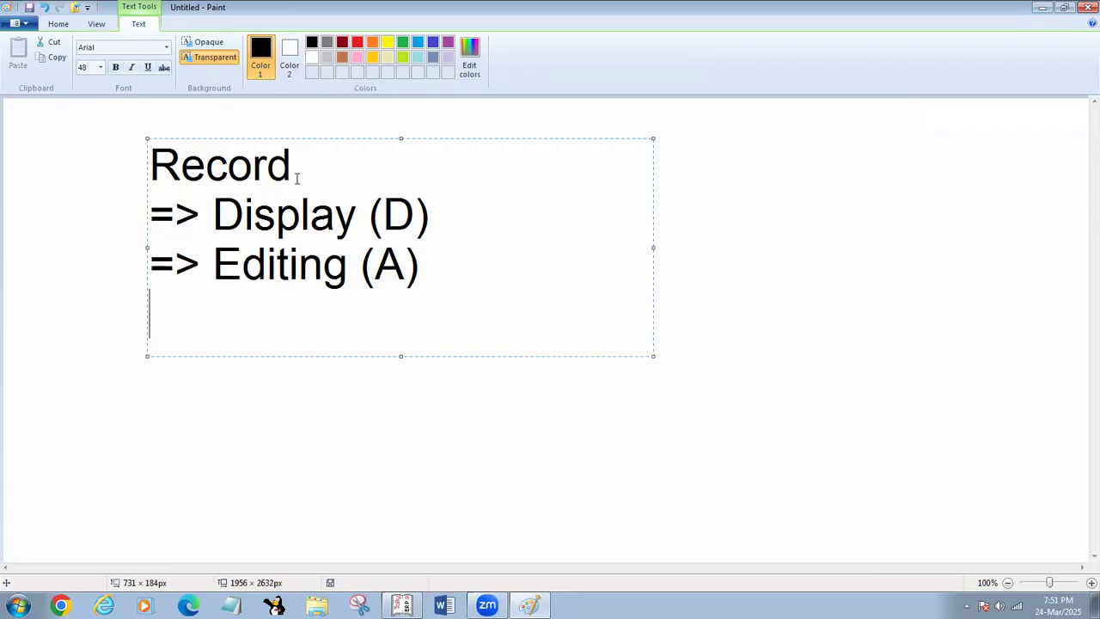
{"action": "type", "text": "=> "}
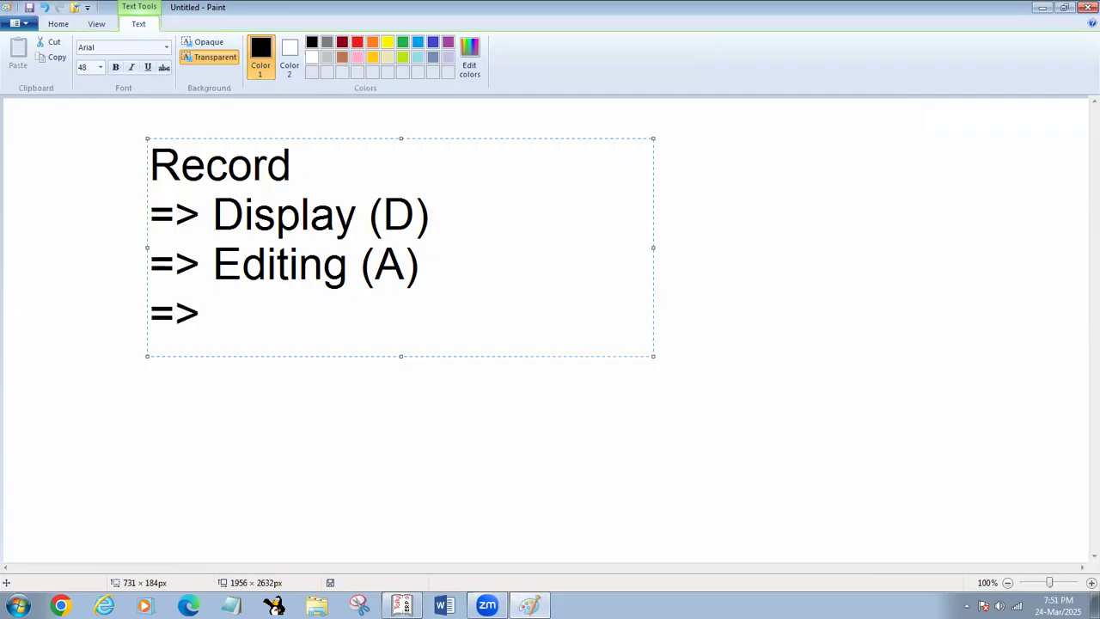
{"action": "type", "text": "Det"}
{"action": "key", "text": "BackSpace"}
{"action": "type", "text": "k"}
{"action": "key", "text": "BackSpace"}
{"action": "type", "text": "lete"}
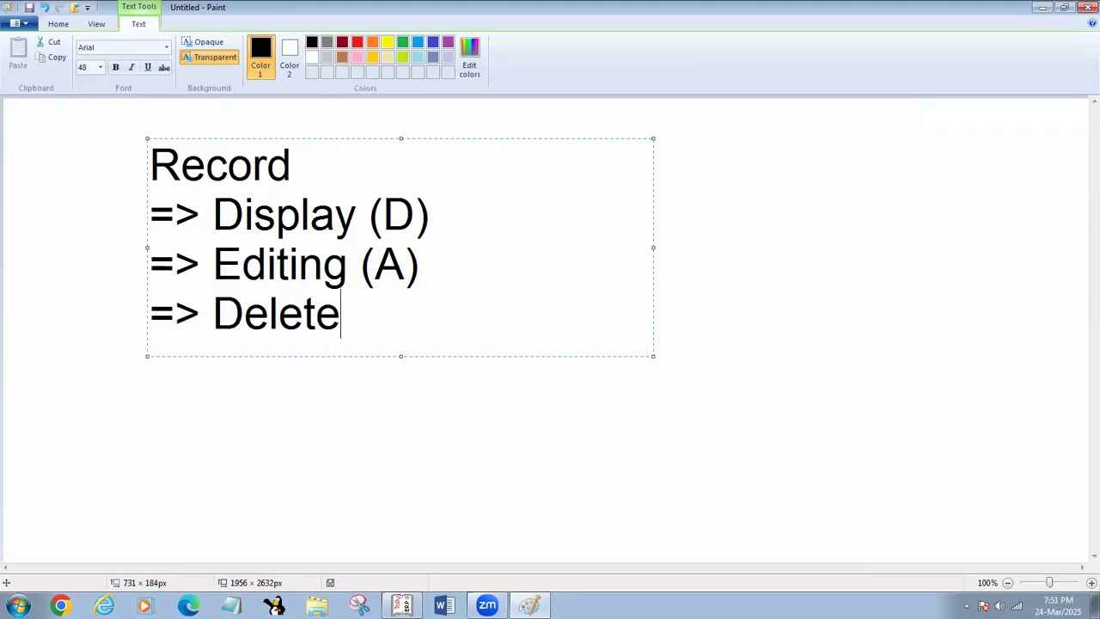
{"action": "type", "text": " ( Alt+"}
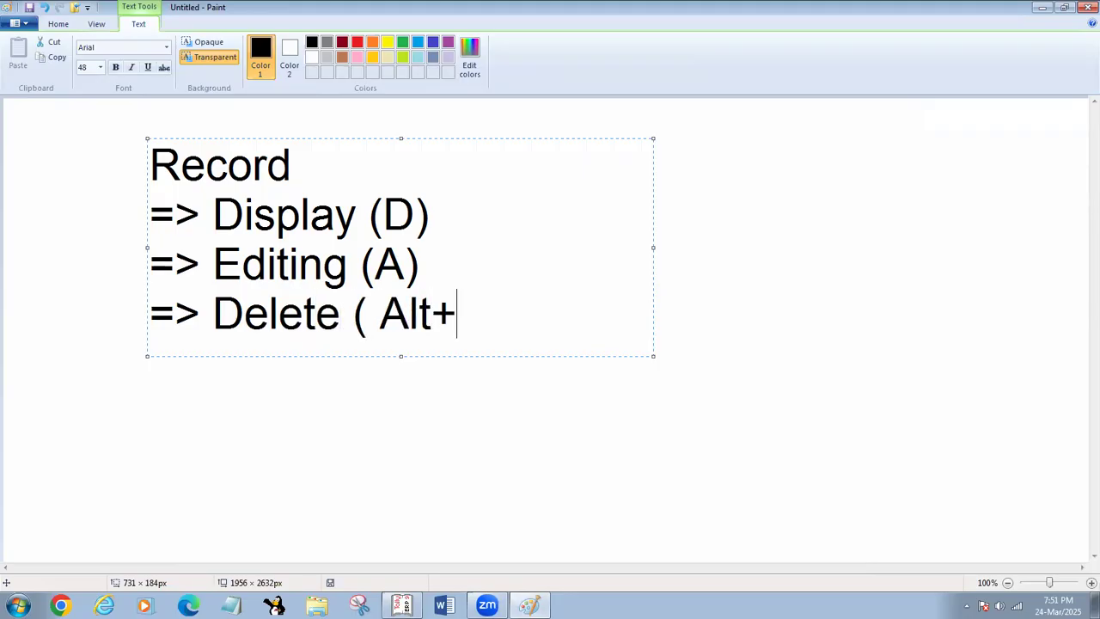
{"action": "type", "text": "D )"}
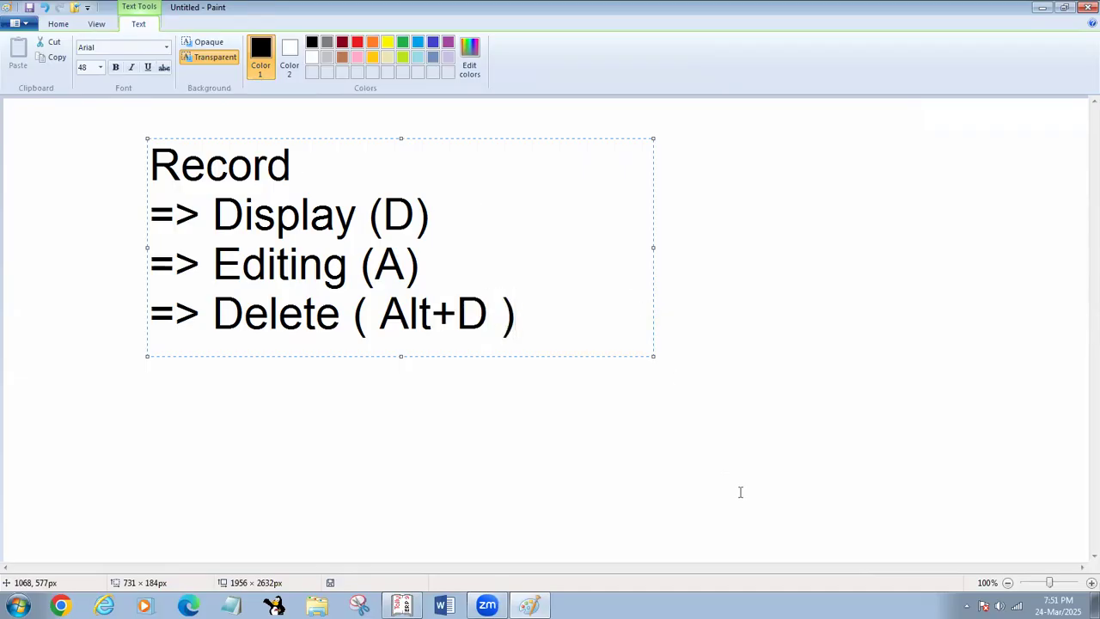
- Recolour all of the note's text red and commit the text box to the canvas
{"action": "key", "text": "ctrl+a"}
{"action": "left_click", "coordinate": [357, 41]}
{"action": "left_click", "coordinate": [784, 350]}
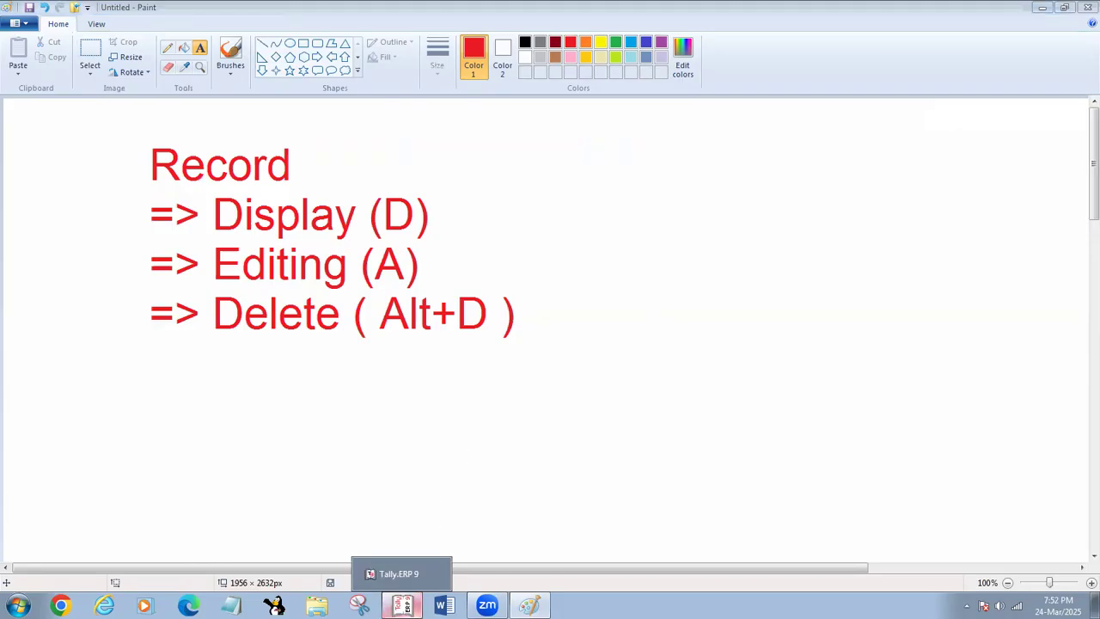
- Switch to Tally.ERP 9 and bring its Gateway of Tally screen into view
{"action": "left_click", "coordinate": [403, 605]}
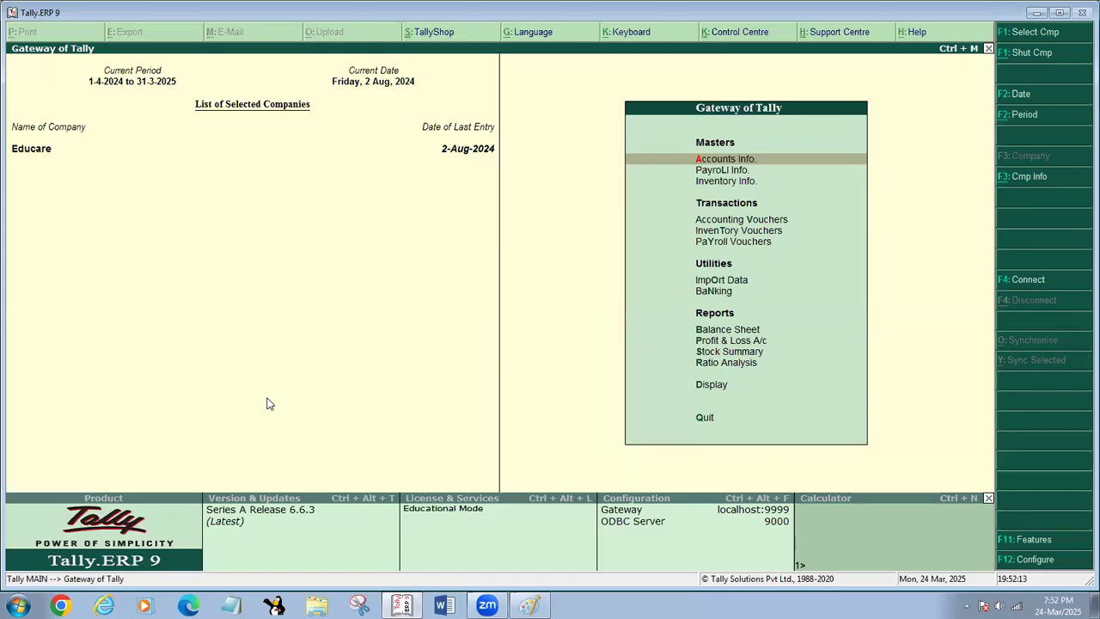
{"action": "key", "text": "super+Up"}
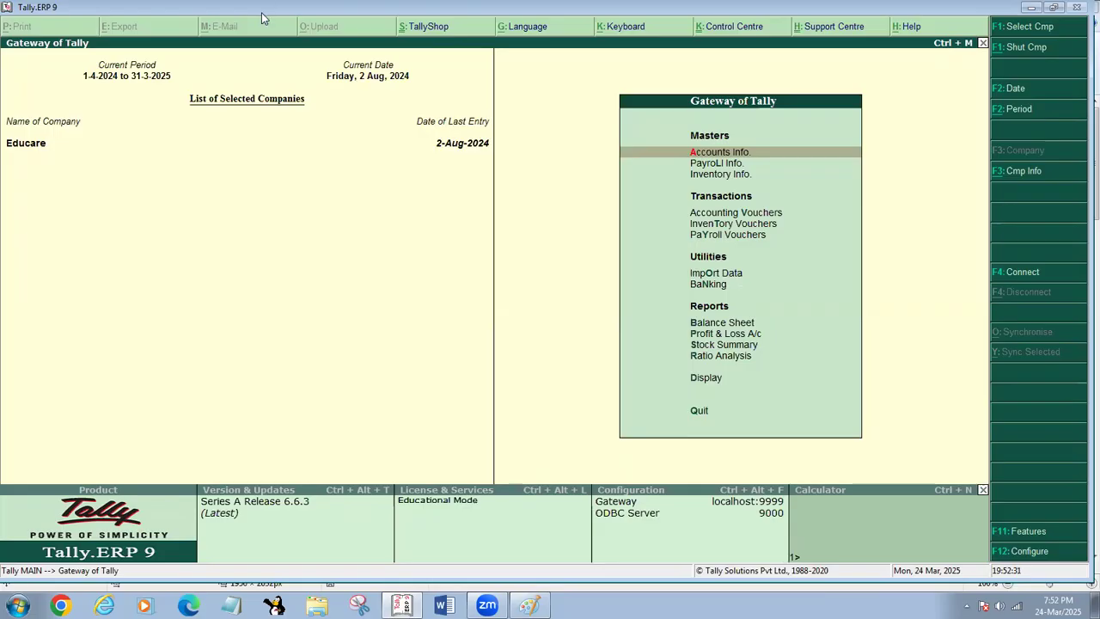
{"action": "left_click_drag", "start_coordinate": [257, 10], "coordinate": [262, 17]}
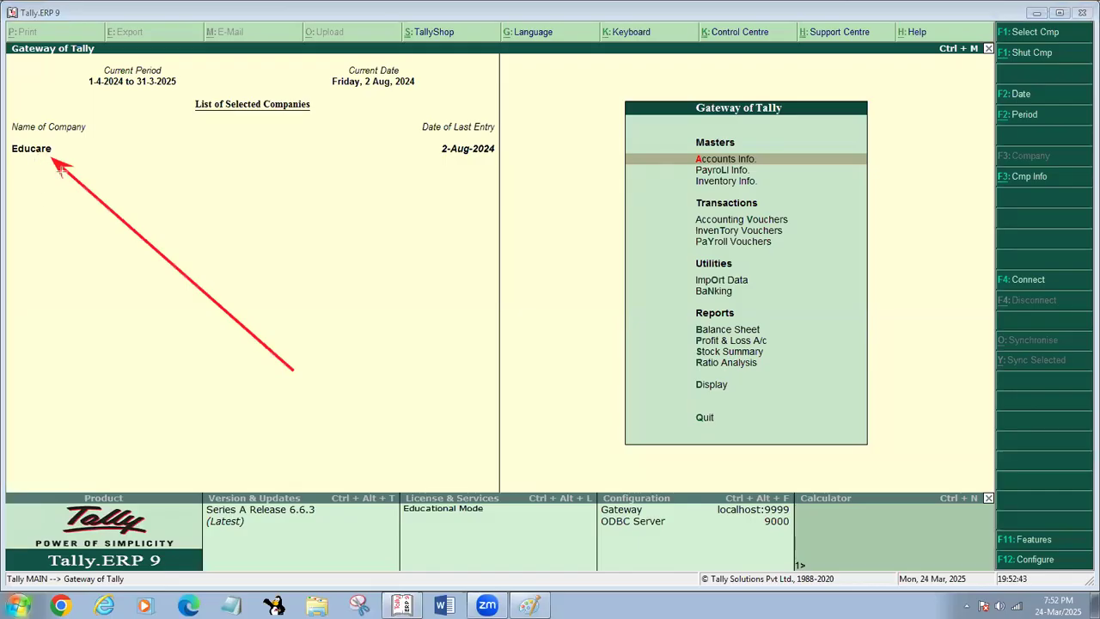
- Mark the current period's start and end dates and the current date with red annotation arrows
{"action": "left_click_drag", "start_coordinate": [328, 286], "coordinate": [115, 89]}
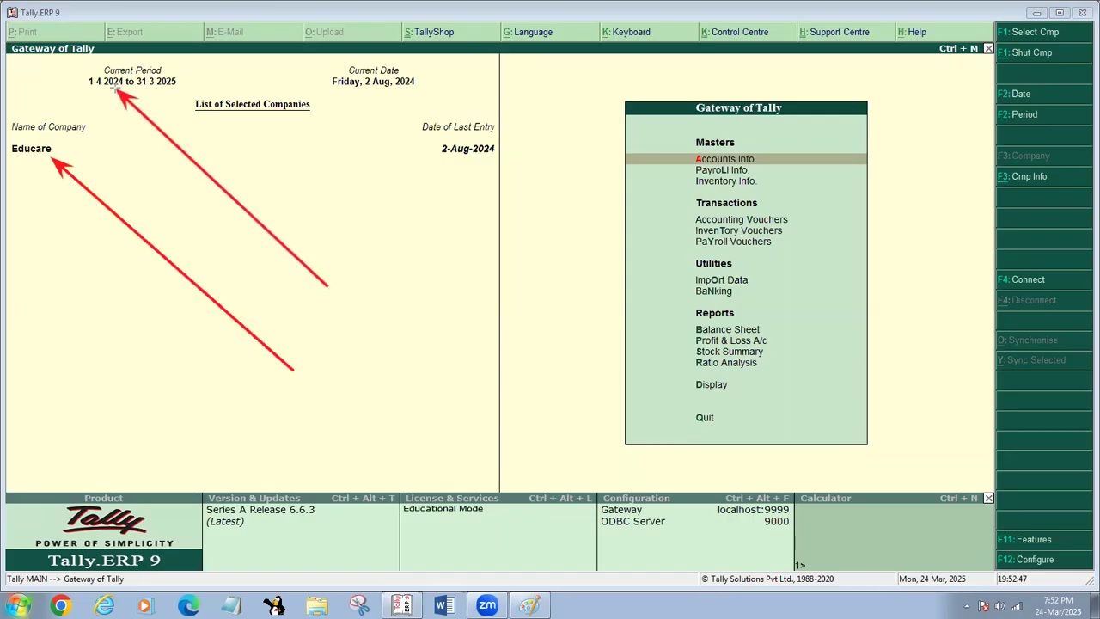
{"action": "left_click_drag", "start_coordinate": [292, 77], "coordinate": [182, 81]}
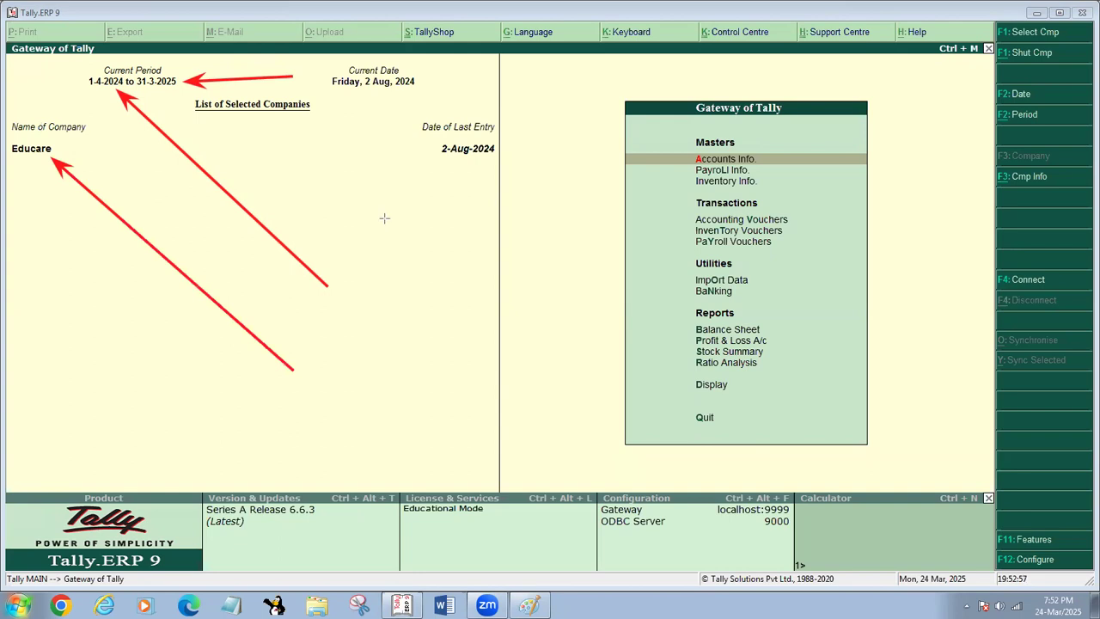
{"action": "left_click_drag", "start_coordinate": [384, 218], "coordinate": [370, 91]}
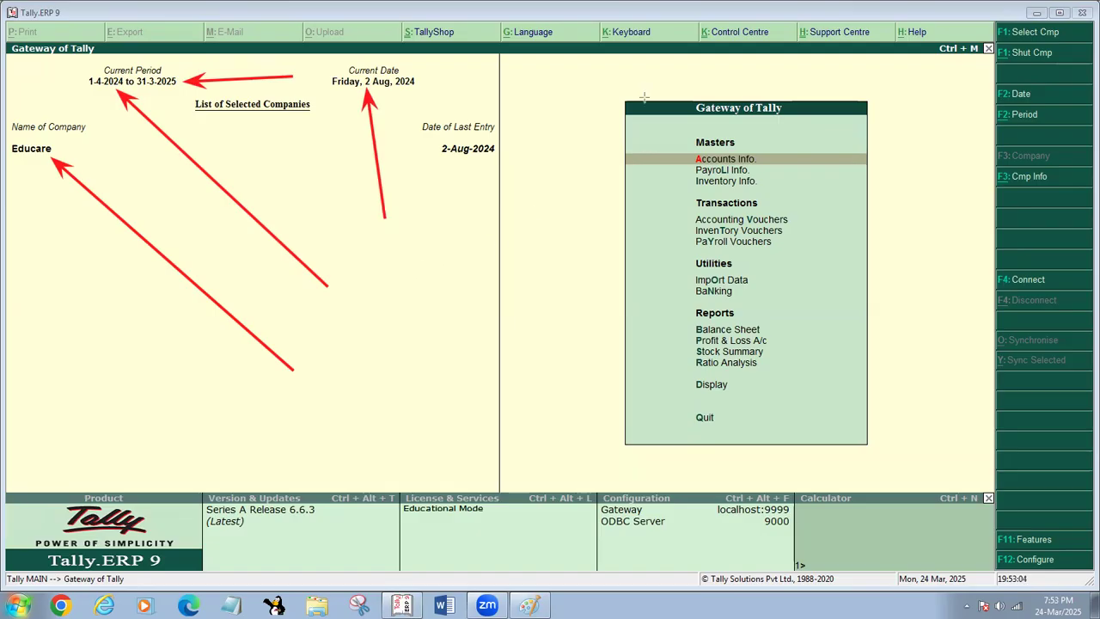
{"action": "mouse_move", "coordinate": [413, 163]}
{"action": "left_mouse_down"}
{"action": "mouse_move", "coordinate": [277, 159]}
{"action": "mouse_move", "coordinate": [211, 113]}
{"action": "mouse_move", "coordinate": [164, 291]}
{"action": "left_mouse_up"}
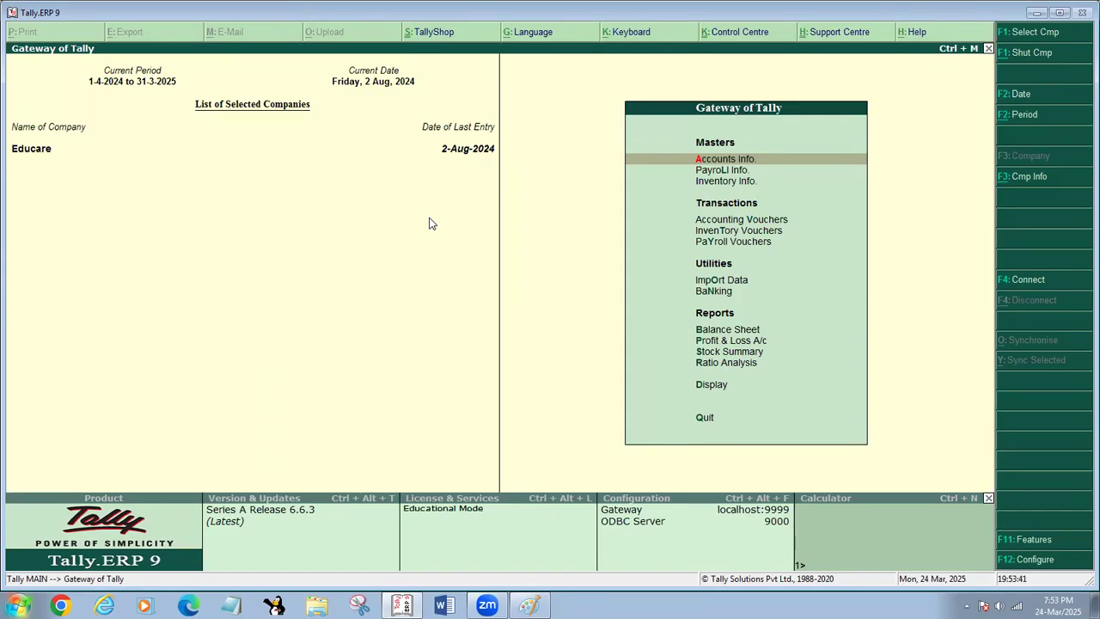
- Open the Educare company for alteration from Company Info
{"action": "key", "text": "alt+F3"}
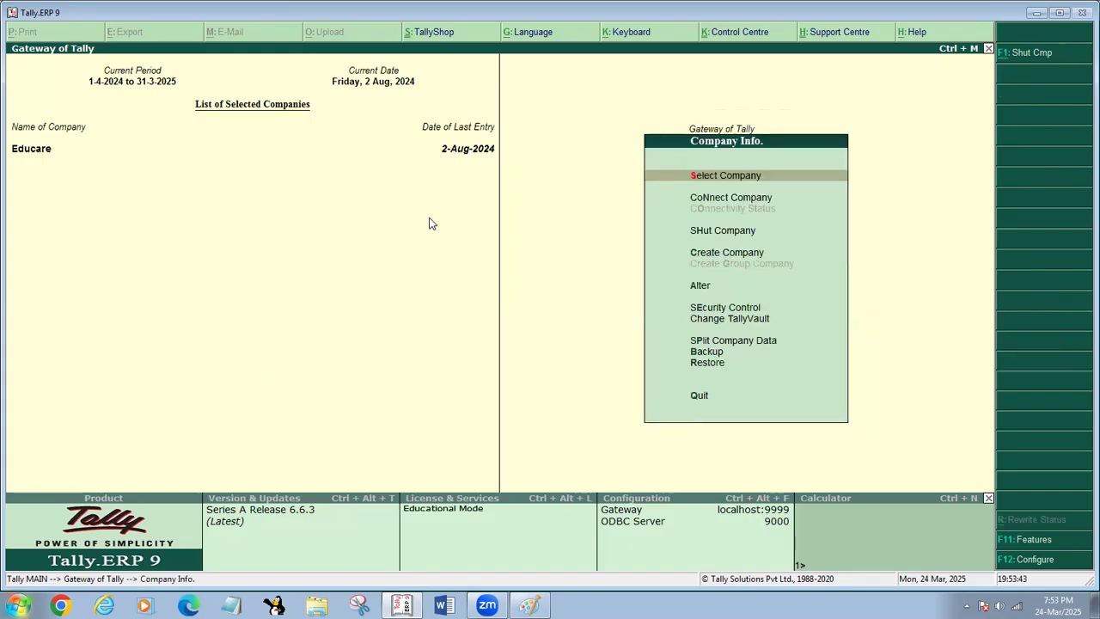
{"action": "key", "text": "Return"}
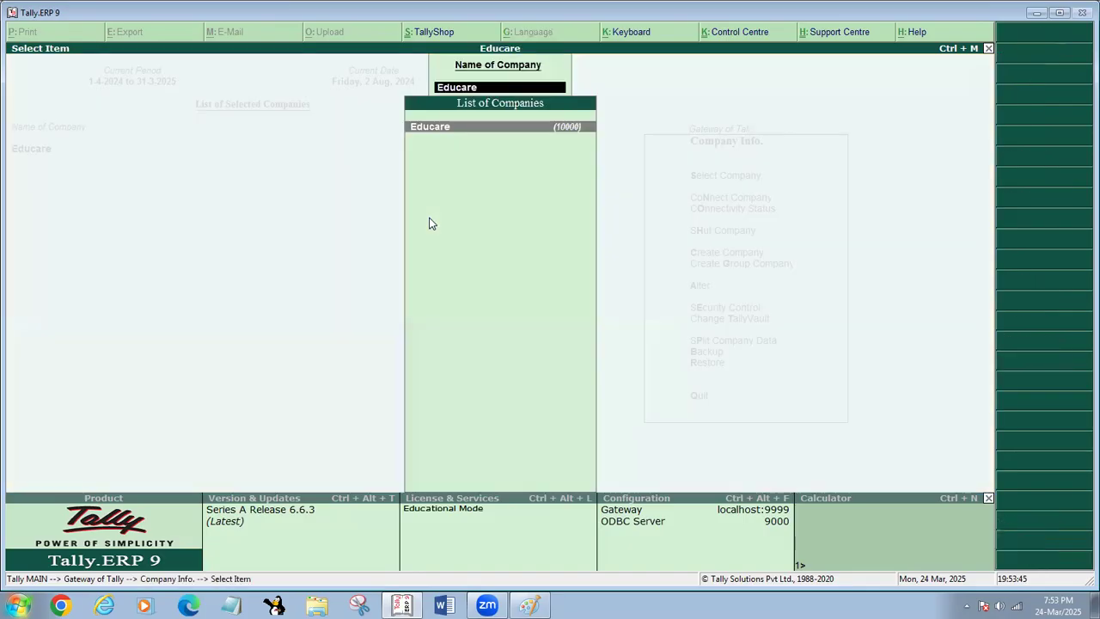
{"action": "key", "text": "Return"}
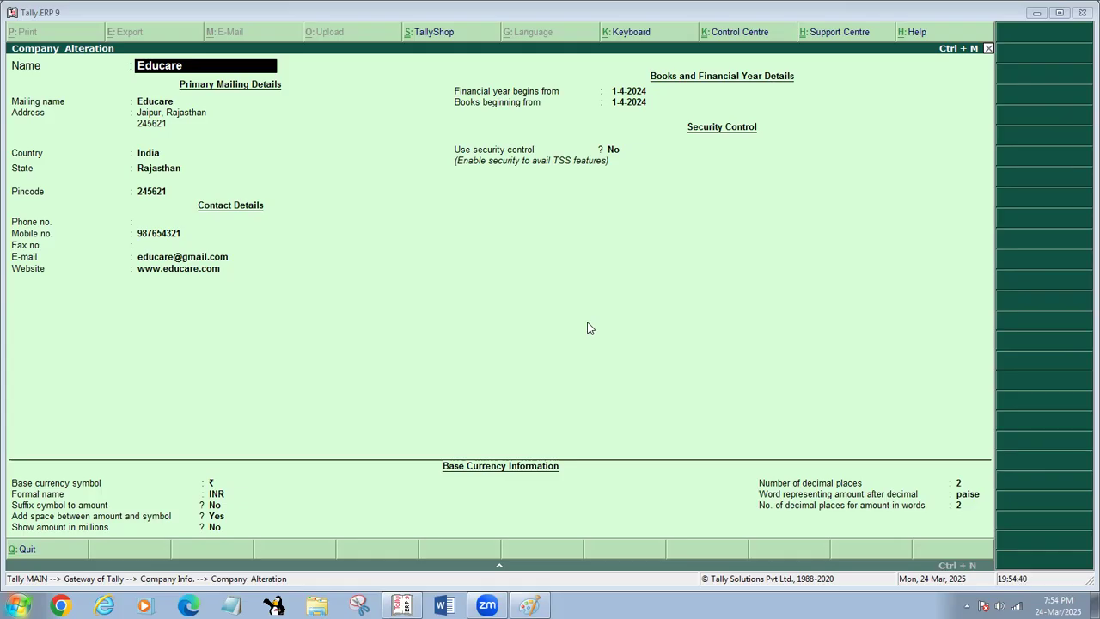
- Leave the Educare company alteration without saving and return to the Gateway of Tally
{"action": "key", "text": "ctrl+End"}
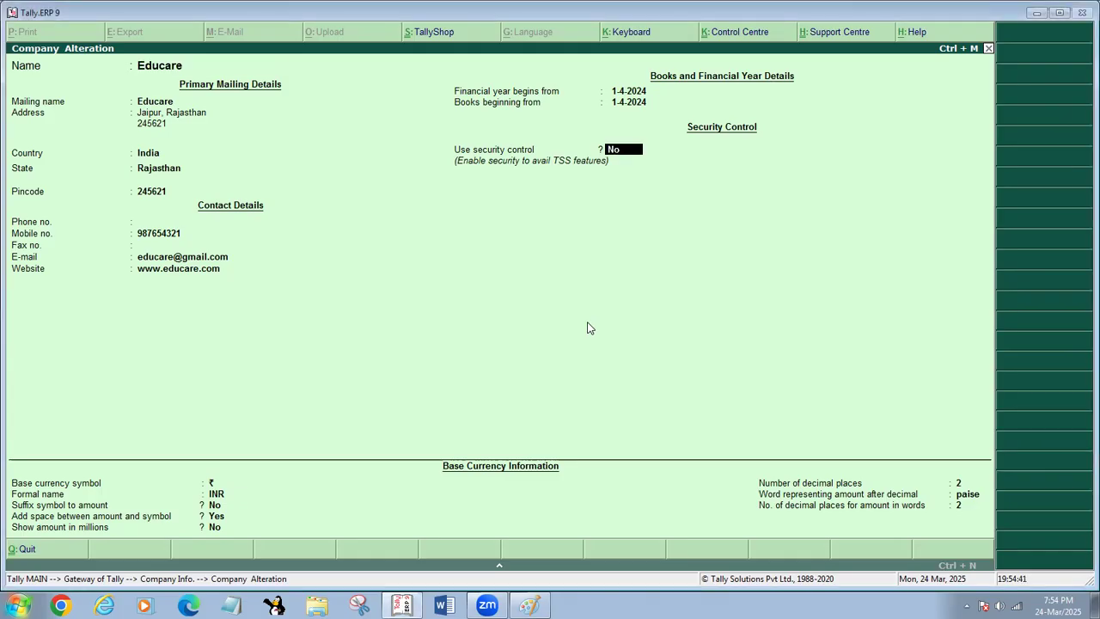
{"action": "key", "text": "BackSpace"}
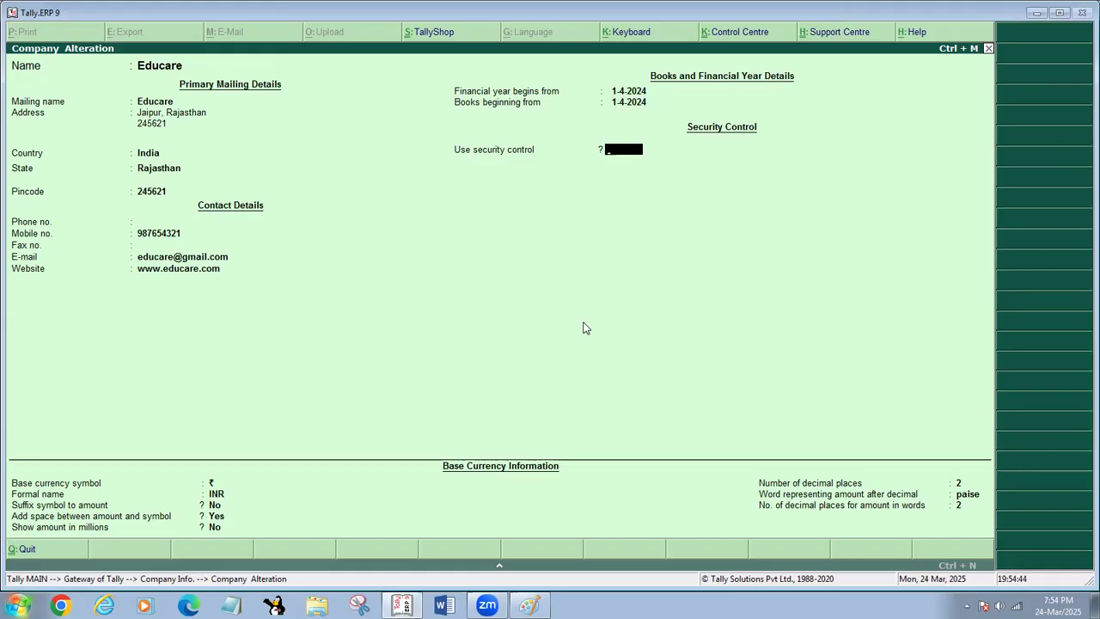
{"action": "key", "text": "Escape"}
{"action": "key", "text": "Return"}
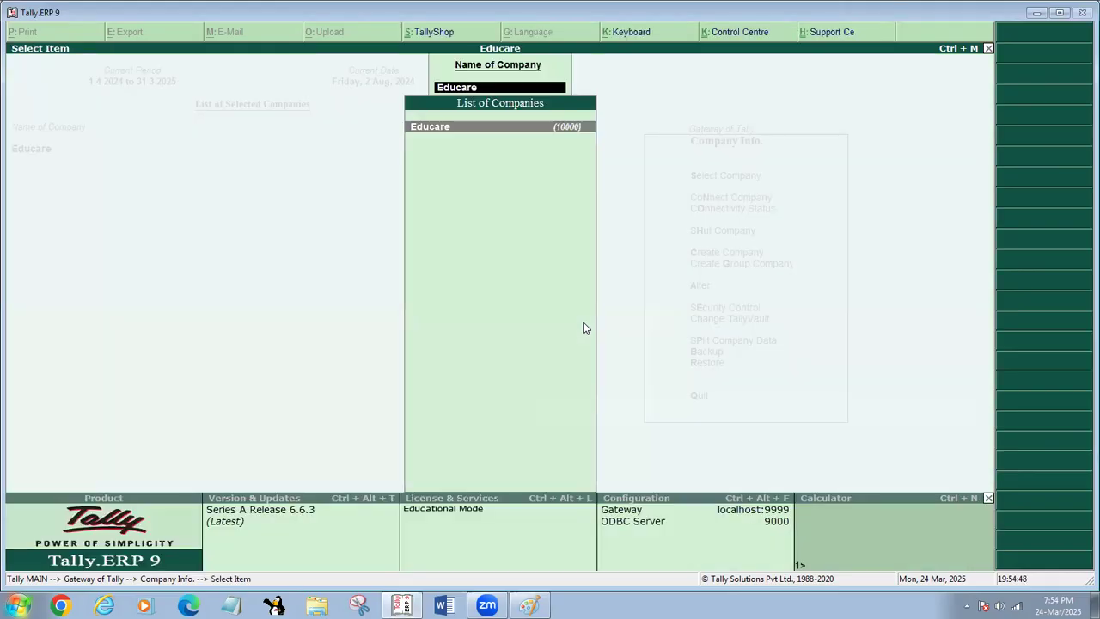
{"action": "key", "text": "Escape"}
{"action": "key", "text": "Escape"}
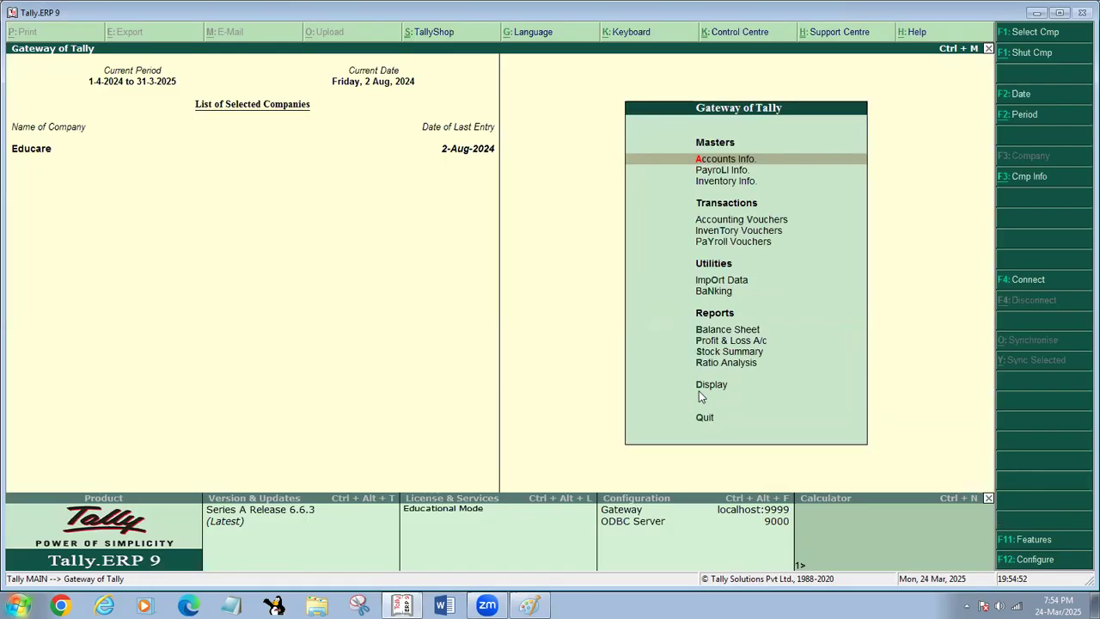
- Write the red annotation "esc > esc > enter > esc >ese >esc" in the empty area below the list of selected companies
{"action": "left_click", "coordinate": [52, 269]}
{"action": "type", "text": "e"}
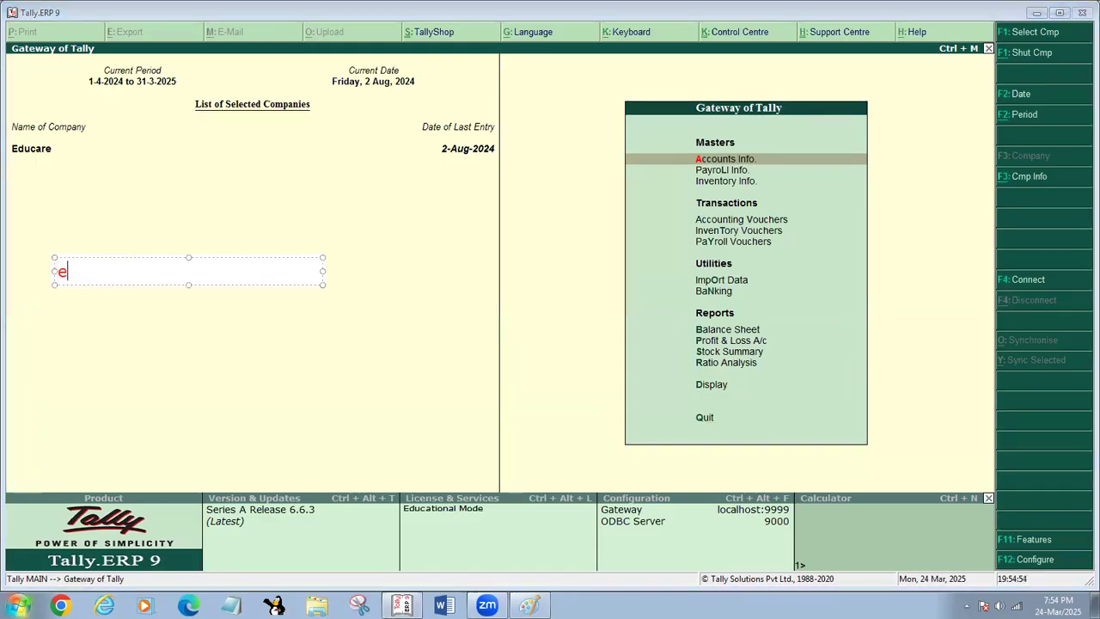
{"action": "type", "text": "sc > esc > enter "}
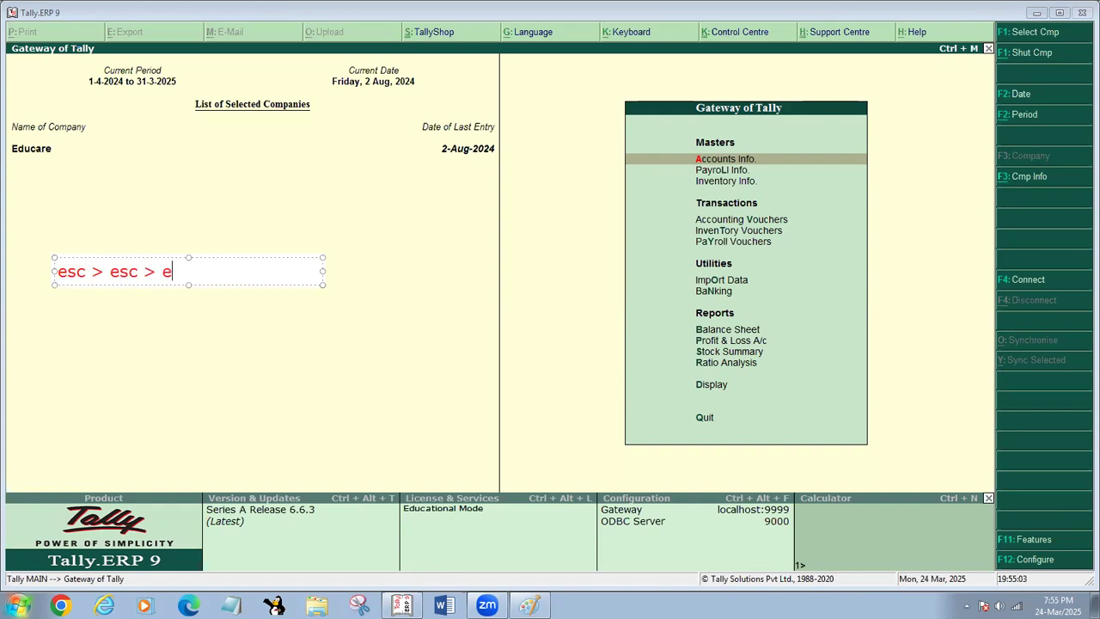
{"action": "type", "text": "> esc >"}
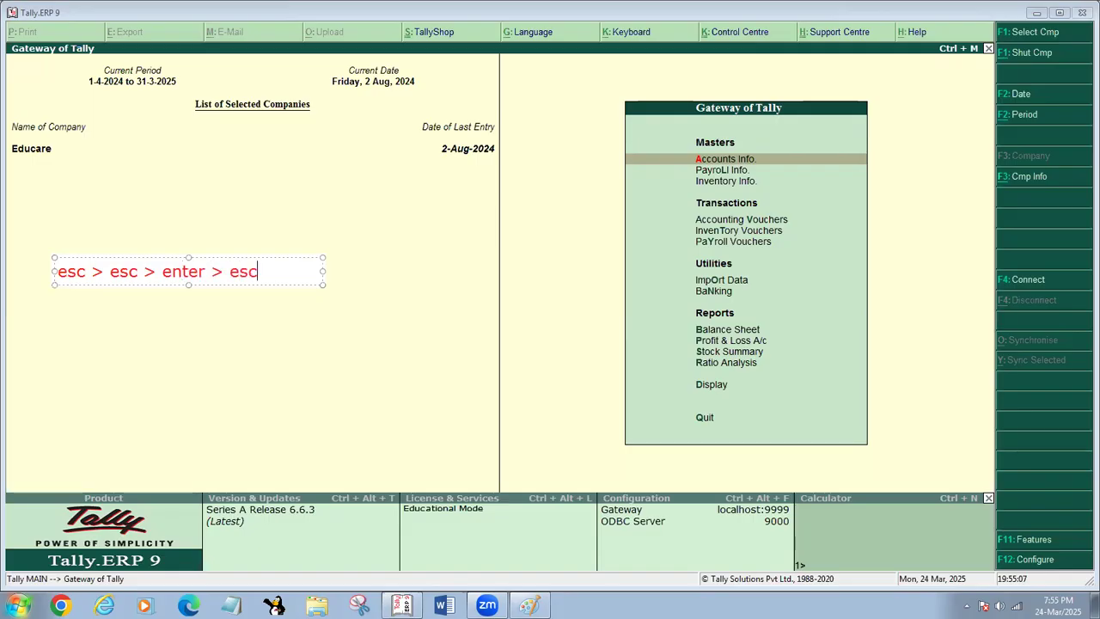
{"action": "type", "text": "ex"}
{"action": "key", "text": "BackSpace"}
{"action": "type", "text": "sr"}
{"action": "key", "text": "BackSpace"}
{"action": "type", "text": "ese >ese >esc"}
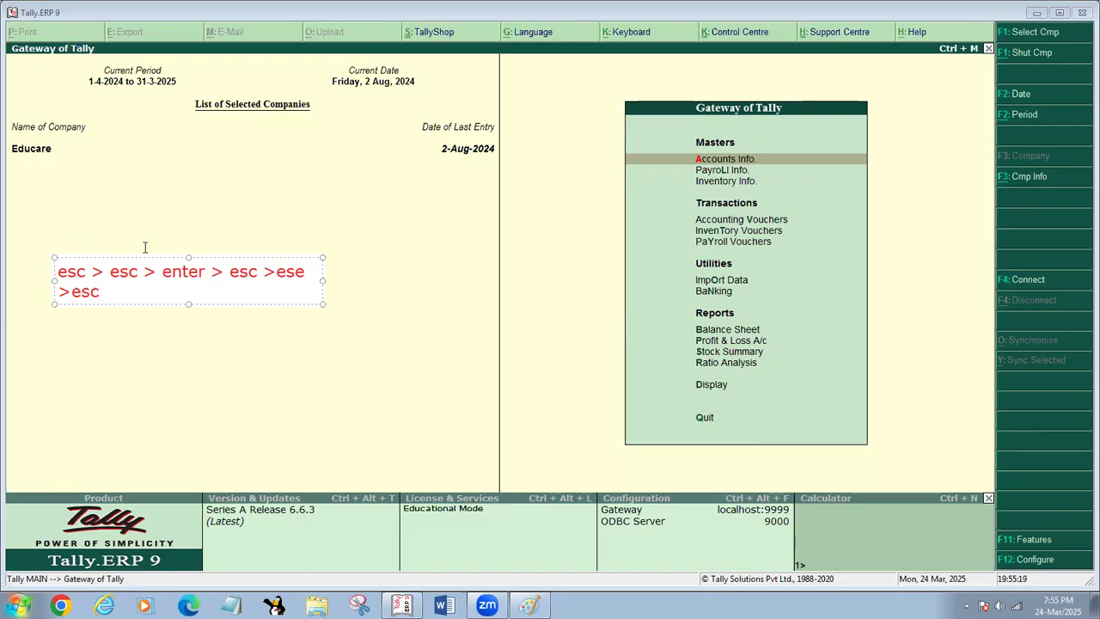
- Widen the annotation's text box so the key sequence fits on one line, and mark out the whole Gateway of Tally work area
{"action": "left_click_drag", "start_coordinate": [323, 281], "coordinate": [416, 291]}
{"action": "left_click", "coordinate": [334, 379]}
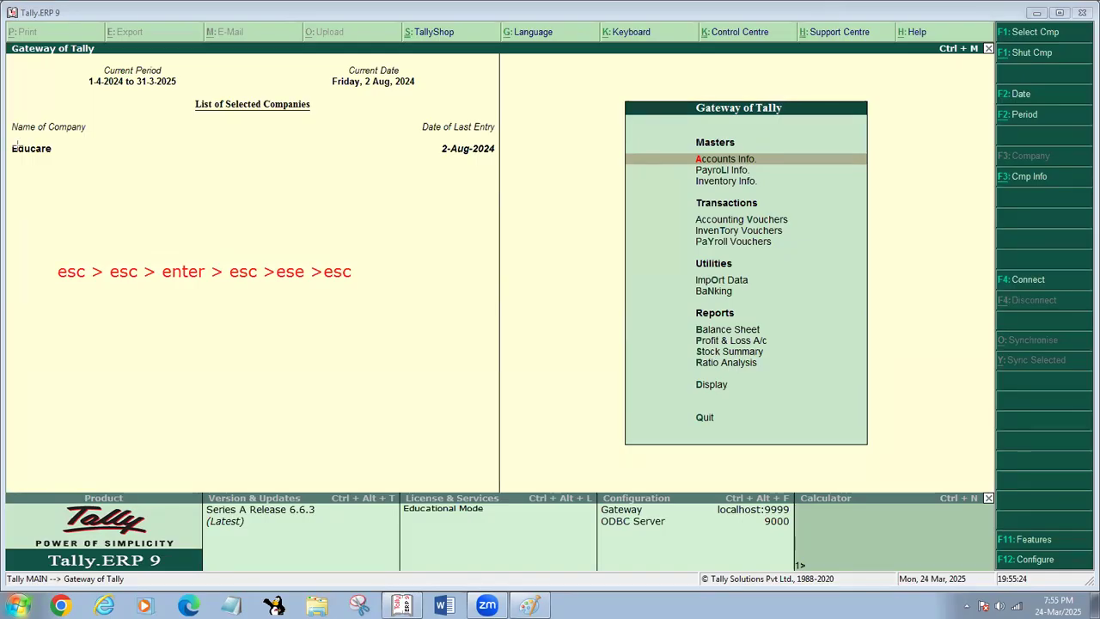
{"action": "left_click_drag", "start_coordinate": [4, 51], "coordinate": [988, 488]}
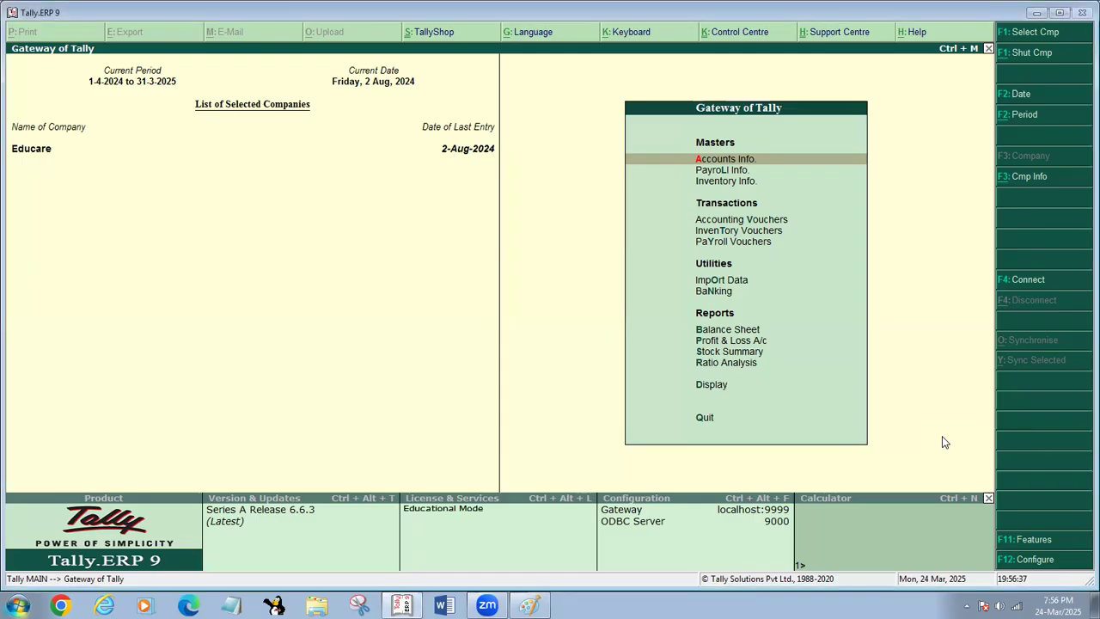
- Display the list of stock items from the Inventory Books of the Display Menu
{"action": "key", "text": "d"}
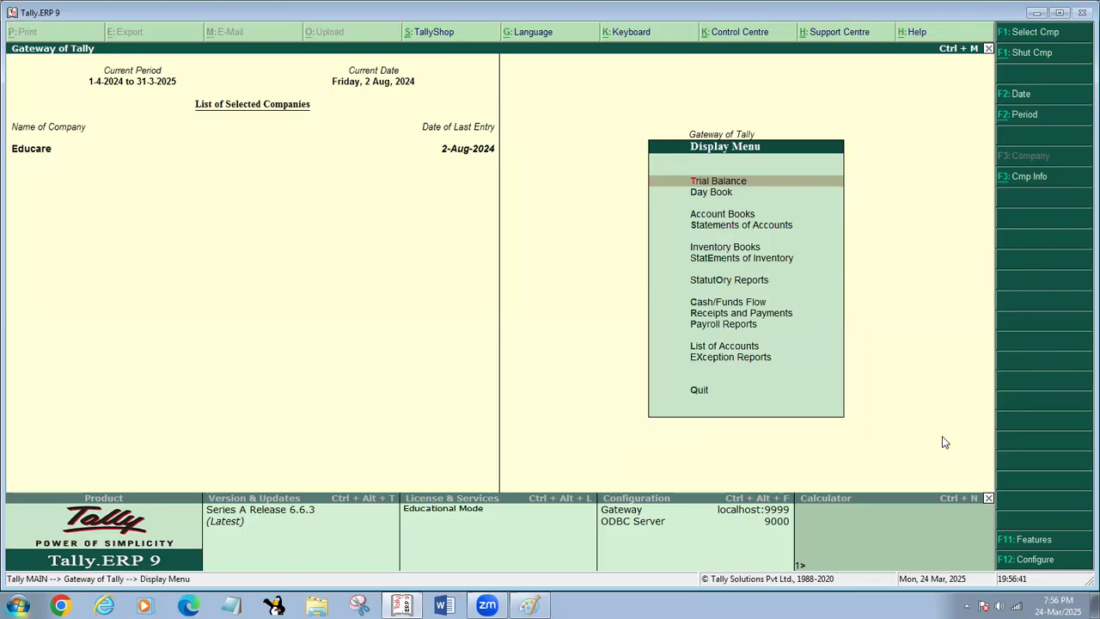
{"action": "key", "text": "i"}
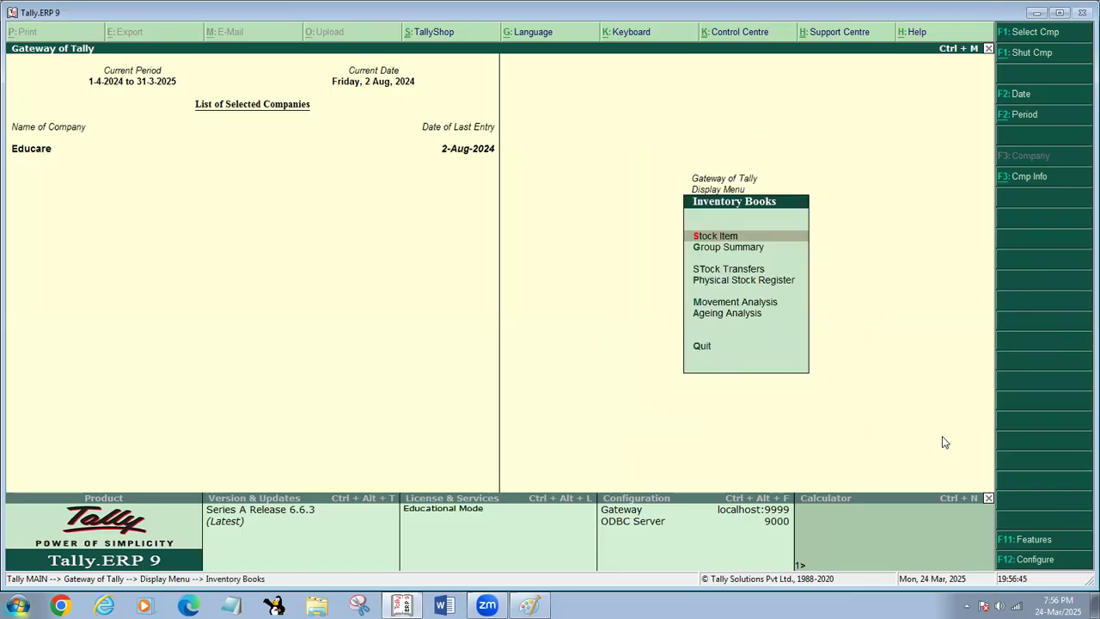
{"action": "key", "text": "Escape"}
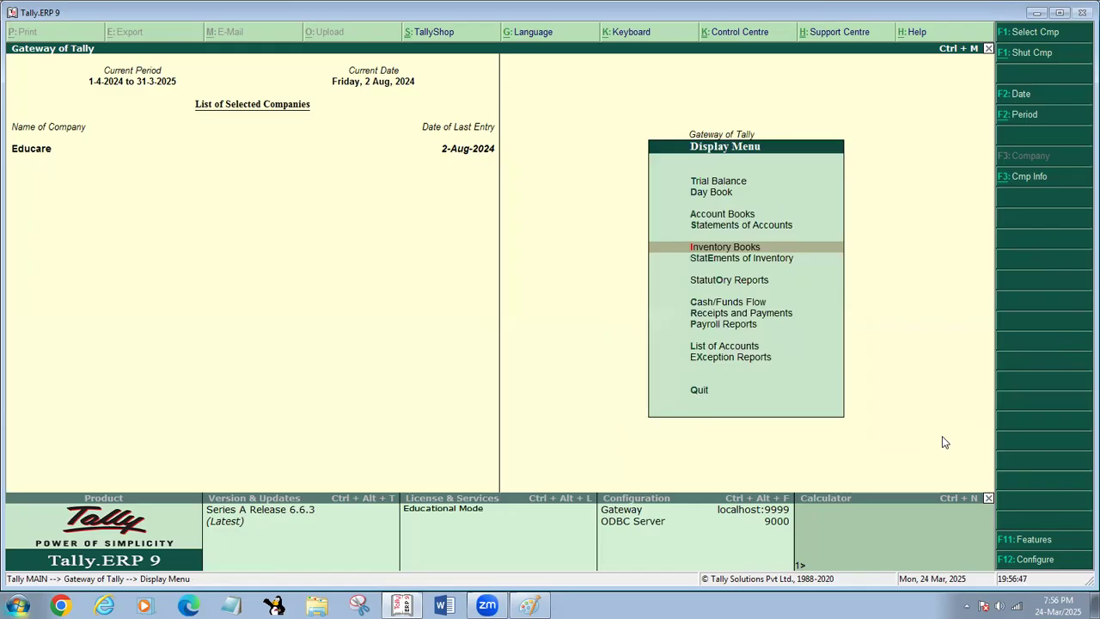
{"action": "key", "text": "i"}
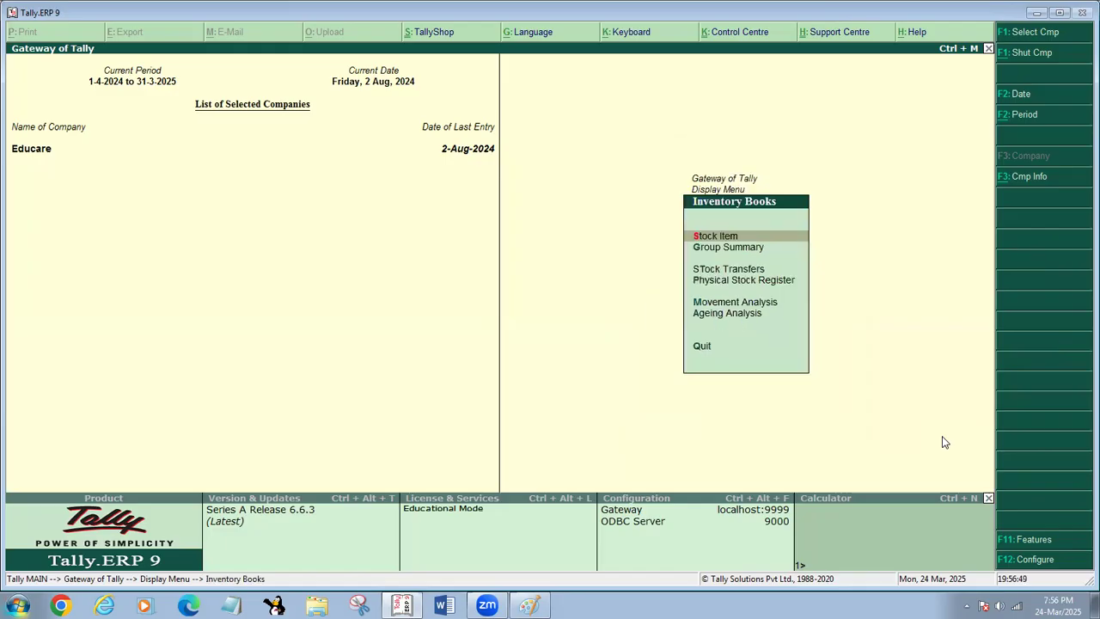
{"action": "key", "text": "s"}
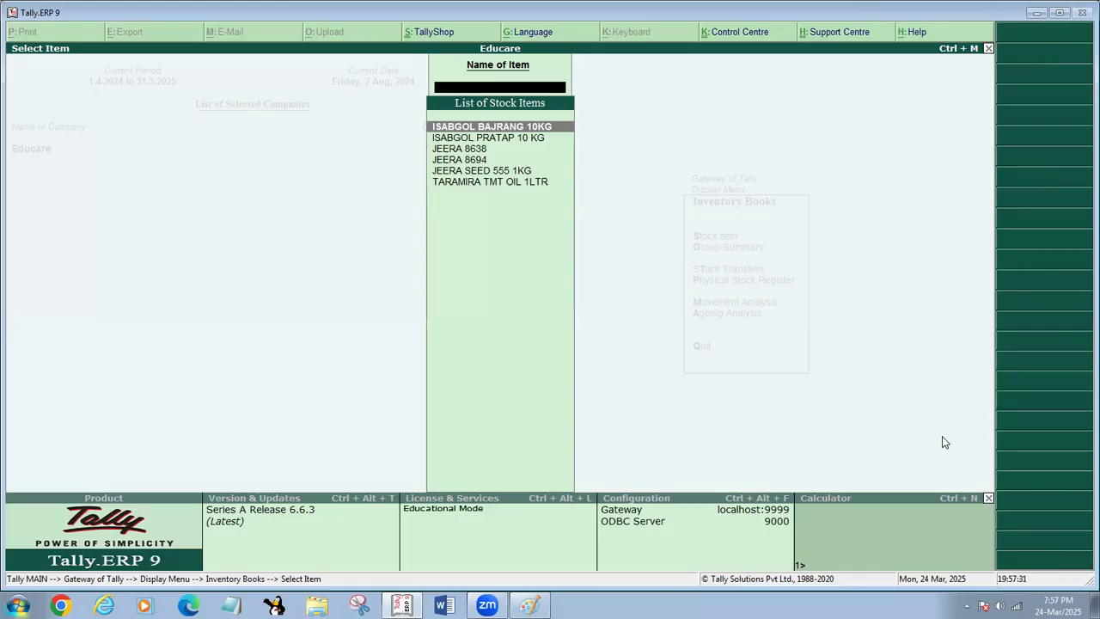
- Leave the stock item list for the Gateway of Tally and decline to quit the program
{"action": "key", "text": "Escape"}
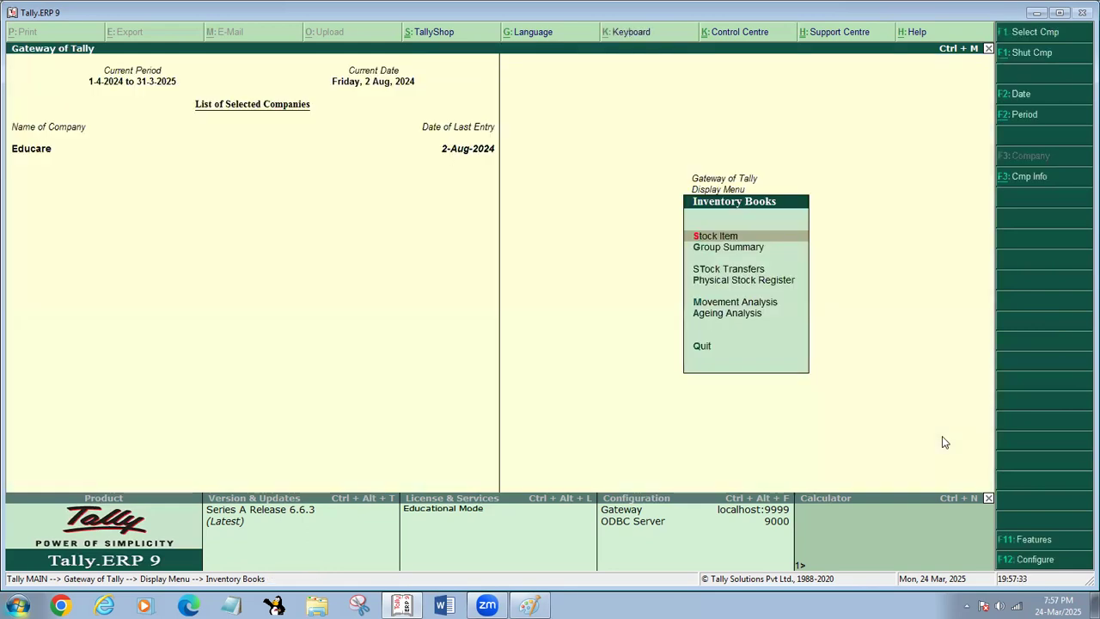
{"action": "key", "text": "Escape"}
{"action": "key", "text": "Escape"}
{"action": "key", "text": "Escape"}
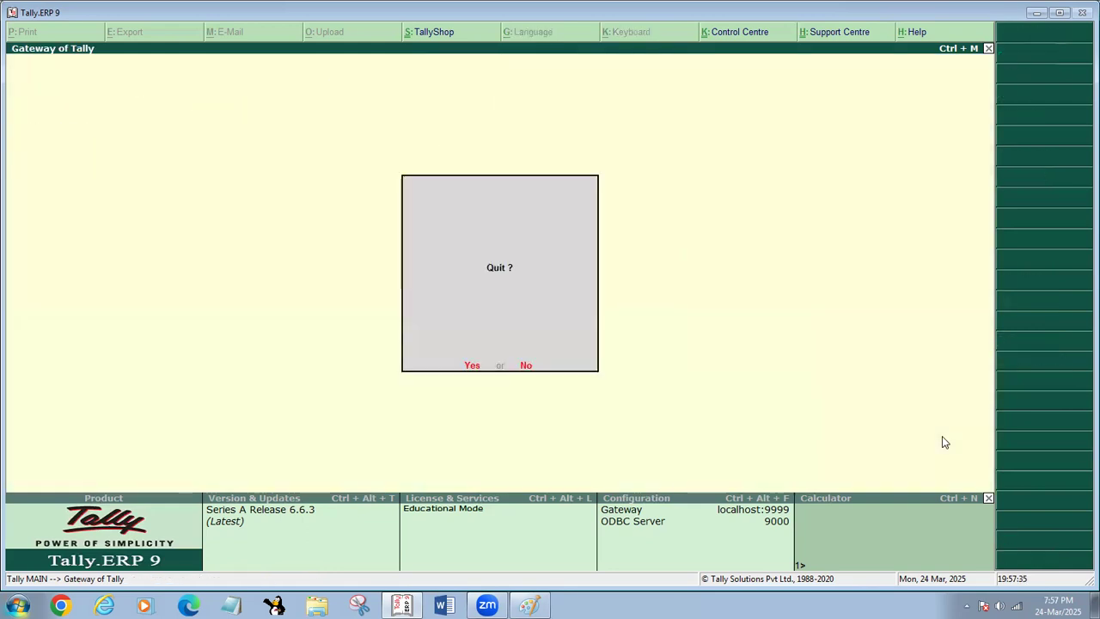
{"action": "key", "text": "n"}
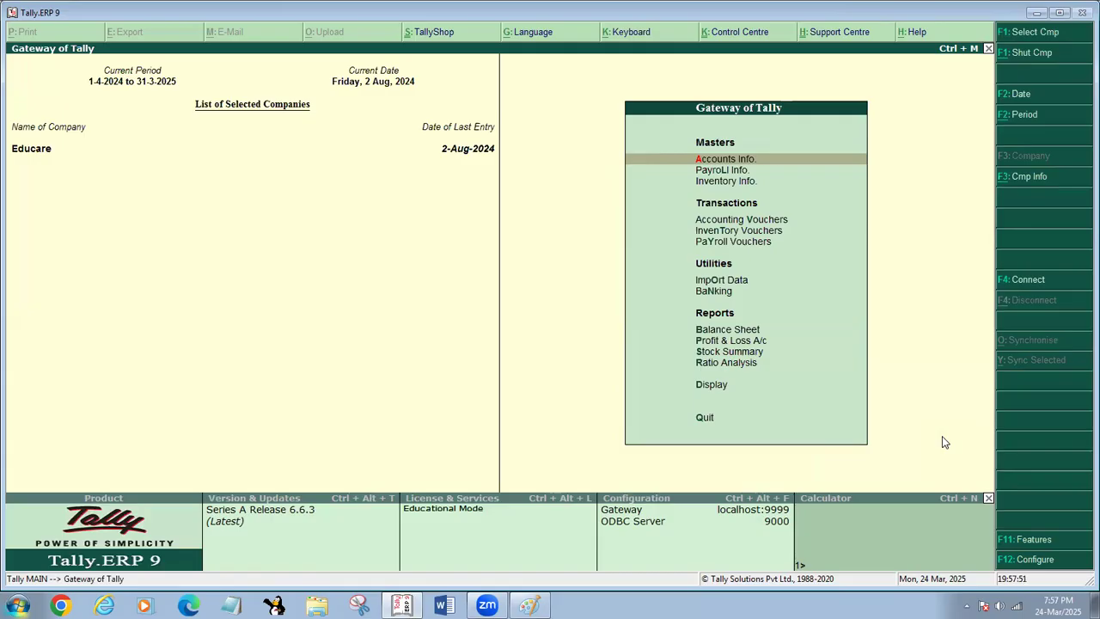
- Display the list of ledgers from Account Books and return to the Display Menu
{"action": "key", "text": "d"}
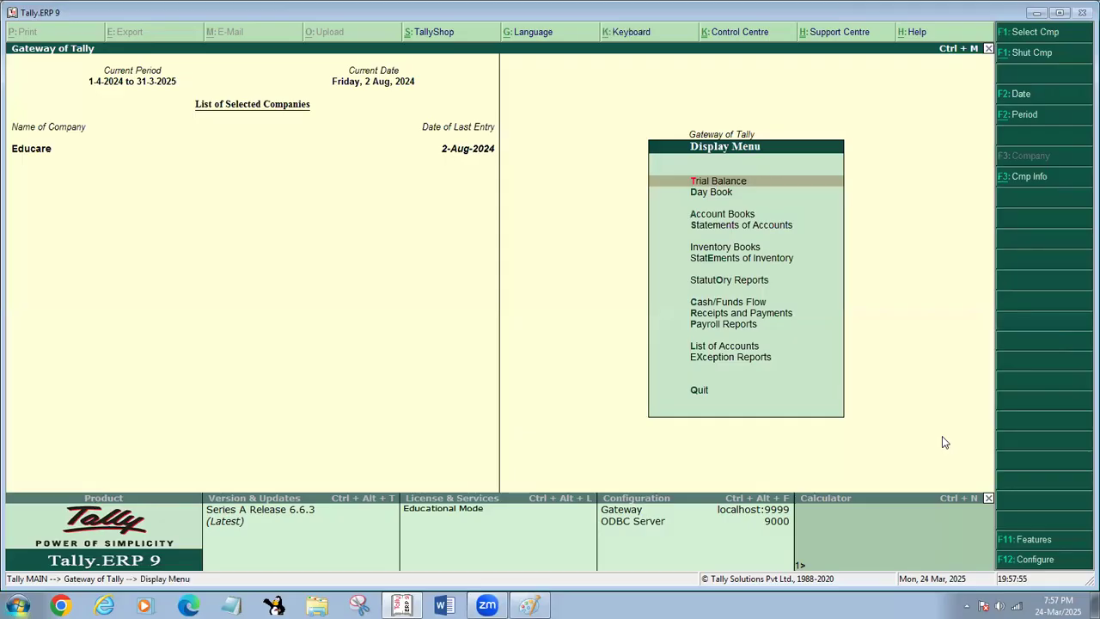
{"action": "key", "text": "a"}
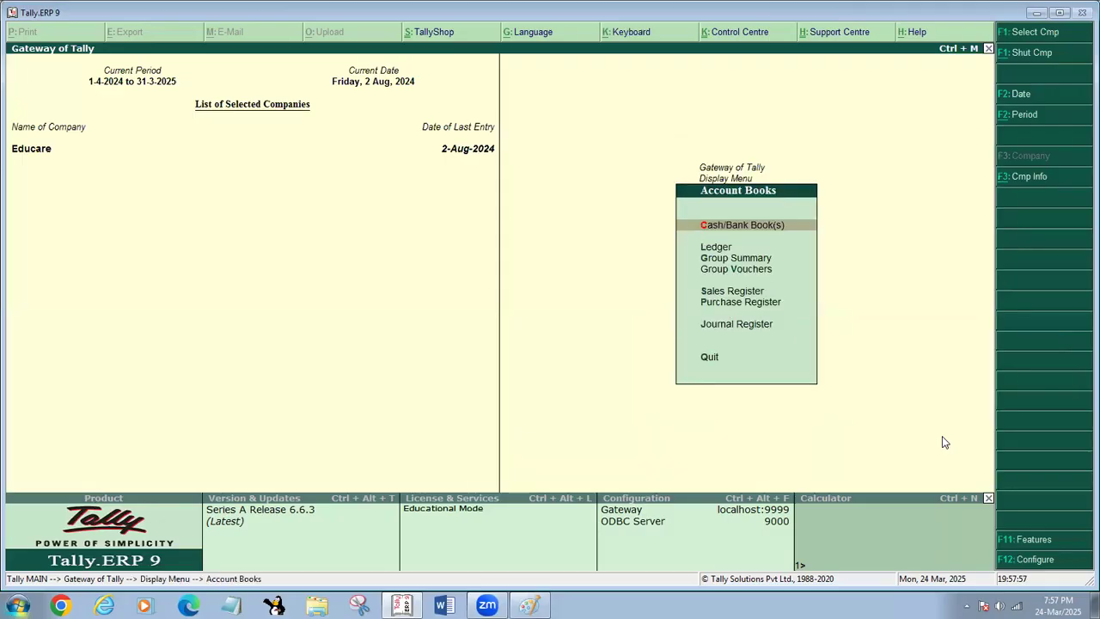
{"action": "key", "text": "l"}
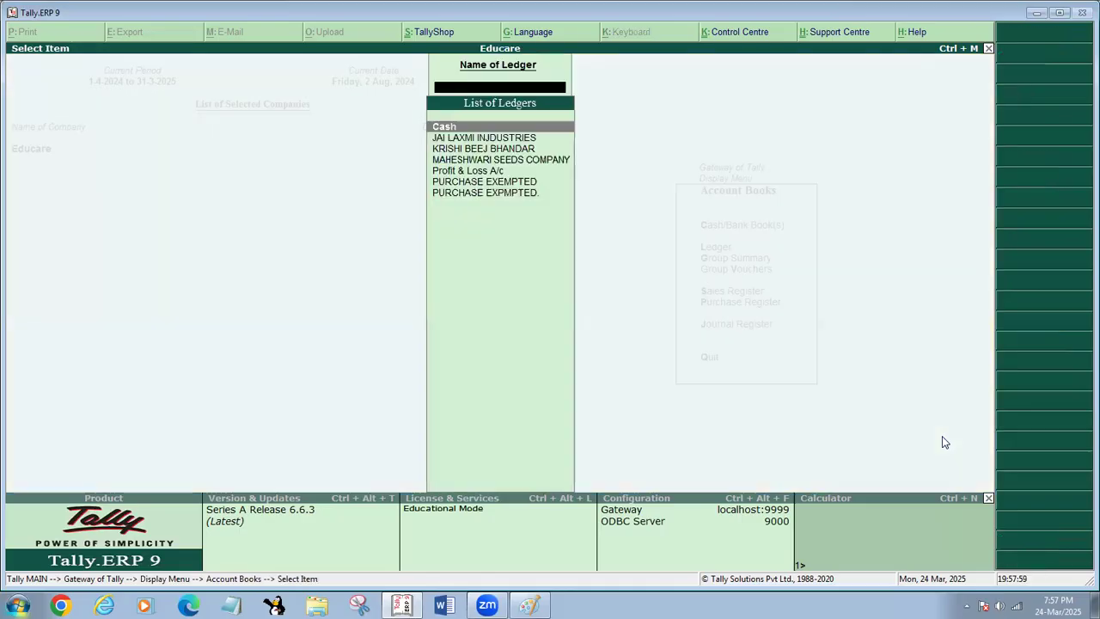
{"action": "key", "text": "Escape"}
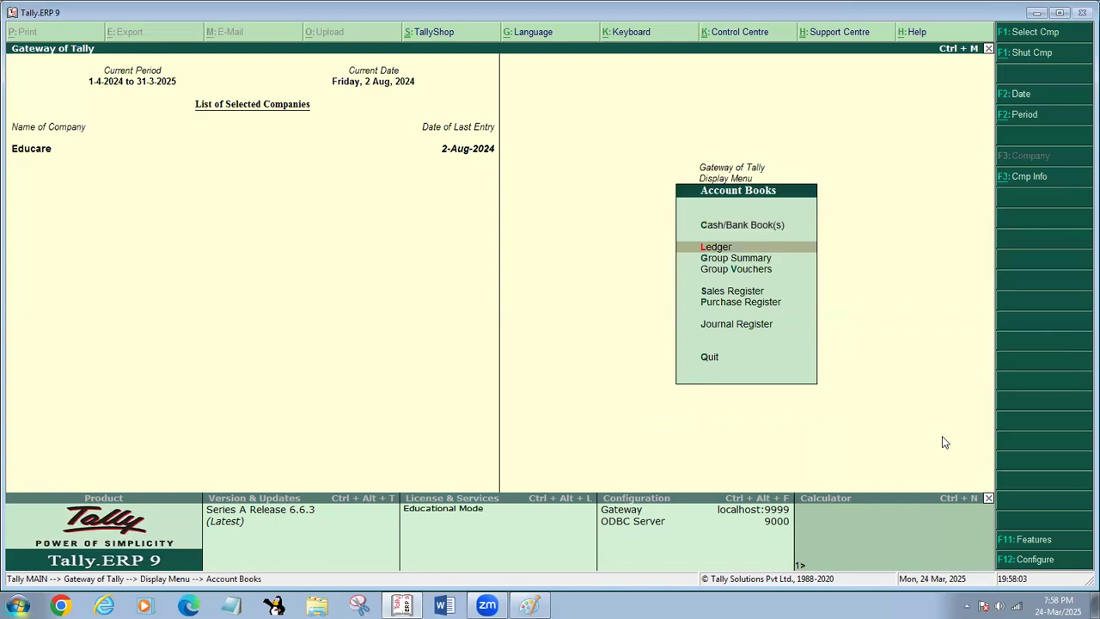
{"action": "key", "text": "Escape"}
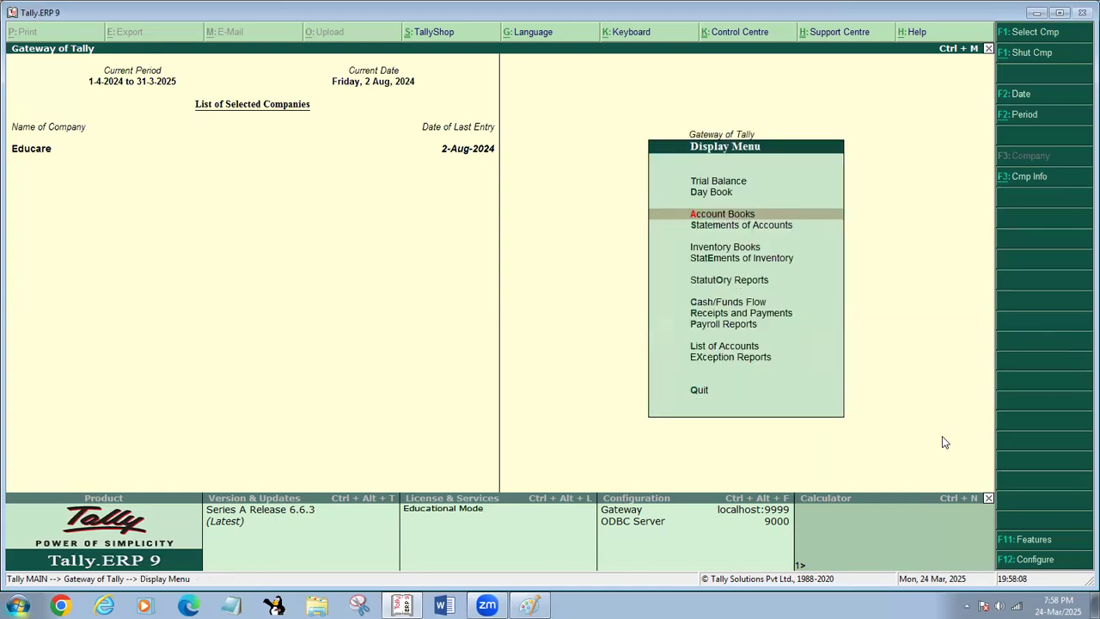
- Open the MAHESHWARI SEEDS COMPANY ledger from Account Books and drill down into its purchase voucher
{"action": "key", "text": "Return"}
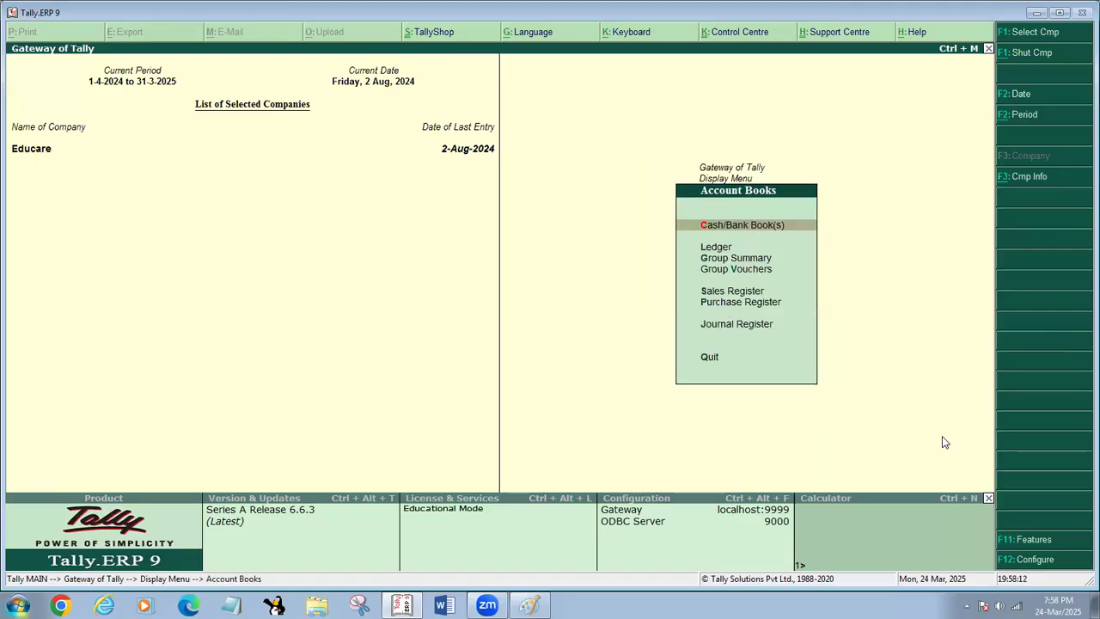
{"action": "key", "text": "l"}
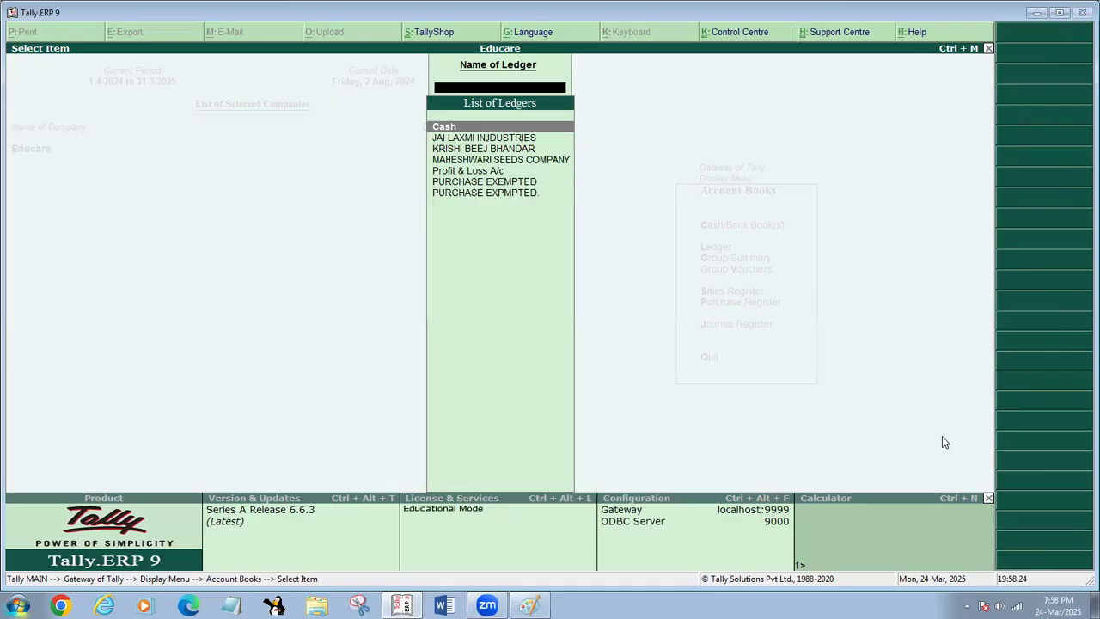
{"action": "key", "text": "Down"}
{"action": "key", "text": "Down"}
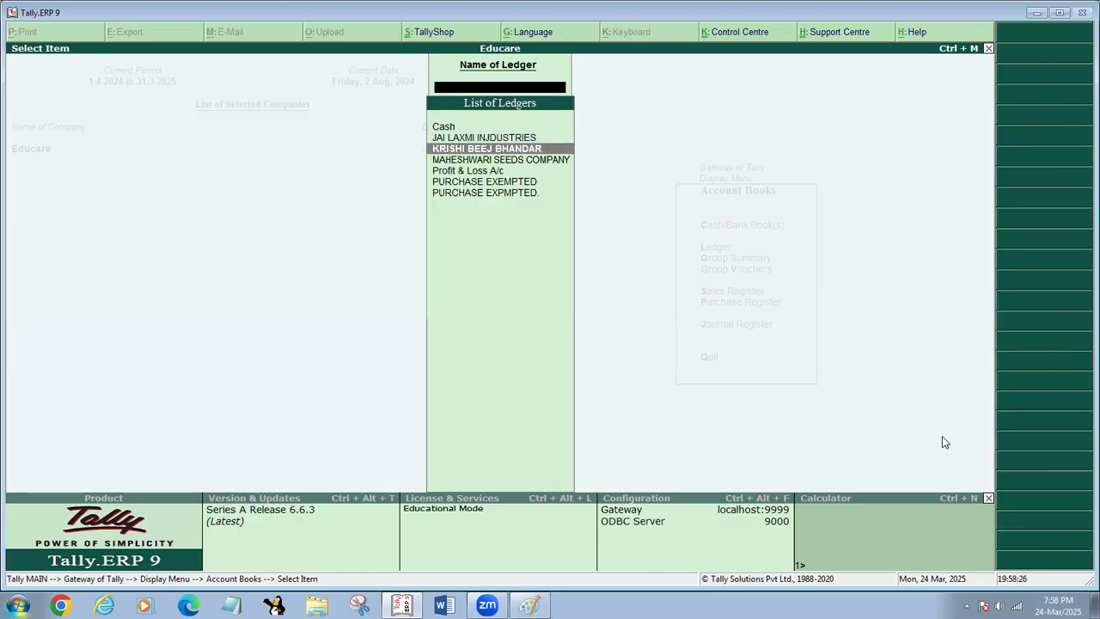
{"action": "key", "text": "Up"}
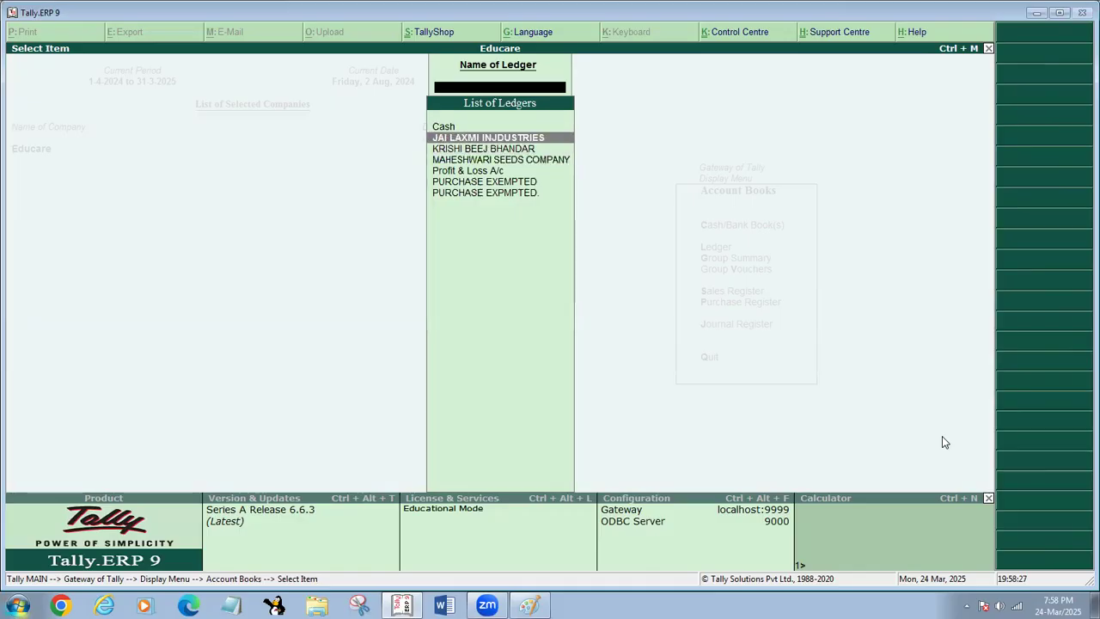
{"action": "key", "text": "Down"}
{"action": "key", "text": "Down"}
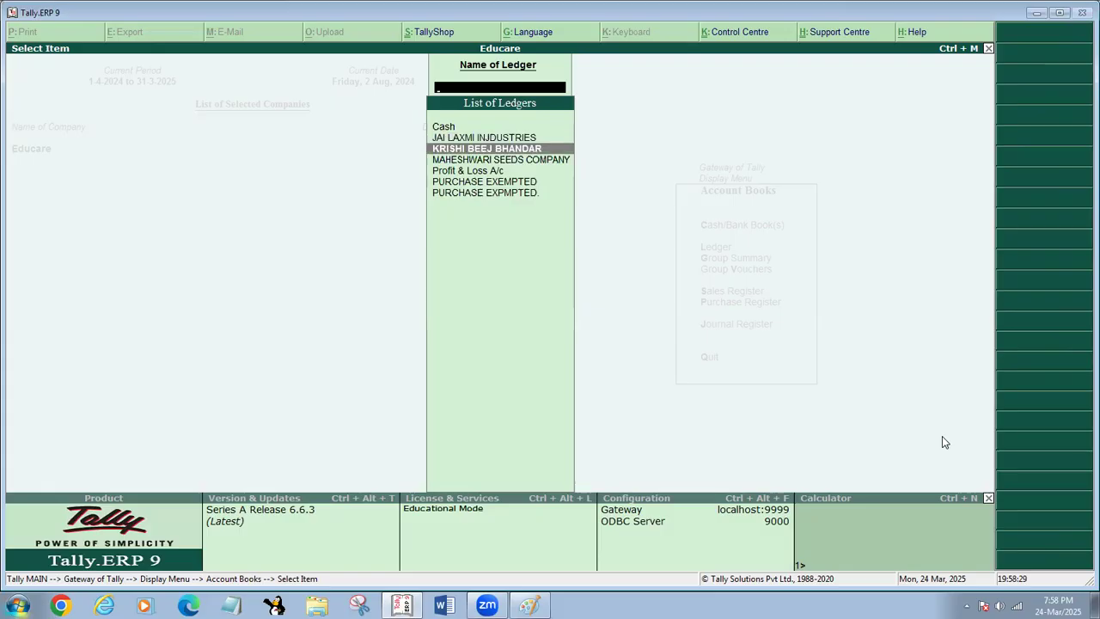
{"action": "key", "text": "Return"}
{"action": "key", "text": "Return"}
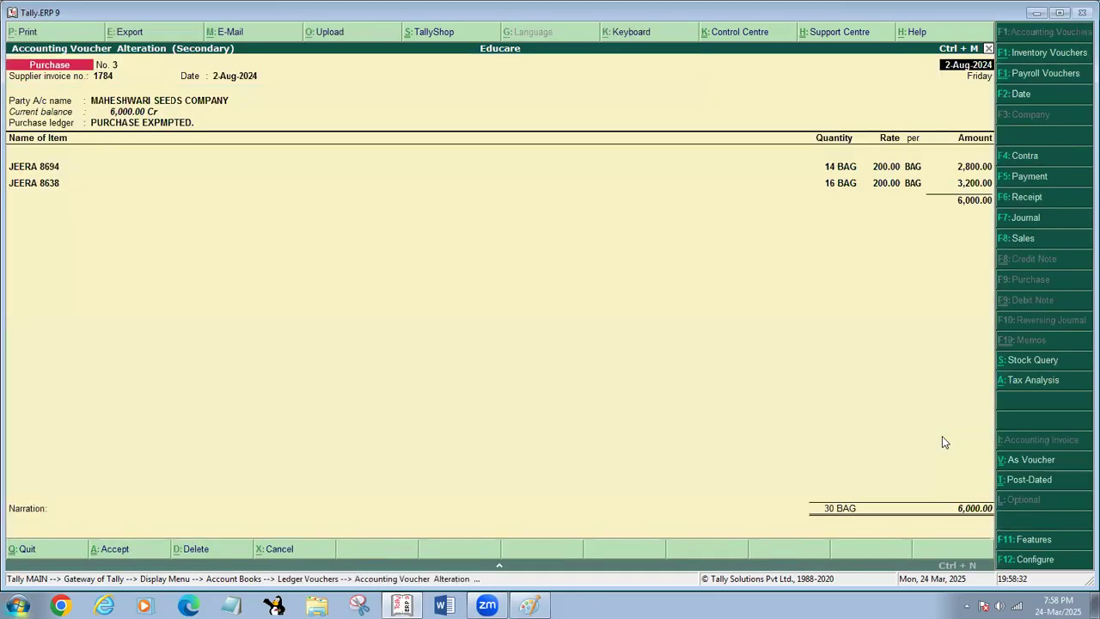
- Quit the purchase voucher without saving and return to the list of ledgers
{"action": "key", "text": "Escape"}
{"action": "key", "text": "y"}
{"action": "key", "text": "Escape"}
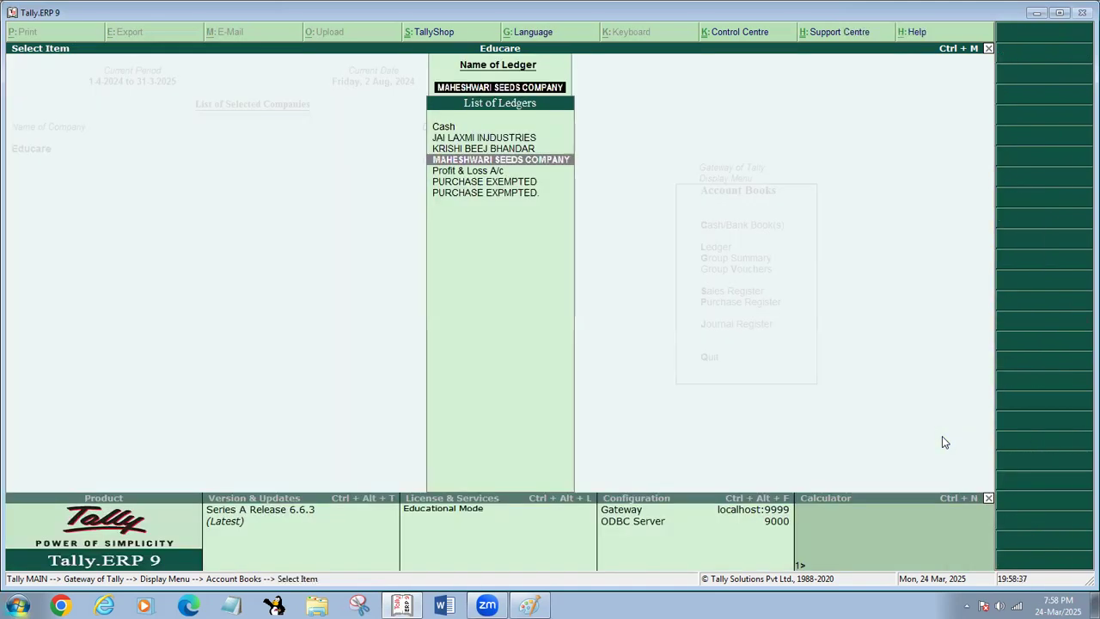
- Look over the party ledgers in the List of Ledgers, from Cash down to MAHESHWARI SEEDS COMPANY
{"action": "key", "text": "Up"}
{"action": "key", "text": "Up"}
{"action": "key", "text": "Up"}
{"action": "key", "text": "Down"}
{"action": "key", "text": "Down"}
{"action": "key", "text": "Down"}
{"action": "key", "text": "Up"}
{"action": "key", "text": "Up"}
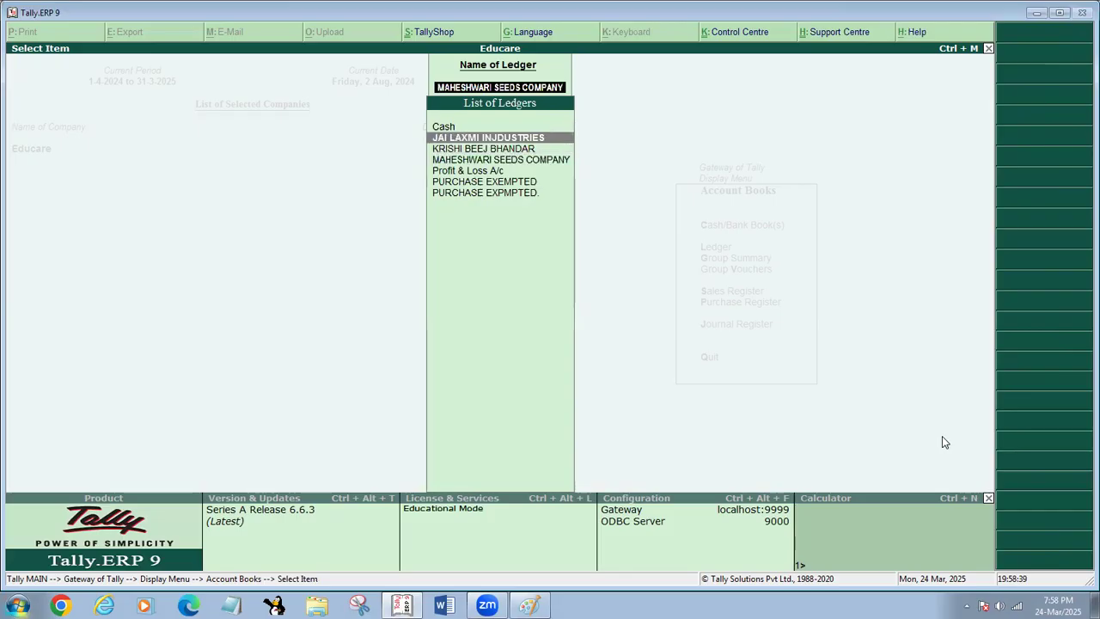
{"action": "key", "text": "Up"}
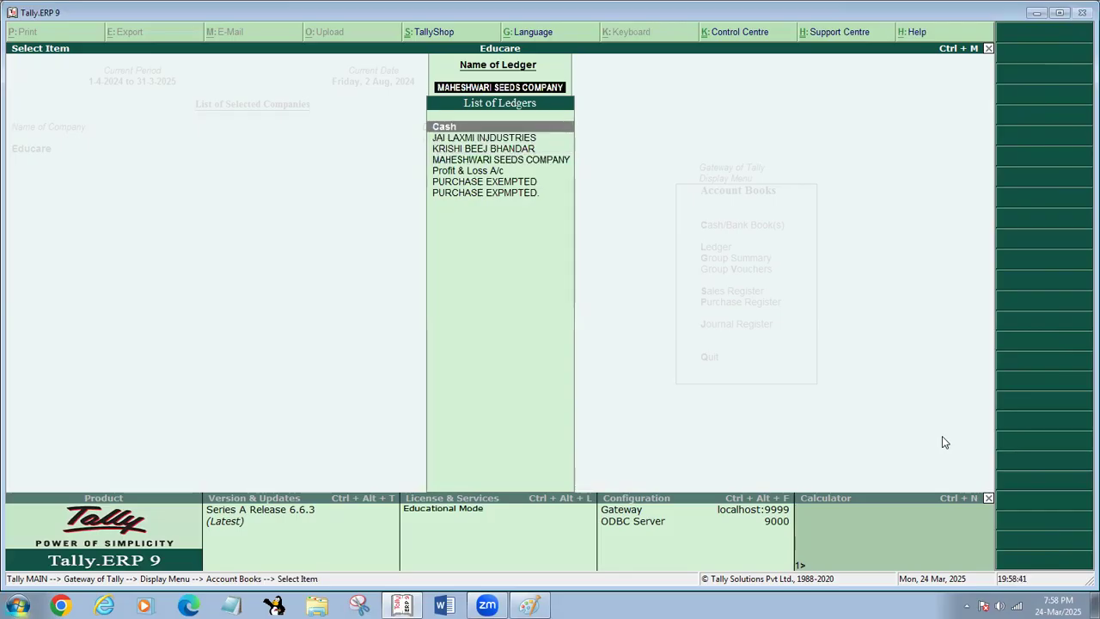
{"action": "key", "text": "Down"}
{"action": "key", "text": "Down"}
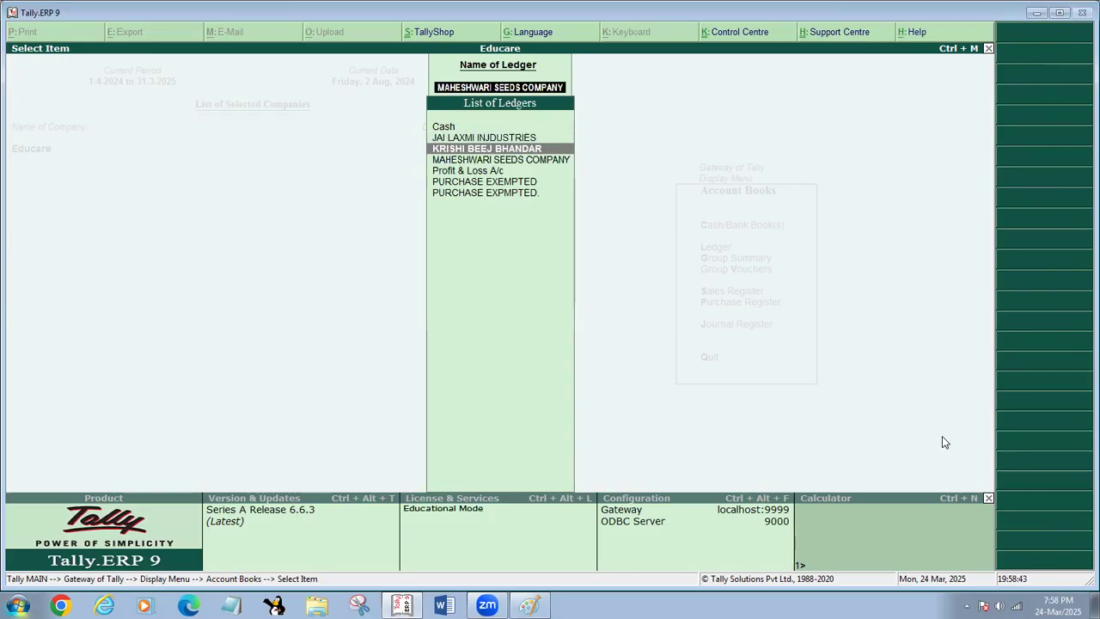
{"action": "key", "text": "Down"}
- Leave the list of ledgers for the Gateway of Tally and reopen the Display Menu
{"action": "key", "text": "Escape"}
{"action": "key", "text": "Escape"}
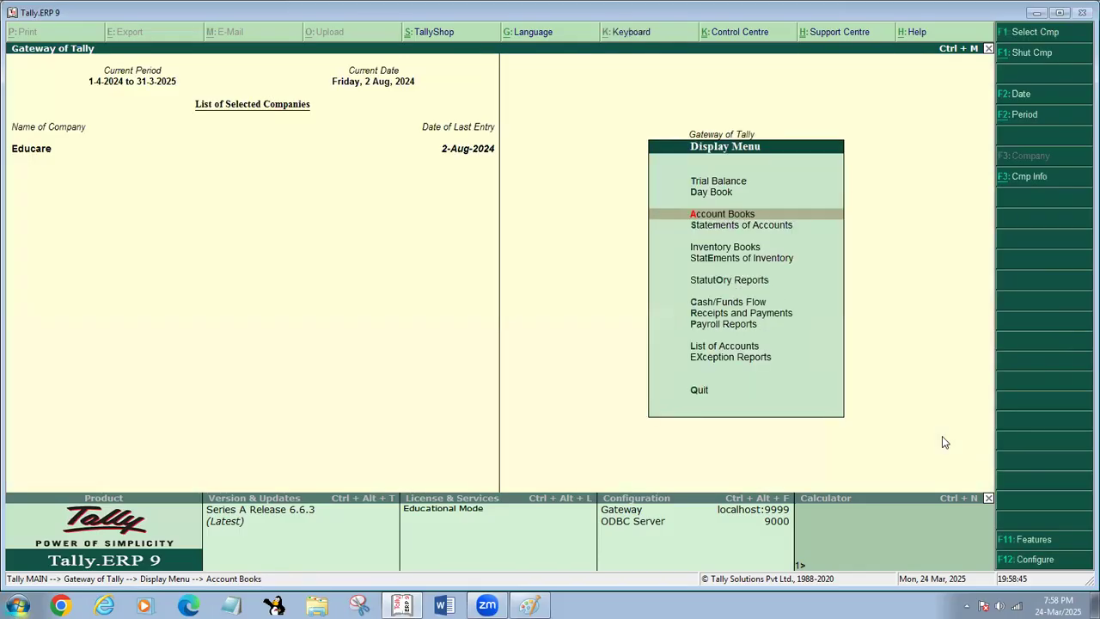
{"action": "key", "text": "Escape"}
{"action": "key", "text": "Return"}
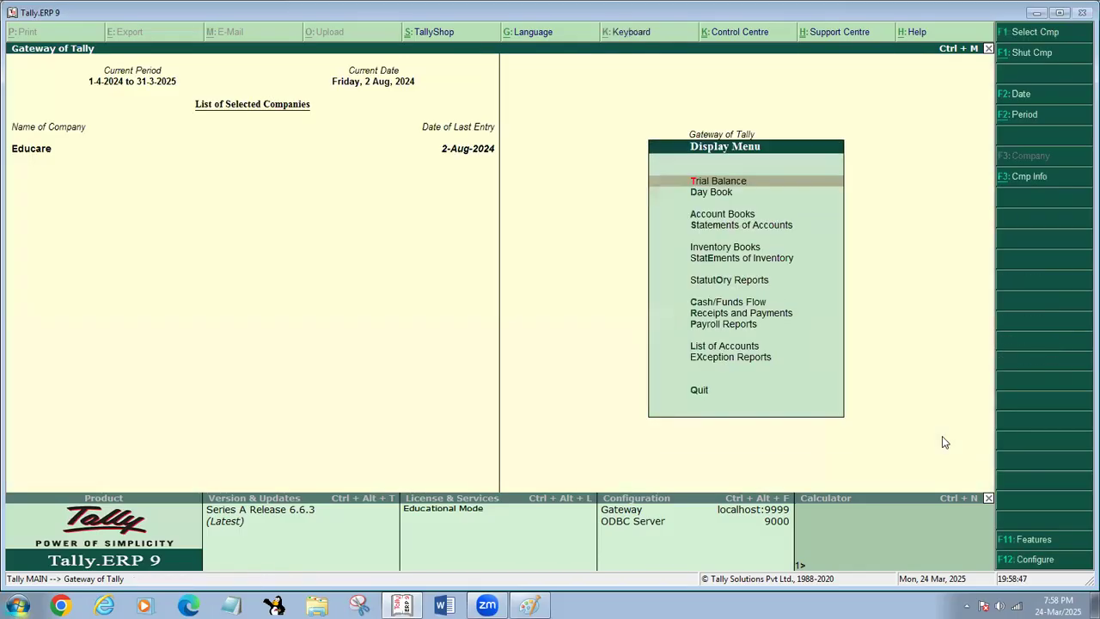
- Open the KRISHI BEEJ BHANDAR ledger from Account Books and drill down into its purchase voucher
{"action": "key", "text": "a"}
{"action": "key", "text": "l"}
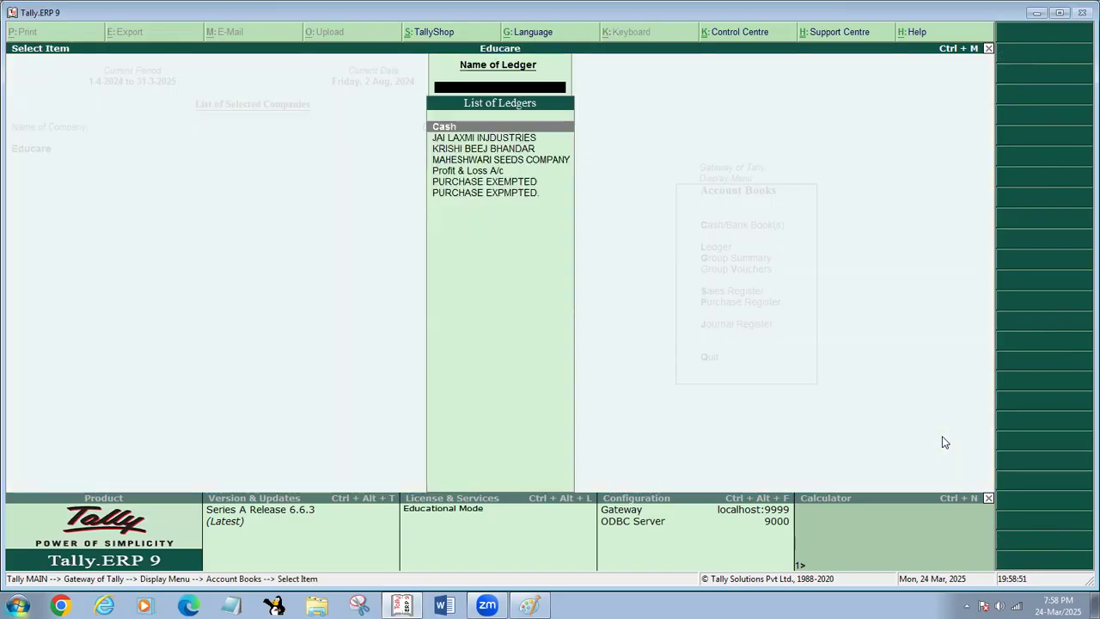
{"action": "key", "text": "Down"}
{"action": "key", "text": "Down"}
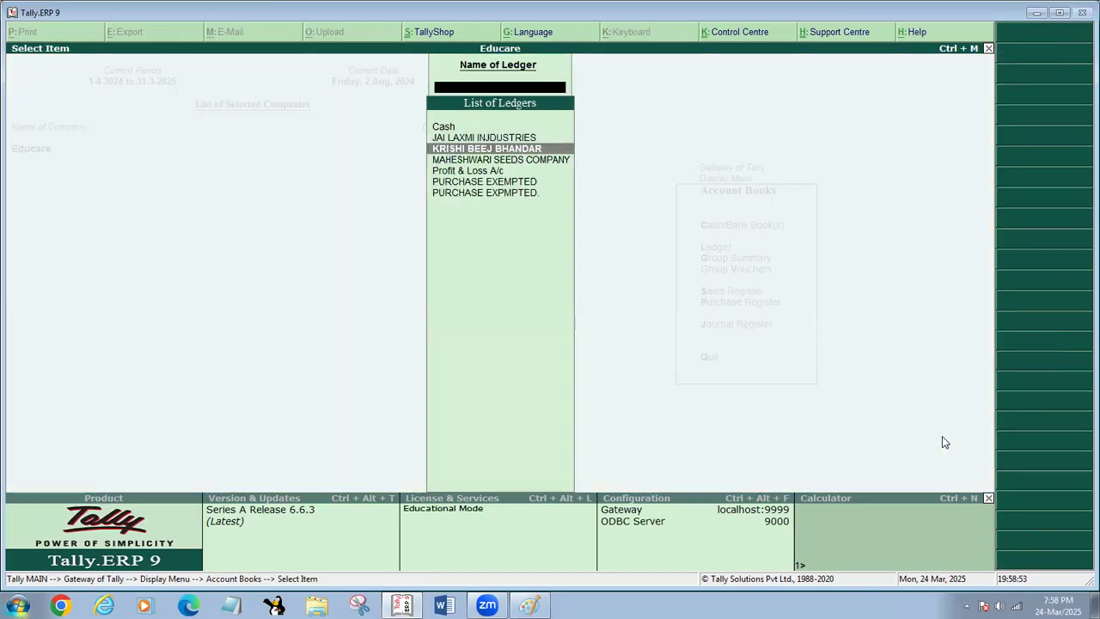
{"action": "key", "text": "Return"}
{"action": "key", "text": "Return"}
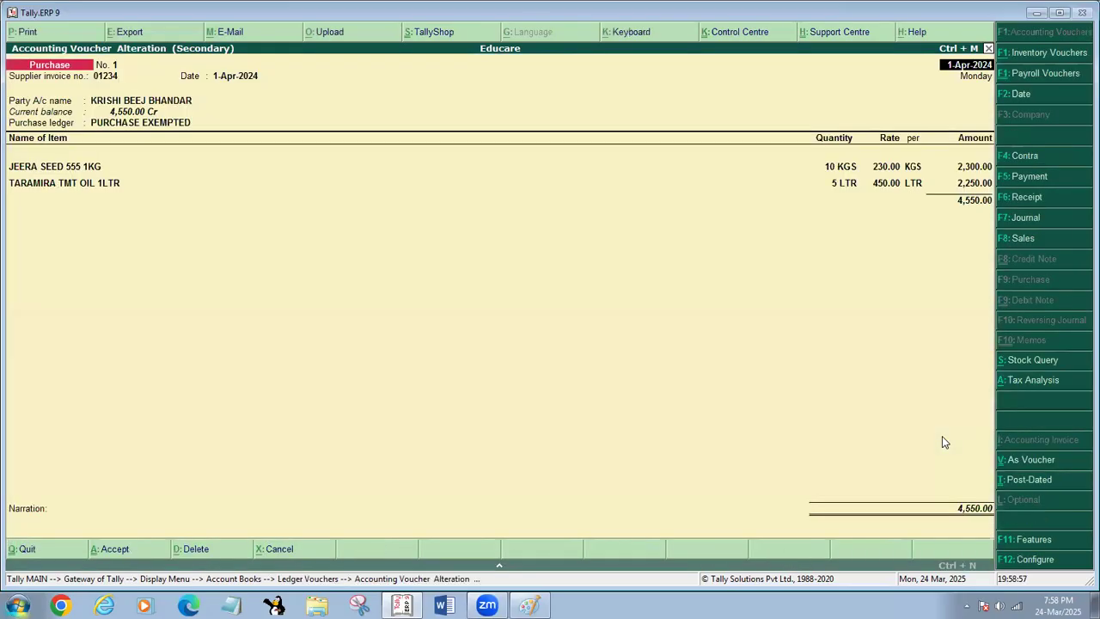
- Add ISABGOL BAJRANG 10KG as a third item in the purchase voucher with a quantity of 100 BAG
{"action": "key", "text": "Return"}
{"action": "key", "text": "Return"}
{"action": "key", "text": "Return"}
{"action": "key", "text": "Return"}
{"action": "key", "text": "Return"}
{"action": "key", "text": "Return"}
{"action": "key", "text": "Return"}
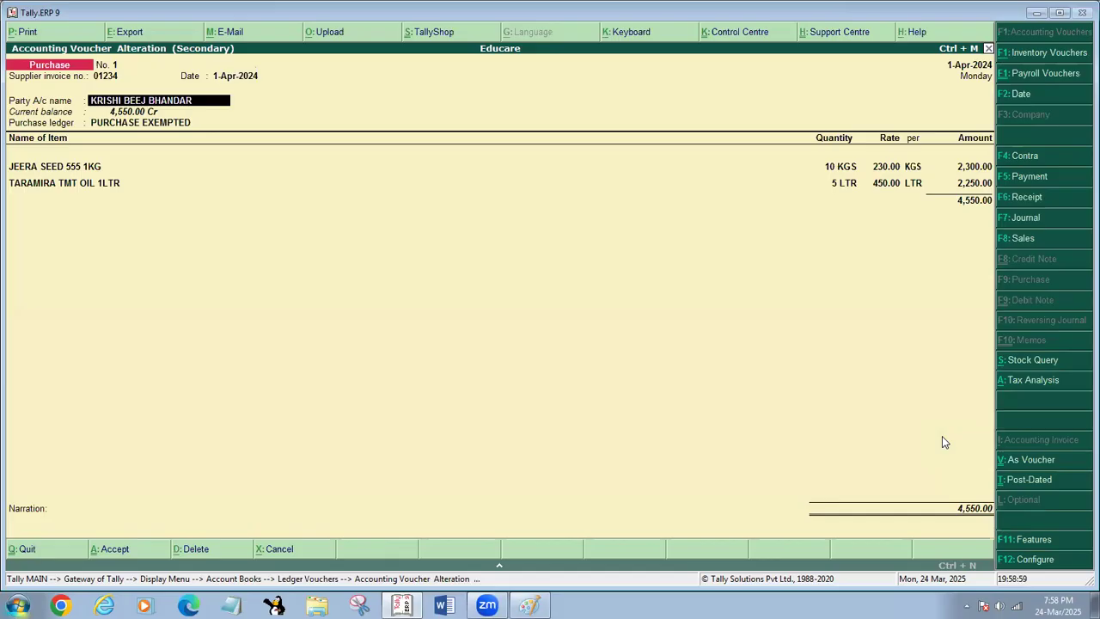
{"action": "key", "text": "Return"}
{"action": "key", "text": "Return"}
{"action": "key", "text": "Return"}
{"action": "key", "text": "Return"}
{"action": "key", "text": "Return"}
{"action": "key", "text": "Return"}
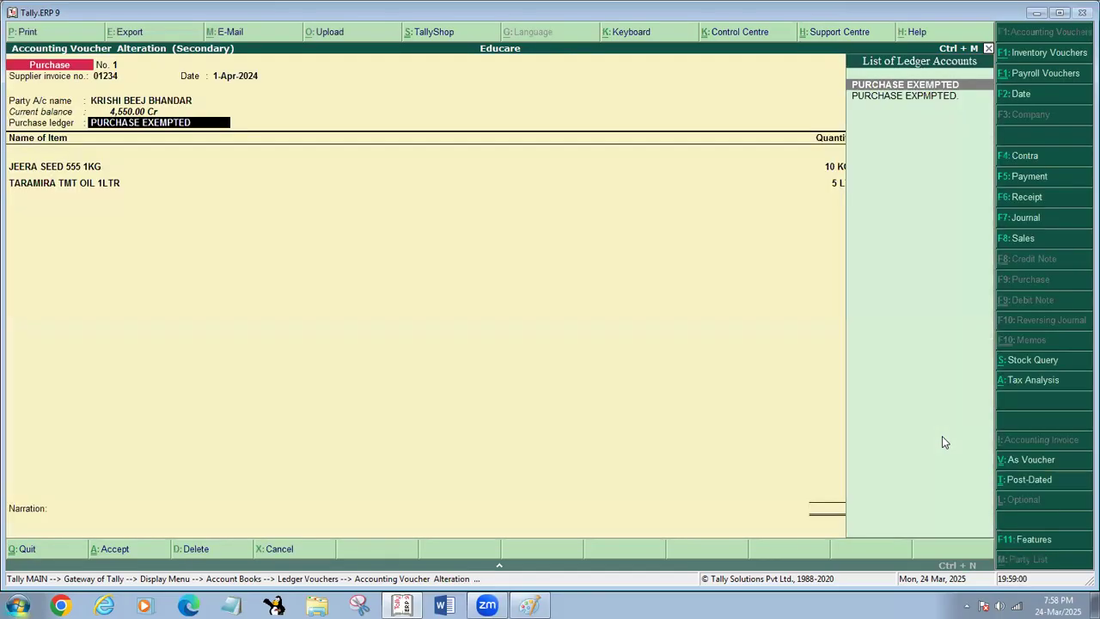
{"action": "key", "text": "Return"}
{"action": "key", "text": "Return"}
{"action": "key", "text": "Return"}
{"action": "key", "text": "Return"}
{"action": "key", "text": "Return"}
{"action": "key", "text": "Return"}
{"action": "key", "text": "Return"}
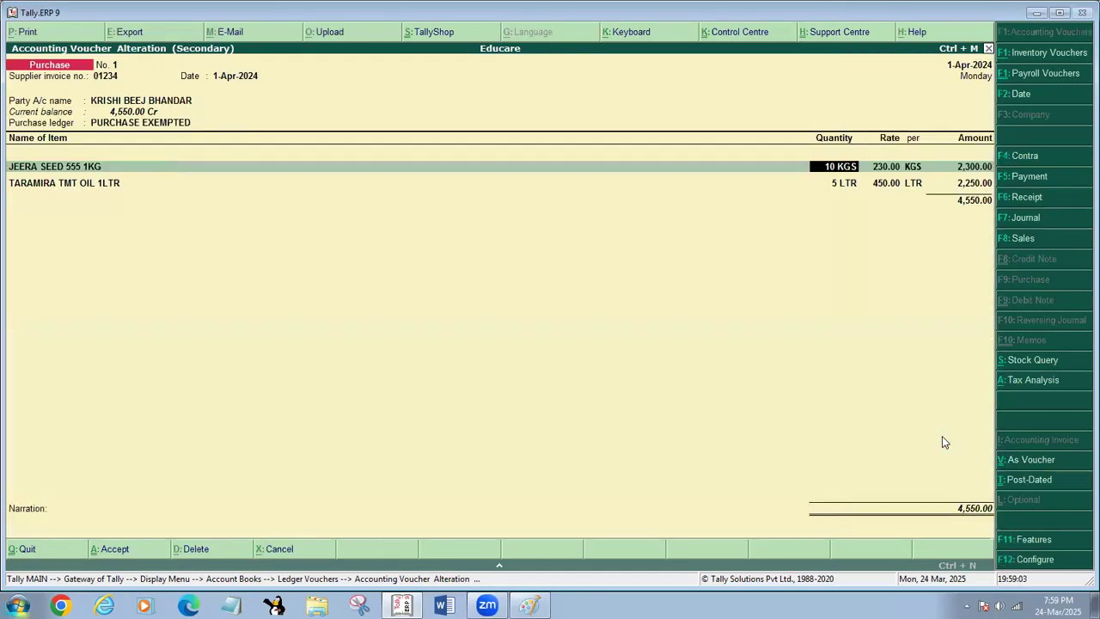
{"action": "key", "text": "Return"}
{"action": "key", "text": "Return"}
{"action": "key", "text": "Return"}
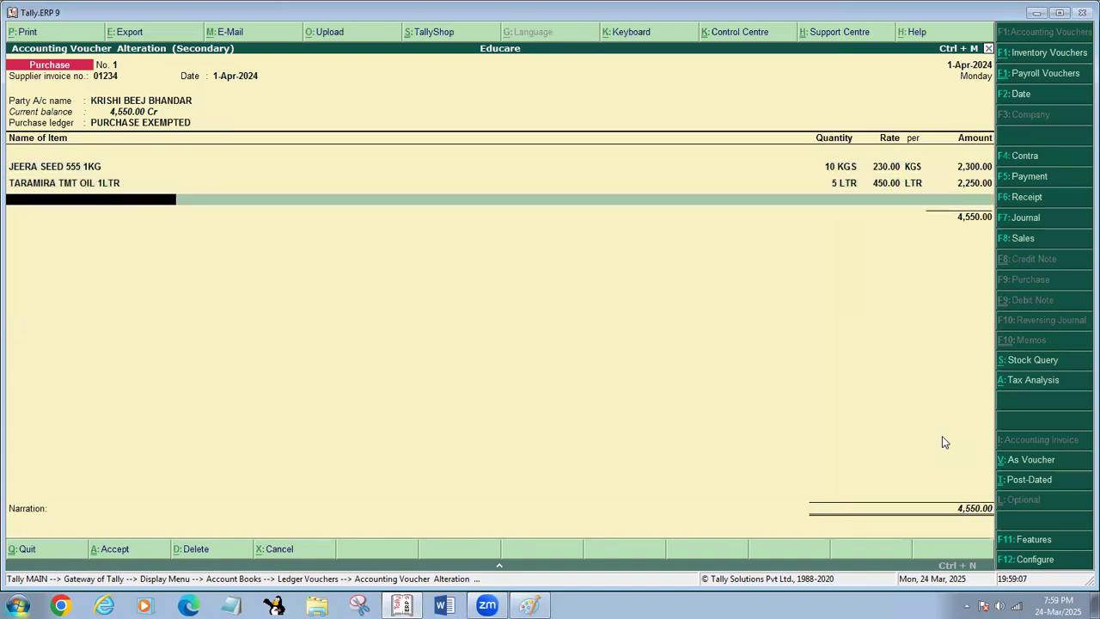
{"action": "type", "text": "S"}
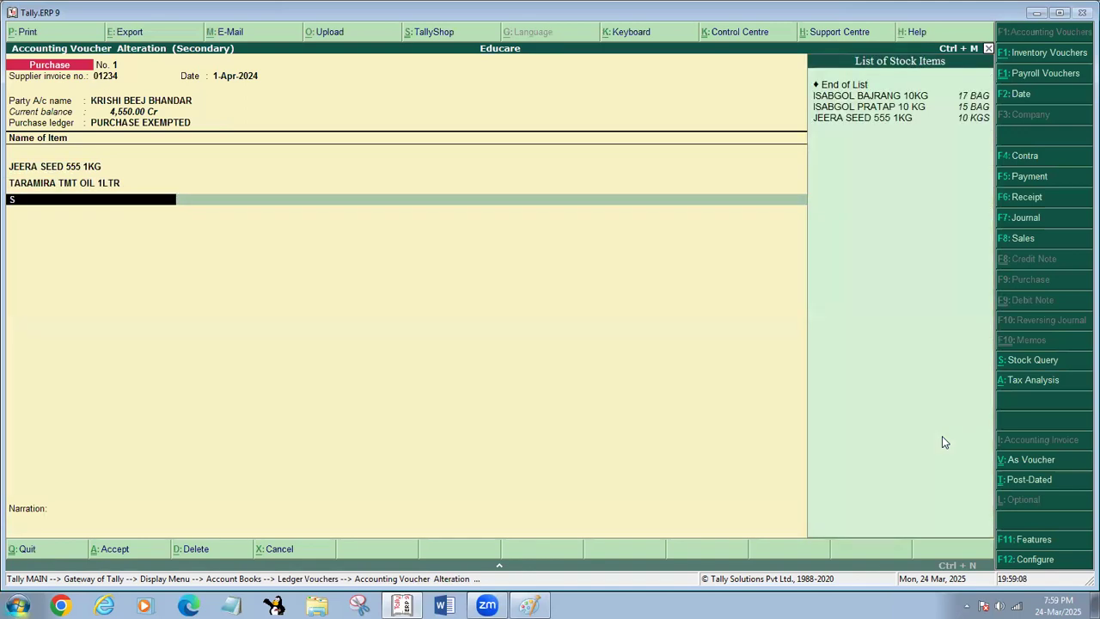
{"action": "key", "text": "Return"}
{"action": "type", "text": "100"}
{"action": "key", "text": "Return"}
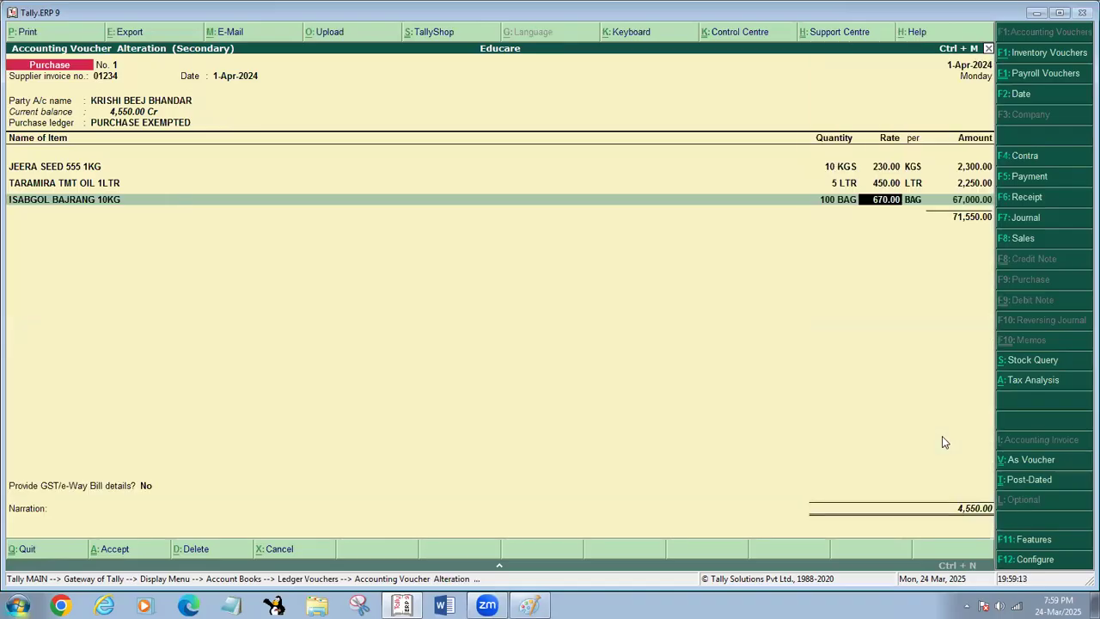
- Accept the rate of 670.00 per BAG for the new item and save the purchase voucher
{"action": "key", "text": "Return"}
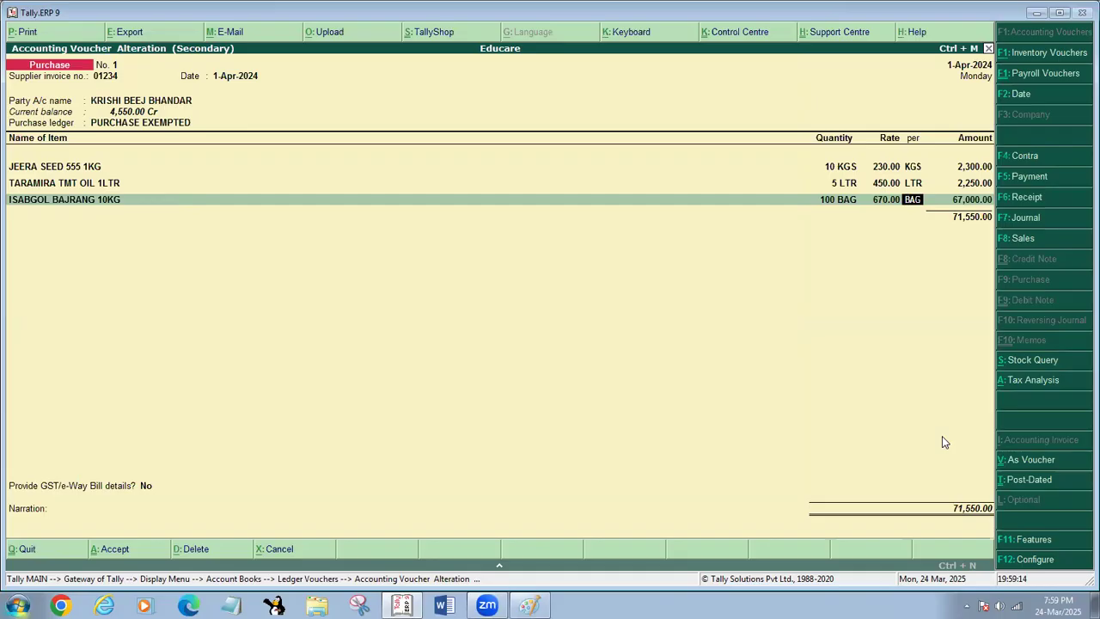
{"action": "key", "text": "Return"}
{"action": "key", "text": "Return"}
{"action": "key", "text": "Return"}
{"action": "key", "text": "Return"}
- Reopen the KRISHI BEEJ BHANDAR purchase voucher to review its items, then quit it and return to the Gateway of Tally
{"action": "key", "text": "Return"}
{"action": "key", "text": "Return"}
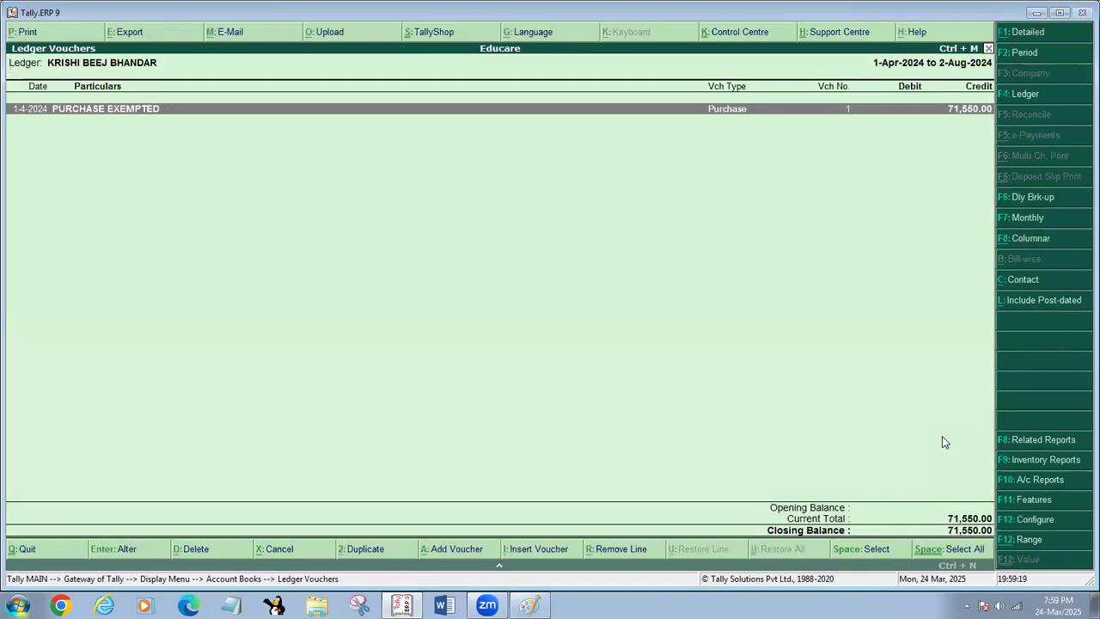
{"action": "key", "text": "Return"}
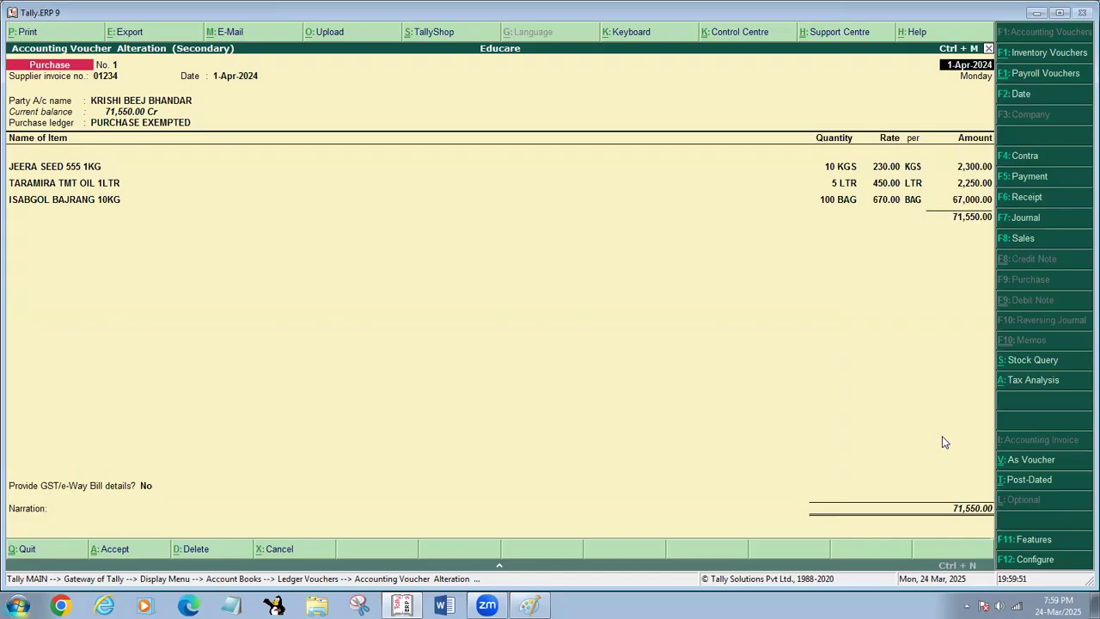
{"action": "key", "text": "Escape"}
{"action": "key", "text": "y"}
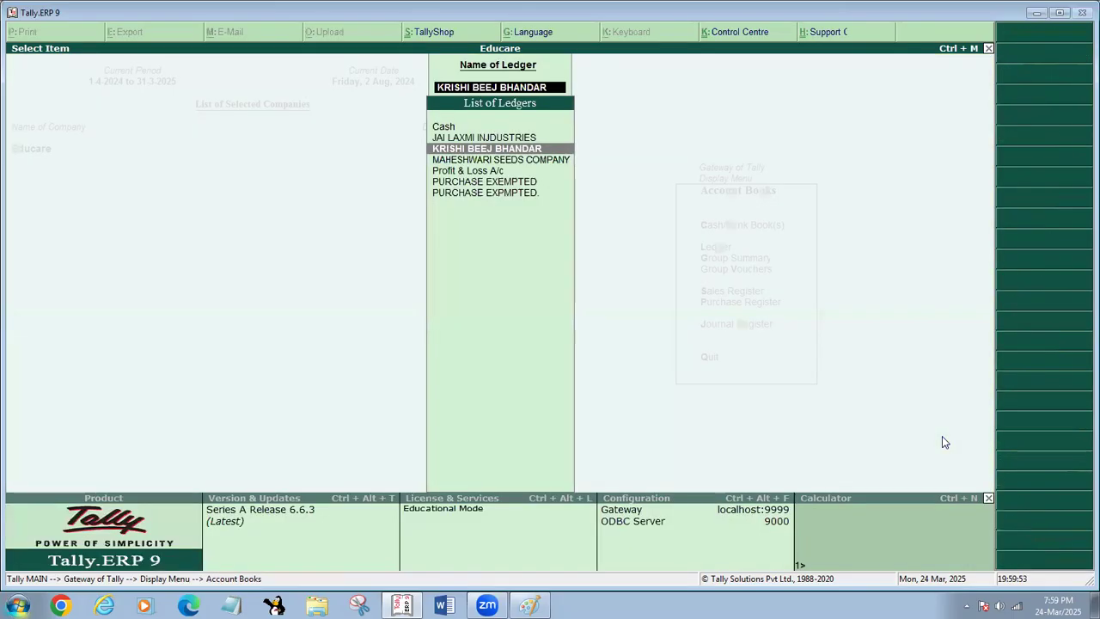
{"action": "key", "text": "Escape"}
{"action": "key", "text": "Escape"}
{"action": "key", "text": "Escape"}
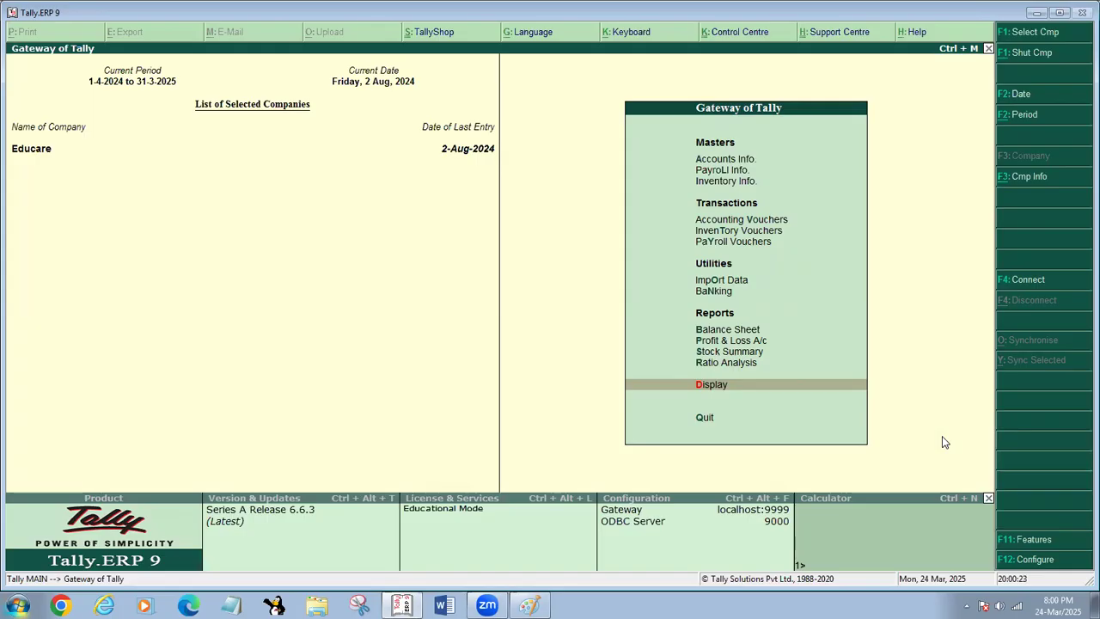
- View the List of Ledgers under Account Books once more and return to the Gateway of Tally without quitting the program
{"action": "key", "text": "Return"}
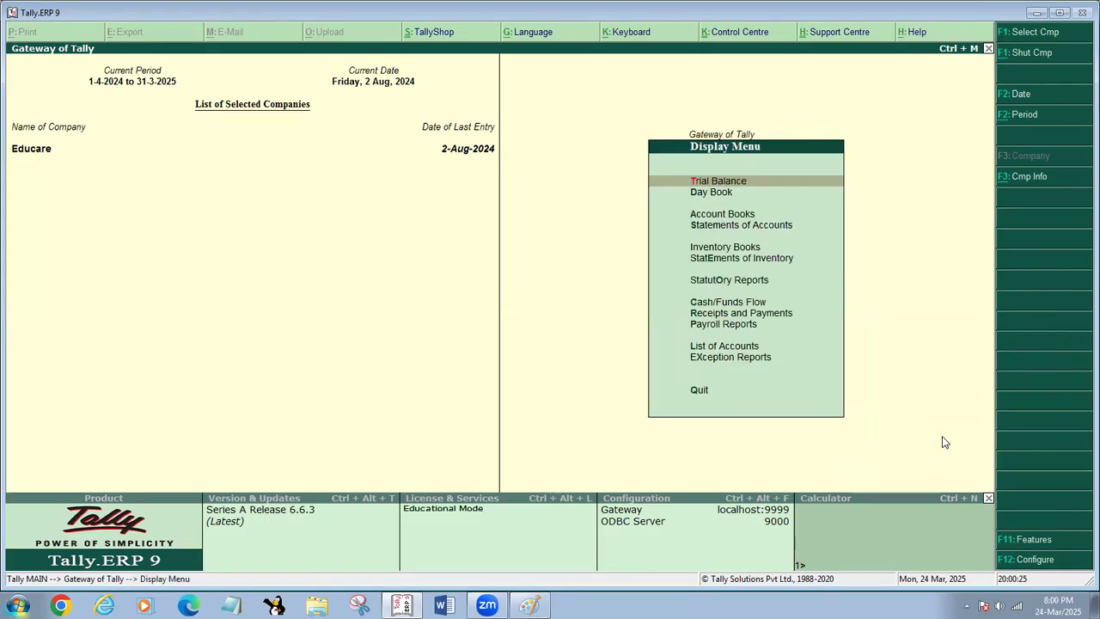
{"action": "key", "text": "a"}
{"action": "key", "text": "l"}
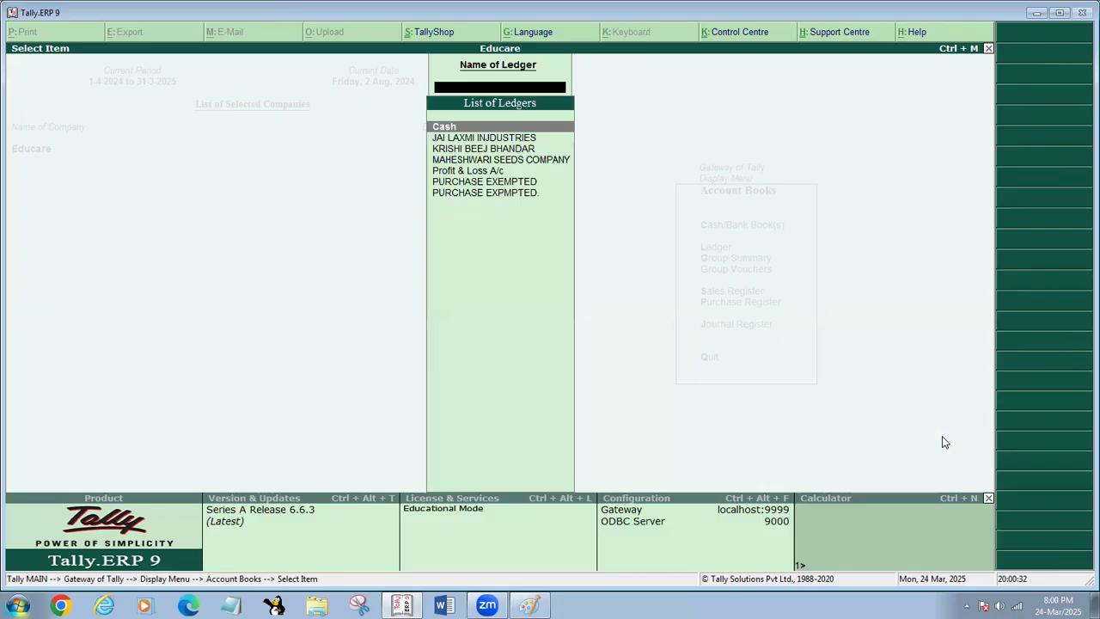
{"action": "key", "text": "Escape"}
{"action": "key", "text": "Escape"}
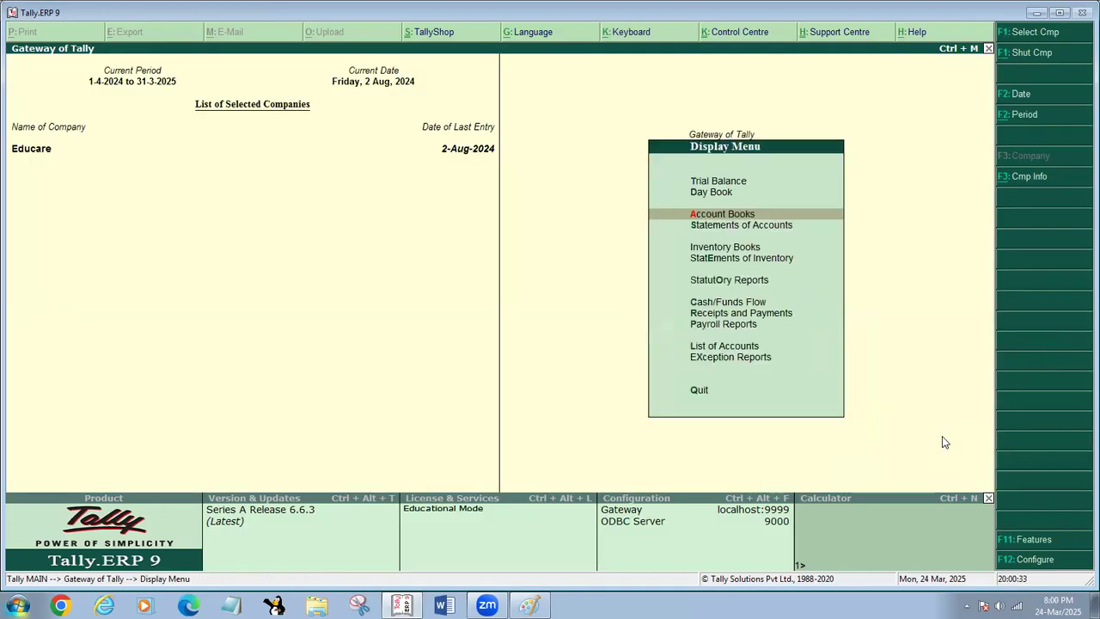
{"action": "key", "text": "Escape"}
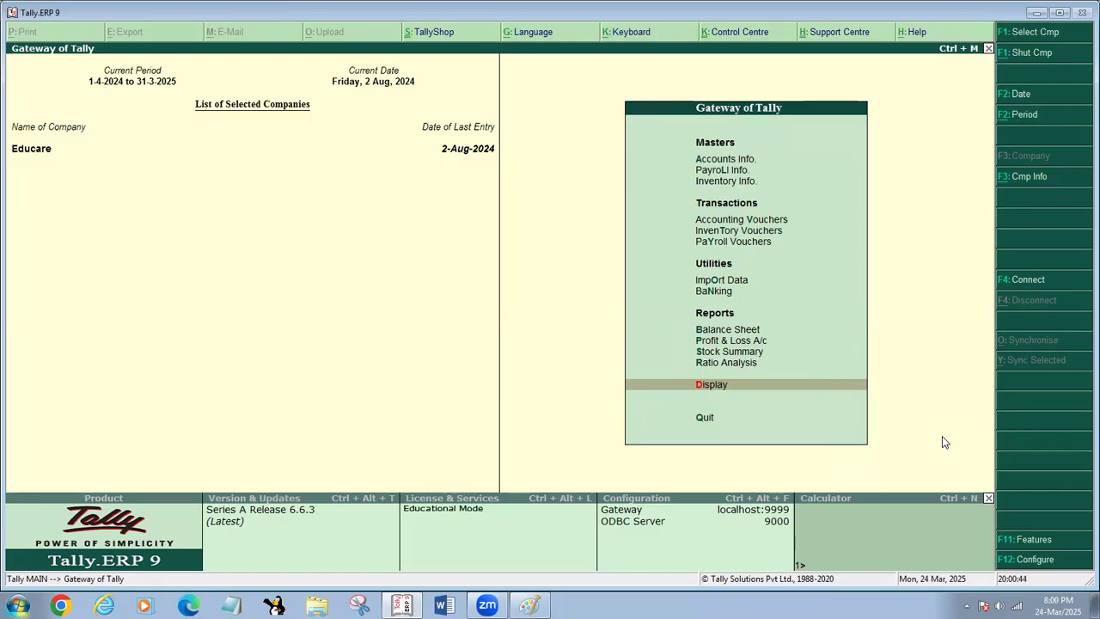
{"action": "key", "text": "Escape"}
{"action": "key", "text": "n"}
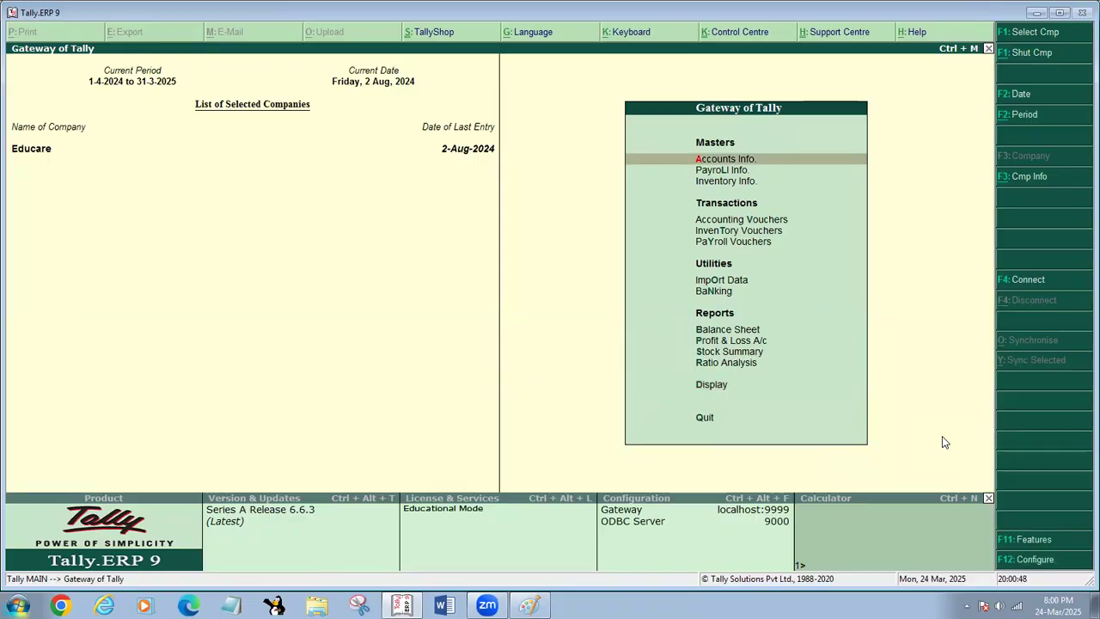
- Open the Day Book and set its period from 1-4-2024 to 1-3-2025
{"action": "key", "text": "d"}
{"action": "key", "text": "d"}
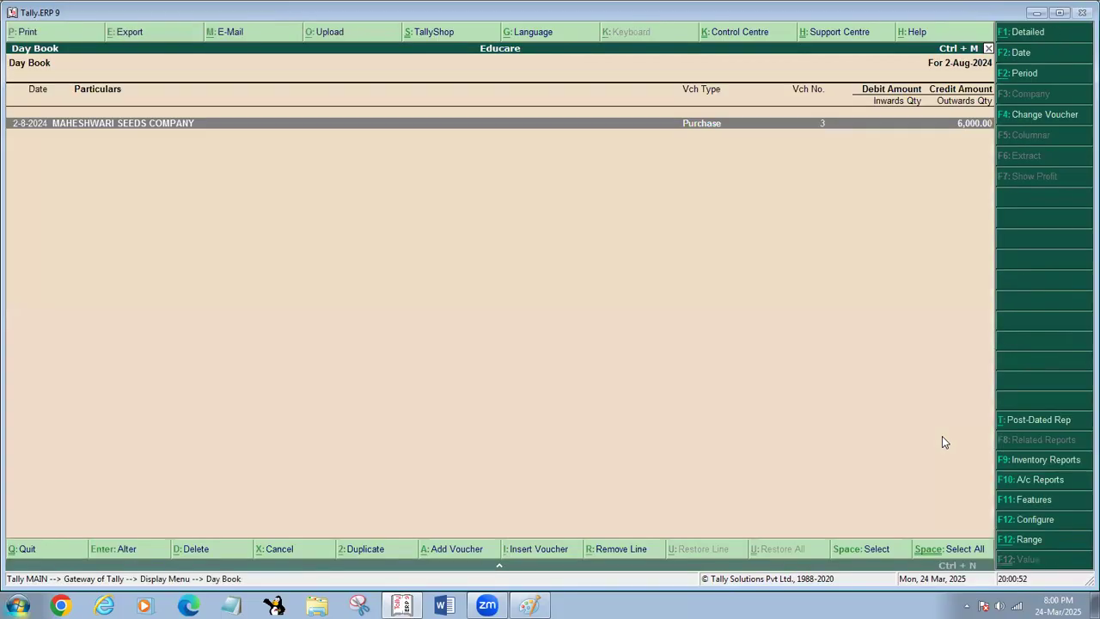
{"action": "key", "text": "alt+F2"}
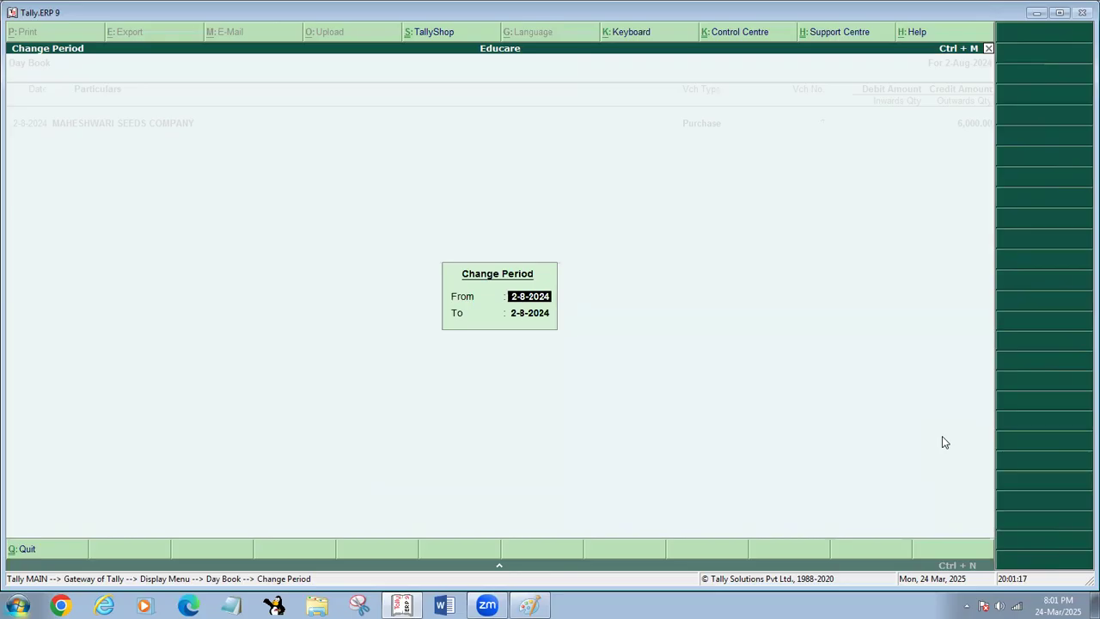
{"action": "type", "text": "1-4-2024"}
{"action": "key", "text": "Return"}
{"action": "type", "text": "1-"}
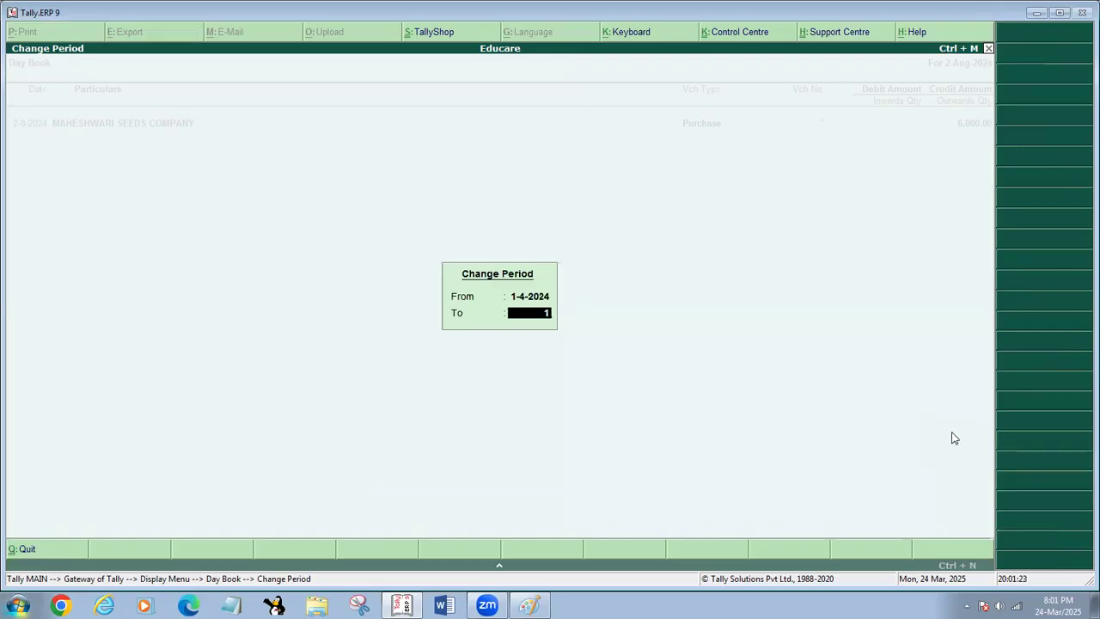
{"action": "type", "text": "3-25"}
{"action": "key", "text": "Return"}
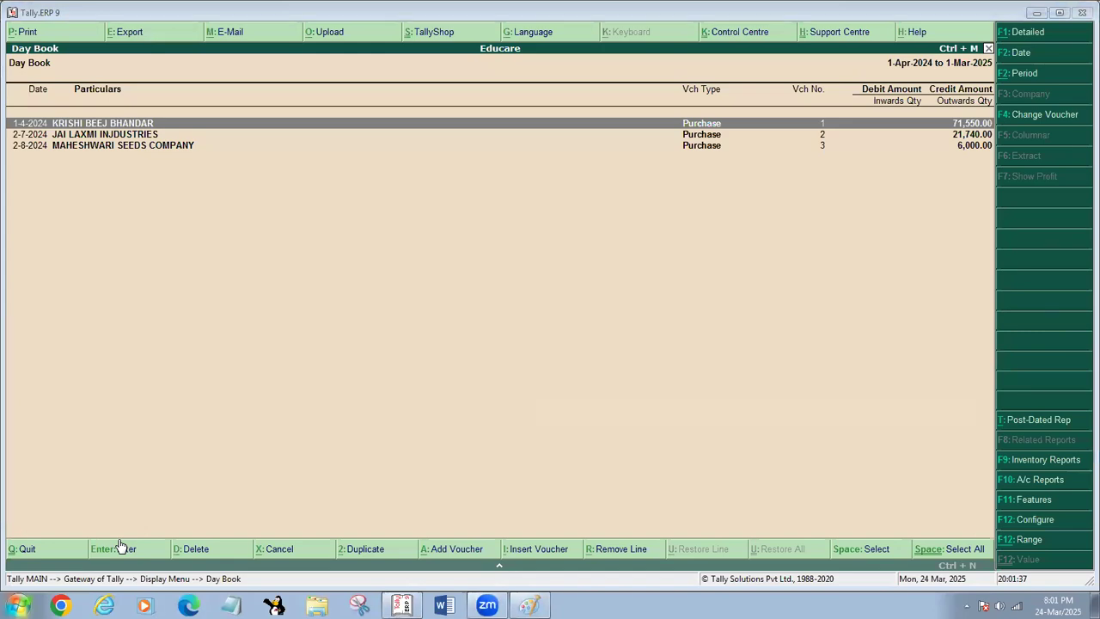
{"action": "left_click_drag", "start_coordinate": [429, 499], "coordinate": [163, 127]}
{"action": "left_click_drag", "start_coordinate": [187, 336], "coordinate": [110, 137]}
{"action": "left_click_drag", "start_coordinate": [118, 308], "coordinate": [69, 146]}
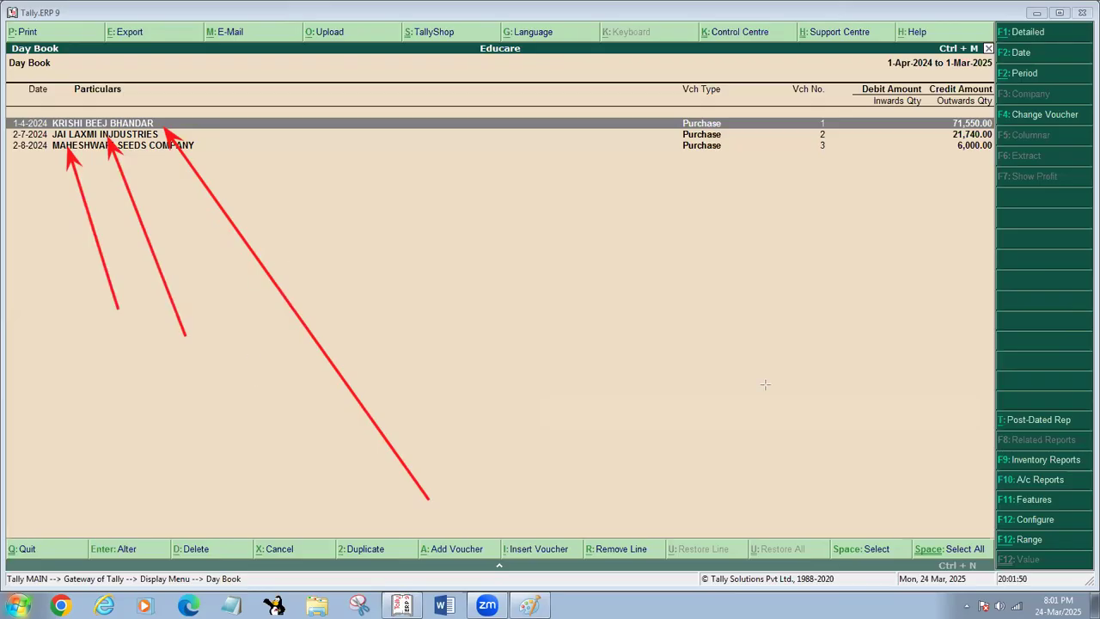
{"action": "mouse_move", "coordinate": [239, 233]}
{"action": "left_mouse_down"}
{"action": "mouse_move", "coordinate": [151, 241]}
{"action": "mouse_move", "coordinate": [223, 301]}
{"action": "mouse_move", "coordinate": [138, 262]}
{"action": "mouse_move", "coordinate": [150, 263]}
{"action": "left_mouse_up"}
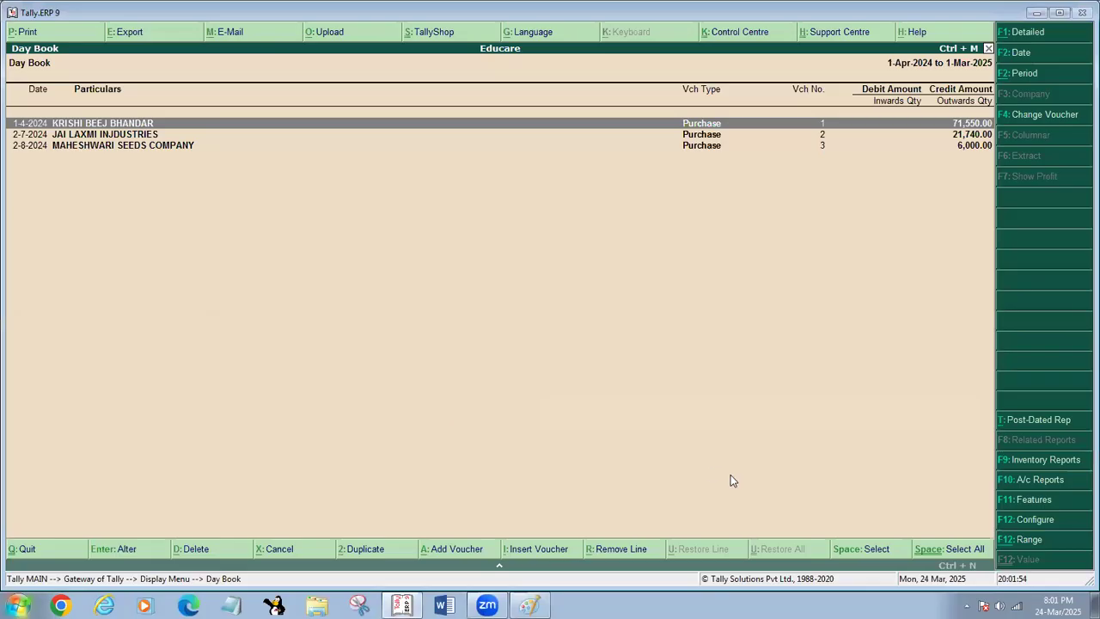
- Expand and collapse the details of the KRISHI BEEJ BHANDAR entry and look over the Day Book vouchers
{"action": "key", "text": "shift+Return"}
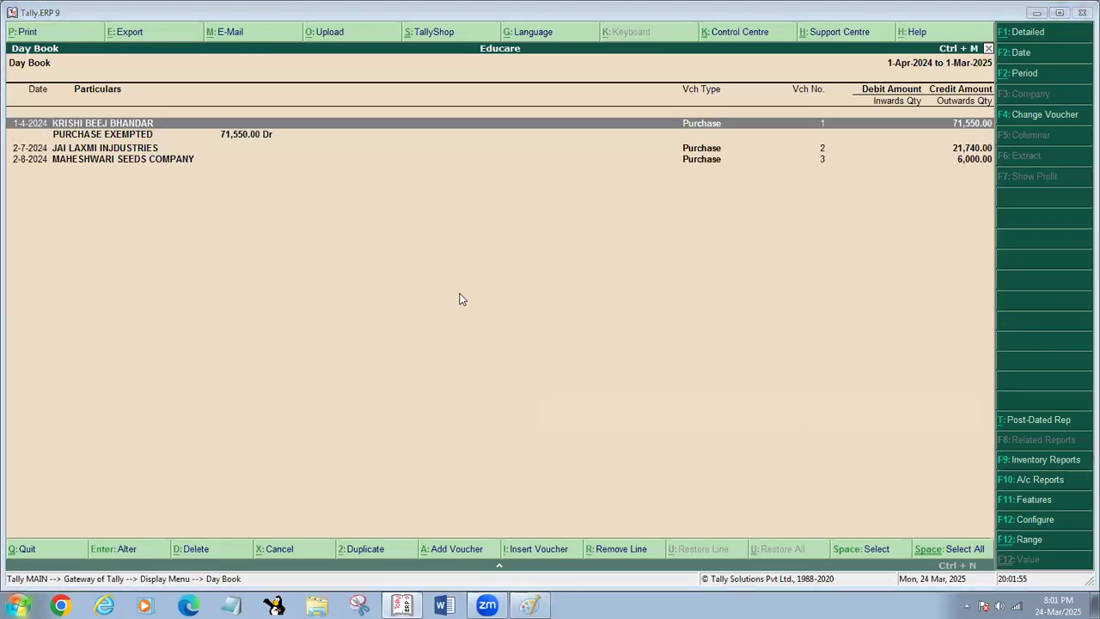
{"action": "key", "text": "shift+Return"}
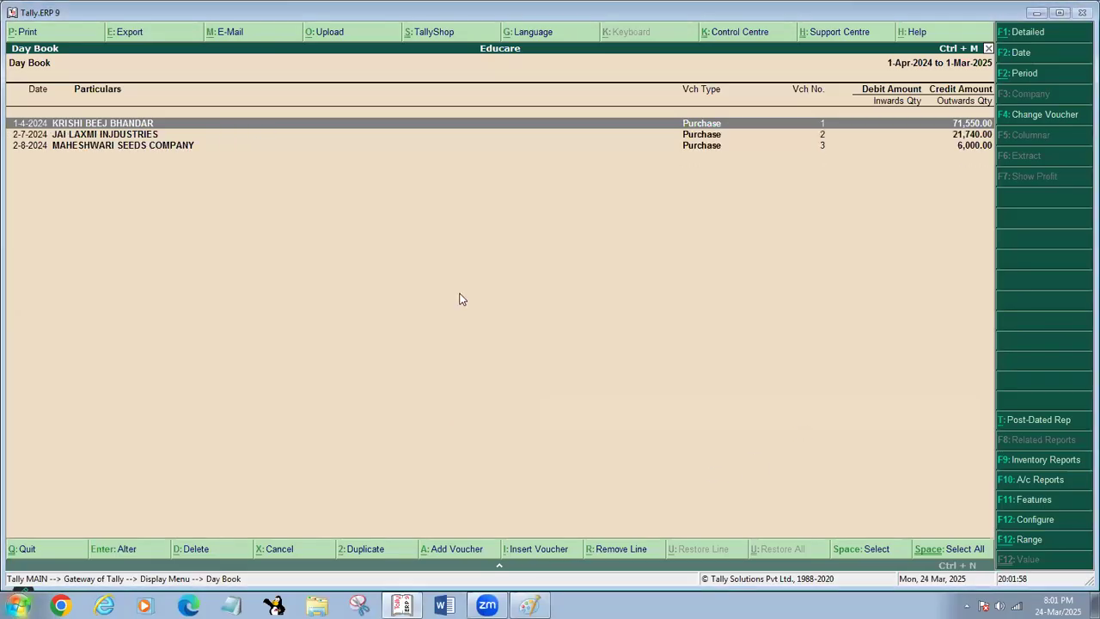
{"action": "key", "text": "Down"}
{"action": "key", "text": "Down"}
{"action": "key", "text": "Up"}
{"action": "key", "text": "Up"}
- Open the MAHESHWARI SEEDS COMPANY purchase voucher from the Day Book and advance to its JEERA 8638 item line
{"action": "key", "text": "Down"}
{"action": "key", "text": "Down"}
{"action": "key", "text": "Return"}
{"action": "key", "text": "Return"}
{"action": "key", "text": "Return"}
{"action": "key", "text": "Return"}
{"action": "key", "text": "Return"}
{"action": "key", "text": "Return"}
{"action": "key", "text": "Return"}
{"action": "key", "text": "Return"}
{"action": "key", "text": "Return"}
{"action": "key", "text": "Return"}
{"action": "key", "text": "Return"}
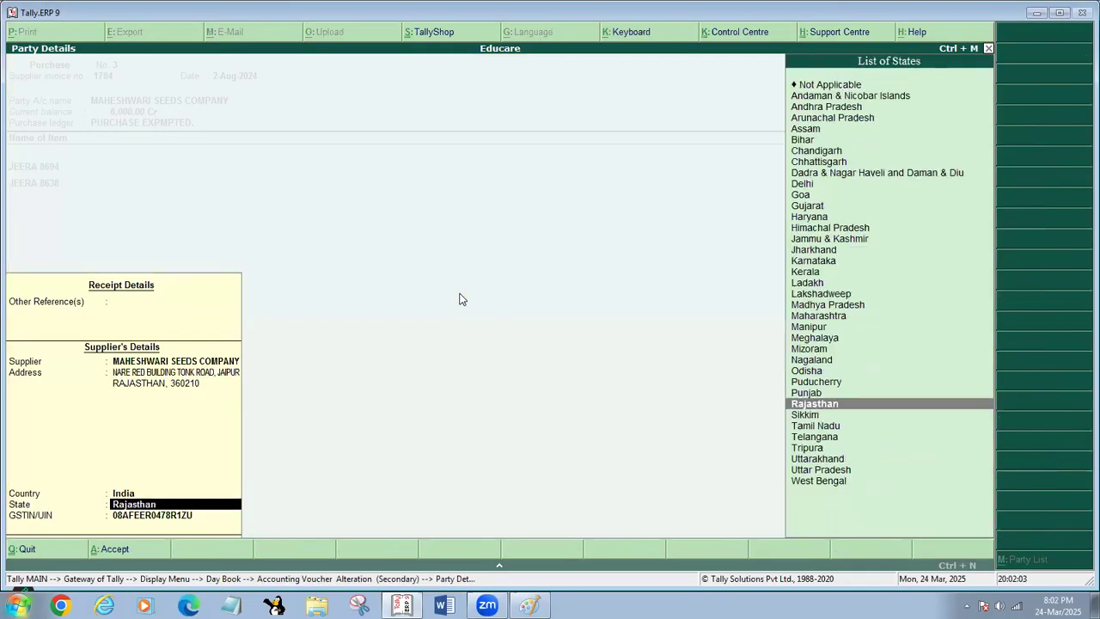
{"action": "key", "text": "Return"}
{"action": "key", "text": "Return"}
{"action": "key", "text": "Return"}
{"action": "key", "text": "Return"}
{"action": "key", "text": "Return"}
- Remove the JEERA 8638 item from the MAHESHWARI SEEDS COMPANY purchase voucher and save it
{"action": "key", "text": "Return"}
{"action": "key", "text": "Return"}
{"action": "key", "text": "Return"}
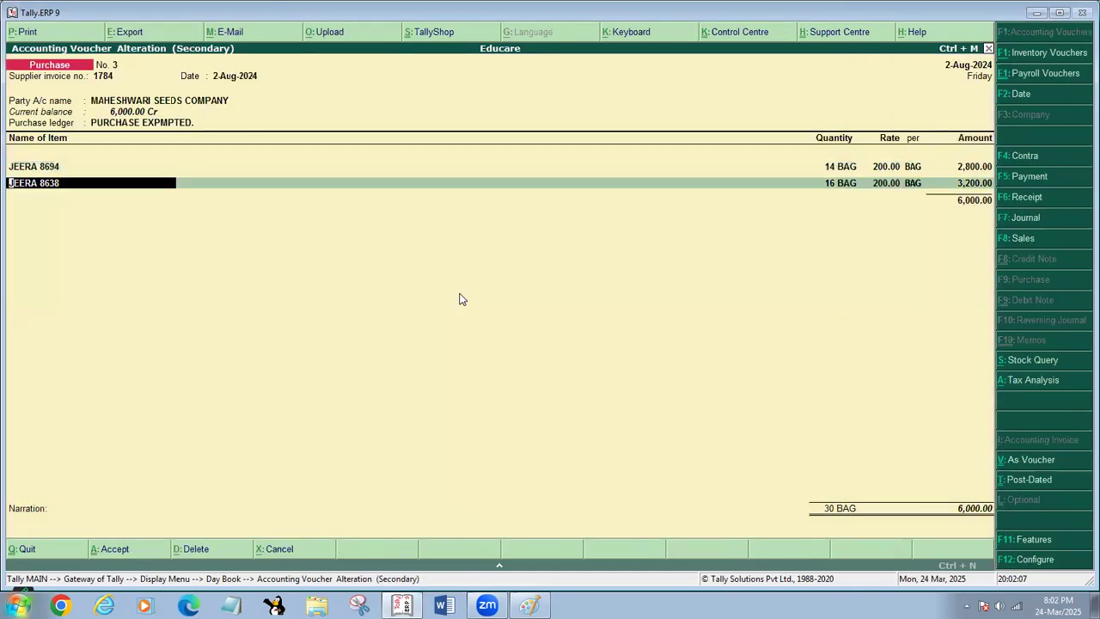
{"action": "key", "text": "BackSpace"}
{"action": "key", "text": "Return"}
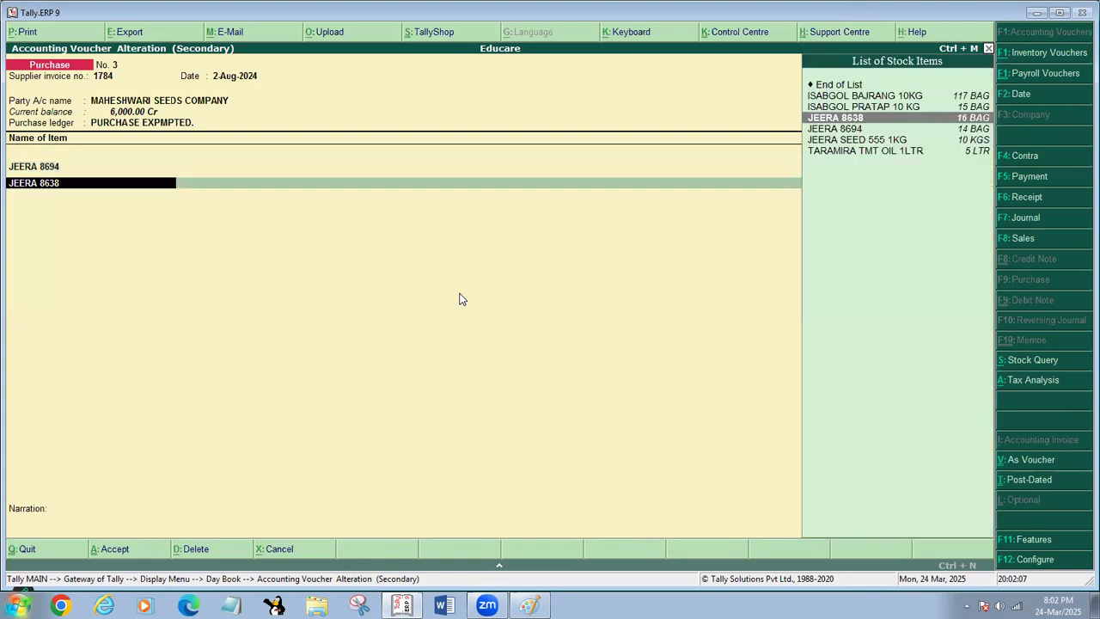
{"action": "type", "text": "8638"}
{"action": "key", "text": "BackSpace"}
{"action": "key", "text": "BackSpace"}
{"action": "key", "text": "BackSpace"}
{"action": "key", "text": "BackSpace"}
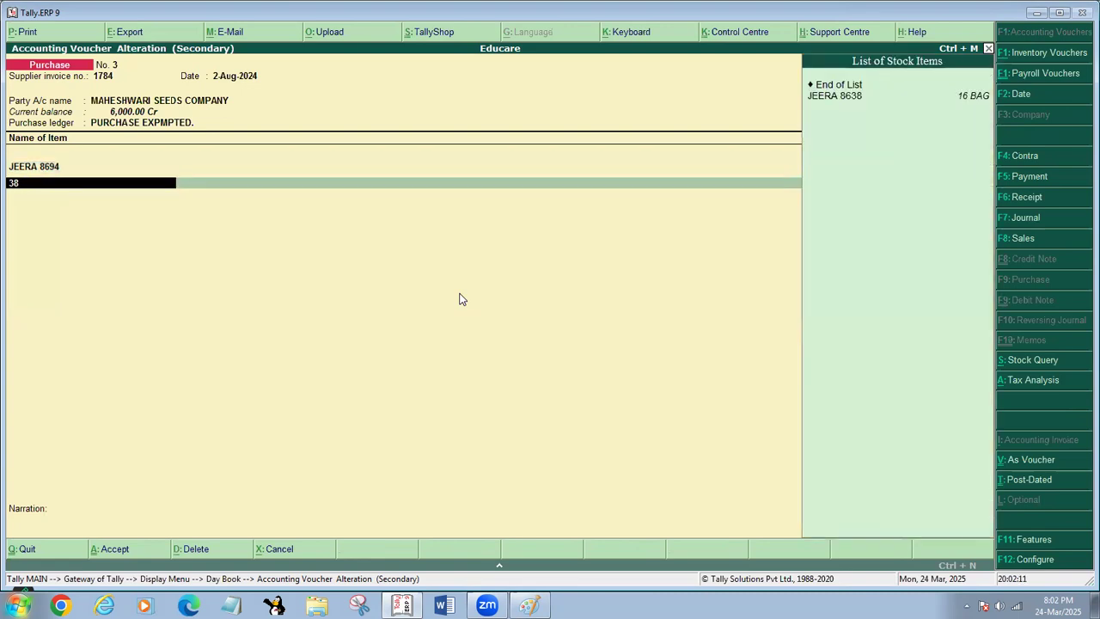
{"action": "key", "text": "Return"}
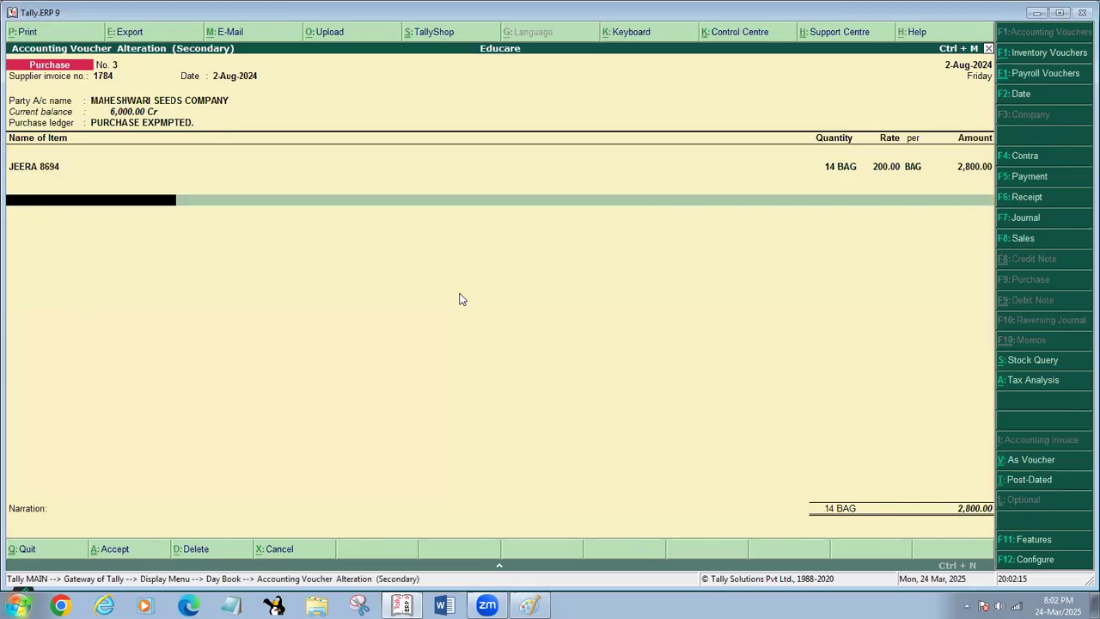
{"action": "key", "text": "Return"}
{"action": "key", "text": "Return"}
{"action": "key", "text": "Return"}
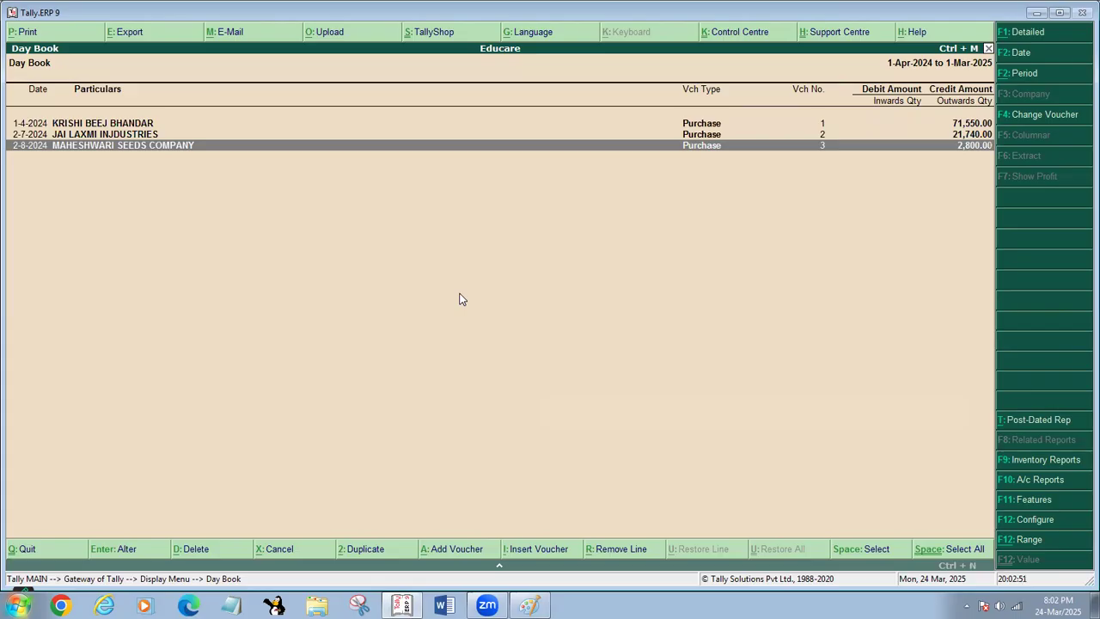
- Leave the Day Book for the Gateway of Tally and open the account Groups options
{"action": "key", "text": "Escape"}
{"action": "key", "text": "Escape"}
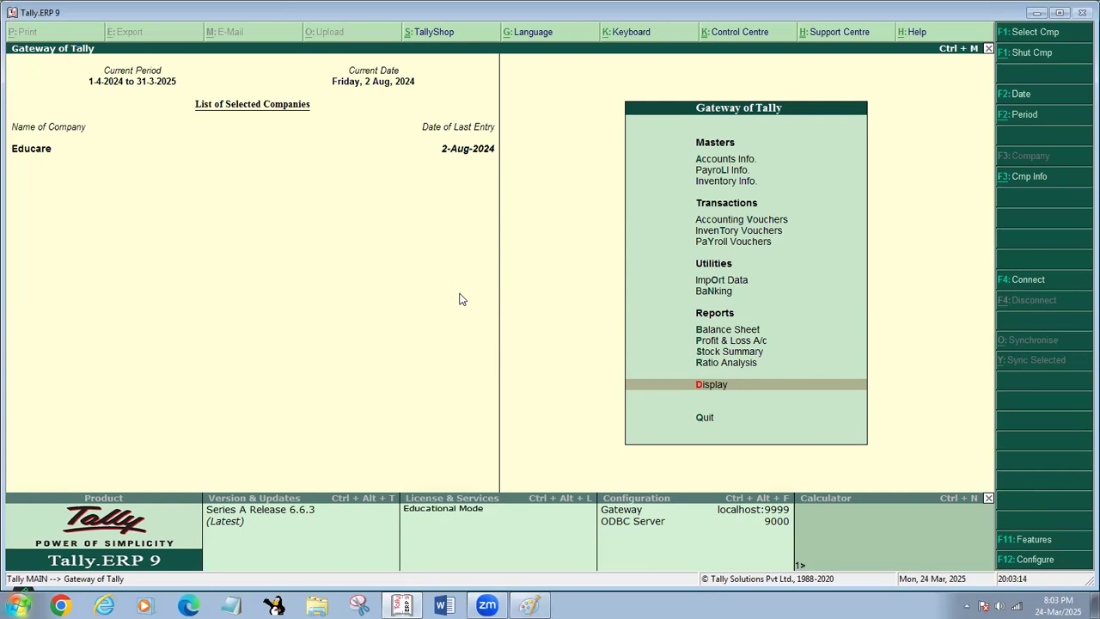
{"action": "key", "text": "a"}
{"action": "key", "text": "g"}
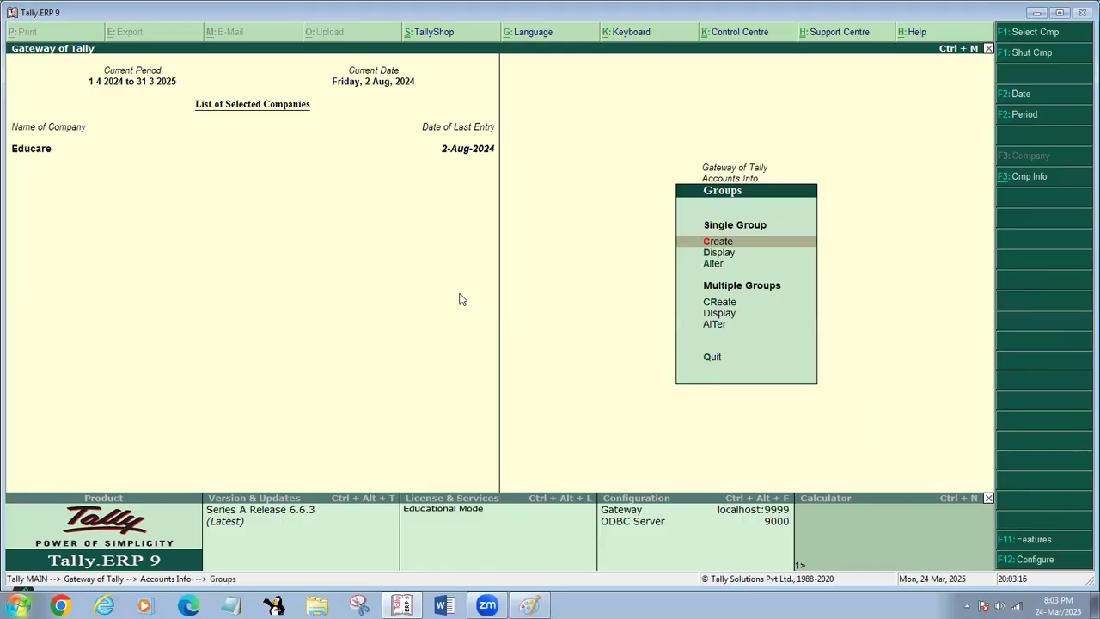
- Look over the list of account groups and return to the Gateway of Tally
{"action": "key", "text": "c"}
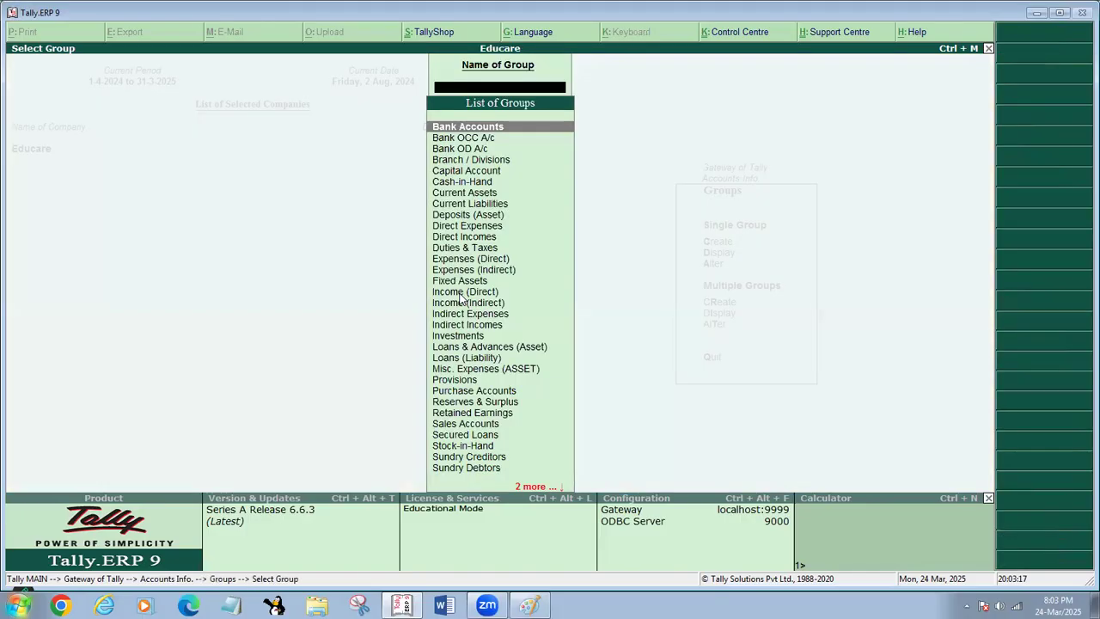
{"action": "key", "text": "Escape"}
{"action": "key", "text": "Escape"}
{"action": "key", "text": "Escape"}
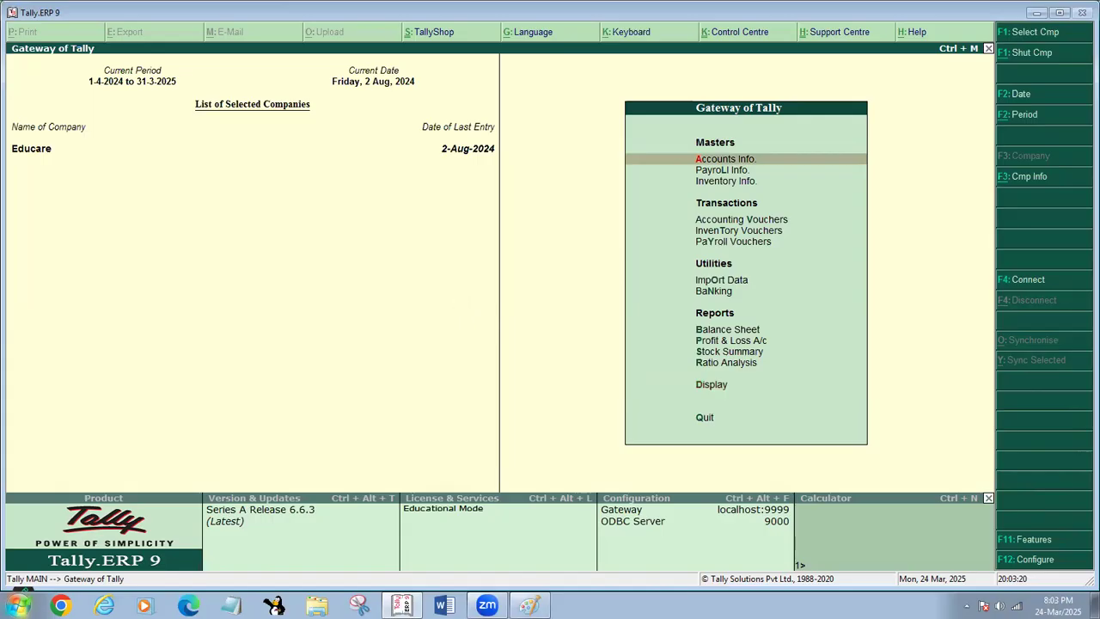
- Switch to Paint and clear the record notes from the canvas
{"action": "left_click", "coordinate": [530, 605]}
{"action": "key", "text": "ctrl+a"}
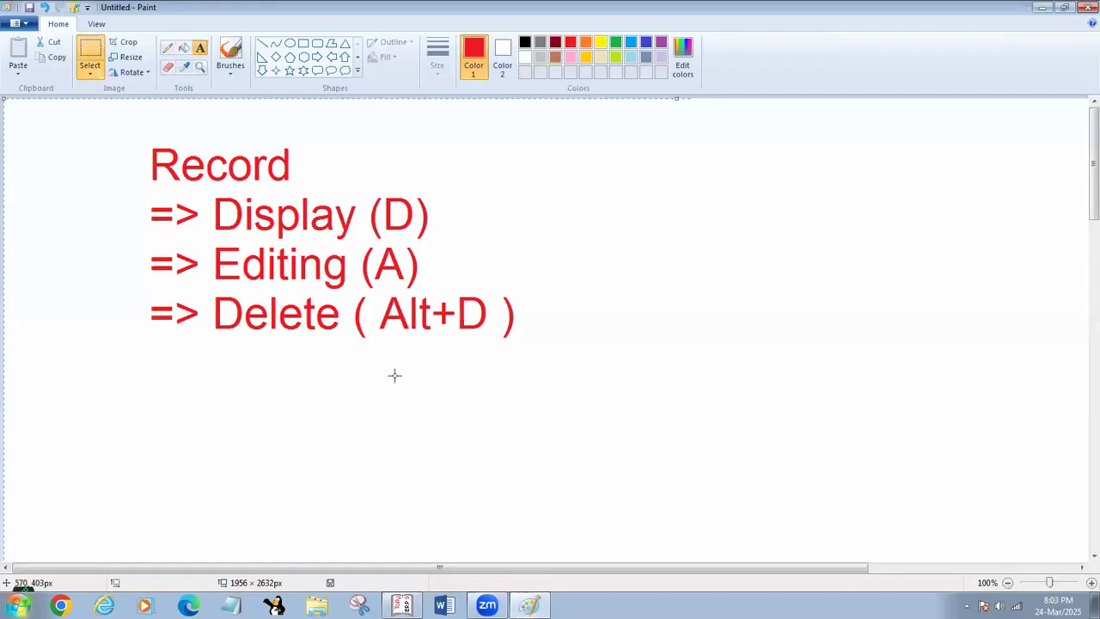
{"action": "key", "text": "Delete"}
- Add the red 48-point text "Avishek CCTV Tech Pvt. Ltd." on a single line of the canvas
{"action": "left_click", "coordinate": [199, 48]}
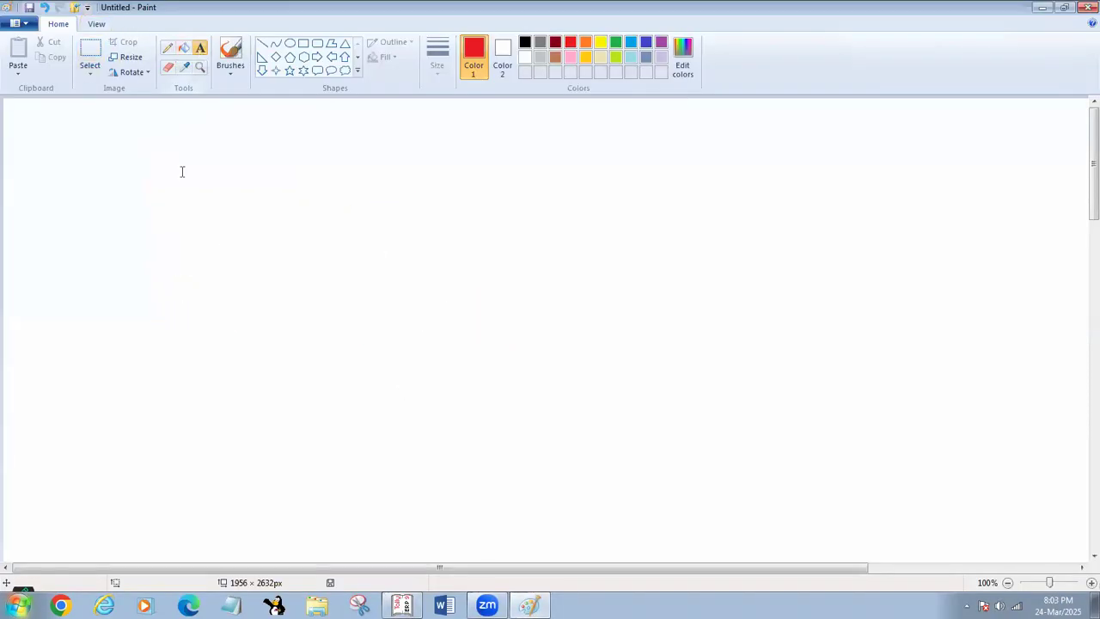
{"action": "left_click", "coordinate": [130, 236]}
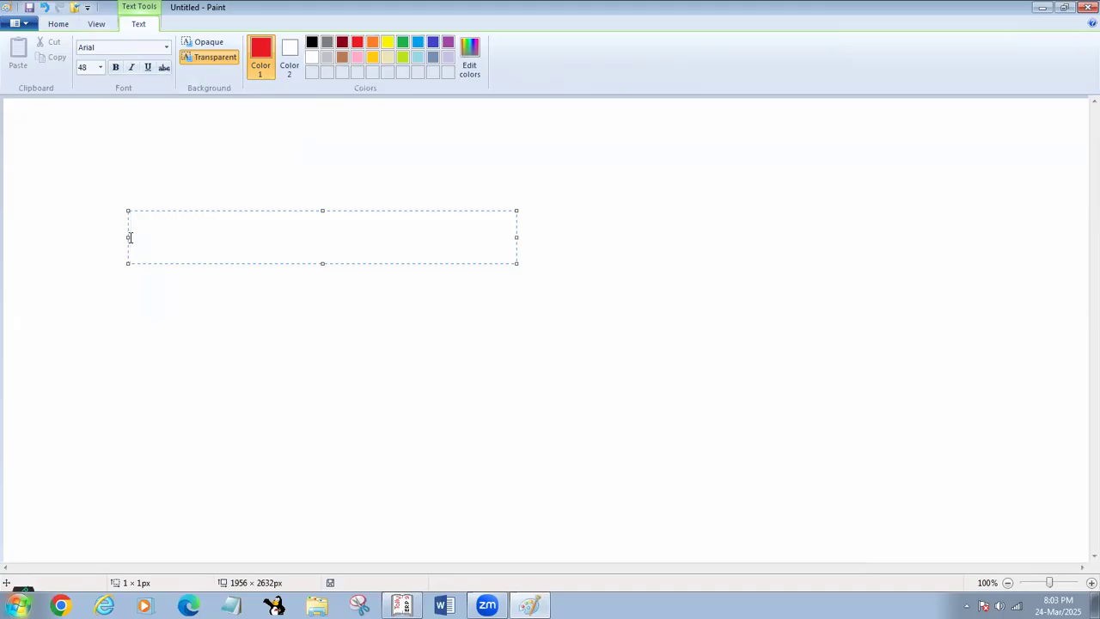
{"action": "type", "text": "Avishe"}
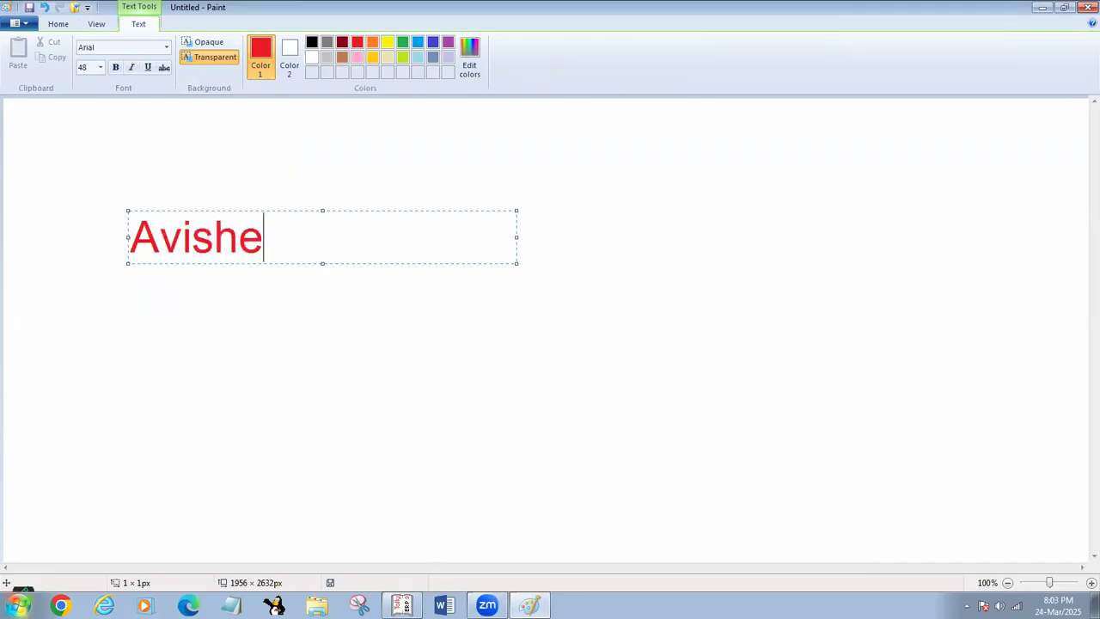
{"action": "type", "text": "k CCT"}
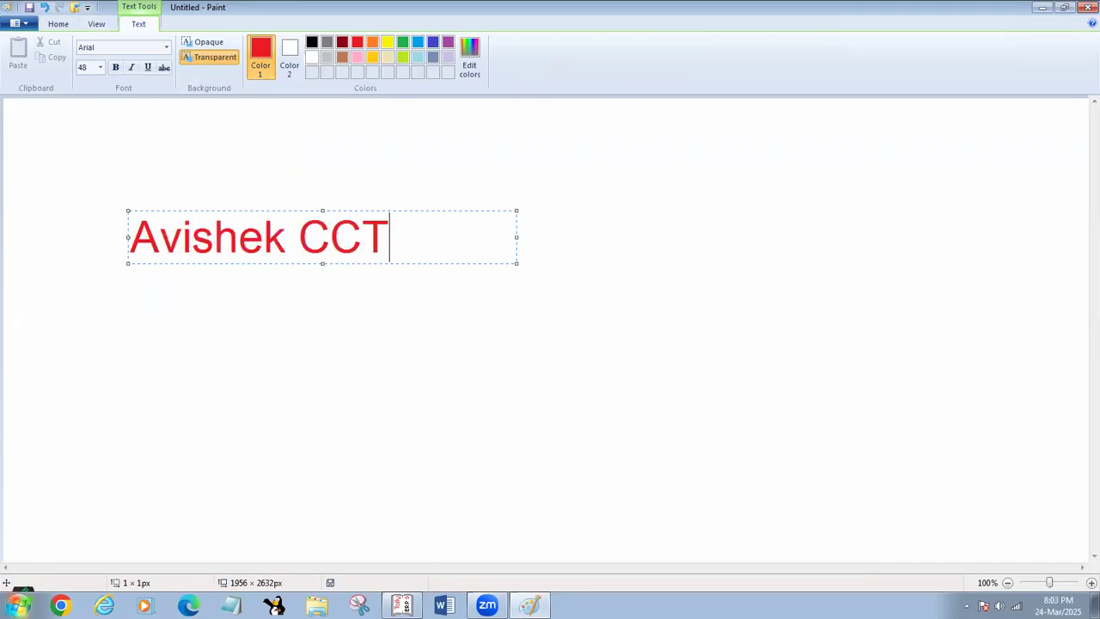
{"action": "type", "text": "V Te"}
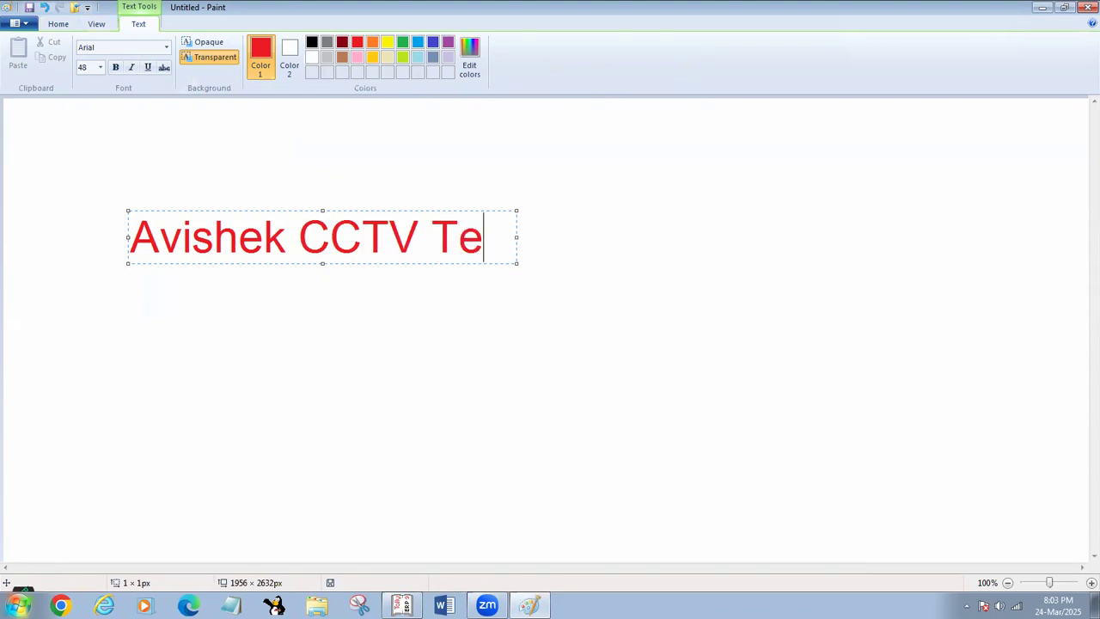
{"action": "type", "text": "ch p"}
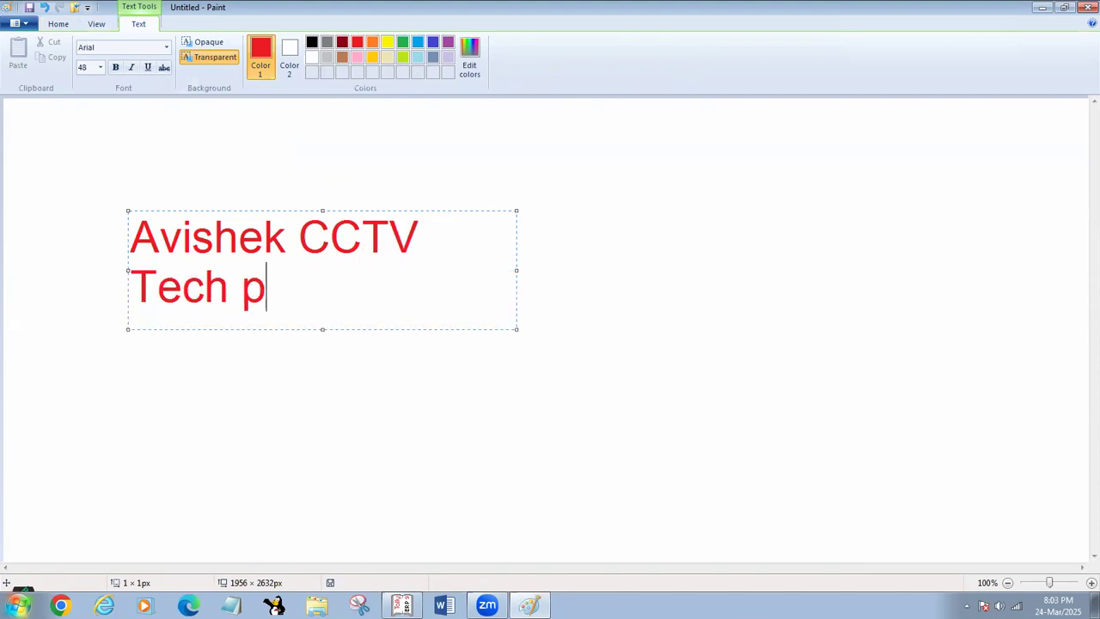
{"action": "key", "text": "BackSpace"}
{"action": "type", "text": "Pvt"}
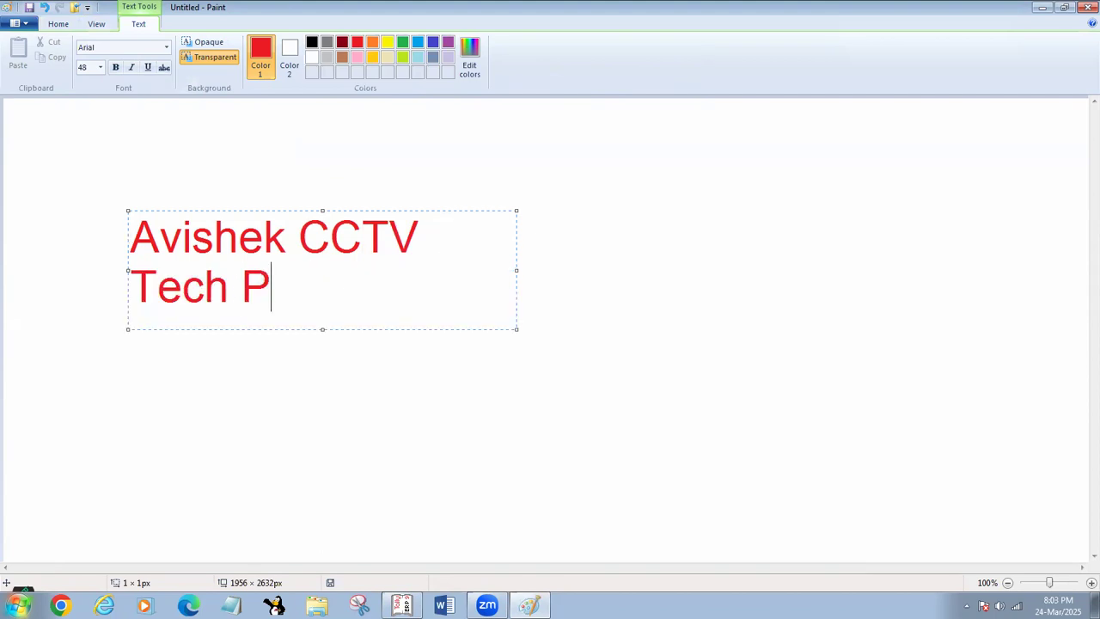
{"action": "type", "text": ". "}
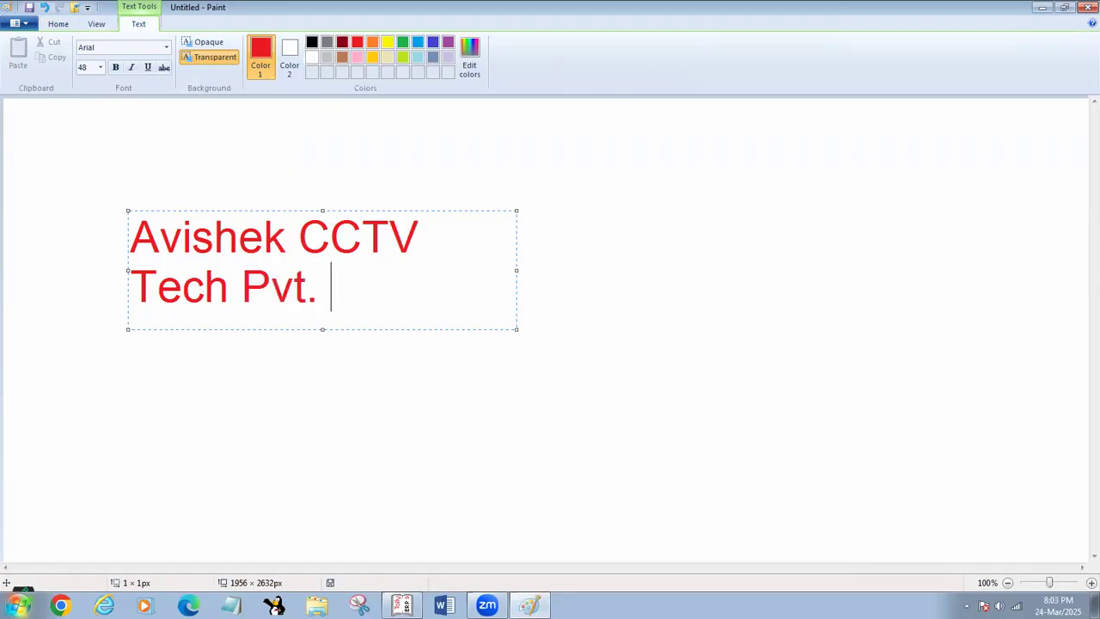
{"action": "type", "text": "Ltd."}
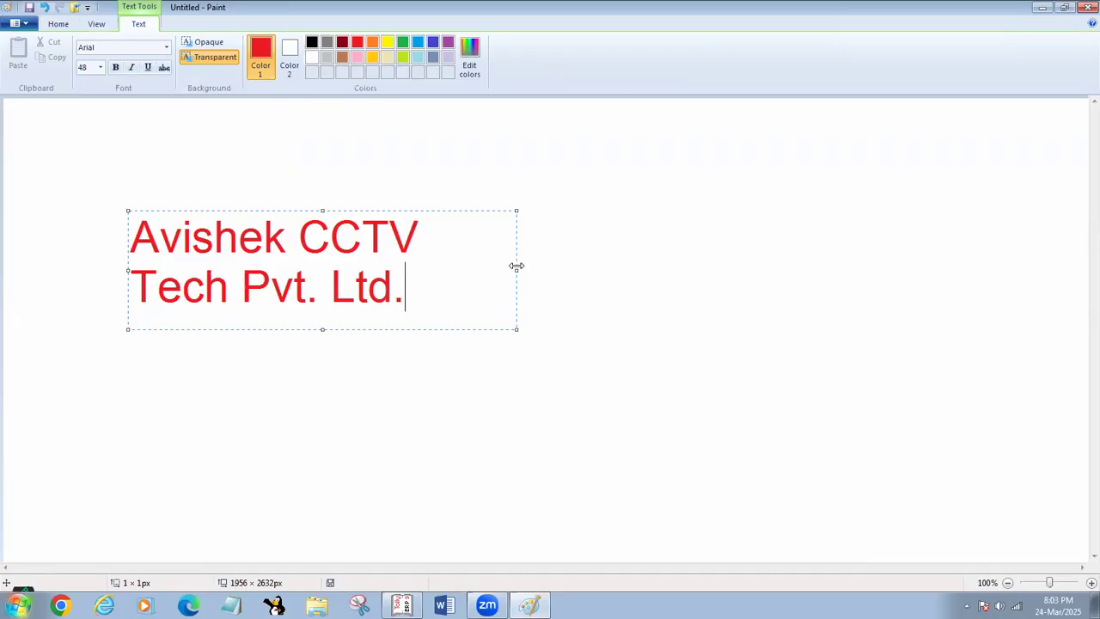
{"action": "left_click_drag", "start_coordinate": [515, 266], "coordinate": [816, 269]}
{"action": "left_click", "coordinate": [617, 383]}
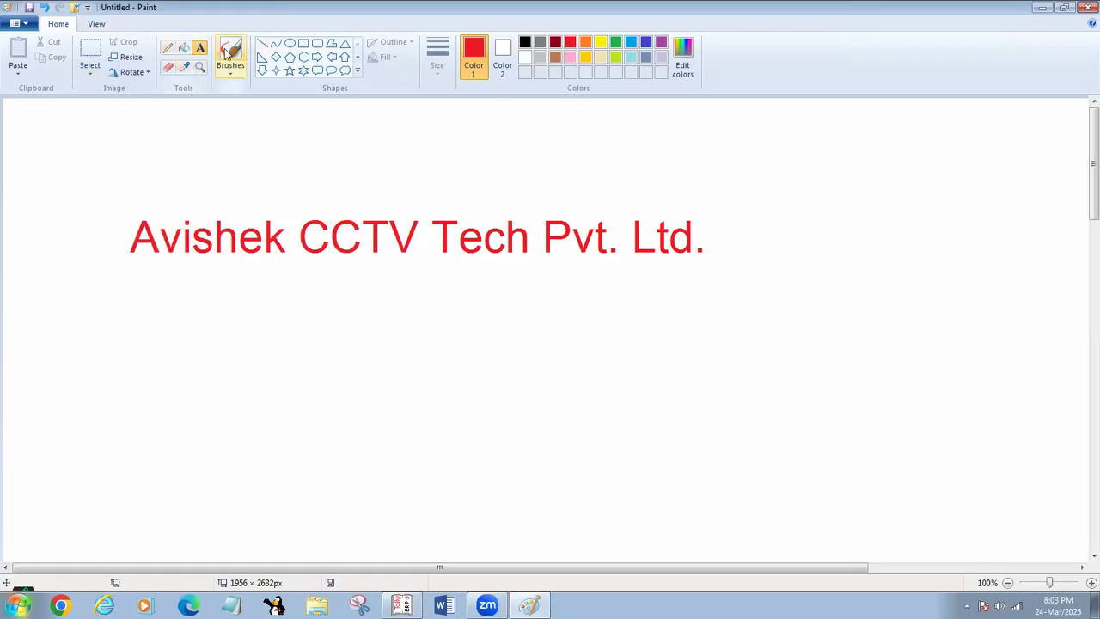
- Select the company name text and move it slightly up the canvas
{"action": "left_click", "coordinate": [99, 49]}
{"action": "left_click_drag", "start_coordinate": [119, 188], "coordinate": [779, 315]}
{"action": "left_click_drag", "start_coordinate": [668, 260], "coordinate": [660, 214]}
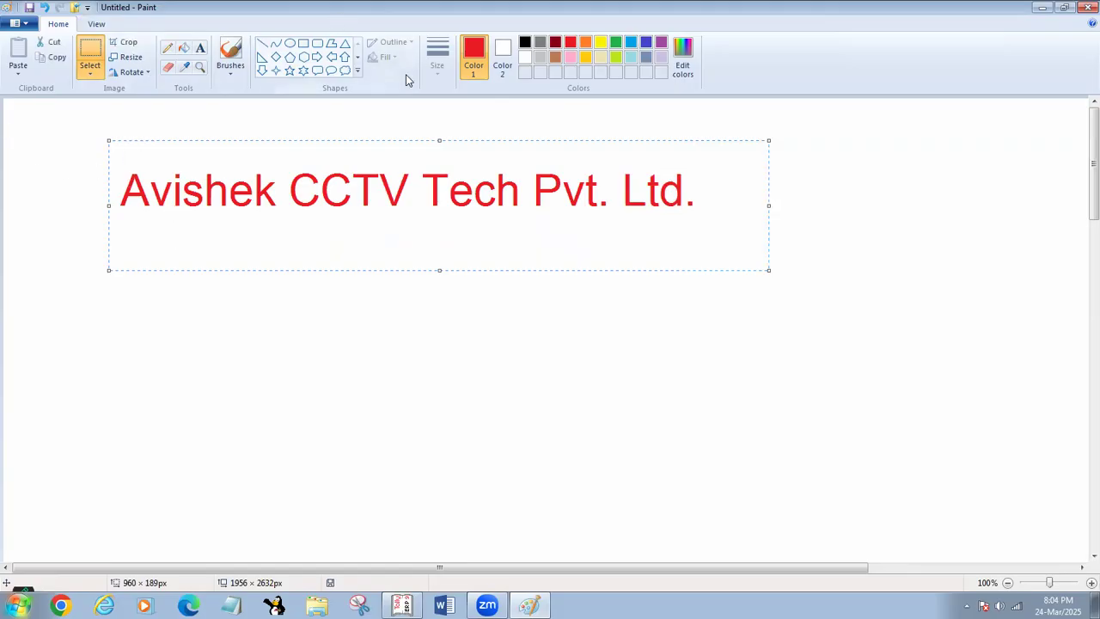
- With a blue brush, circle the company name, draw an arrow down from it and handwrite "S-C" beneath
{"action": "left_click", "coordinate": [230, 53]}
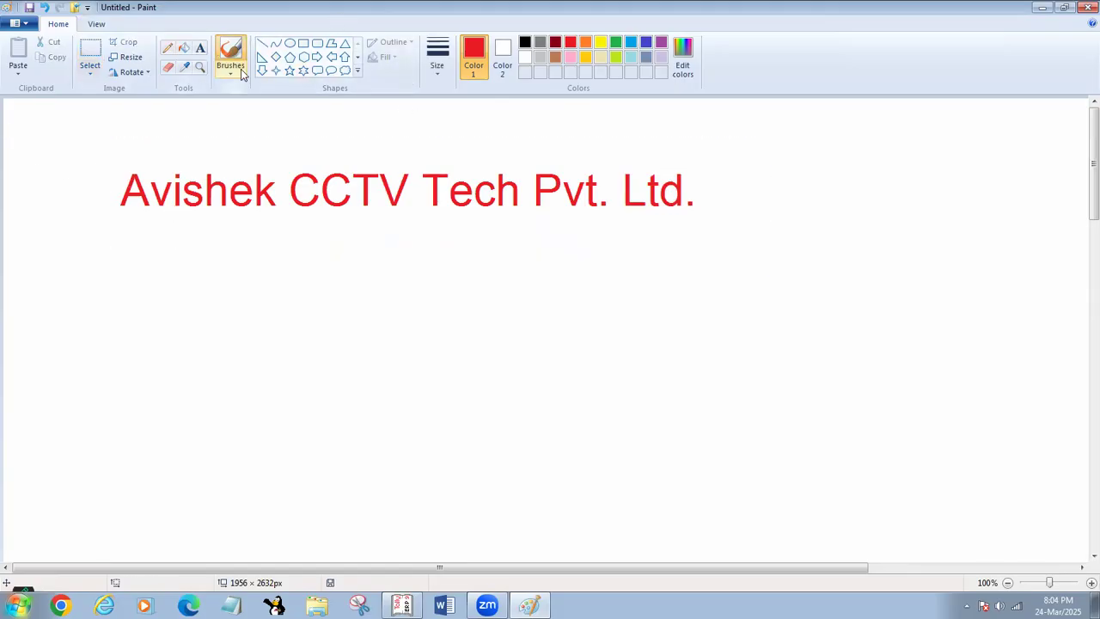
{"action": "left_click", "coordinate": [631, 42]}
{"action": "mouse_move", "coordinate": [430, 158]}
{"action": "left_mouse_down"}
{"action": "mouse_move", "coordinate": [228, 147]}
{"action": "mouse_move", "coordinate": [120, 225]}
{"action": "mouse_move", "coordinate": [675, 270]}
{"action": "mouse_move", "coordinate": [563, 137]}
{"action": "mouse_move", "coordinate": [384, 151]}
{"action": "left_mouse_up"}
{"action": "left_click_drag", "start_coordinate": [394, 269], "coordinate": [391, 332]}
{"action": "mouse_move", "coordinate": [379, 314]}
{"action": "left_mouse_down"}
{"action": "mouse_move", "coordinate": [392, 333]}
{"action": "mouse_move", "coordinate": [408, 312]}
{"action": "left_mouse_up"}
{"action": "mouse_move", "coordinate": [365, 375]}
{"action": "left_mouse_down"}
{"action": "mouse_move", "coordinate": [335, 365]}
{"action": "mouse_move", "coordinate": [340, 417]}
{"action": "mouse_move", "coordinate": [319, 405]}
{"action": "left_mouse_up"}
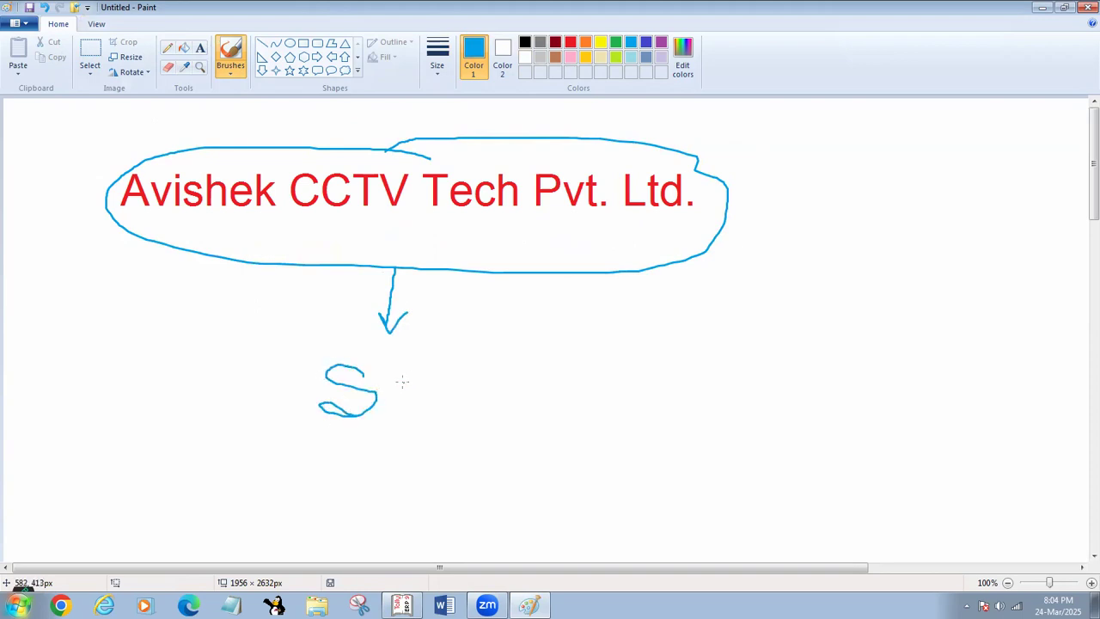
{"action": "mouse_move", "coordinate": [399, 388]}
{"action": "left_mouse_down"}
{"action": "mouse_move", "coordinate": [464, 387]}
{"action": "mouse_move", "coordinate": [451, 382]}
{"action": "mouse_move", "coordinate": [423, 381]}
{"action": "mouse_move", "coordinate": [457, 406]}
{"action": "left_mouse_up"}
{"action": "key", "text": "ctrl+z"}
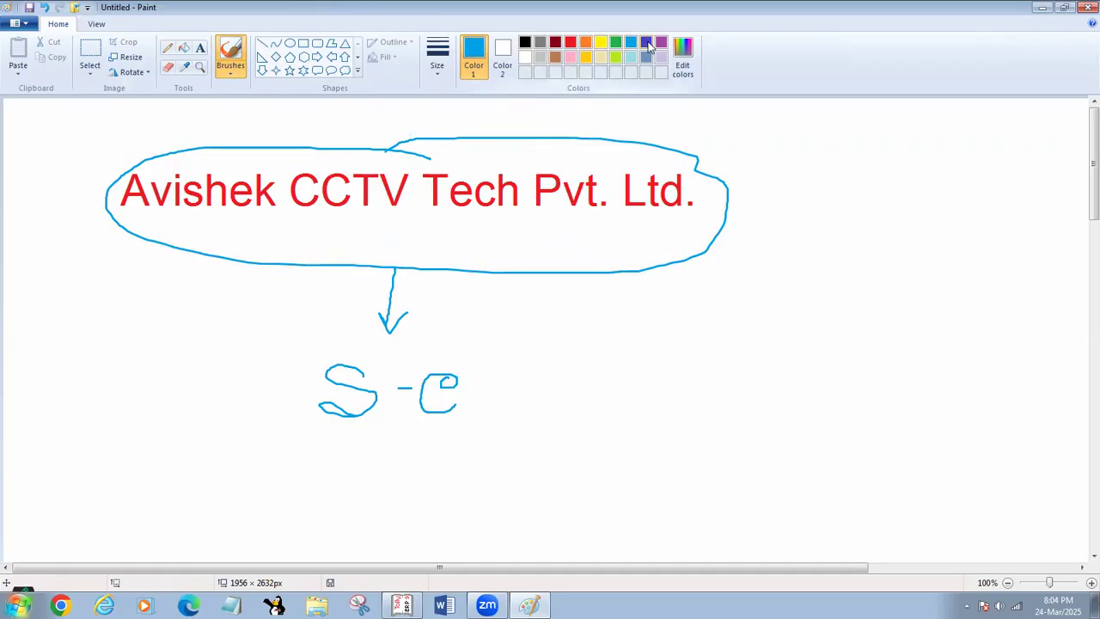
- In dark red, circle "S-C" and label it "Group" with an arrow pointing at it
{"action": "left_click", "coordinate": [555, 42]}
{"action": "mouse_move", "coordinate": [531, 354]}
{"action": "left_mouse_down"}
{"action": "mouse_move", "coordinate": [430, 337]}
{"action": "mouse_move", "coordinate": [301, 424]}
{"action": "mouse_move", "coordinate": [535, 411]}
{"action": "mouse_move", "coordinate": [518, 361]}
{"action": "left_mouse_up"}
{"action": "left_click_drag", "start_coordinate": [557, 400], "coordinate": [671, 398]}
{"action": "mouse_move", "coordinate": [578, 387]}
{"action": "left_mouse_down"}
{"action": "mouse_move", "coordinate": [550, 399]}
{"action": "mouse_move", "coordinate": [589, 422]}
{"action": "left_mouse_up"}
{"action": "mouse_move", "coordinate": [723, 366]}
{"action": "left_mouse_down"}
{"action": "mouse_move", "coordinate": [685, 414]}
{"action": "mouse_move", "coordinate": [745, 392]}
{"action": "mouse_move", "coordinate": [739, 416]}
{"action": "mouse_move", "coordinate": [804, 388]}
{"action": "mouse_move", "coordinate": [820, 420]}
{"action": "mouse_move", "coordinate": [821, 392]}
{"action": "mouse_move", "coordinate": [839, 383]}
{"action": "mouse_move", "coordinate": [827, 399]}
{"action": "left_mouse_up"}
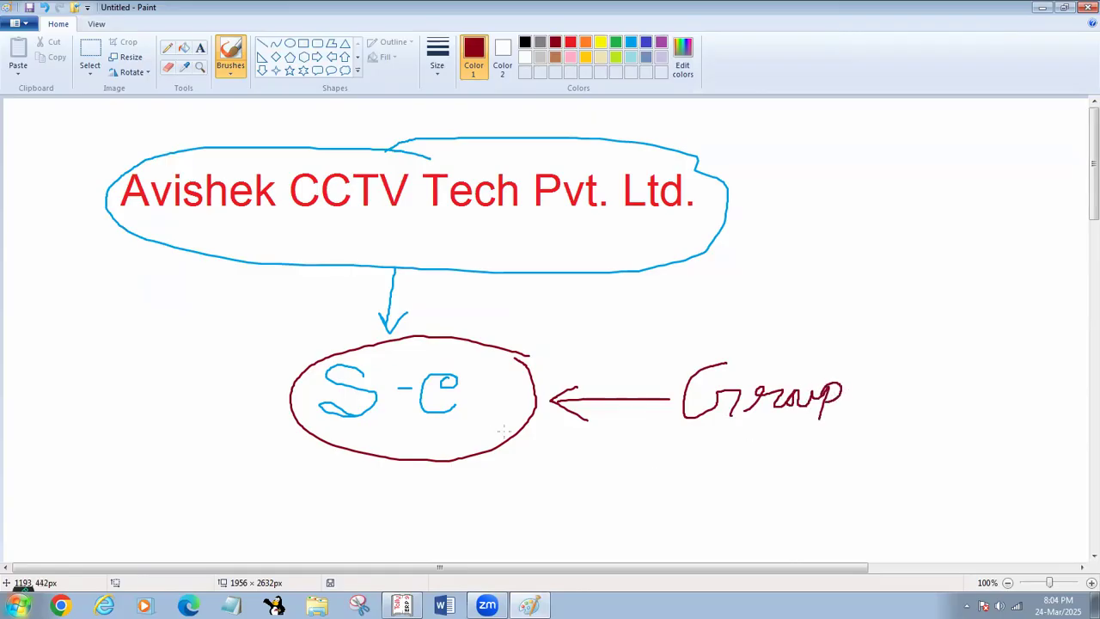
- Draw tick marks at the company name and label it "Ledger" with an arrow pointing at it
{"action": "left_click_drag", "start_coordinate": [67, 182], "coordinate": [148, 132]}
{"action": "left_click_drag", "start_coordinate": [100, 160], "coordinate": [177, 134]}
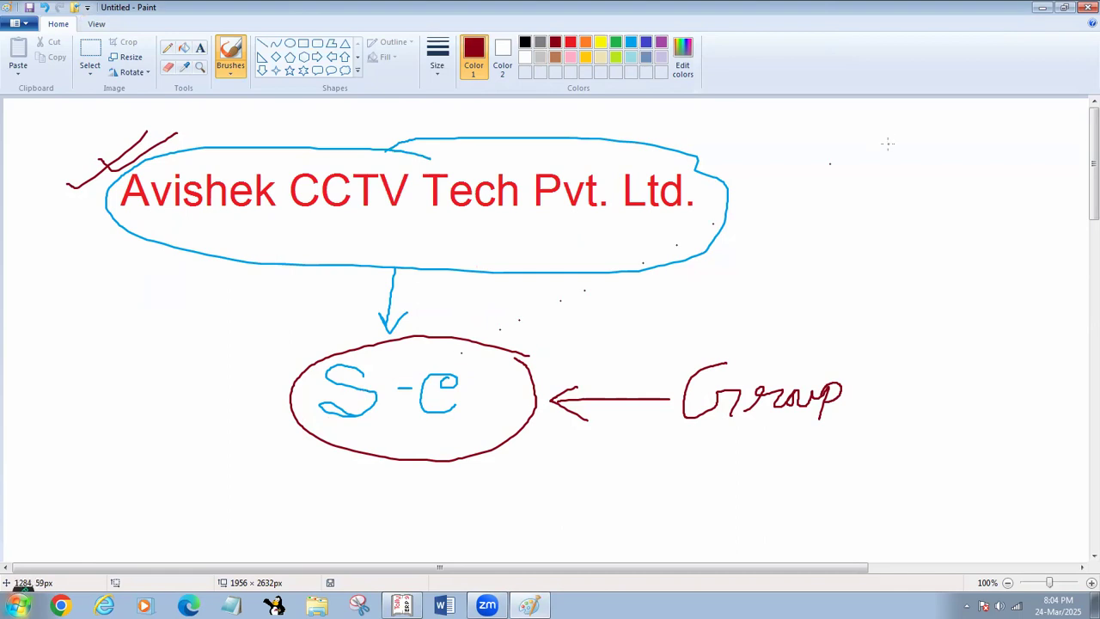
{"action": "mouse_move", "coordinate": [888, 190]}
{"action": "left_mouse_down"}
{"action": "mouse_move", "coordinate": [918, 184]}
{"action": "mouse_move", "coordinate": [757, 198]}
{"action": "mouse_move", "coordinate": [741, 181]}
{"action": "mouse_move", "coordinate": [745, 208]}
{"action": "left_mouse_up"}
{"action": "mouse_move", "coordinate": [819, 217]}
{"action": "left_mouse_down"}
{"action": "mouse_move", "coordinate": [814, 254]}
{"action": "mouse_move", "coordinate": [864, 240]}
{"action": "mouse_move", "coordinate": [869, 253]}
{"action": "mouse_move", "coordinate": [894, 212]}
{"action": "mouse_move", "coordinate": [892, 252]}
{"action": "mouse_move", "coordinate": [927, 233]}
{"action": "mouse_move", "coordinate": [887, 259]}
{"action": "mouse_move", "coordinate": [954, 234]}
{"action": "mouse_move", "coordinate": [957, 256]}
{"action": "mouse_move", "coordinate": [987, 232]}
{"action": "left_mouse_up"}
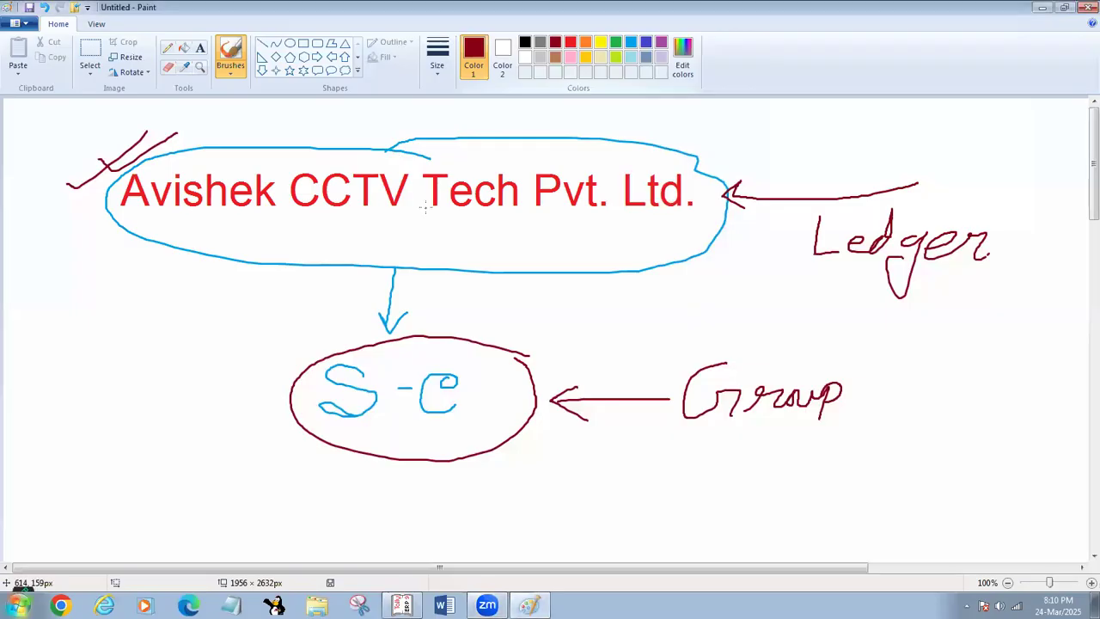
- Clear the canvas and brush a circled word "Item" with an arrow leading away from it
{"action": "key", "text": "ctrl+a"}
{"action": "key", "text": "Delete"}
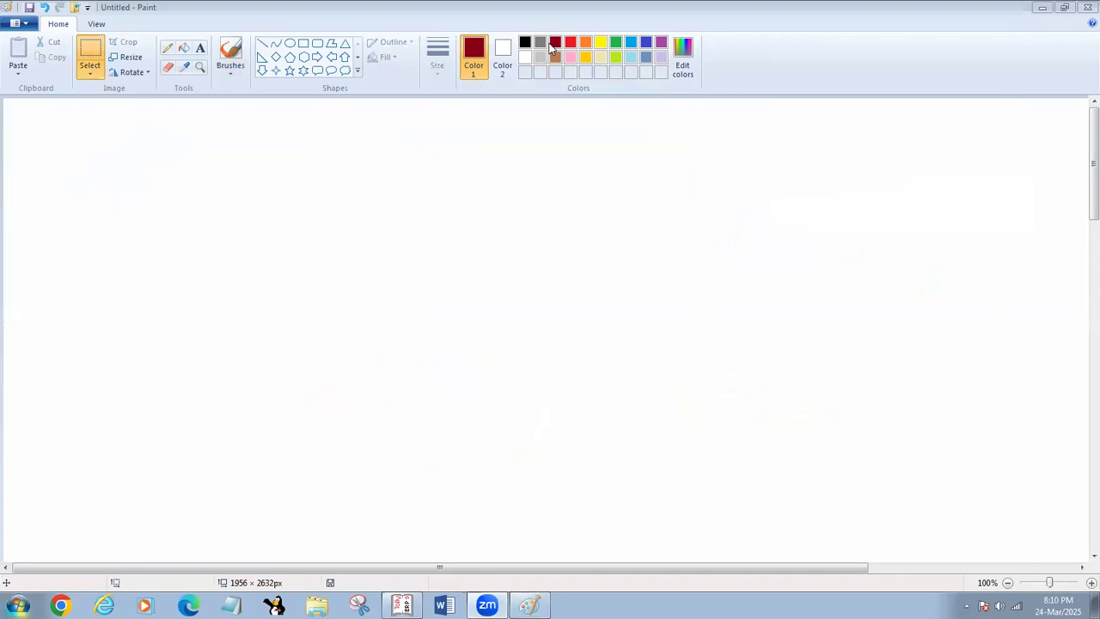
{"action": "left_click", "coordinate": [230, 53]}
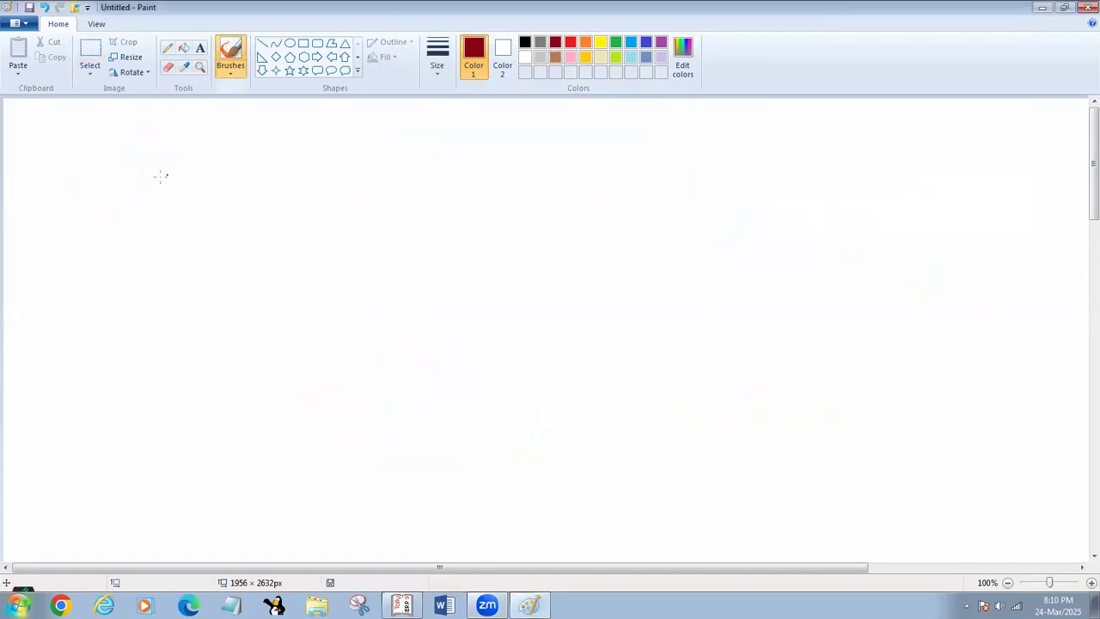
{"action": "mouse_move", "coordinate": [102, 193]}
{"action": "left_mouse_down"}
{"action": "mouse_move", "coordinate": [148, 190]}
{"action": "mouse_move", "coordinate": [127, 226]}
{"action": "mouse_move", "coordinate": [156, 221]}
{"action": "mouse_move", "coordinate": [151, 239]}
{"action": "left_mouse_up"}
{"action": "mouse_move", "coordinate": [156, 225]}
{"action": "left_mouse_down"}
{"action": "mouse_move", "coordinate": [177, 234]}
{"action": "mouse_move", "coordinate": [218, 218]}
{"action": "left_mouse_up"}
{"action": "mouse_move", "coordinate": [205, 170]}
{"action": "left_mouse_down"}
{"action": "mouse_move", "coordinate": [169, 163]}
{"action": "mouse_move", "coordinate": [72, 224]}
{"action": "mouse_move", "coordinate": [262, 233]}
{"action": "mouse_move", "coordinate": [196, 173]}
{"action": "mouse_move", "coordinate": [373, 191]}
{"action": "mouse_move", "coordinate": [347, 207]}
{"action": "left_mouse_up"}
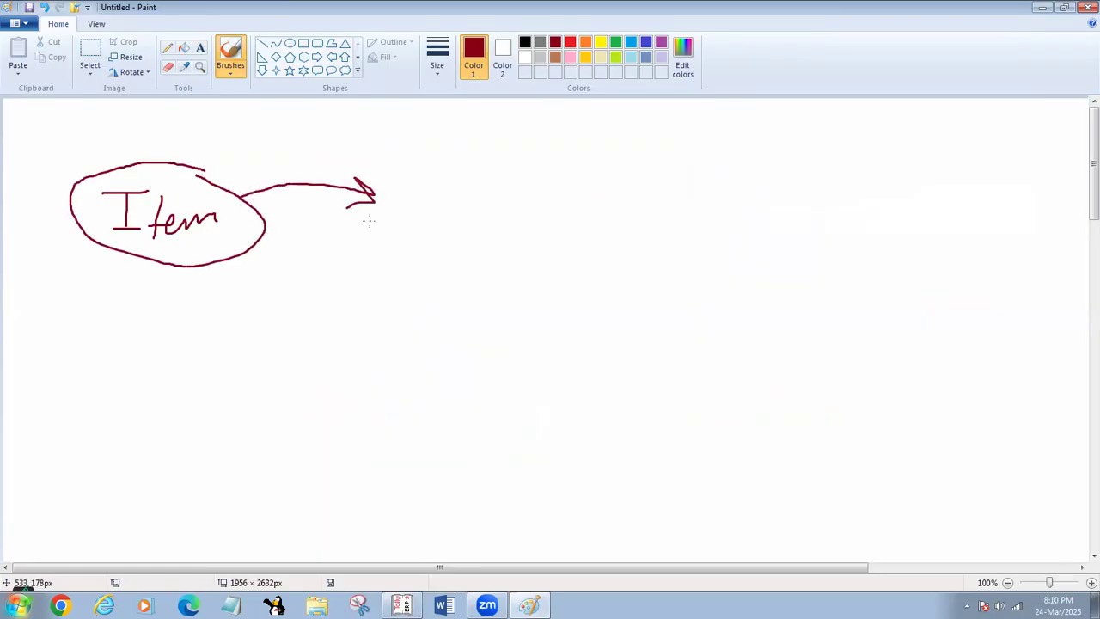
- Handwrite "Stock" at the arrow's end and draw two arrows branching down from it
{"action": "mouse_move", "coordinate": [426, 205]}
{"action": "left_mouse_down"}
{"action": "mouse_move", "coordinate": [414, 200]}
{"action": "mouse_move", "coordinate": [418, 216]}
{"action": "mouse_move", "coordinate": [395, 232]}
{"action": "mouse_move", "coordinate": [443, 232]}
{"action": "mouse_move", "coordinate": [462, 217]}
{"action": "left_mouse_up"}
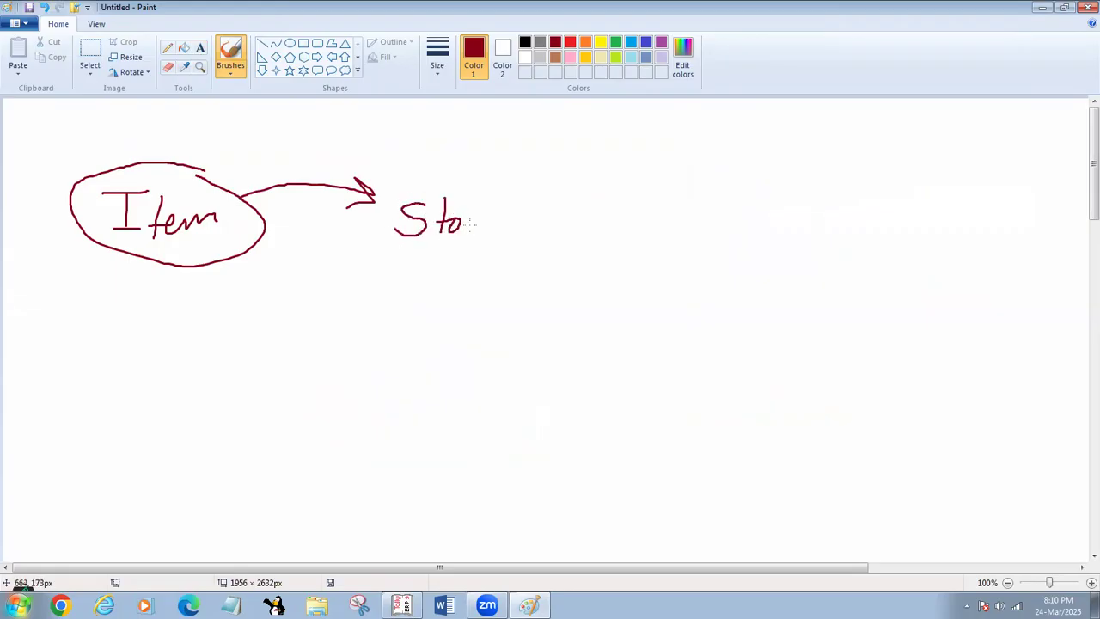
{"action": "mouse_move", "coordinate": [479, 214]}
{"action": "left_mouse_down"}
{"action": "mouse_move", "coordinate": [469, 221]}
{"action": "mouse_move", "coordinate": [480, 234]}
{"action": "left_mouse_up"}
{"action": "mouse_move", "coordinate": [497, 196]}
{"action": "left_mouse_down"}
{"action": "mouse_move", "coordinate": [491, 232]}
{"action": "mouse_move", "coordinate": [516, 231]}
{"action": "left_mouse_up"}
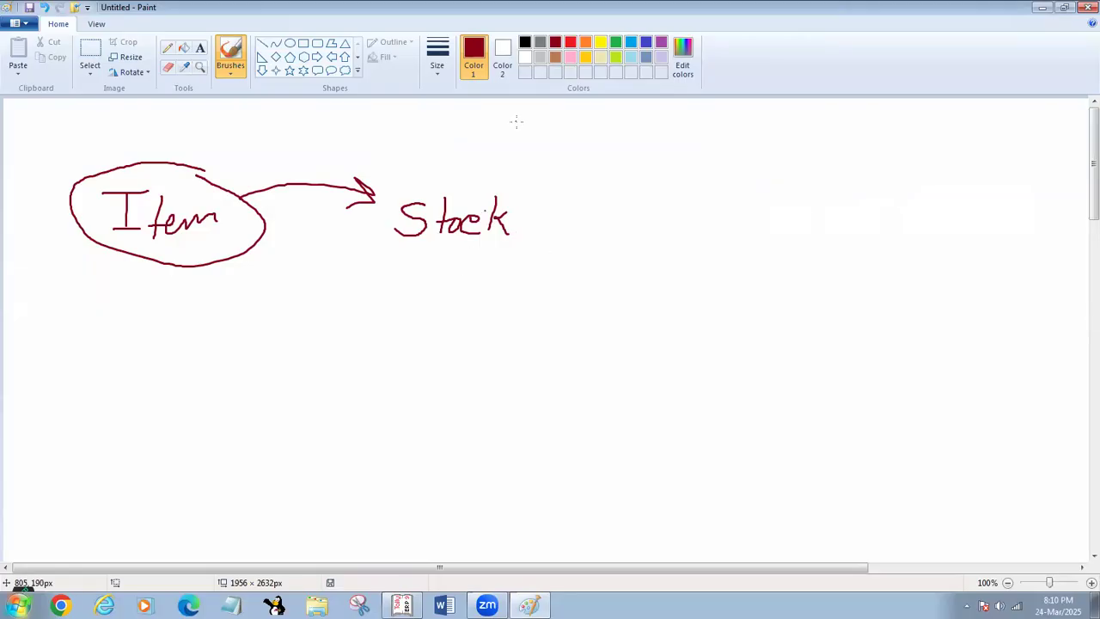
{"action": "left_click_drag", "start_coordinate": [443, 244], "coordinate": [376, 283]}
{"action": "left_click_drag", "start_coordinate": [457, 243], "coordinate": [518, 289]}
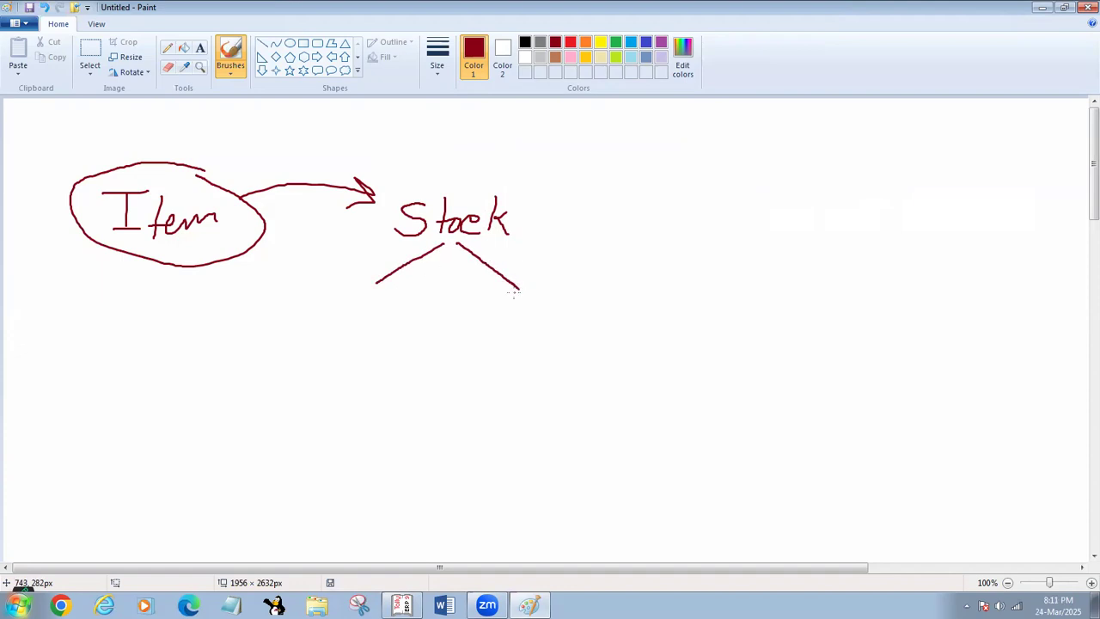
{"action": "mouse_move", "coordinate": [374, 273]}
{"action": "left_mouse_down"}
{"action": "mouse_move", "coordinate": [374, 285]}
{"action": "mouse_move", "coordinate": [385, 284]}
{"action": "left_mouse_up"}
{"action": "mouse_move", "coordinate": [523, 277]}
{"action": "left_mouse_down"}
{"action": "mouse_move", "coordinate": [522, 293]}
{"action": "mouse_move", "coordinate": [509, 291]}
{"action": "left_mouse_up"}
- Switch to Tally.ERP 9 and start a purchase voucher with supplier invoice number 1, dated 2-Aug-2024
{"action": "left_click", "coordinate": [401, 605]}
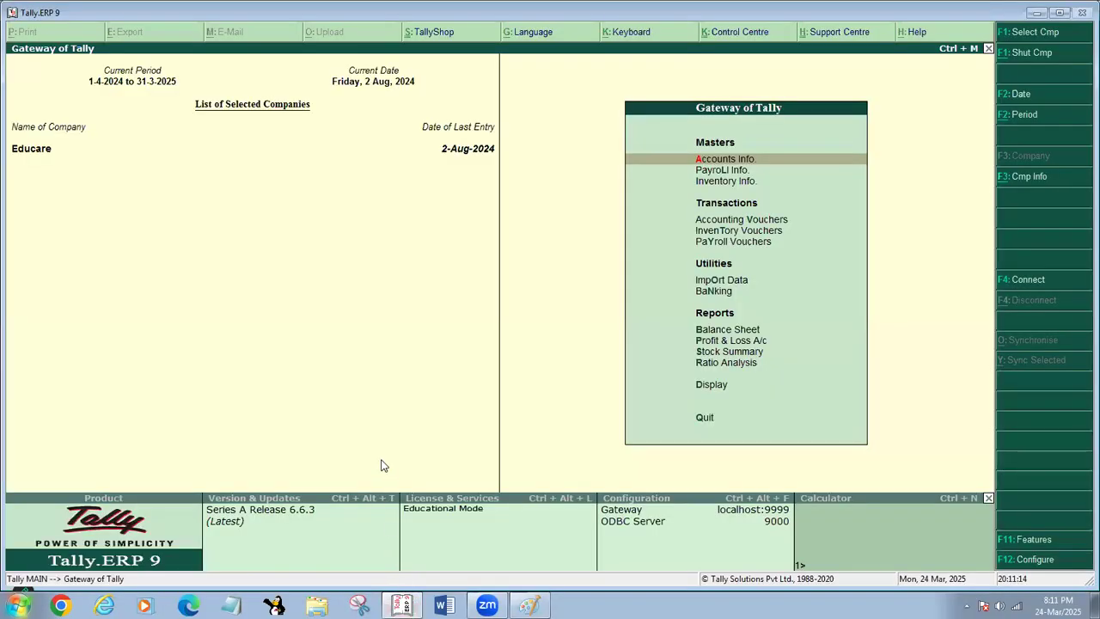
{"action": "key", "text": "v"}
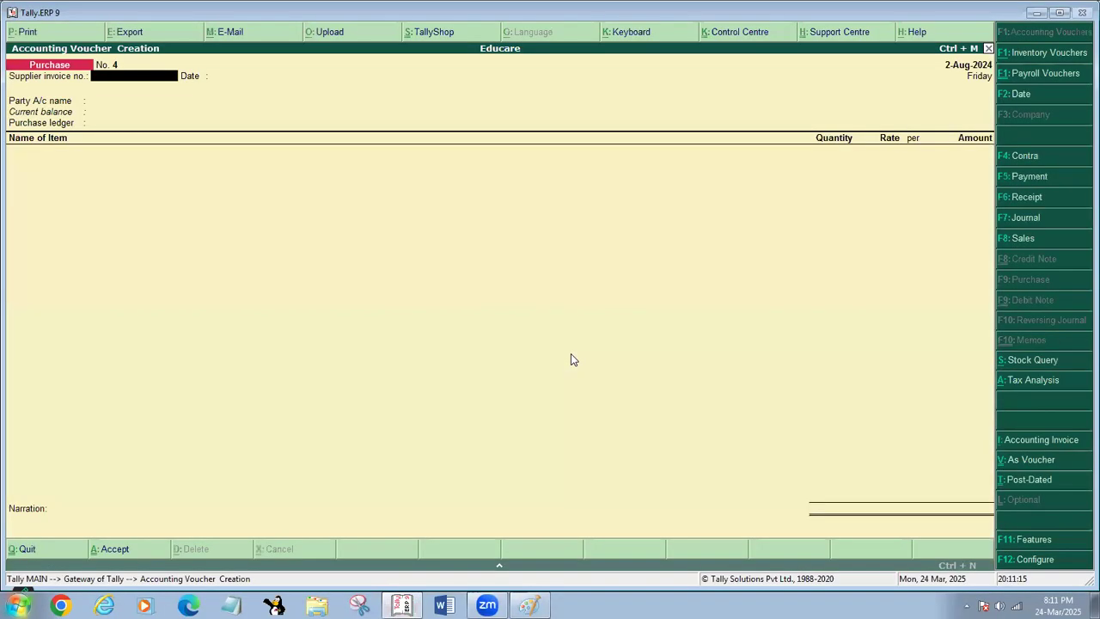
{"action": "key", "text": "Return"}
{"action": "key", "text": "BackSpace"}
{"action": "key", "text": "Return"}
{"action": "key", "text": "Return"}
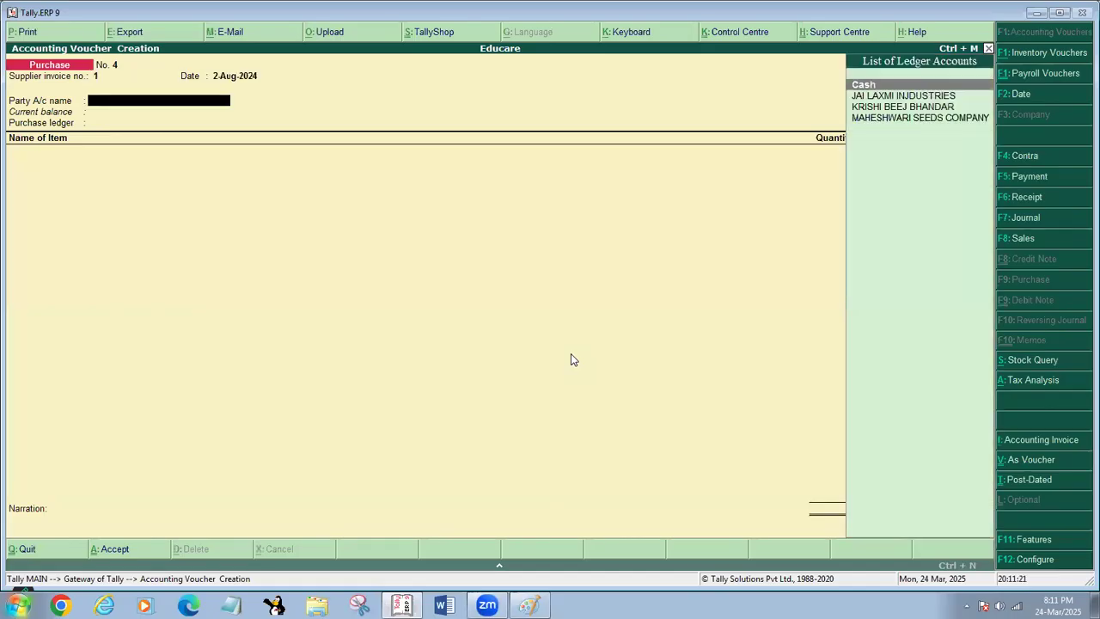
- Choose JAI LAXMI INJDUSTRIES as the party, accept its supplier details and use the PURCHASE EXEMPTED ledger
{"action": "key", "text": "Down"}
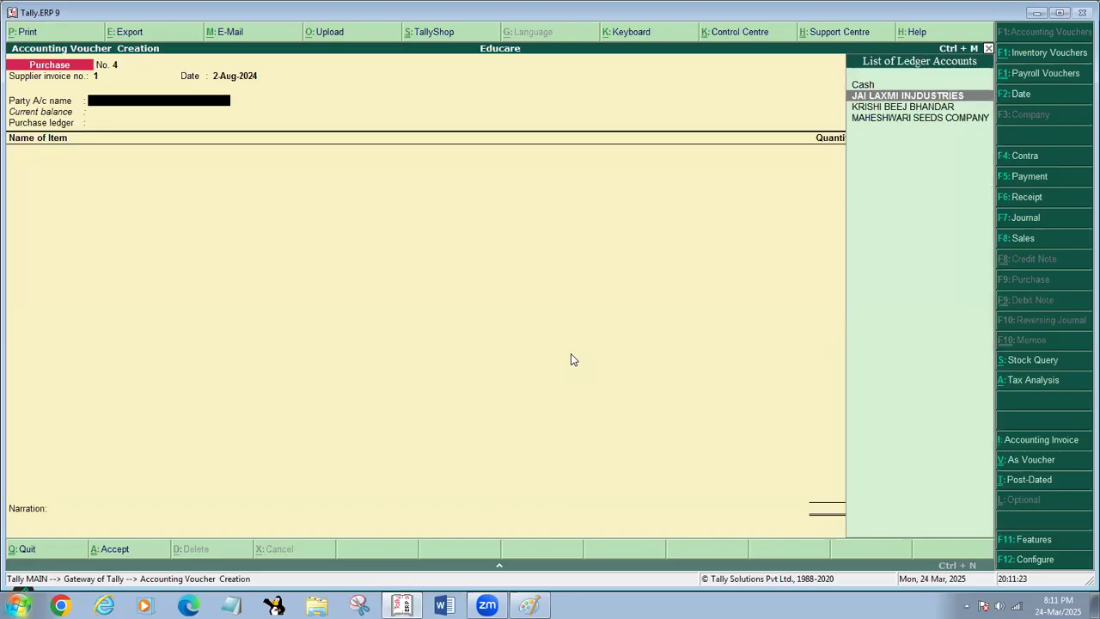
{"action": "key", "text": "Return"}
{"action": "key", "text": "Return"}
{"action": "key", "text": "Return"}
{"action": "key", "text": "Return"}
{"action": "key", "text": "Return"}
{"action": "key", "text": "Return"}
{"action": "key", "text": "Return"}
{"action": "key", "text": "Return"}
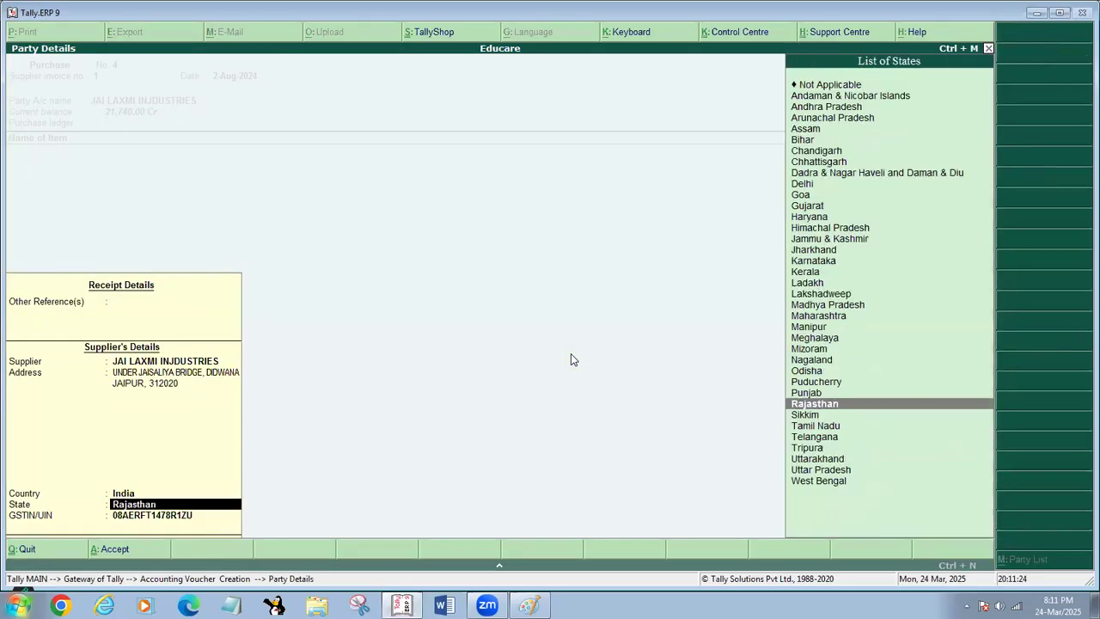
{"action": "key", "text": "Return"}
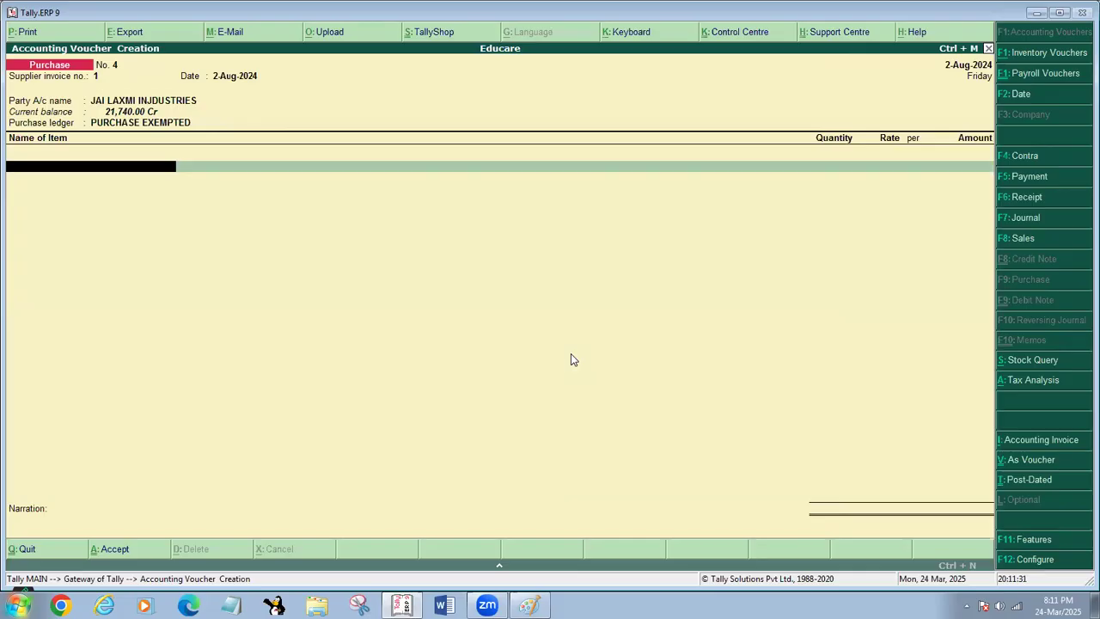
- Check the stock item list for the voucher's first item line and open the creation form for a new stock item
{"action": "key", "text": "Return"}
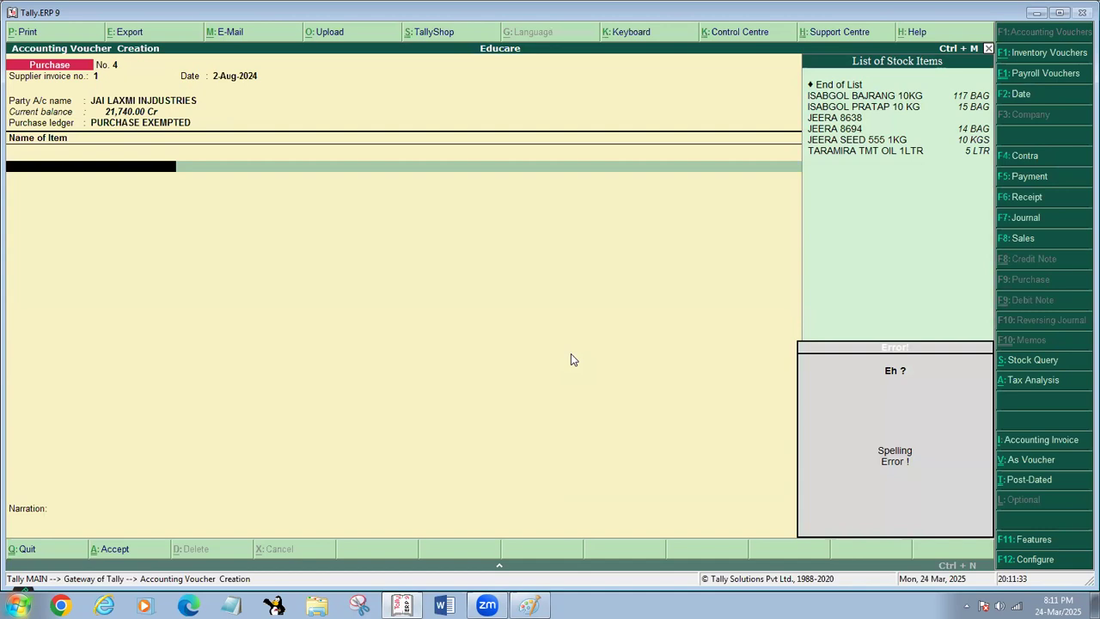
{"action": "type", "text": "S"}
{"action": "key", "text": "BackSpace"}
{"action": "type", "text": "J"}
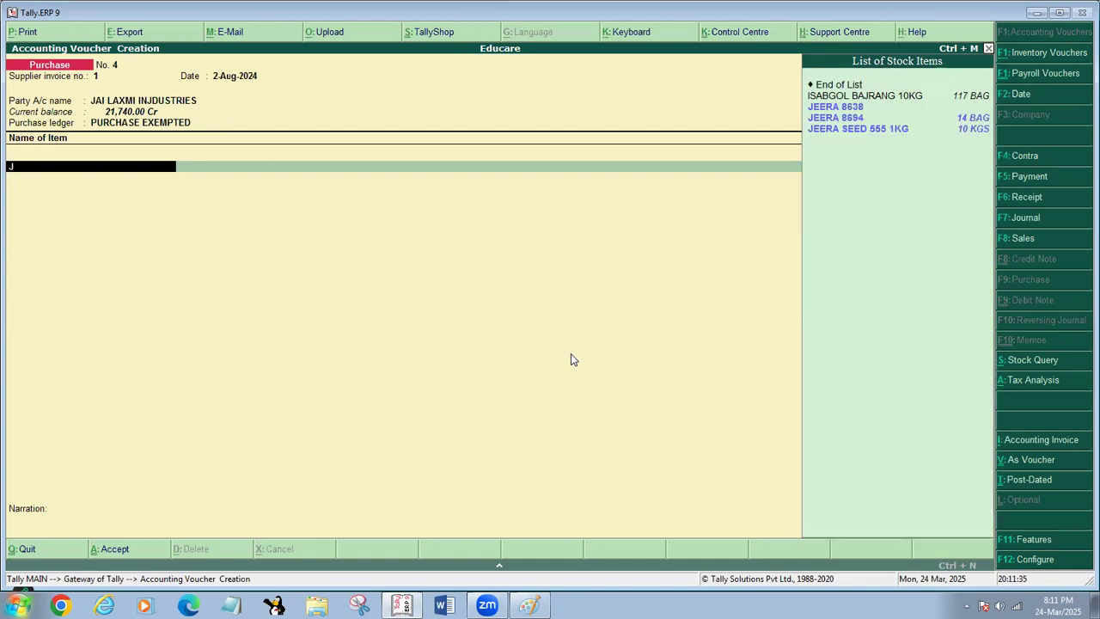
{"action": "key", "text": "BackSpace"}
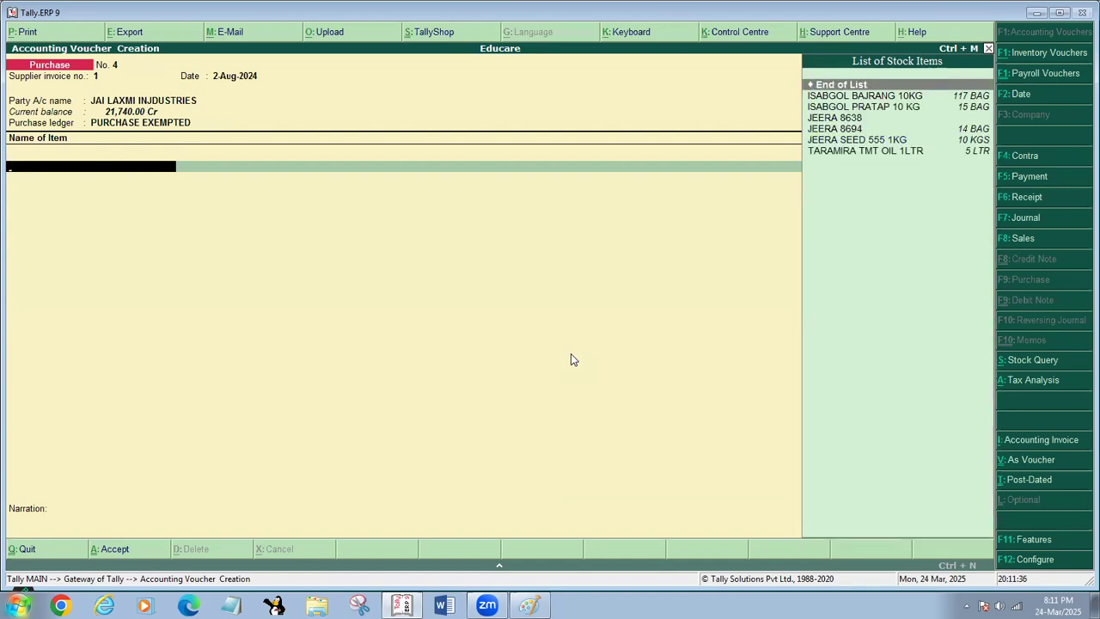
{"action": "key", "text": "alt+c"}
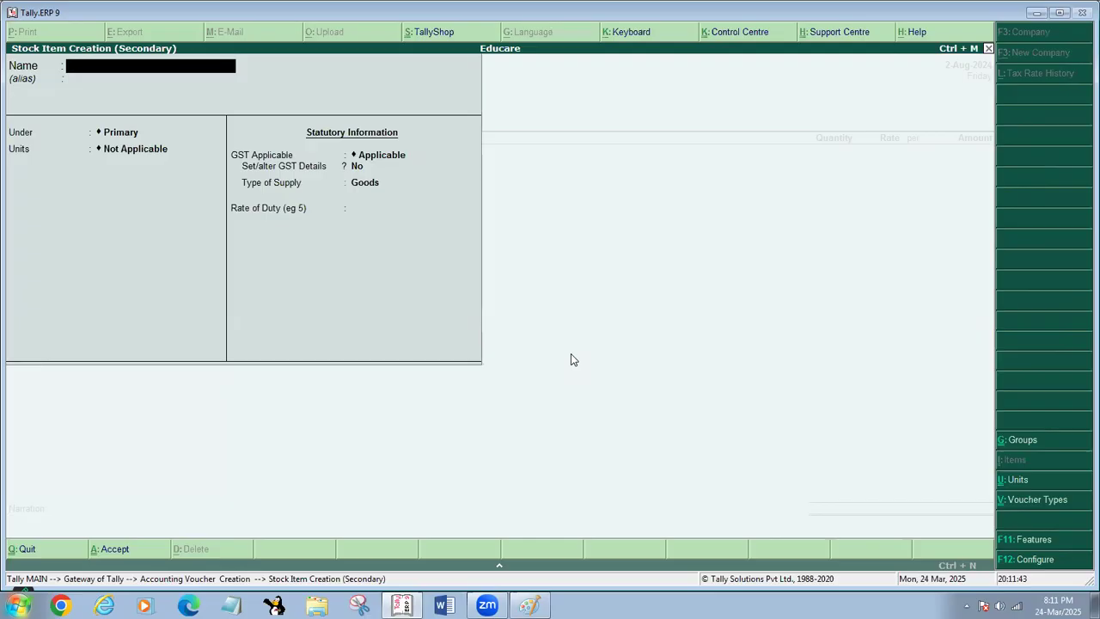
- Name the new stock item Monitor and look through its group and unit choices before returning to the name
{"action": "type", "text": "Monitor"}
{"action": "key", "text": "Return"}
{"action": "key", "text": "Return"}
{"action": "key", "text": "Return"}
{"action": "key", "text": "Return"}
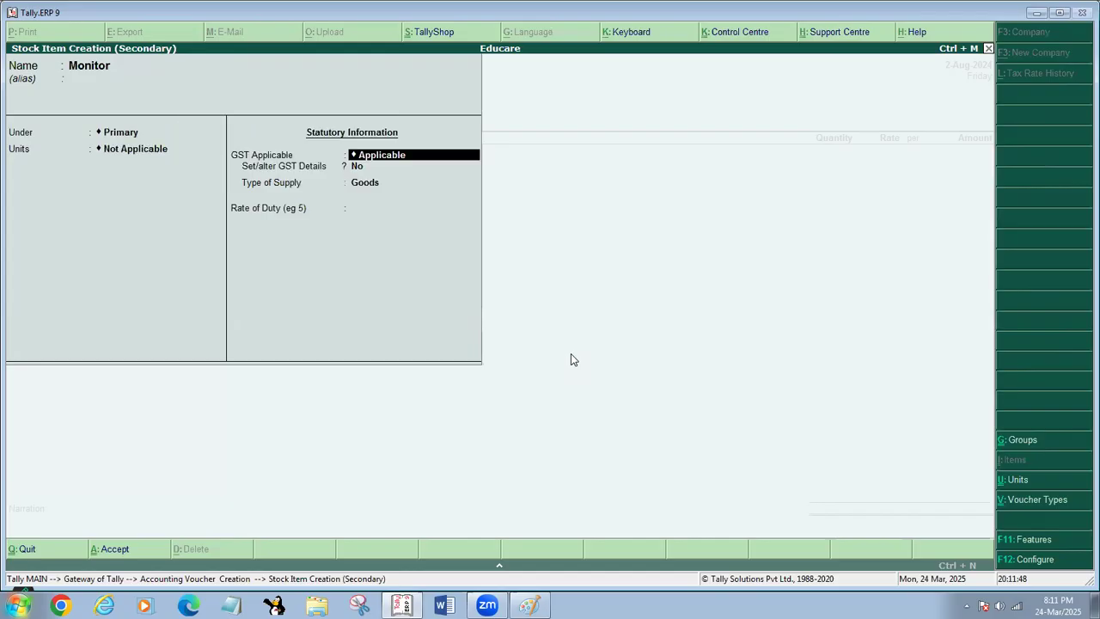
{"action": "key", "text": "BackSpace"}
{"action": "key", "text": "BackSpace"}
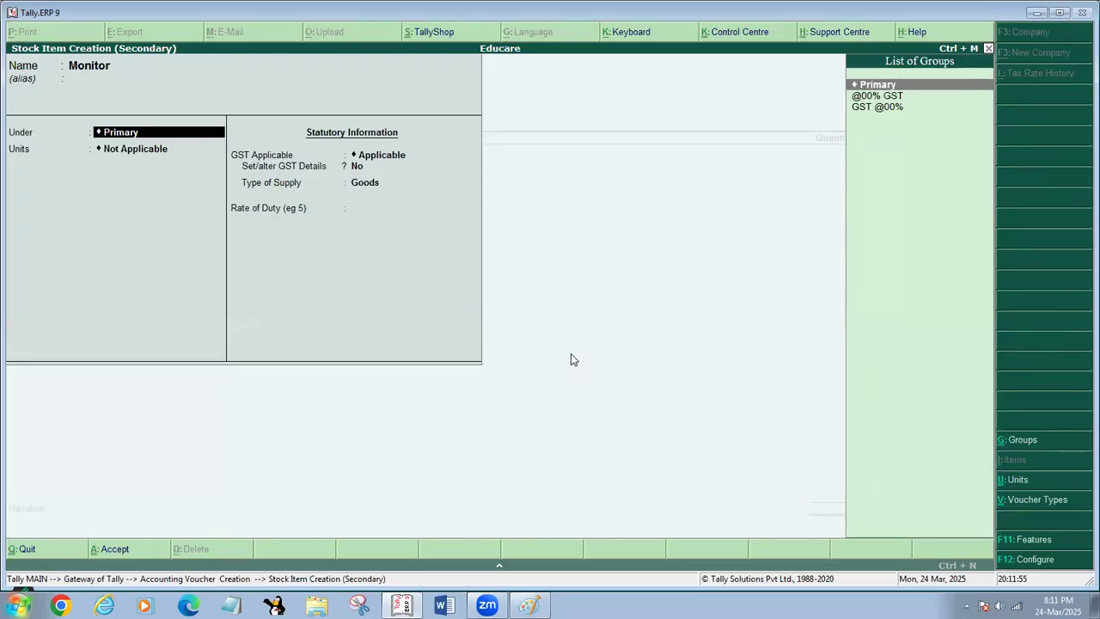
{"action": "key", "text": "Return"}
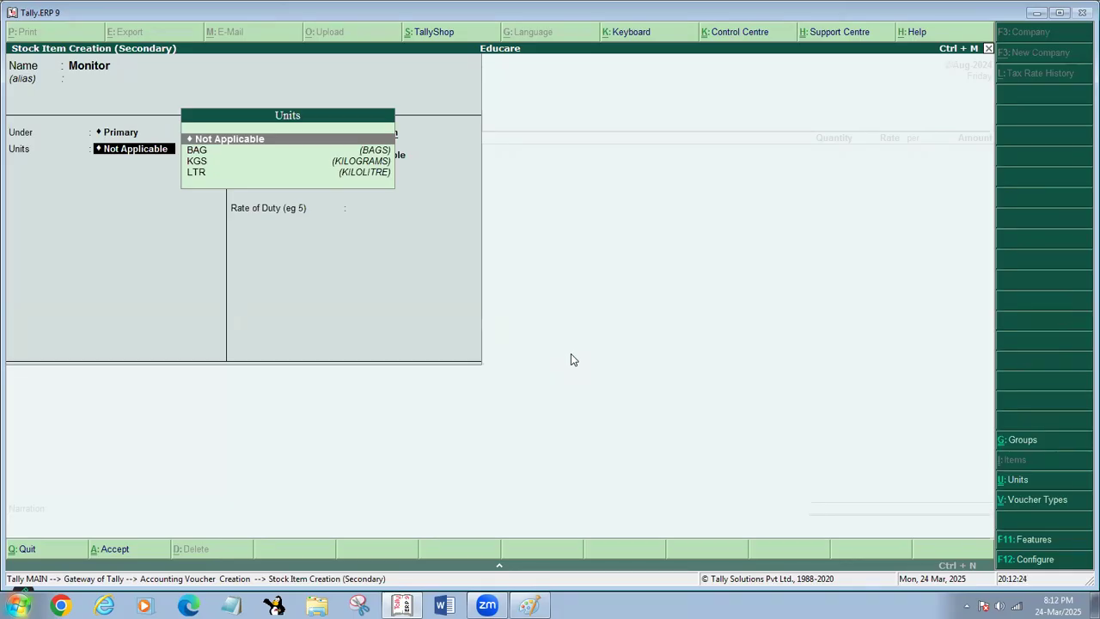
{"action": "key", "text": "BackSpace"}
{"action": "key", "text": "BackSpace"}
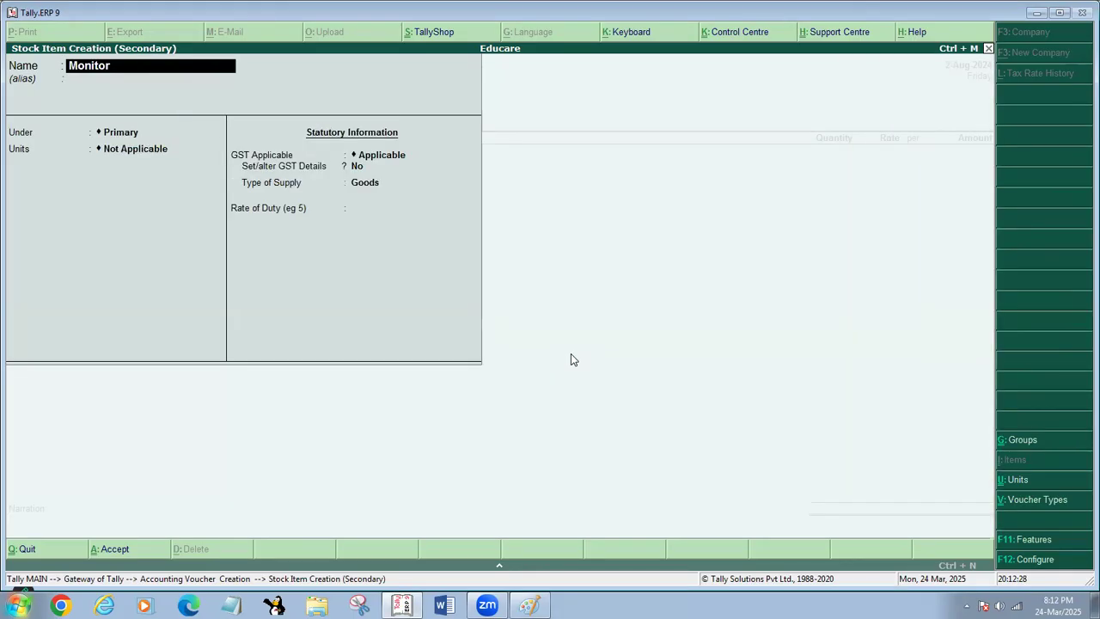
{"action": "type", "text": "Atta"}
{"action": "key", "text": "Return"}
{"action": "key", "text": "Return"}
{"action": "key", "text": "BackSpace"}
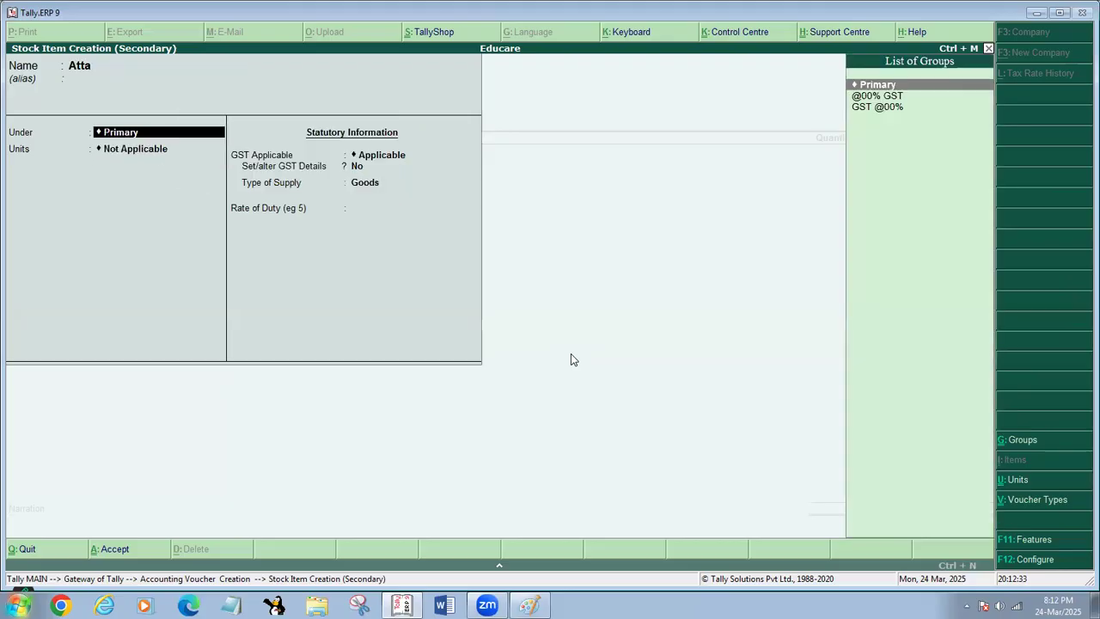
{"action": "key", "text": "Down"}
{"action": "key", "text": "Return"}
{"action": "key", "text": "Down"}
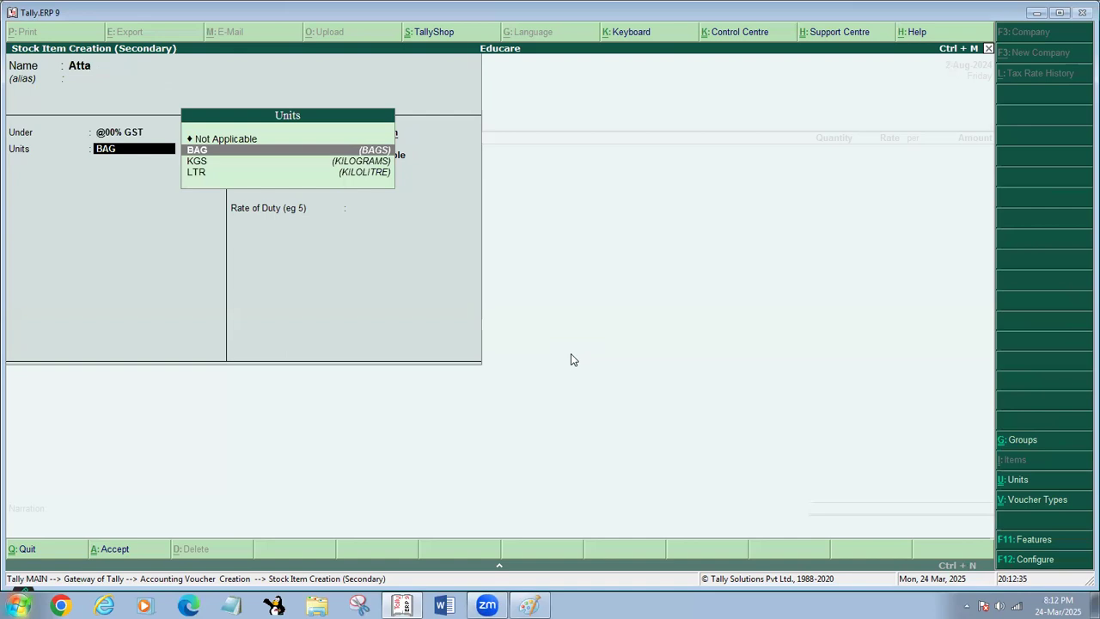
- Start a new simple unit of measure with symbol GM and unit quantity code KGS-KILOGRAMS
{"action": "key", "text": "alt+c"}
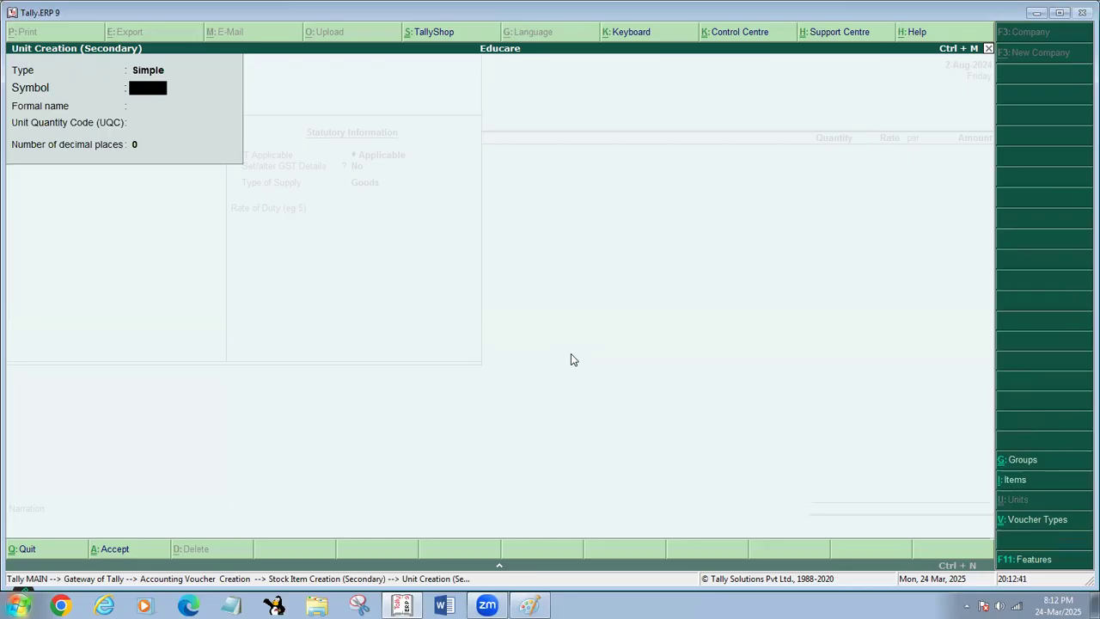
{"action": "type", "text": "GM"}
{"action": "key", "text": "Return"}
{"action": "key", "text": "Return"}
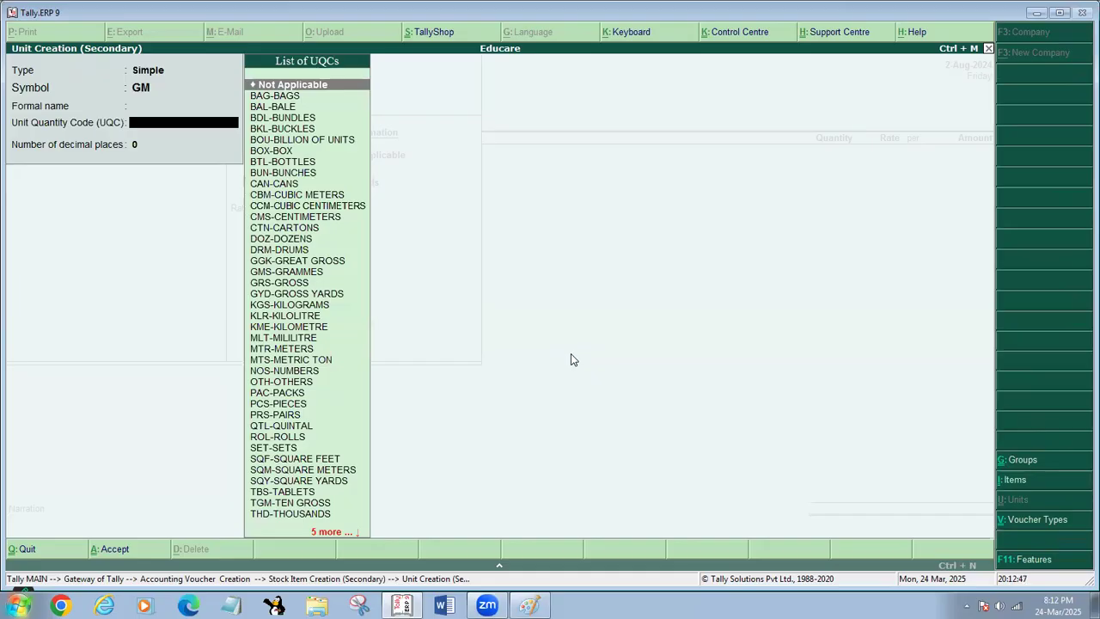
{"action": "type", "text": "gr"}
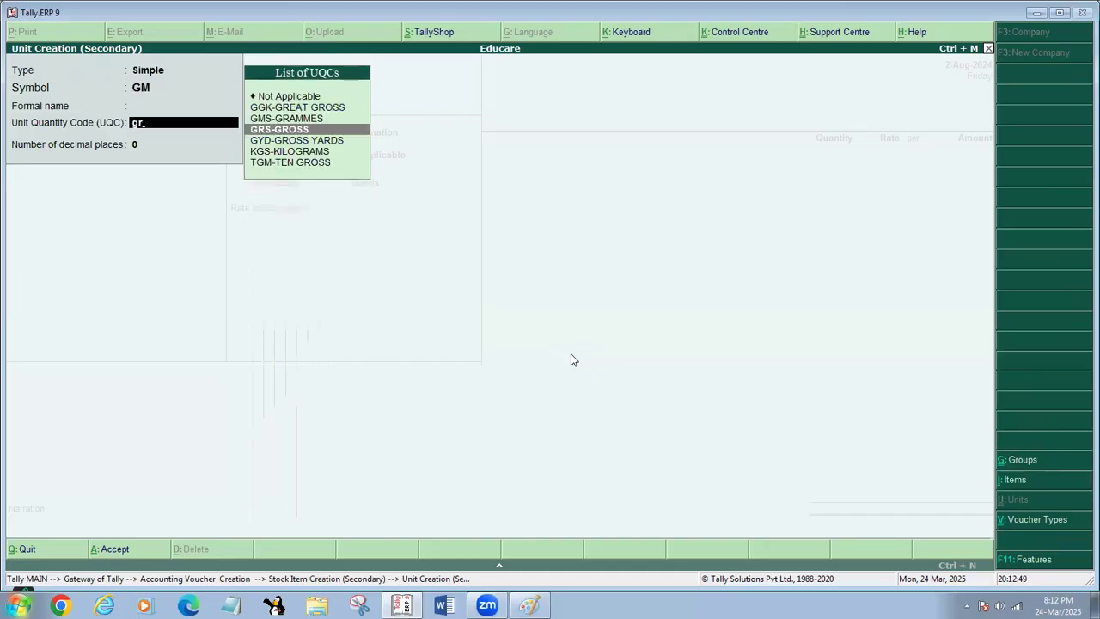
{"action": "type", "text": "a"}
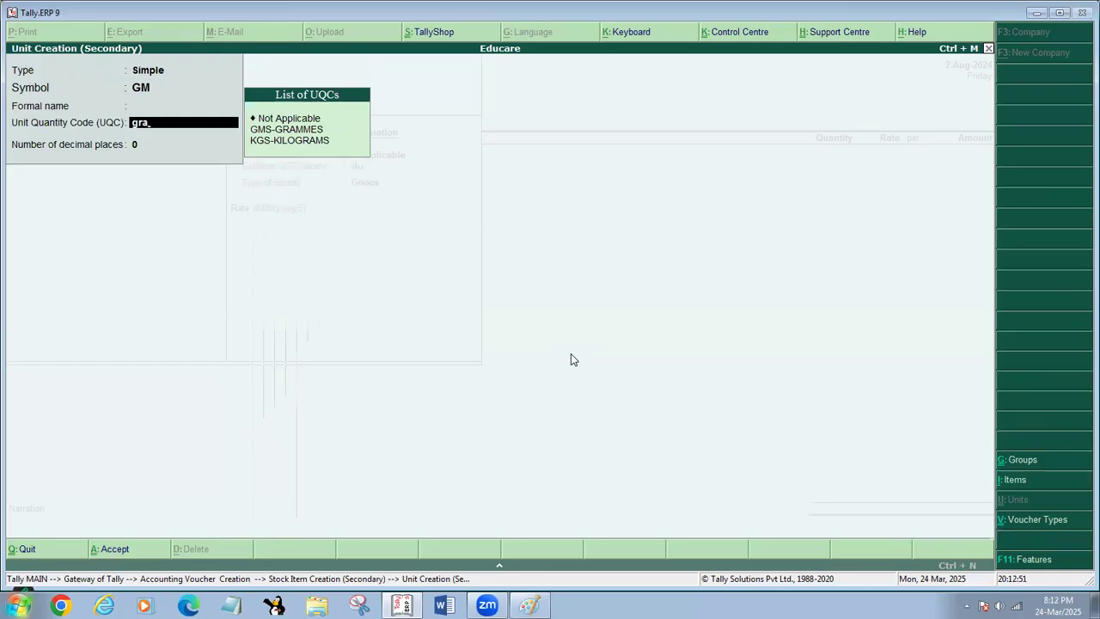
{"action": "key", "text": "Down"}
{"action": "key", "text": "Down"}
{"action": "key", "text": "Down"}
{"action": "key", "text": "Return"}
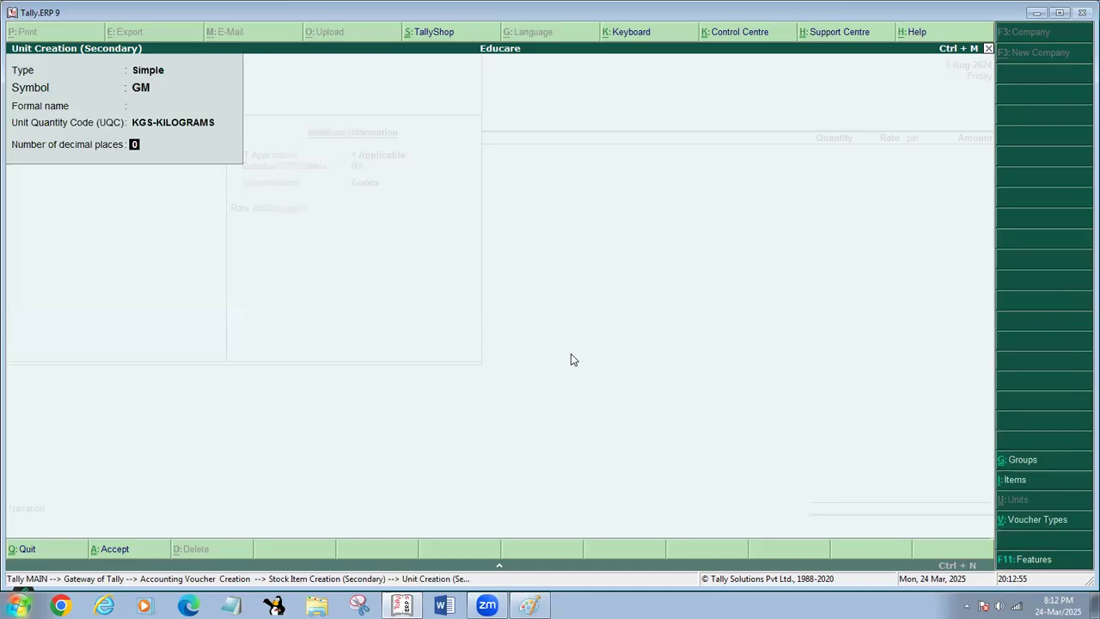
- Try to change the unit's symbol to KGS, and quit both the unit and stock item forms without saving
{"action": "key", "text": "BackSpace"}
{"action": "key", "text": "BackSpace"}
{"action": "key", "text": "BackSpace"}
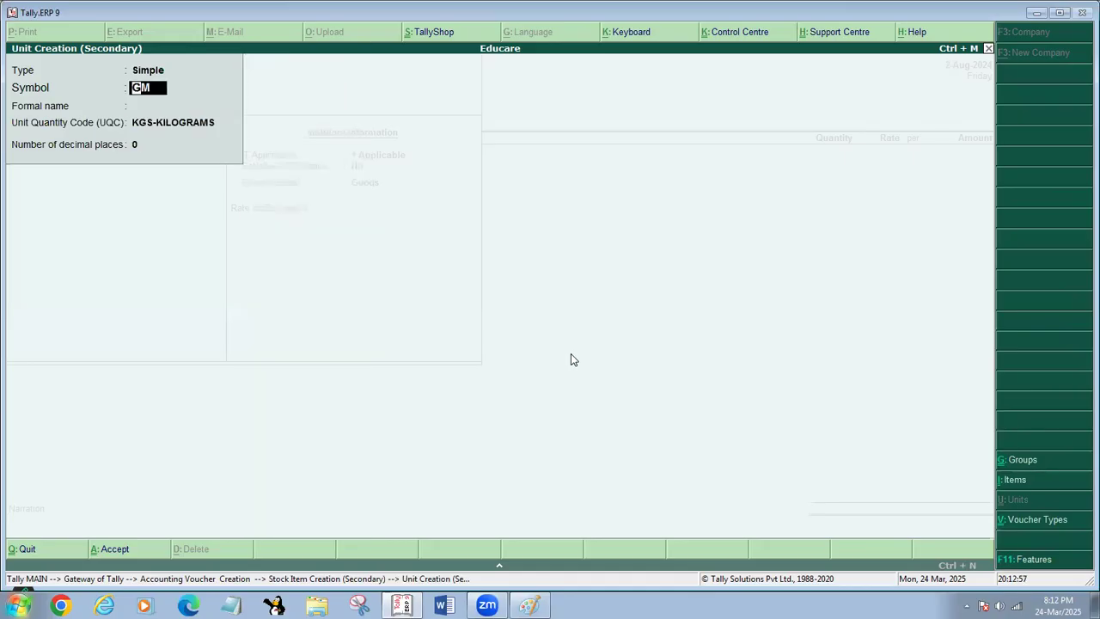
{"action": "type", "text": "kgh"}
{"action": "key", "text": "BackSpace"}
{"action": "key", "text": "BackSpace"}
{"action": "key", "text": "BackSpace"}
{"action": "type", "text": "kgs"}
{"action": "key", "text": "BackSpace"}
{"action": "key", "text": "BackSpace"}
{"action": "key", "text": "BackSpace"}
{"action": "type", "text": "KGS"}
{"action": "key", "text": "Return"}
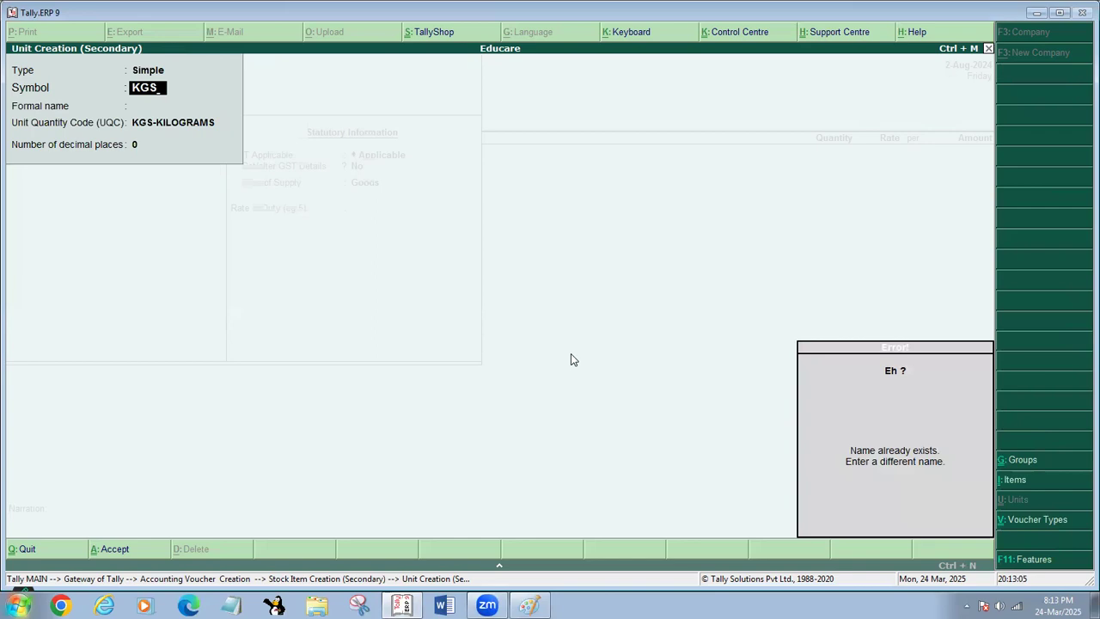
{"action": "key", "text": "BackSpace"}
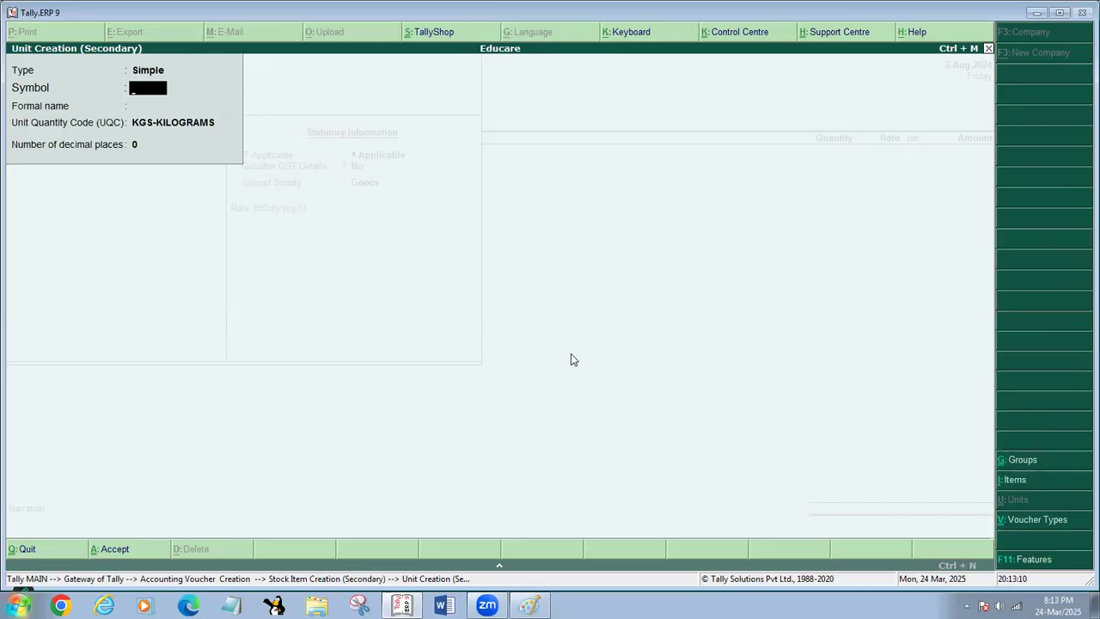
{"action": "key", "text": "Escape"}
{"action": "key", "text": "Escape"}
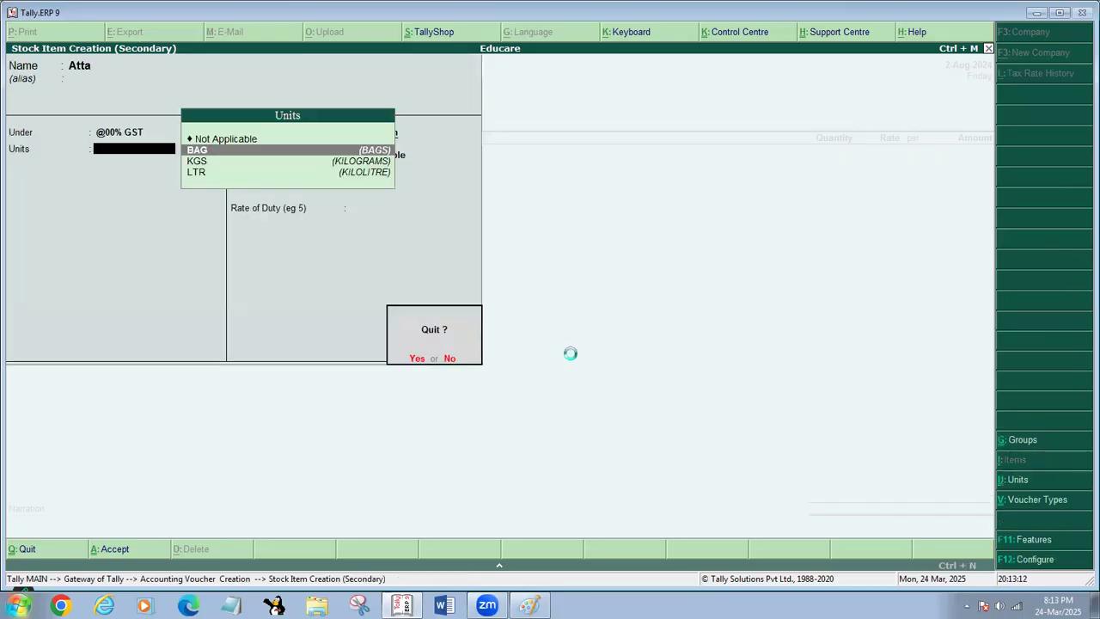
{"action": "key", "text": "Return"}
- Enter the existing item JEERA 8638 on the purchase voucher's first line with a quantity of 1 BAG
{"action": "type", "text": "J"}
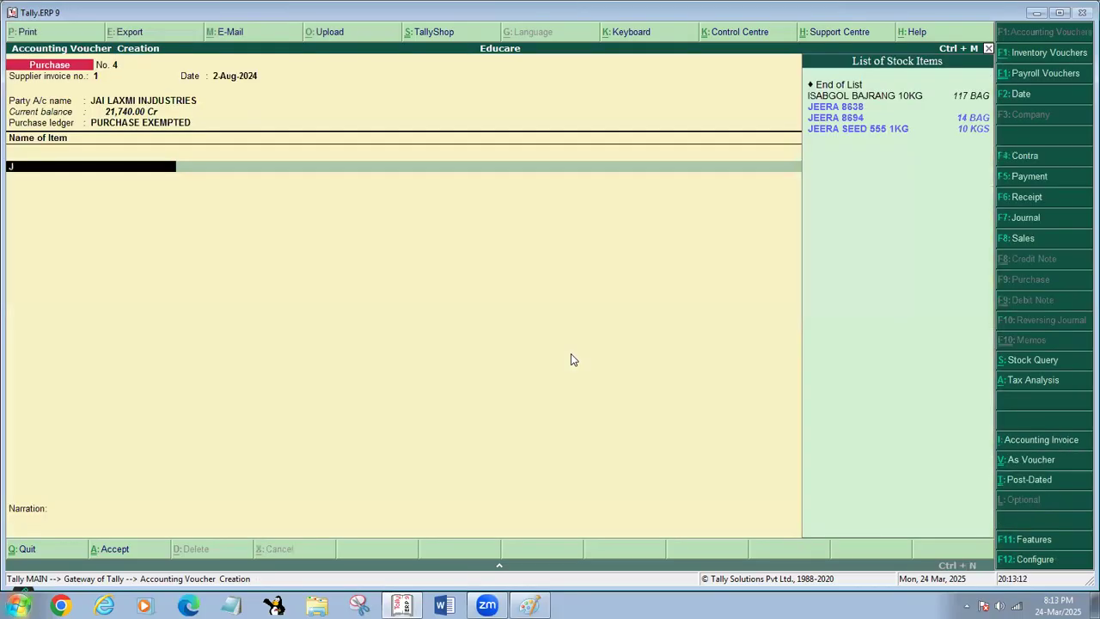
{"action": "key", "text": "Return"}
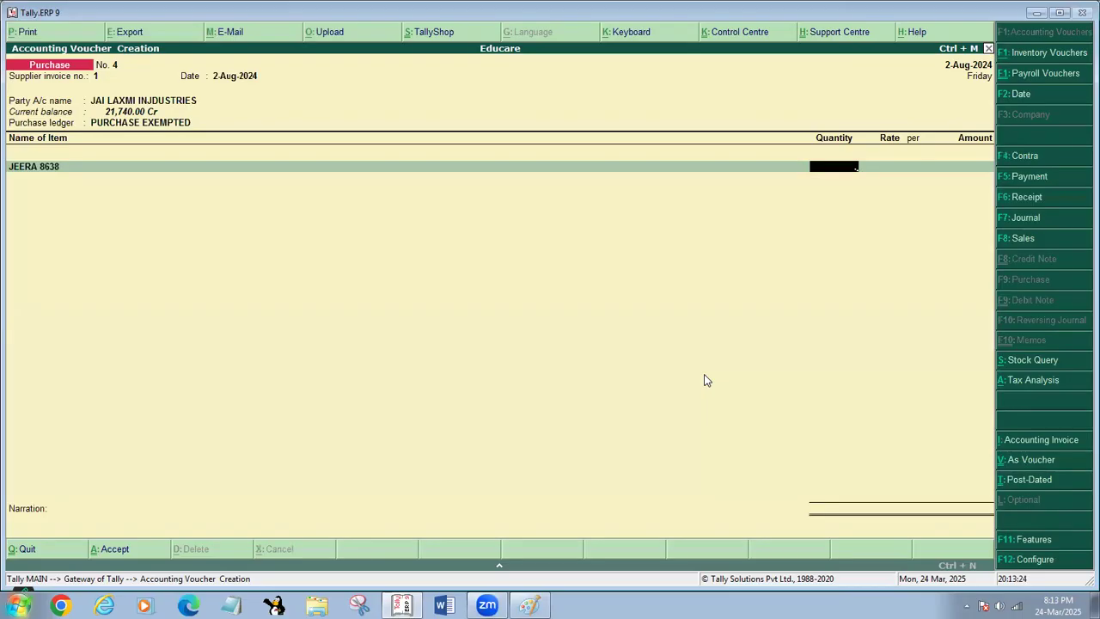
{"action": "type", "text": "5"}
{"action": "key", "text": "Return"}
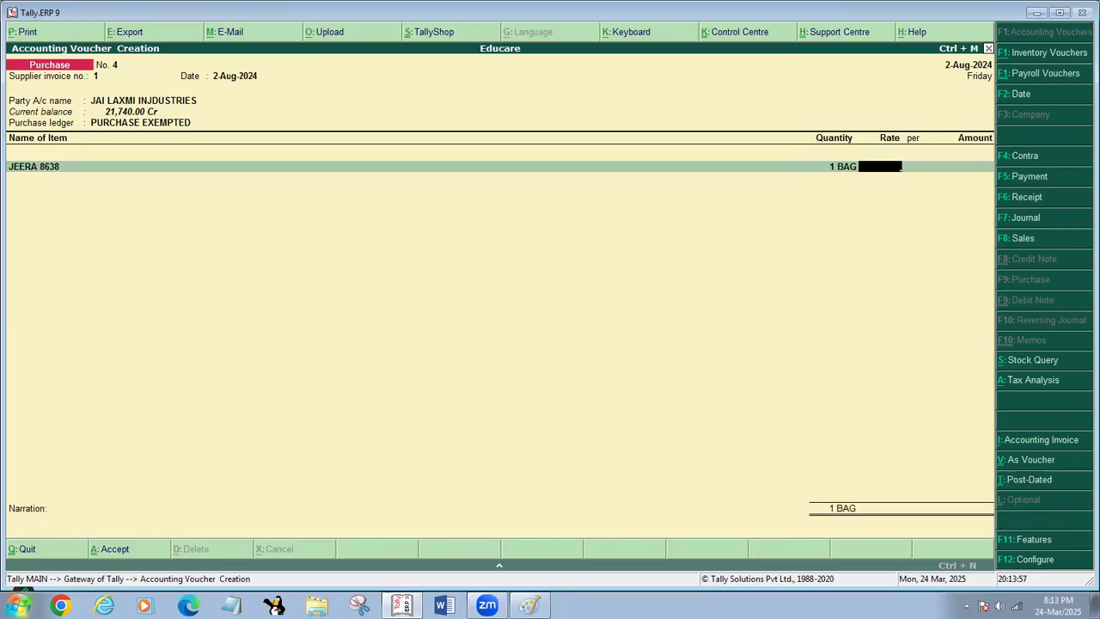
- Switch to Paint and handwrite "Unit" and "Type" beneath the two arrows branching from "Stock"
{"action": "left_click", "coordinate": [530, 606]}
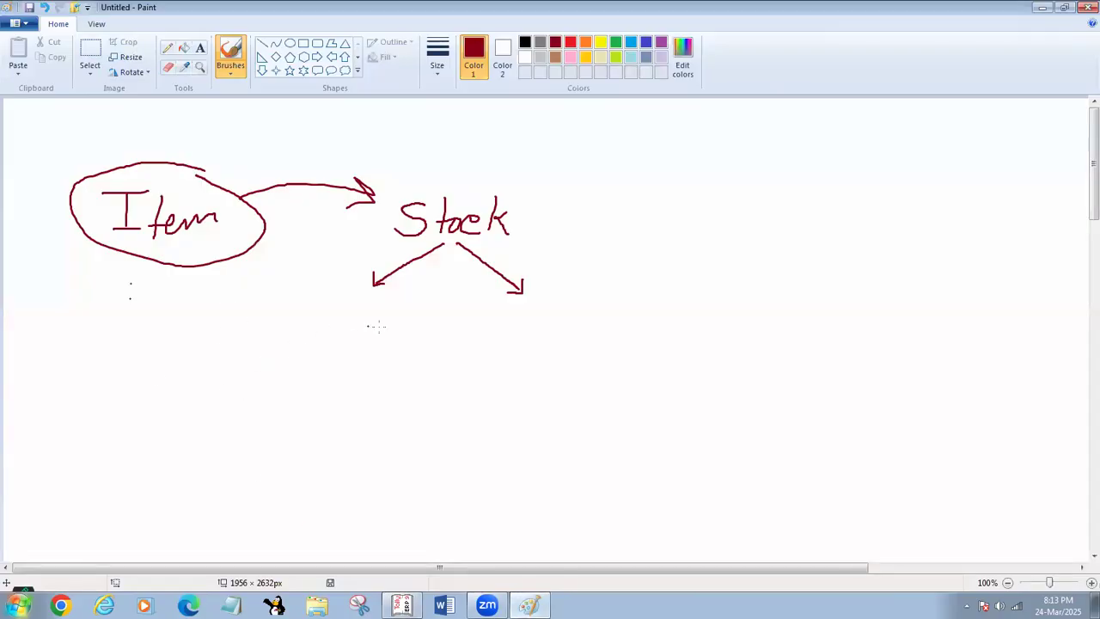
{"action": "mouse_move", "coordinate": [332, 320]}
{"action": "left_mouse_down"}
{"action": "mouse_move", "coordinate": [359, 318]}
{"action": "mouse_move", "coordinate": [362, 339]}
{"action": "mouse_move", "coordinate": [369, 325]}
{"action": "mouse_move", "coordinate": [385, 339]}
{"action": "left_mouse_up"}
{"action": "mouse_move", "coordinate": [401, 303]}
{"action": "left_mouse_down"}
{"action": "mouse_move", "coordinate": [395, 335]}
{"action": "mouse_move", "coordinate": [404, 321]}
{"action": "left_mouse_up"}
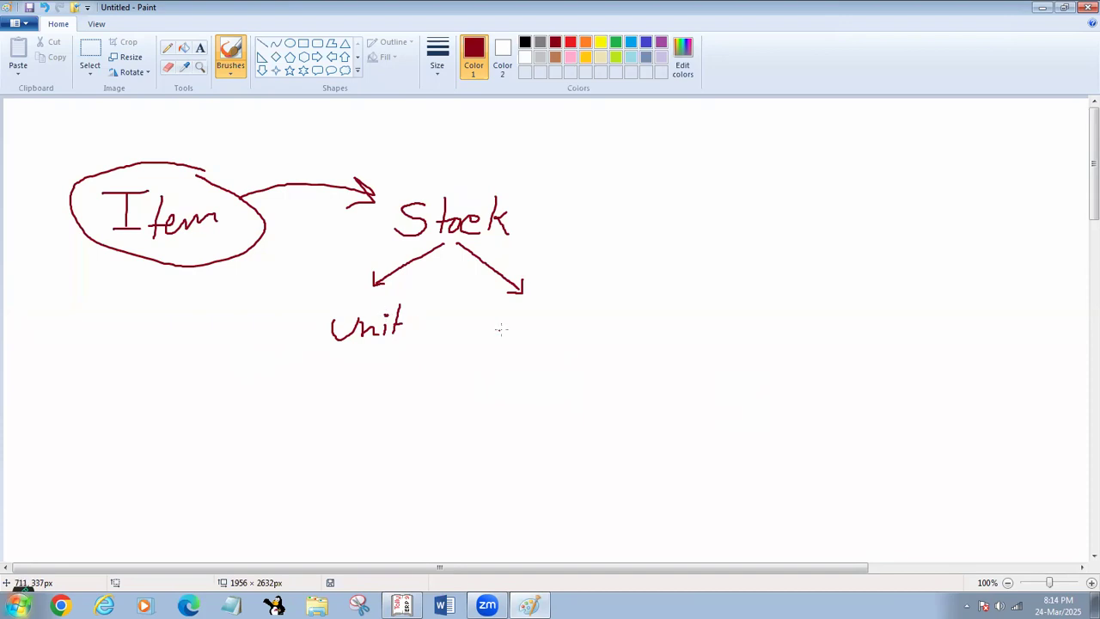
{"action": "mouse_move", "coordinate": [506, 315]}
{"action": "left_mouse_down"}
{"action": "mouse_move", "coordinate": [528, 316]}
{"action": "mouse_move", "coordinate": [513, 340]}
{"action": "mouse_move", "coordinate": [538, 323]}
{"action": "mouse_move", "coordinate": [514, 342]}
{"action": "mouse_move", "coordinate": [561, 329]}
{"action": "mouse_move", "coordinate": [538, 348]}
{"action": "mouse_move", "coordinate": [576, 322]}
{"action": "mouse_move", "coordinate": [580, 336]}
{"action": "left_mouse_up"}
{"action": "key", "text": "ctrl+z"}
- Draw a slanted line down from "Type" with five short arrows branching off it
{"action": "left_click_drag", "start_coordinate": [537, 365], "coordinate": [521, 471]}
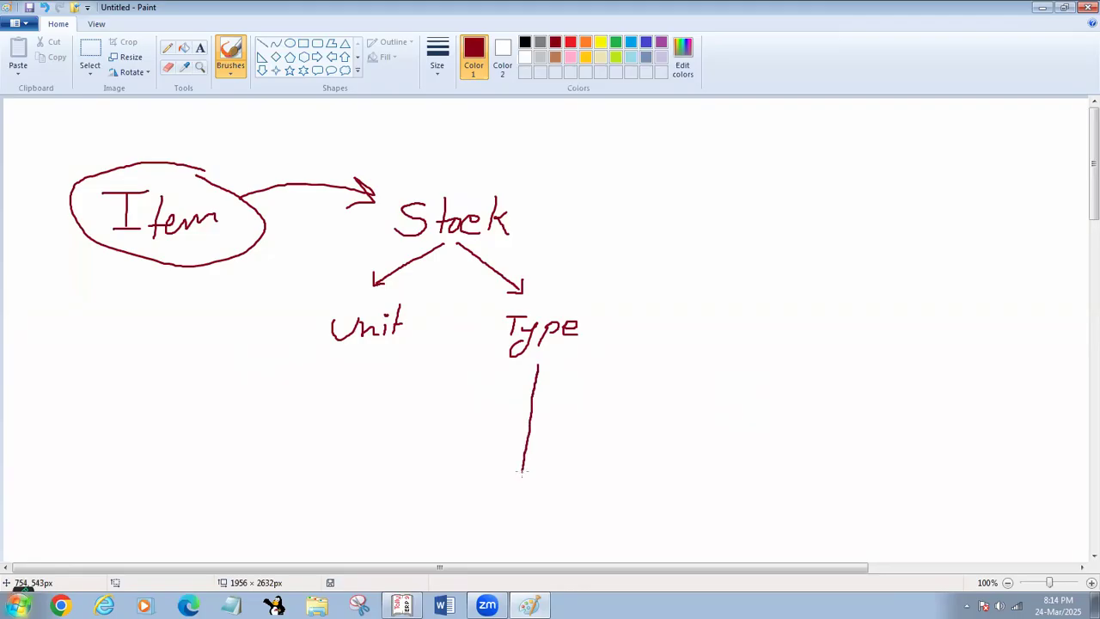
{"action": "mouse_move", "coordinate": [565, 374]}
{"action": "left_mouse_down"}
{"action": "mouse_move", "coordinate": [574, 382]}
{"action": "mouse_move", "coordinate": [550, 420]}
{"action": "mouse_move", "coordinate": [556, 436]}
{"action": "left_mouse_up"}
{"action": "left_click_drag", "start_coordinate": [548, 429], "coordinate": [559, 470]}
{"action": "mouse_move", "coordinate": [551, 463]}
{"action": "left_mouse_down"}
{"action": "mouse_move", "coordinate": [560, 469]}
{"action": "mouse_move", "coordinate": [516, 493]}
{"action": "mouse_move", "coordinate": [545, 497]}
{"action": "left_mouse_up"}
{"action": "left_click_drag", "start_coordinate": [545, 497], "coordinate": [536, 507]}
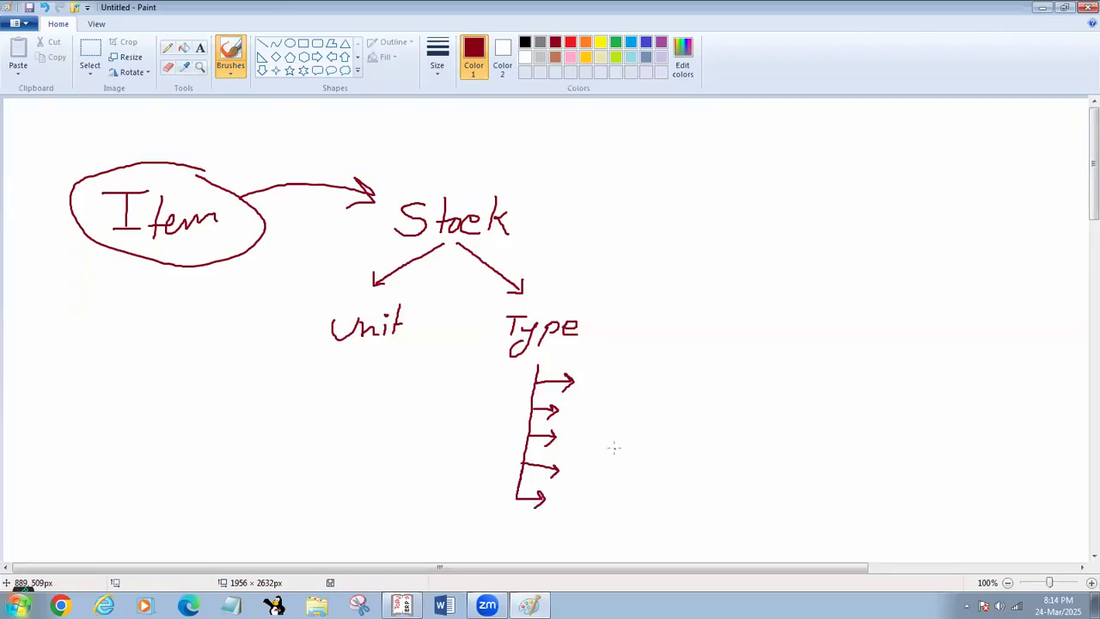
- Add a text box beside the five arrows reading "0%, 5%, 12%" with "18%, 28%" on a second line
{"action": "left_click", "coordinate": [200, 47]}
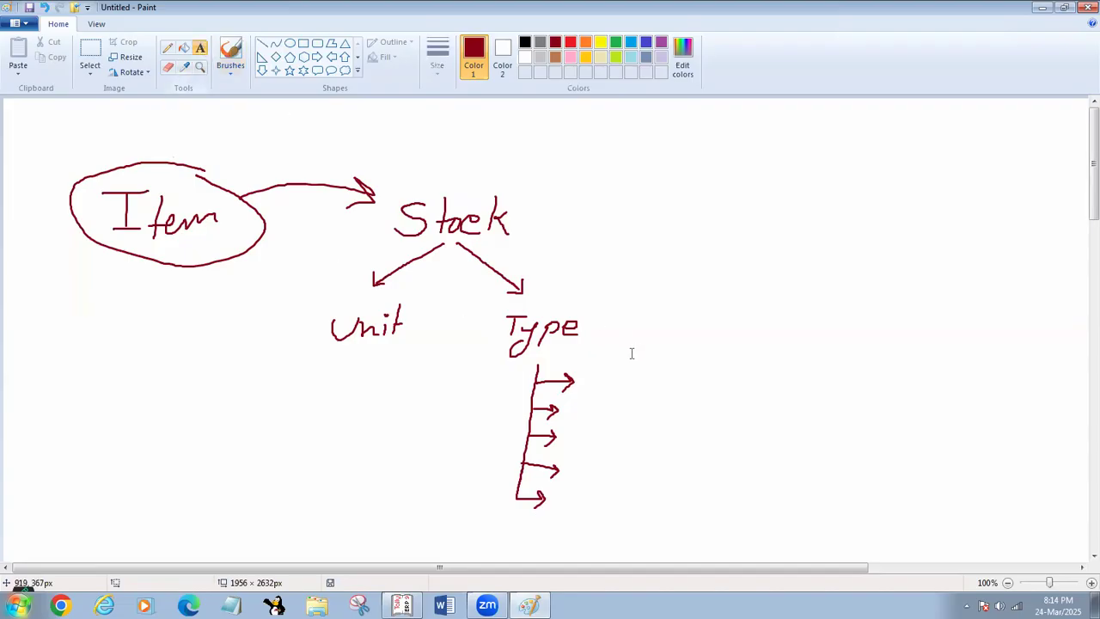
{"action": "left_click", "coordinate": [593, 365]}
{"action": "type", "text": "0"}
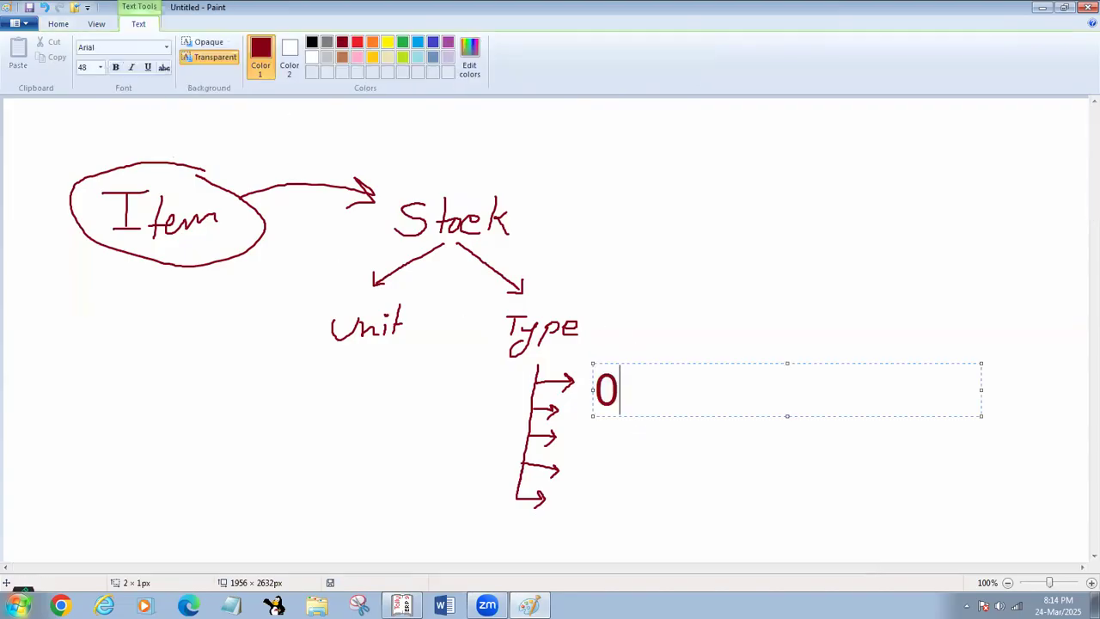
{"action": "type", "text": "%, "}
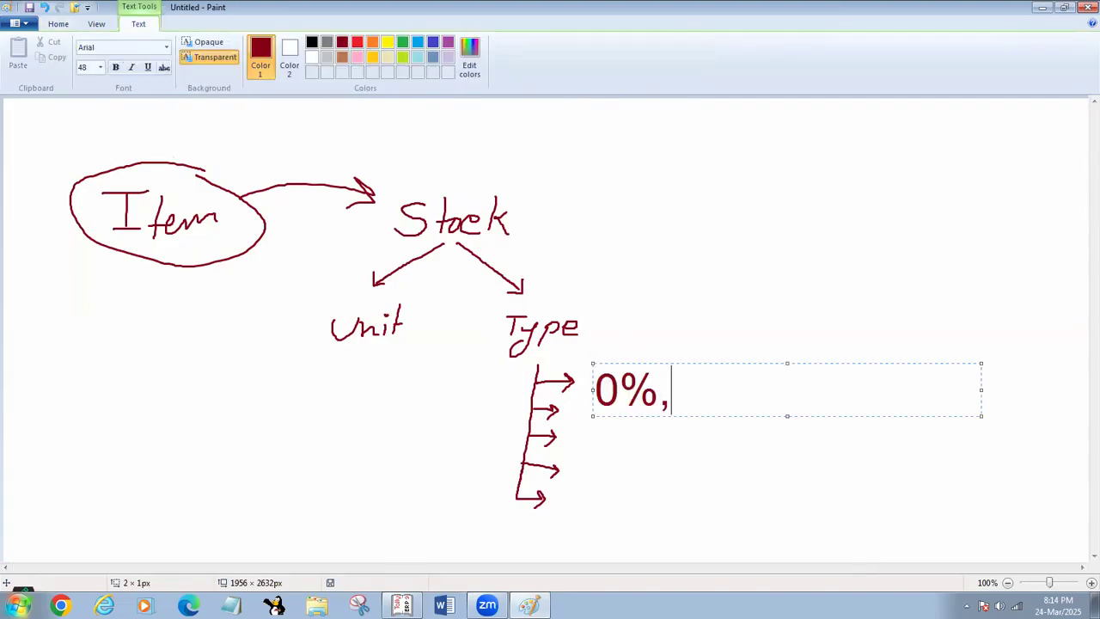
{"action": "type", "text": "5%, "}
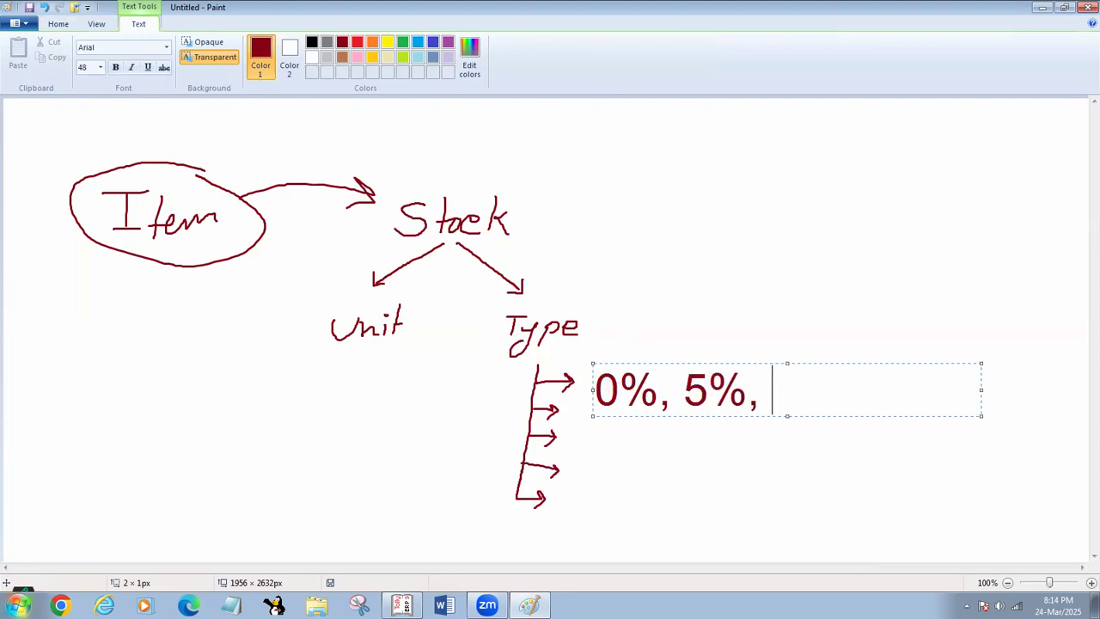
{"action": "type", "text": "12%"}
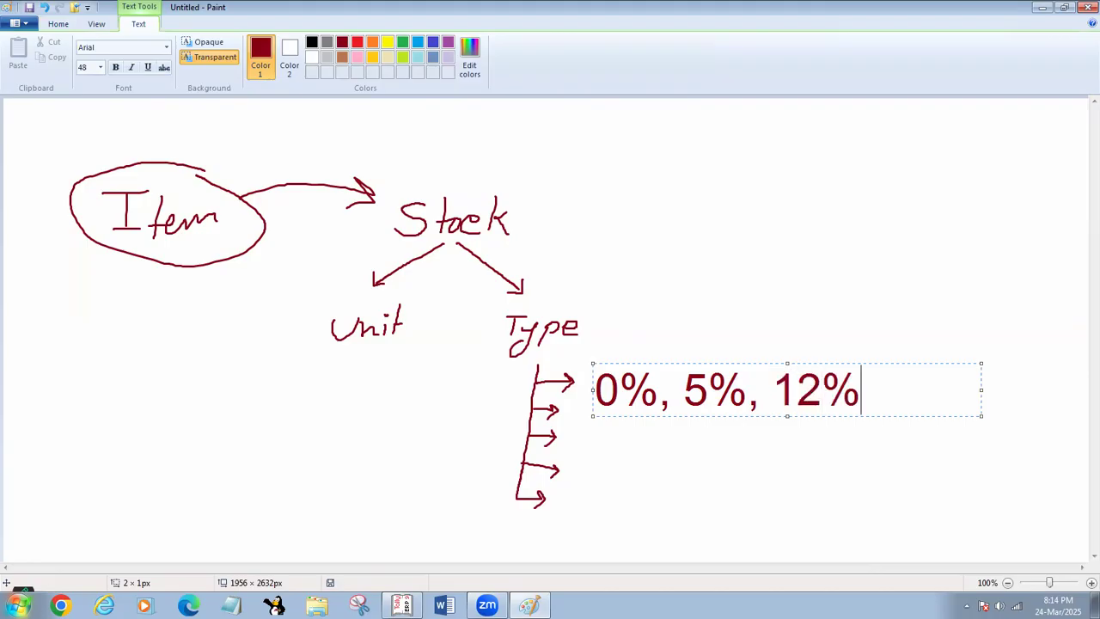
{"action": "key", "text": "Return"}
{"action": "type", "text": "18"}
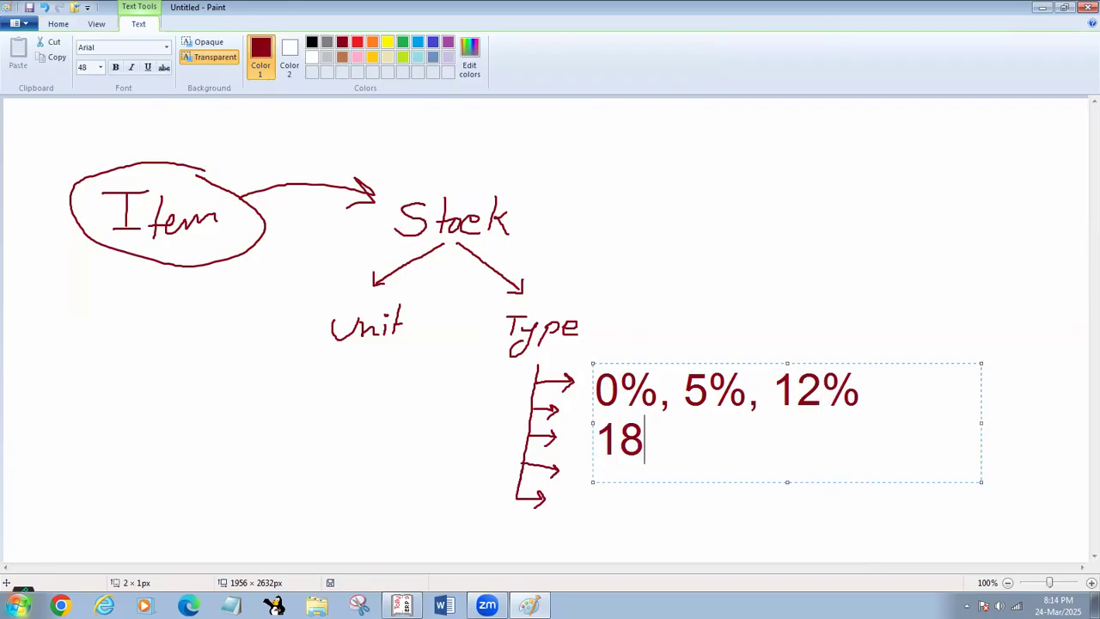
{"action": "type", "text": "%"}
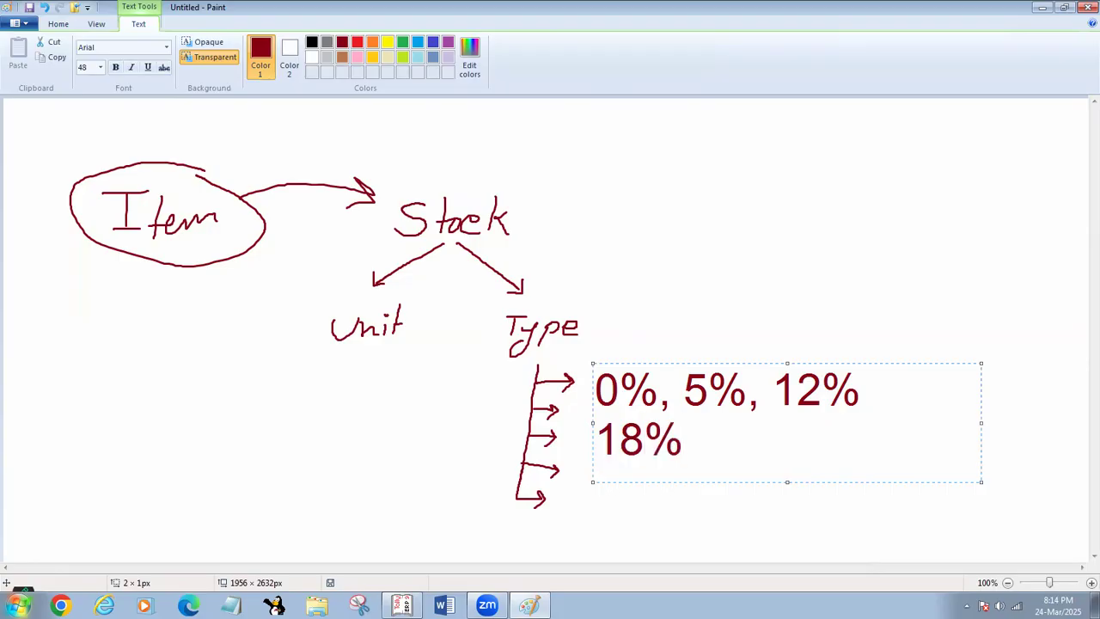
{"action": "type", "text": ", 28%"}
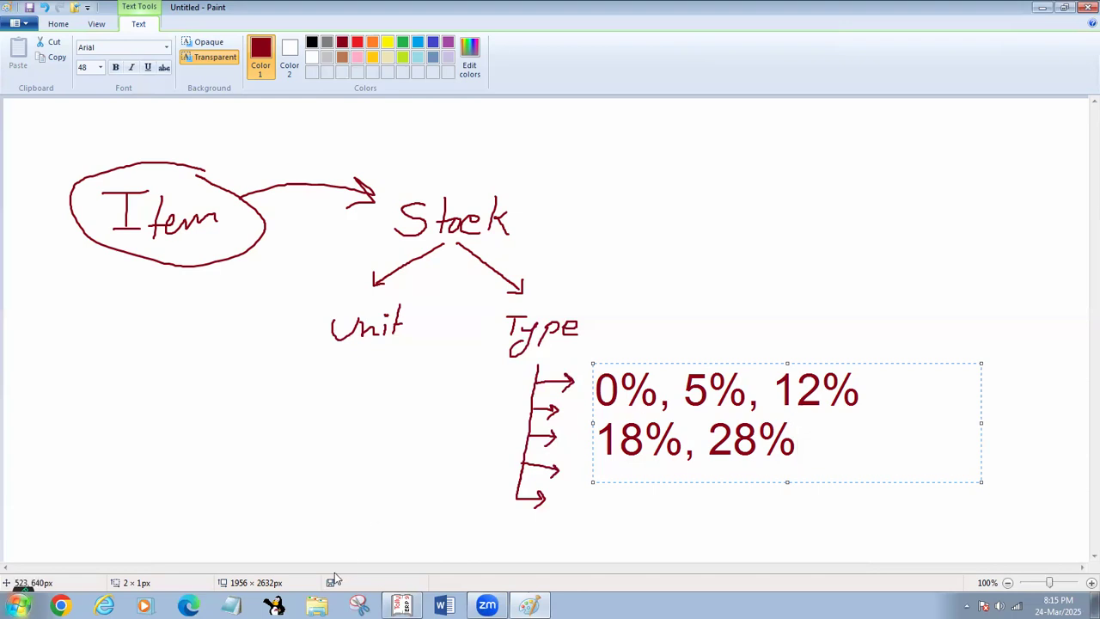
- Switch to Tally.ERP 9 and abandon the unfinished purchase voucher, staying at the Gateway of Tally
{"action": "left_click", "coordinate": [402, 605]}
{"action": "key", "text": "Escape"}
{"action": "key", "text": "y"}
{"action": "key", "text": "Escape"}
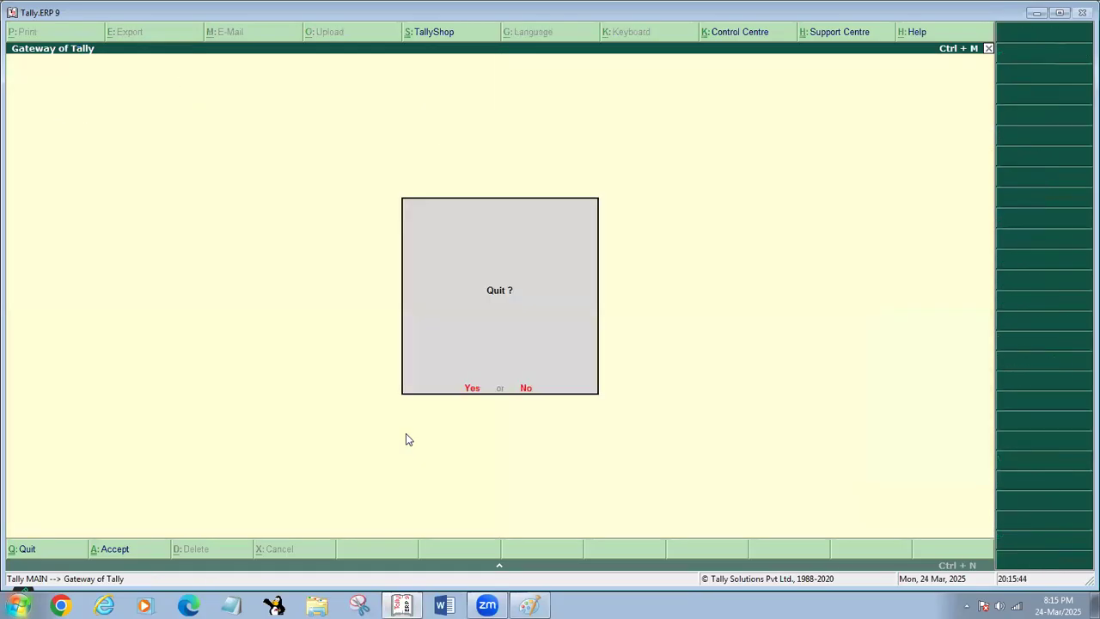
{"action": "key", "text": "n"}
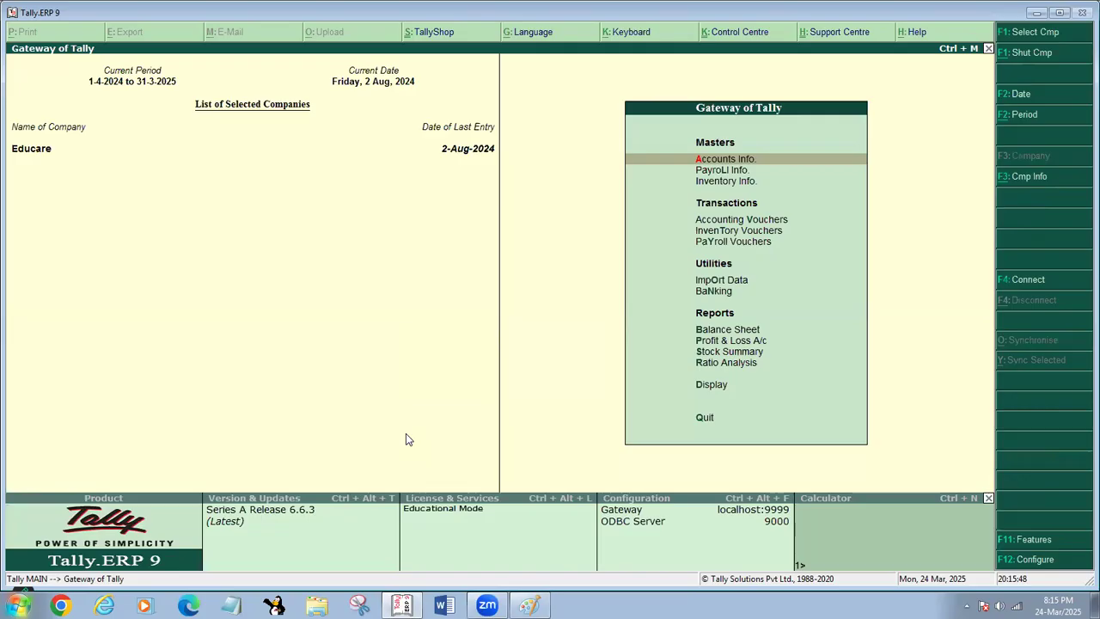
- Open the list of single stock items available for alteration in the inventory masters
{"action": "key", "text": "i"}
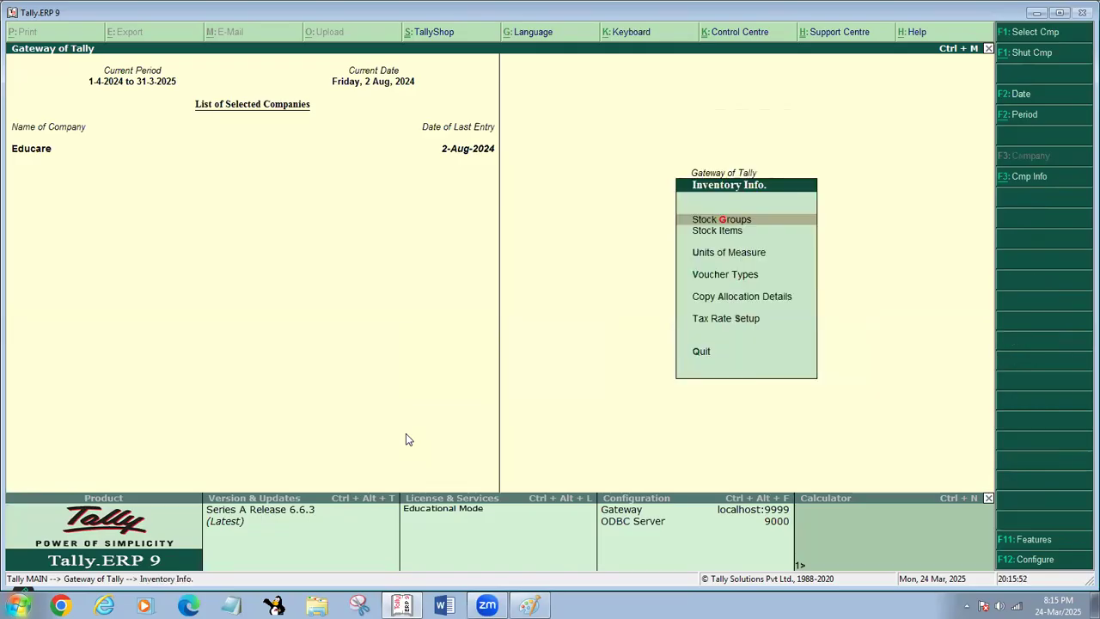
{"action": "key", "text": "i"}
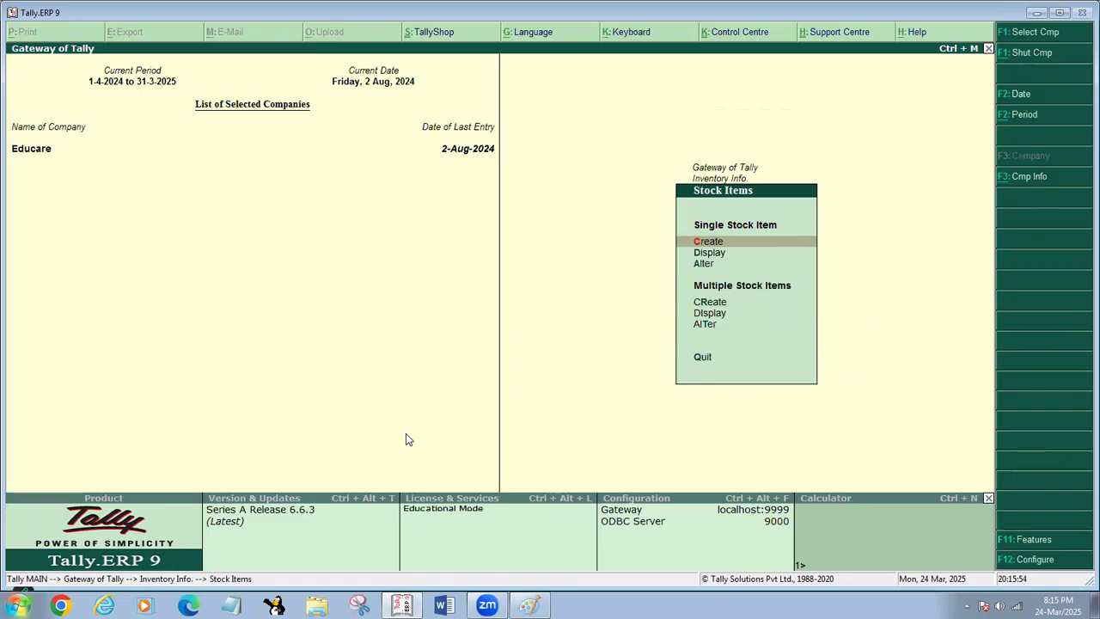
{"action": "key", "text": "a"}
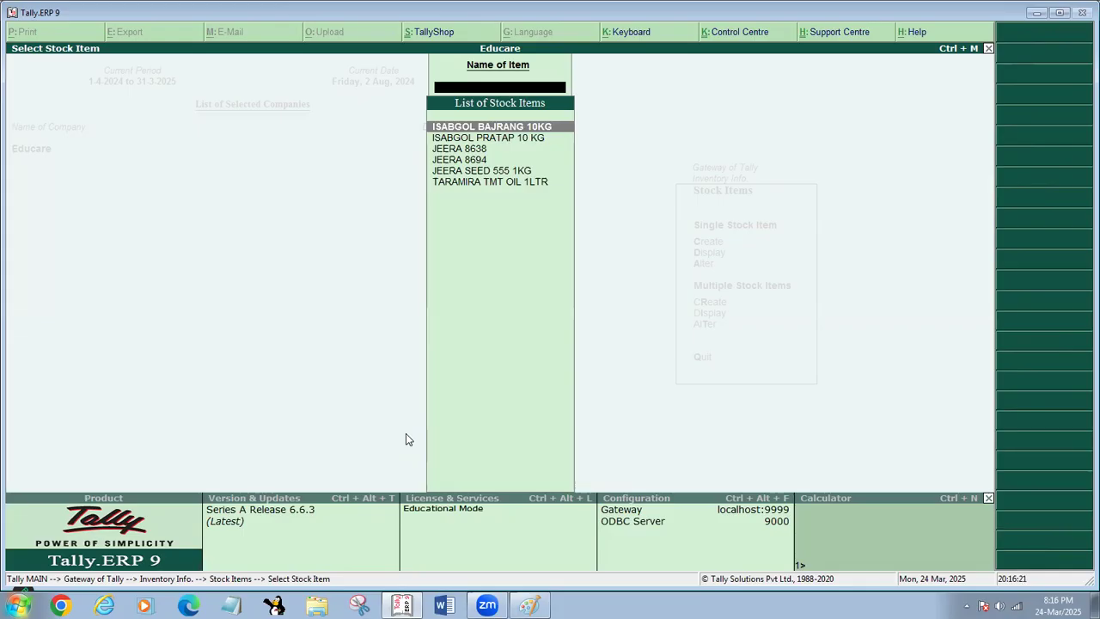
- Look through the list of stock items and open TARAMIRA TMT OIL 1LTR for alteration
{"action": "key", "text": "Down"}
{"action": "key", "text": "Down"}
{"action": "key", "text": "Down"}
{"action": "key", "text": "Down"}
{"action": "key", "text": "Down"}
{"action": "key", "text": "Up"}
{"action": "key", "text": "Up"}
{"action": "key", "text": "Up"}
{"action": "key", "text": "Up"}
{"action": "key", "text": "Down"}
{"action": "key", "text": "Down"}
{"action": "key", "text": "Down"}
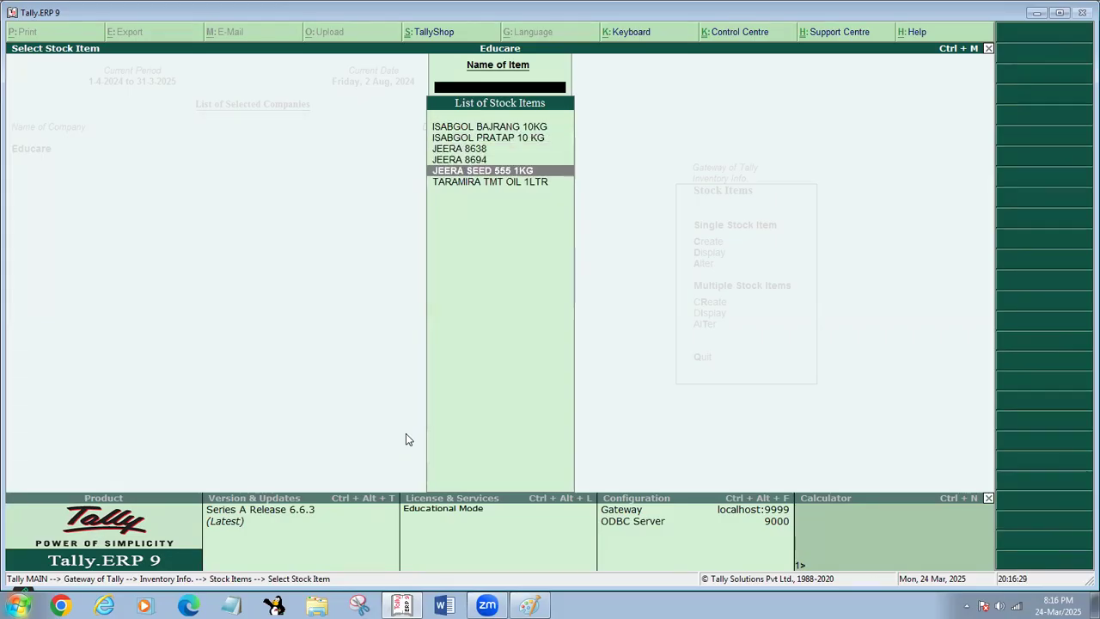
{"action": "key", "text": "Down"}
{"action": "key", "text": "Return"}
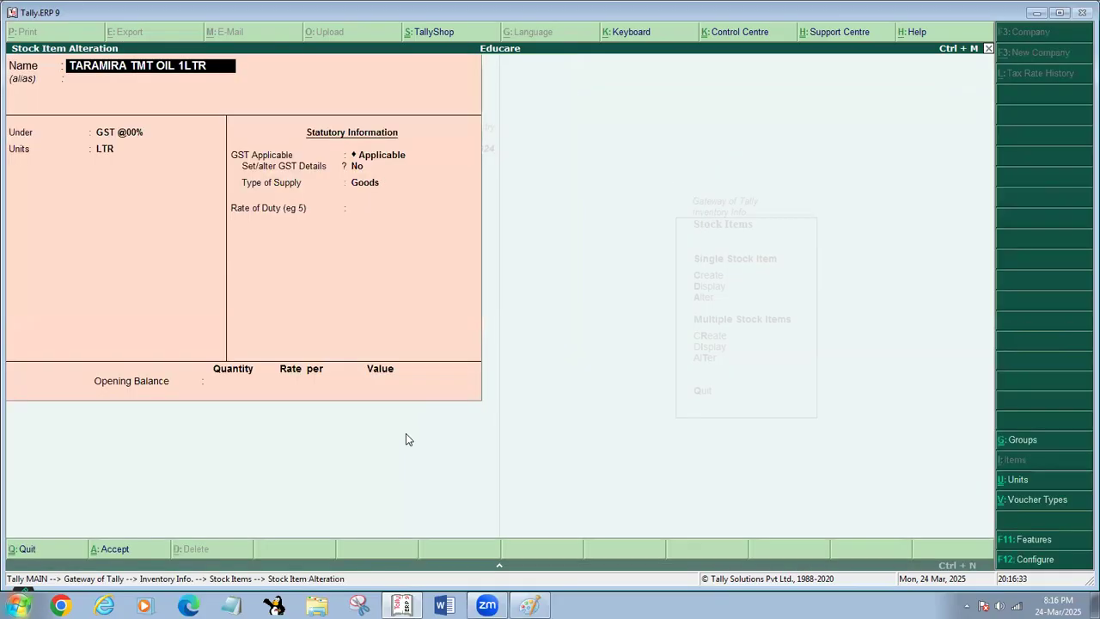
- Set the Set/alter GST Details option of TARAMIRA TMT OIL 1LTR to Yes, with a duty rate of 0
{"action": "key", "text": "Return"}
{"action": "key", "text": "Return"}
{"action": "key", "text": "Return"}
{"action": "key", "text": "Return"}
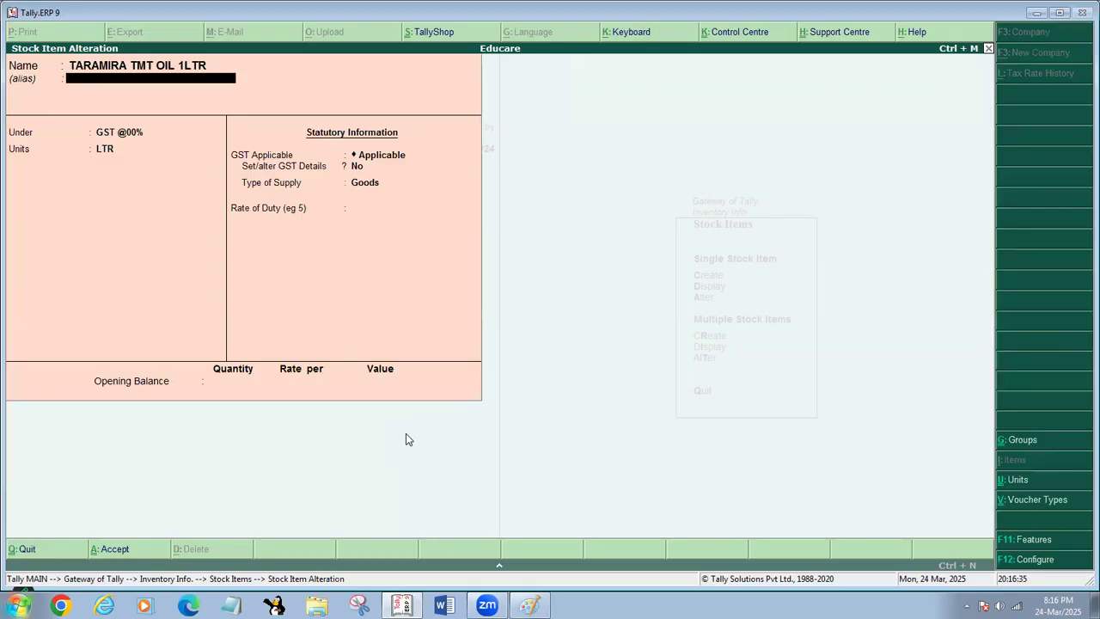
{"action": "key", "text": "y"}
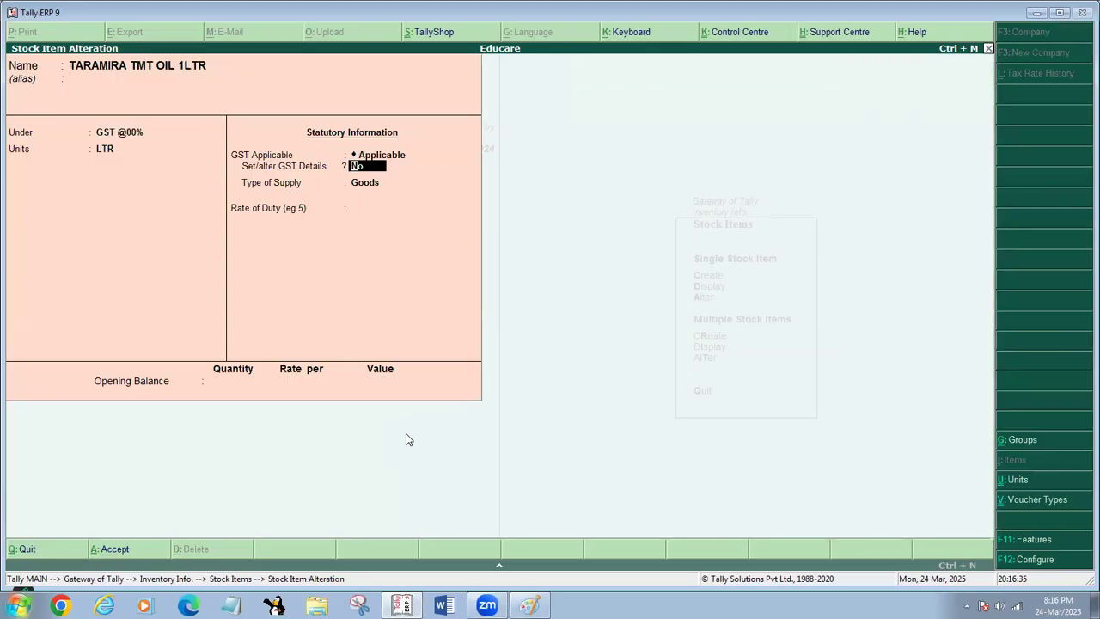
{"action": "key", "text": "Return"}
{"action": "key", "text": "Return"}
{"action": "key", "text": "Return"}
{"action": "key", "text": "Return"}
{"action": "key", "text": "Return"}
{"action": "key", "text": "Return"}
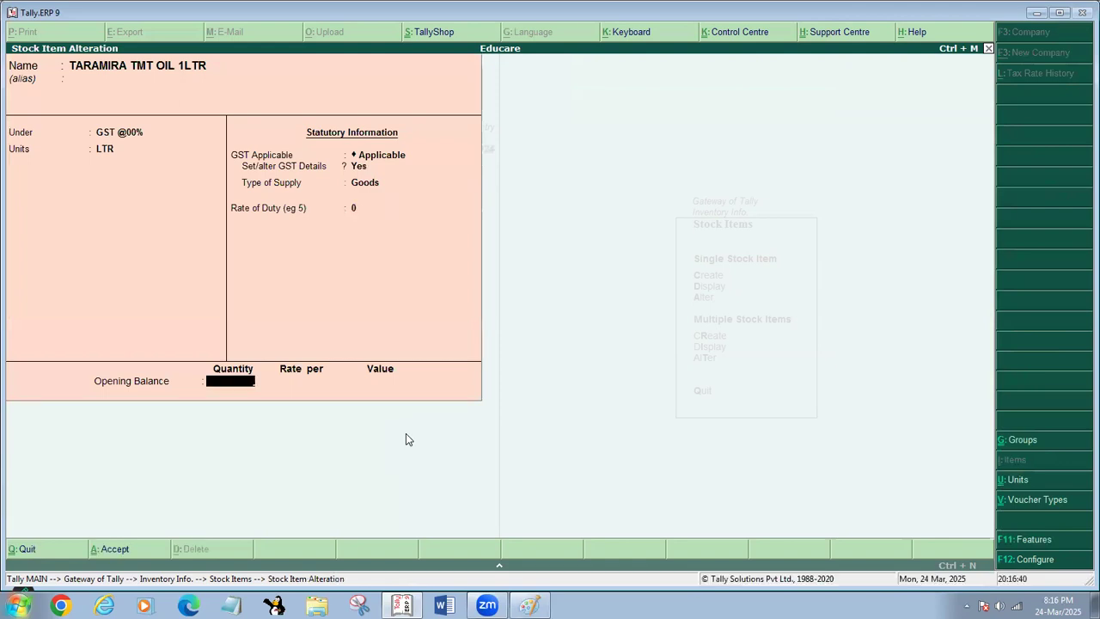
- Review the item's group, units and GST fields, save the altered stock item and return to the inventory masters
{"action": "key", "text": "BackSpace"}
{"action": "key", "text": "BackSpace"}
{"action": "key", "text": "BackSpace"}
{"action": "key", "text": "BackSpace"}
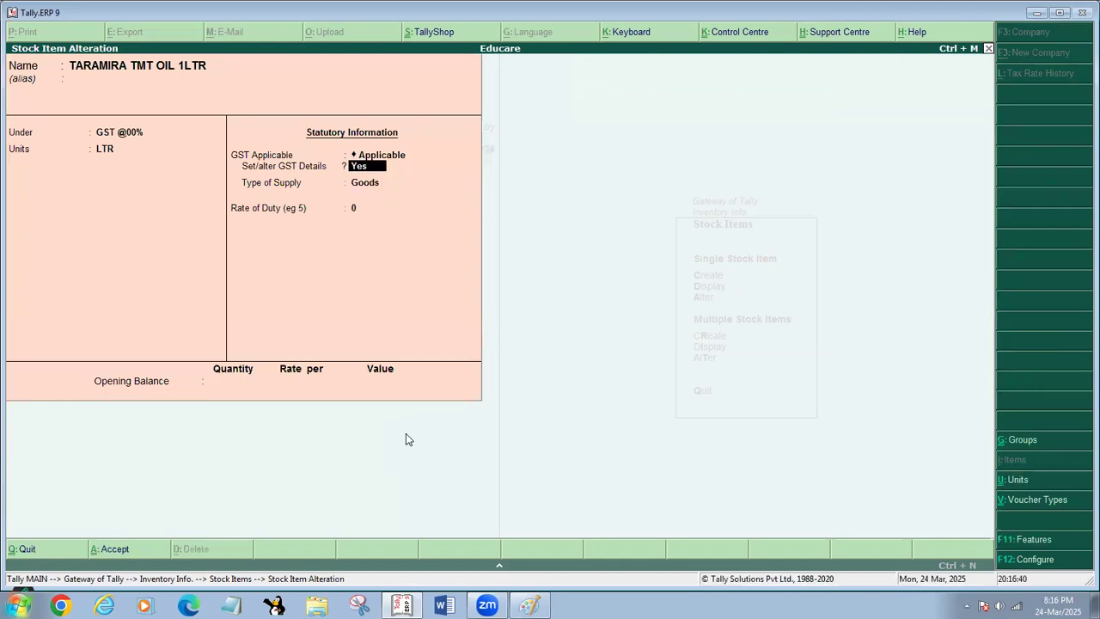
{"action": "key", "text": "BackSpace"}
{"action": "key", "text": "Return"}
{"action": "key", "text": "Return"}
{"action": "key", "text": "Return"}
{"action": "key", "text": "BackSpace"}
{"action": "key", "text": "Return"}
{"action": "key", "text": "BackSpace"}
{"action": "key", "text": "Return"}
{"action": "key", "text": "BackSpace"}
{"action": "key", "text": "Return"}
{"action": "key", "text": "BackSpace"}
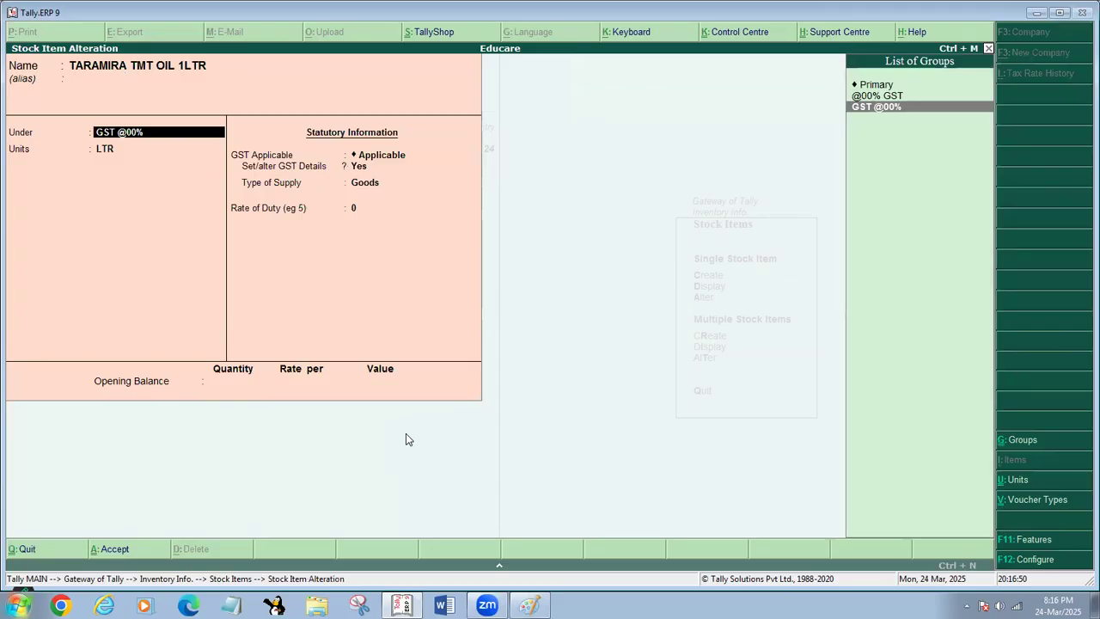
{"action": "key", "text": "BackSpace"}
{"action": "key", "text": "Return"}
{"action": "key", "text": "Return"}
{"action": "key", "text": "BackSpace"}
{"action": "key", "text": "Return"}
{"action": "key", "text": "BackSpace"}
{"action": "key", "text": "Return"}
{"action": "key", "text": "BackSpace"}
{"action": "key", "text": "ctrl+a"}
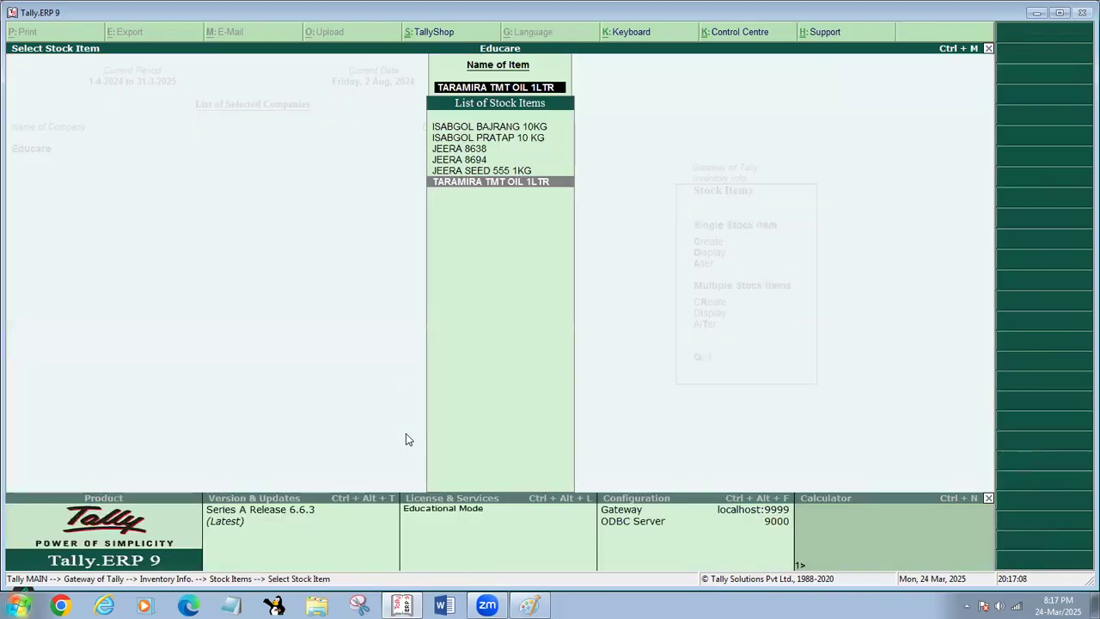
{"action": "key", "text": "Escape"}
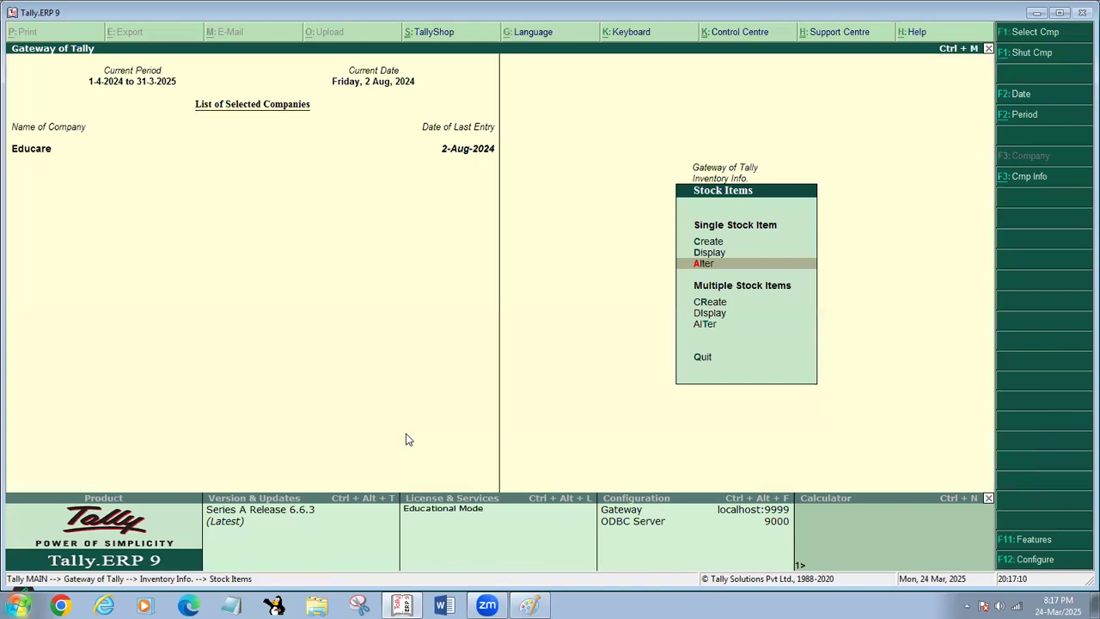
{"action": "key", "text": "Escape"}
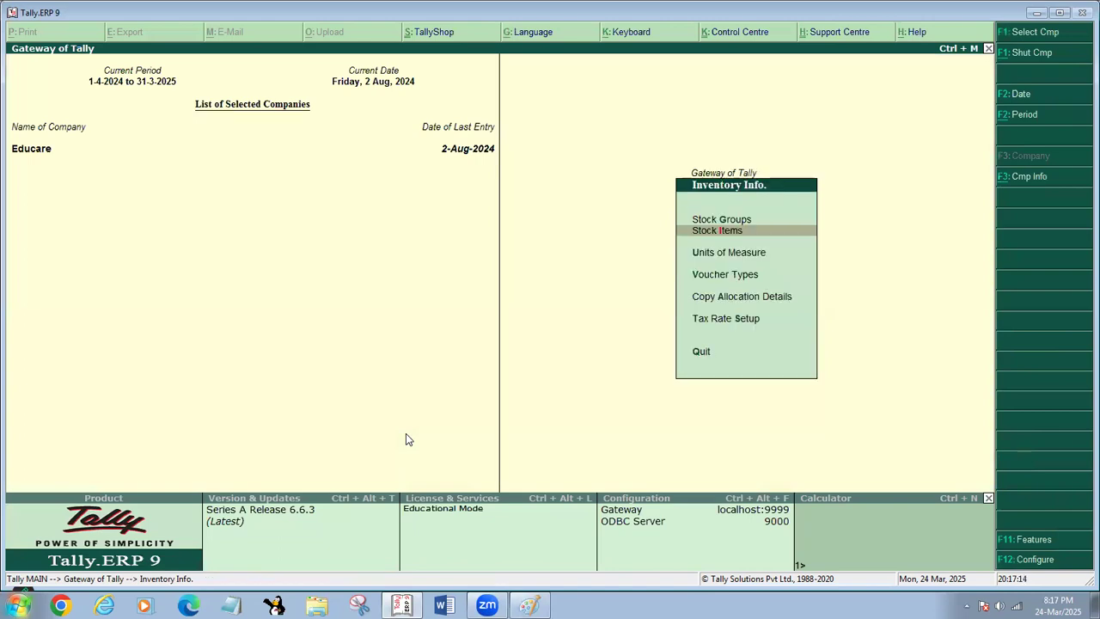
{"action": "key", "text": "Down"}
{"action": "key", "text": "Down"}
{"action": "key", "text": "Return"}
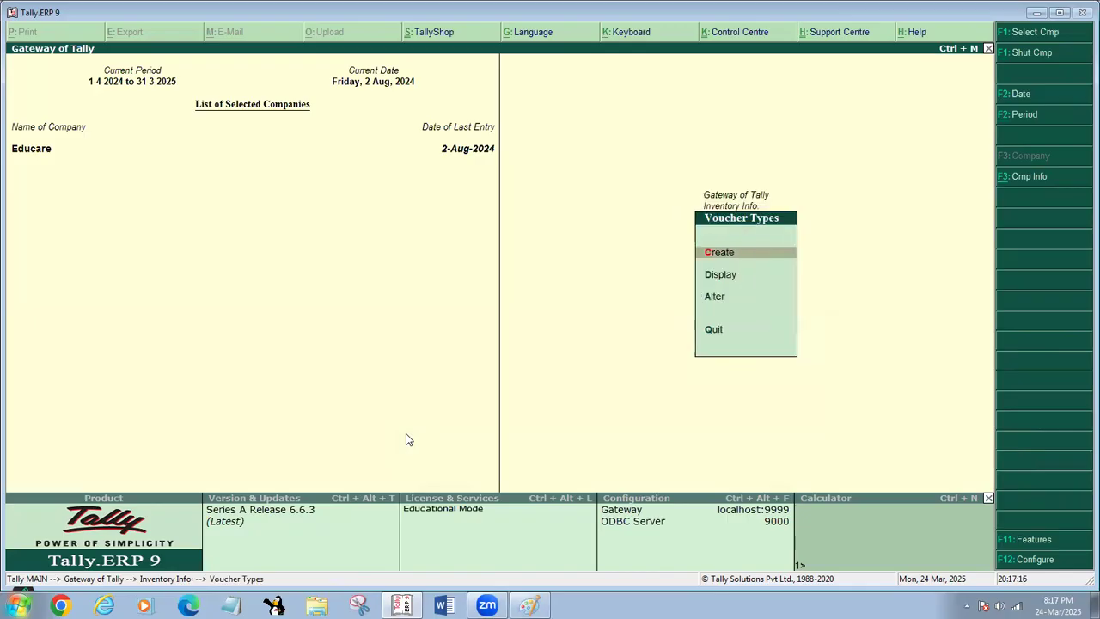
{"action": "key", "text": "Return"}
{"action": "key", "text": "Escape"}
{"action": "key", "text": "Escape"}
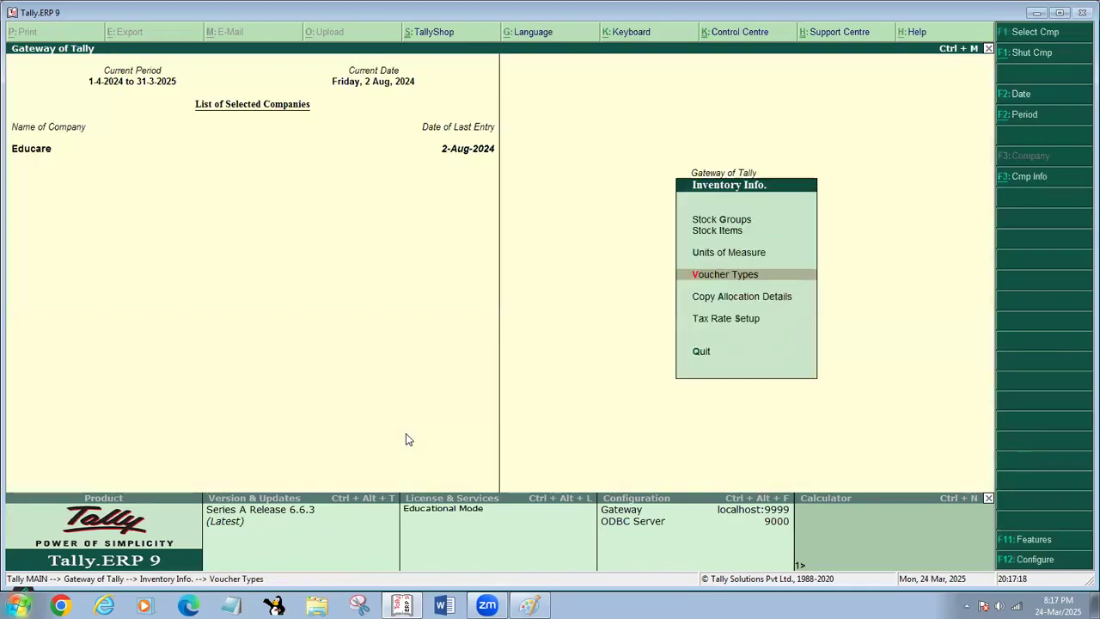
- Display the Day Book and set its period from 1-4-2024 to 1-3-2025
{"action": "key", "text": "Escape"}
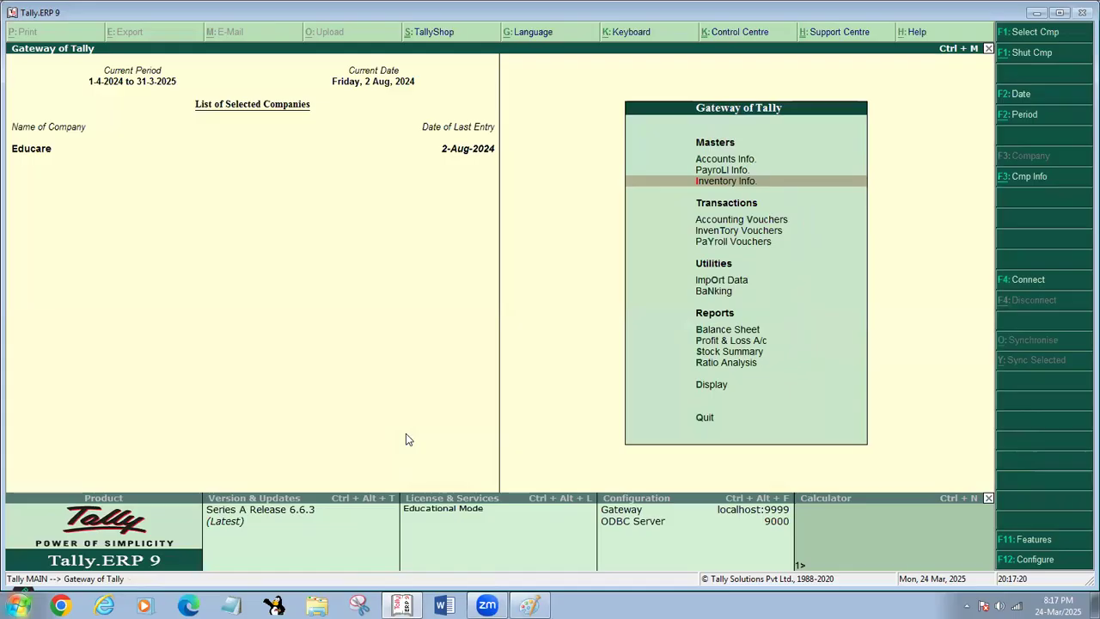
{"action": "key", "text": "d"}
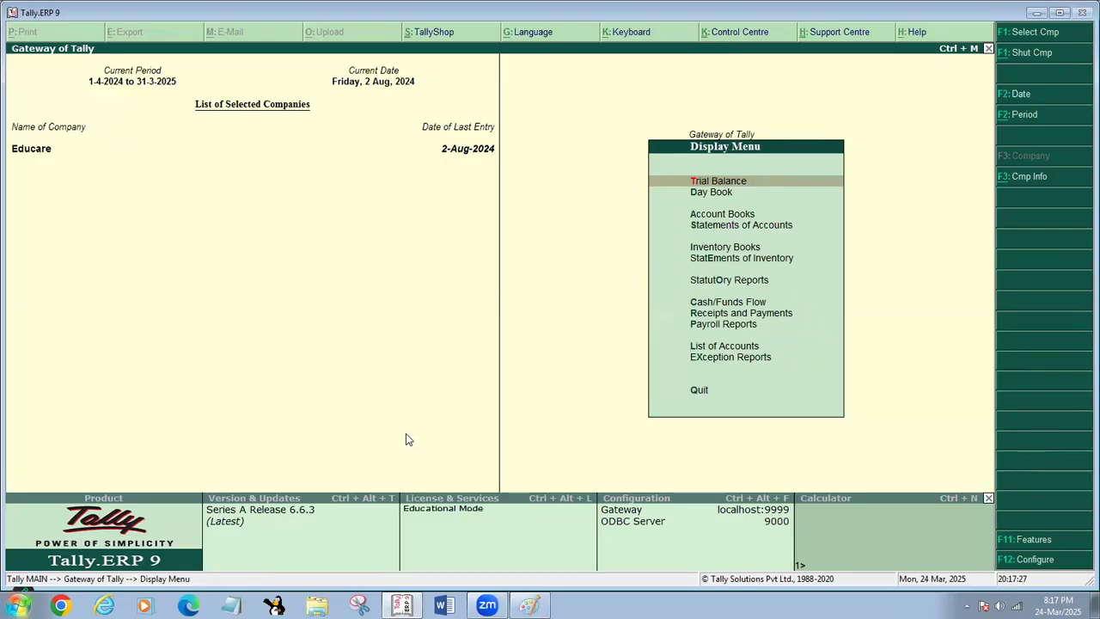
{"action": "key", "text": "a"}
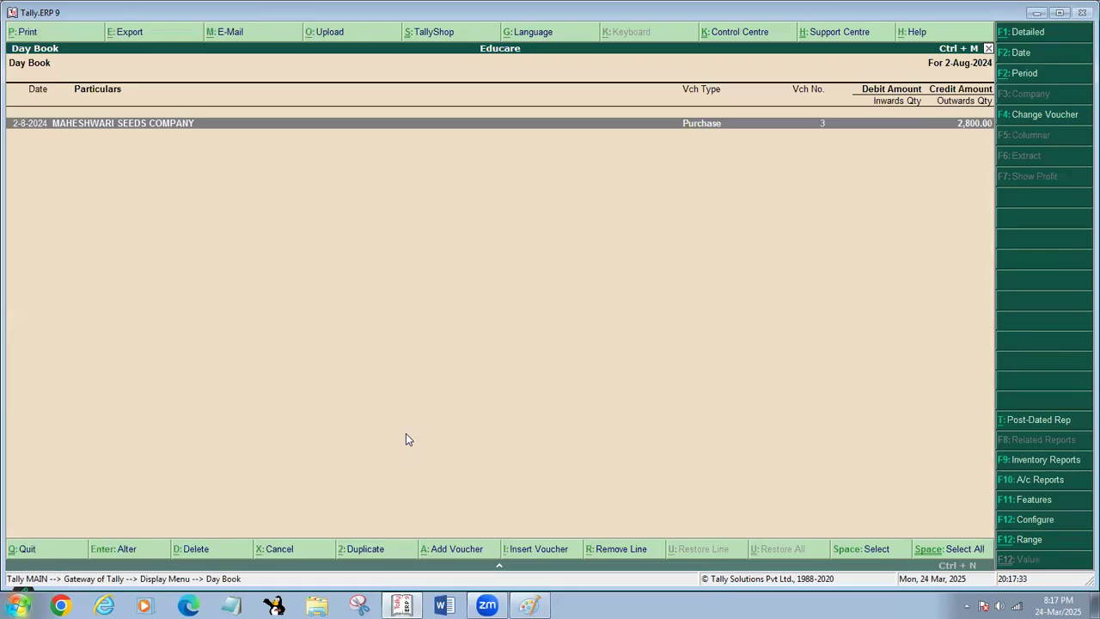
{"action": "key", "text": "alt+F2"}
{"action": "type", "text": "1"}
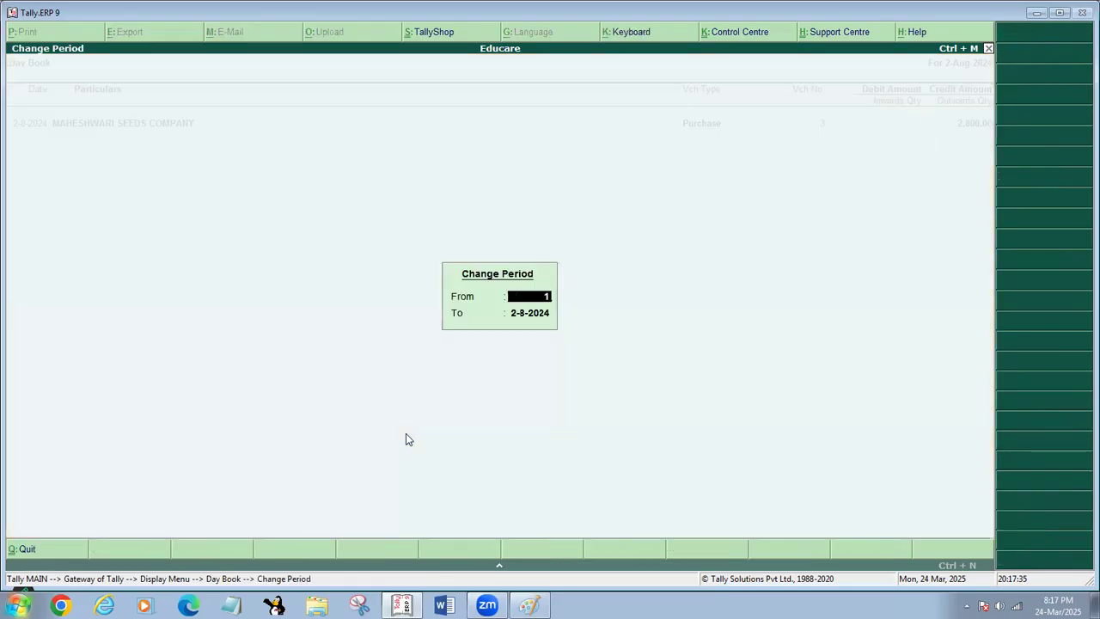
{"action": "type", "text": "-4-24-2024"}
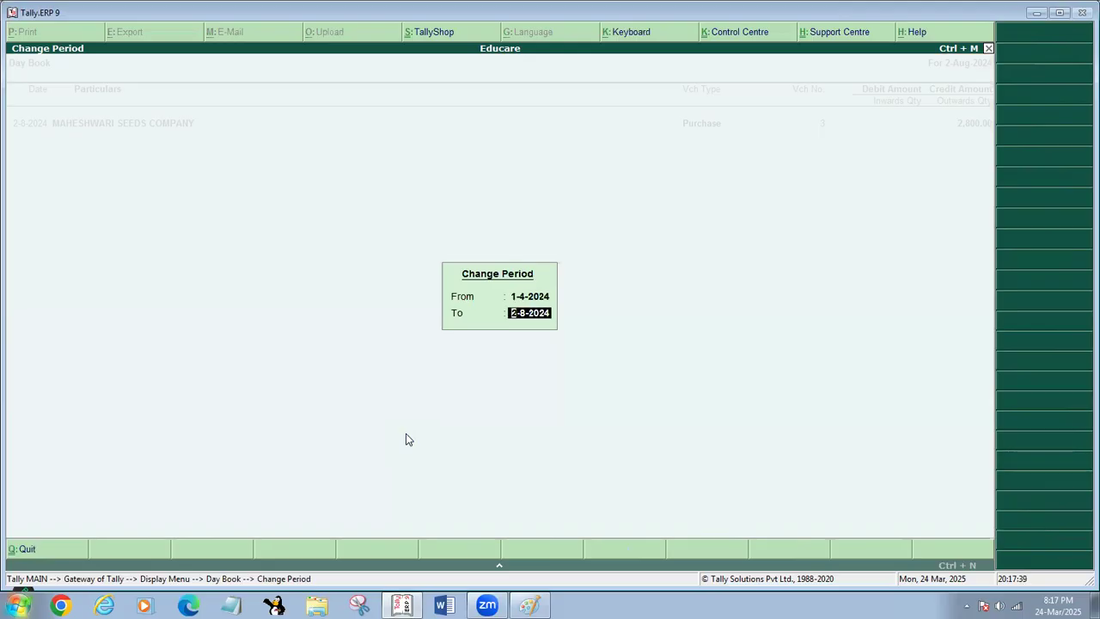
{"action": "type", "text": "1-4"}
{"action": "key", "text": "BackSpace"}
{"action": "type", "text": "3-25"}
{"action": "key", "text": "Return"}
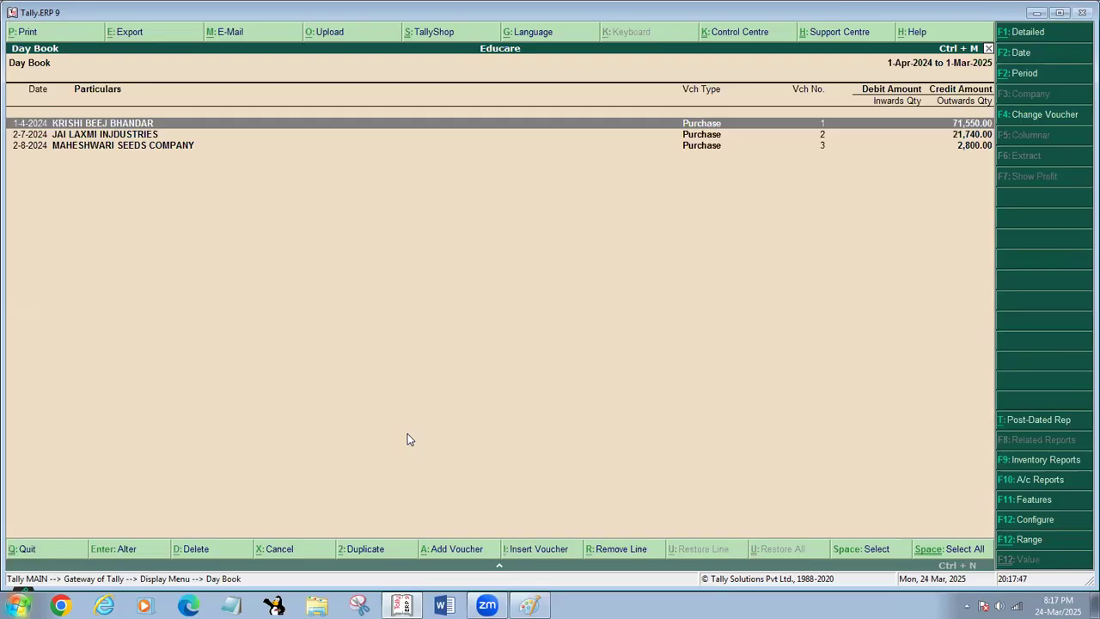
- Open the KRISHI BEEJ BHANDAR purchase voucher for alteration and go to its TARAMIRA TMT OIL 1LTR line
{"action": "key", "text": "Return"}
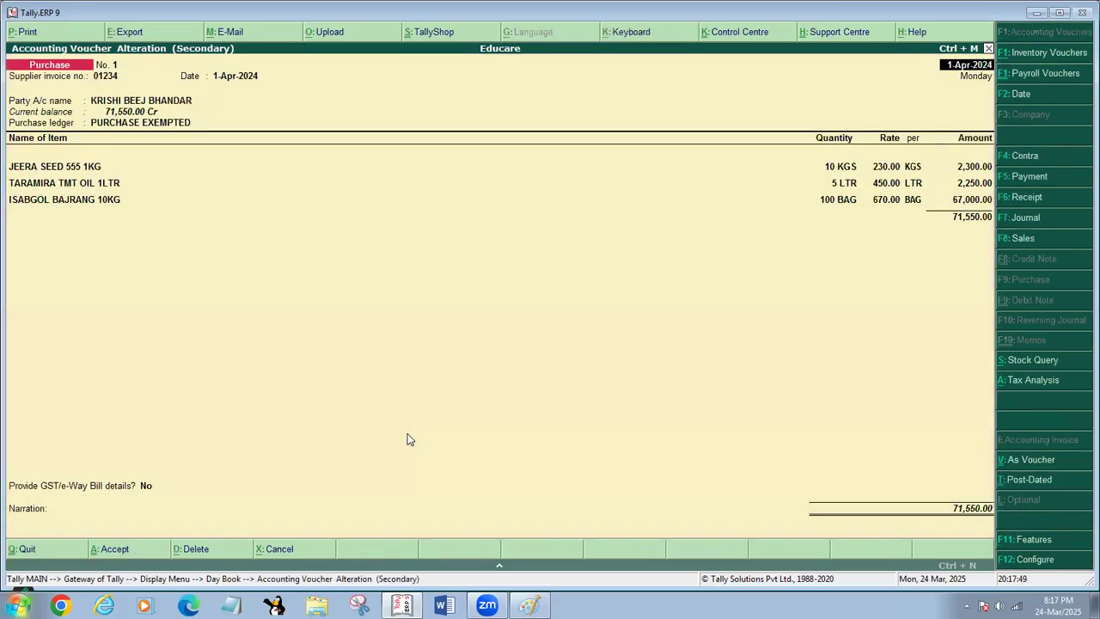
{"action": "key", "text": "Return"}
{"action": "key", "text": "Return"}
{"action": "key", "text": "Return"}
{"action": "key", "text": "Return"}
{"action": "key", "text": "Return"}
{"action": "key", "text": "Return"}
{"action": "key", "text": "Return"}
{"action": "key", "text": "Return"}
{"action": "key", "text": "Return"}
{"action": "key", "text": "Return"}
{"action": "key", "text": "Return"}
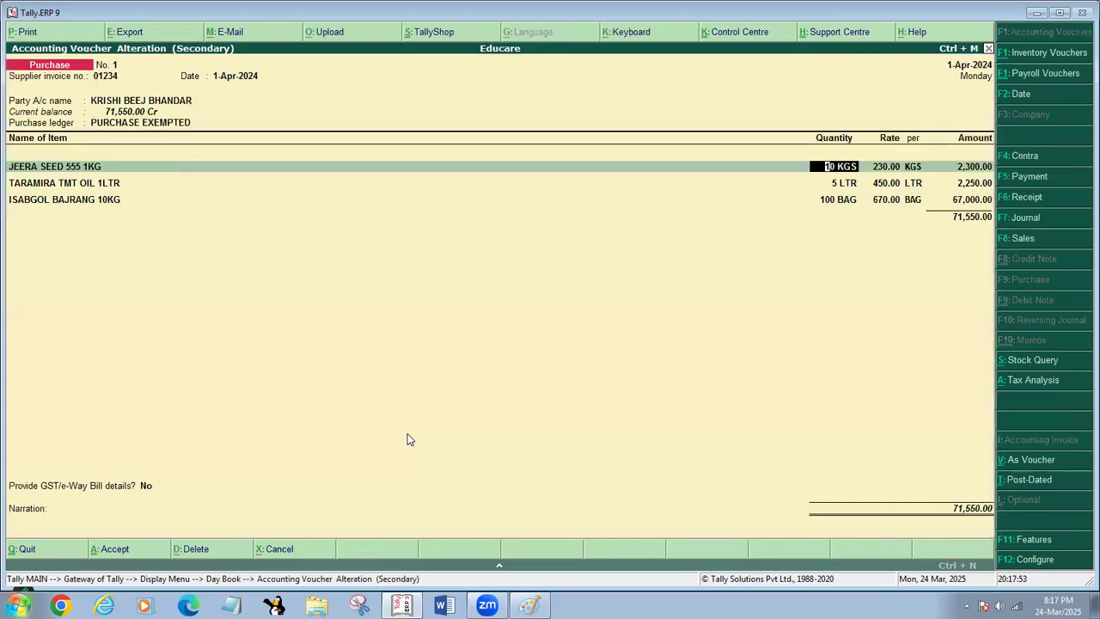
{"action": "key", "text": "Return"}
{"action": "key", "text": "Return"}
{"action": "key", "text": "Return"}
- Replace the TARAMIRA TMT OIL 1LTR line with ISABGOL BAJRANG 10KG at a quantity of 100 bags
{"action": "key", "text": "Delete"}
{"action": "key", "text": "Delete"}
{"action": "key", "text": "Delete"}
{"action": "key", "text": "Delete"}
{"action": "key", "text": "Delete"}
{"action": "key", "text": "Delete"}
{"action": "key", "text": "Delete"}
{"action": "key", "text": "Delete"}
{"action": "key", "text": "Delete"}
{"action": "key", "text": "Delete"}
{"action": "key", "text": "Delete"}
{"action": "key", "text": "Delete"}
{"action": "key", "text": "Delete"}
{"action": "key", "text": "Delete"}
{"action": "key", "text": "Delete"}
{"action": "key", "text": "Delete"}
{"action": "key", "text": "Delete"}
{"action": "key", "text": "Delete"}
{"action": "key", "text": "Delete"}
{"action": "key", "text": "Delete"}
{"action": "key", "text": "Return"}
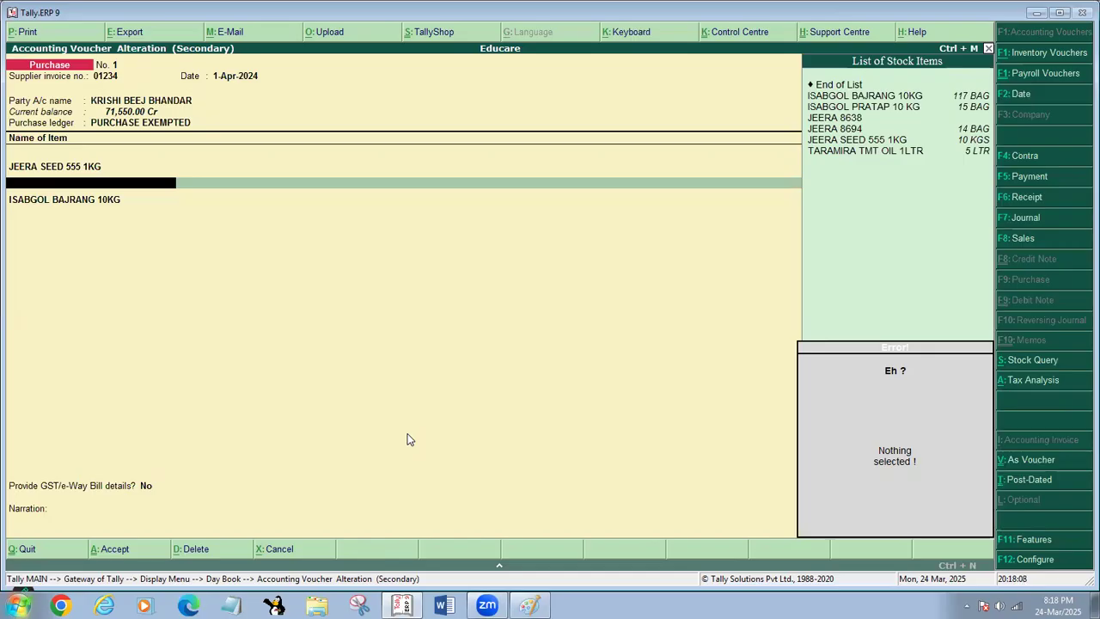
{"action": "type", "text": "I"}
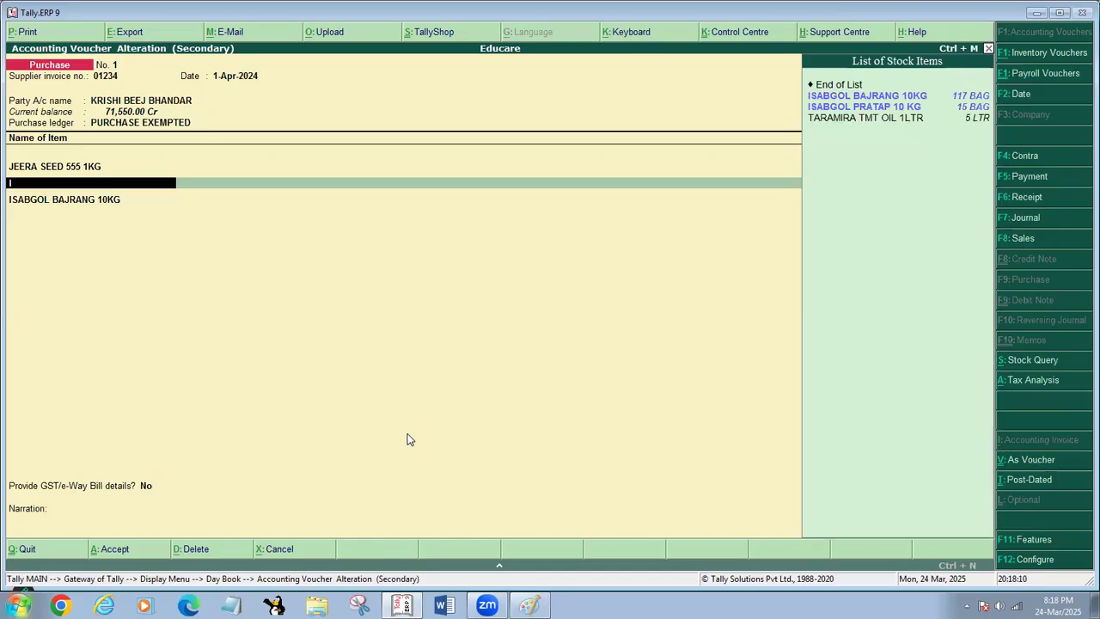
{"action": "key", "text": "Return"}
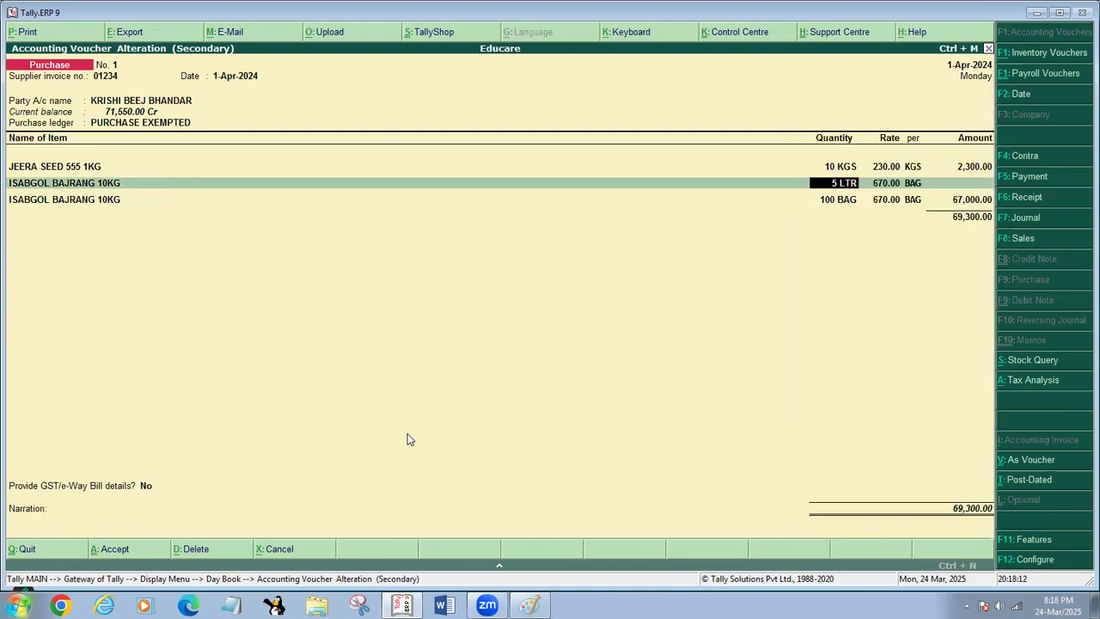
{"action": "type", "text": "100"}
{"action": "key", "text": "Return"}
{"action": "key", "text": "Return"}
{"action": "key", "text": "Return"}
{"action": "key", "text": "Return"}
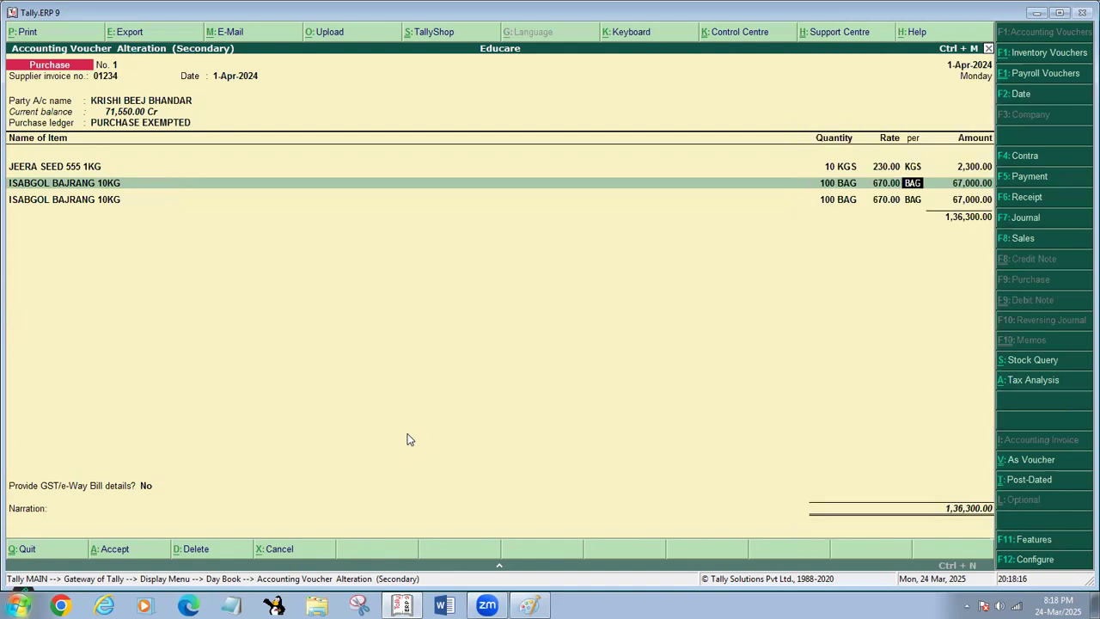
- Remove the duplicate ISABGOL BAJRANG 10KG line, end the item list and save the altered purchase voucher
{"action": "key", "text": "Delete"}
{"action": "key", "text": "Delete"}
{"action": "key", "text": "Delete"}
{"action": "key", "text": "Delete"}
{"action": "key", "text": "Delete"}
{"action": "key", "text": "Delete"}
{"action": "key", "text": "Delete"}
{"action": "key", "text": "Delete"}
{"action": "key", "text": "Delete"}
{"action": "key", "text": "Delete"}
{"action": "key", "text": "Delete"}
{"action": "key", "text": "Delete"}
{"action": "key", "text": "Delete"}
{"action": "key", "text": "Delete"}
{"action": "key", "text": "Delete"}
{"action": "key", "text": "Delete"}
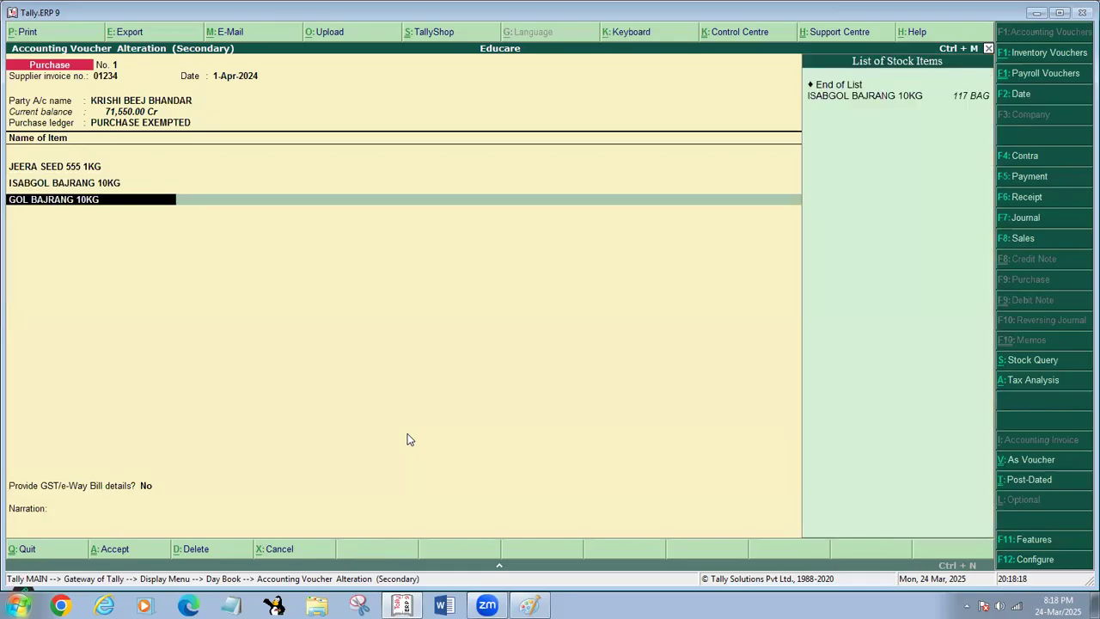
{"action": "key", "text": "Delete"}
{"action": "key", "text": "Delete"}
{"action": "key", "text": "Delete"}
{"action": "key", "text": "Delete"}
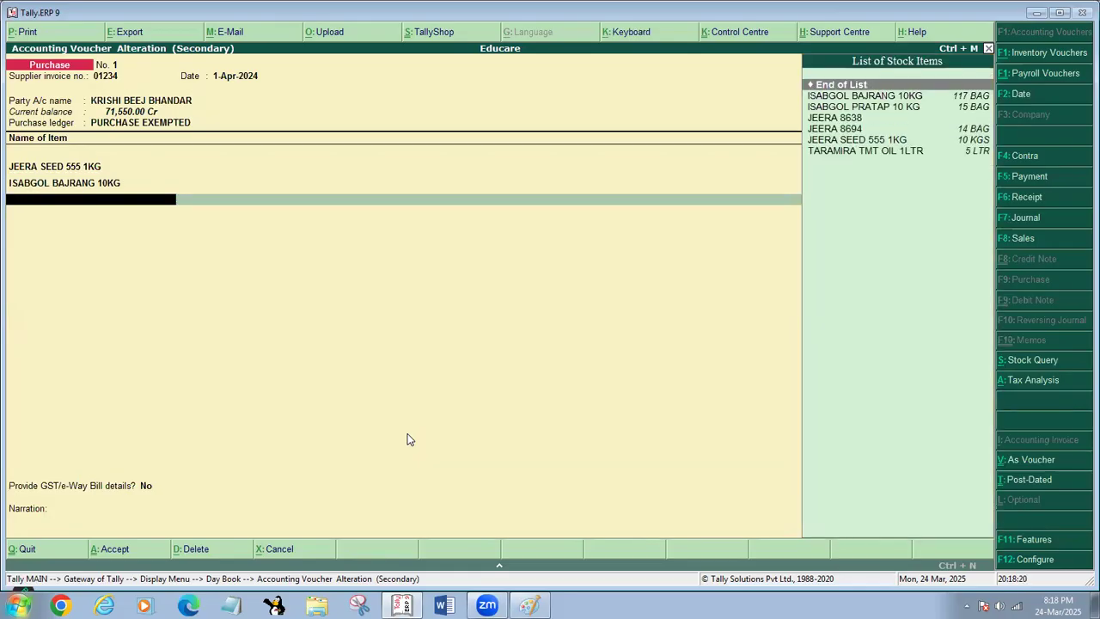
{"action": "key", "text": "Return"}
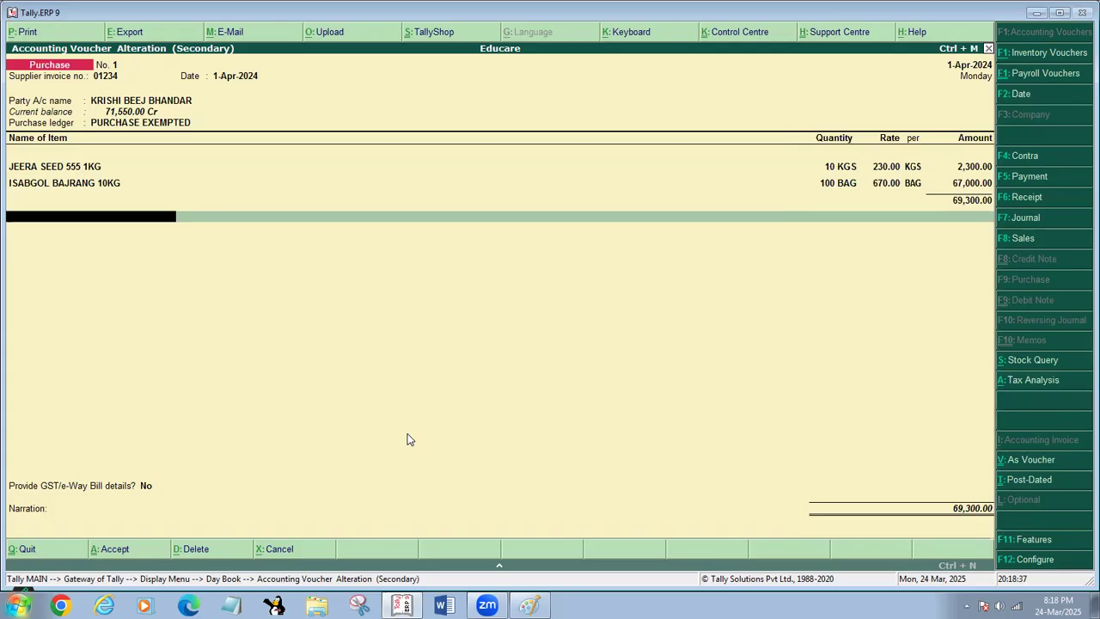
{"action": "key", "text": "Return"}
{"action": "key", "text": "Return"}
{"action": "key", "text": "Return"}
{"action": "key", "text": "Return"}
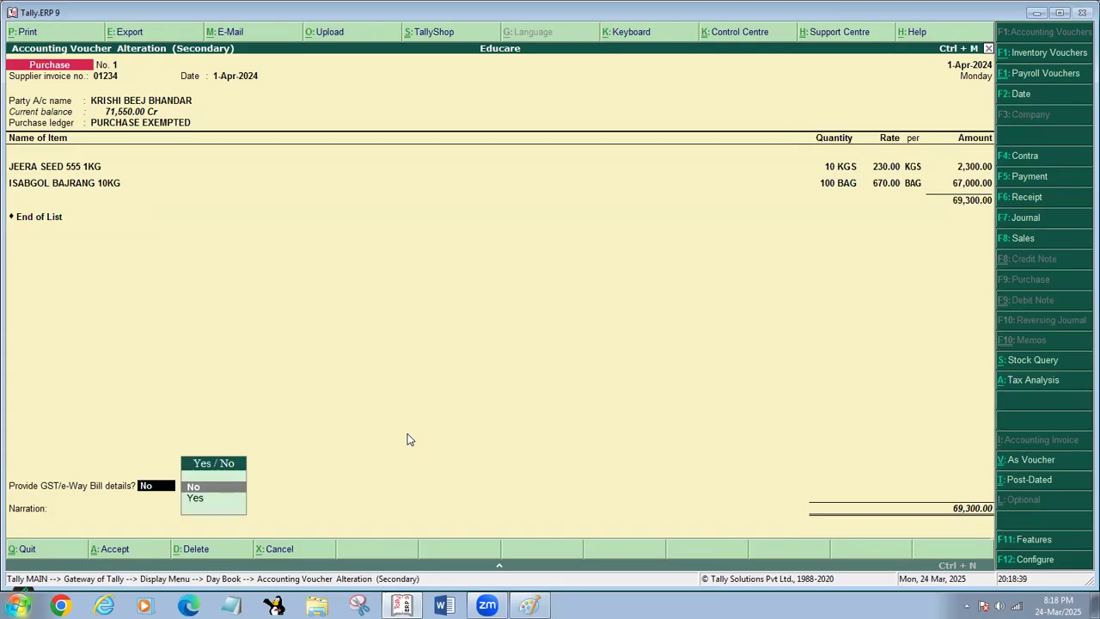
{"action": "key", "text": "Return"}
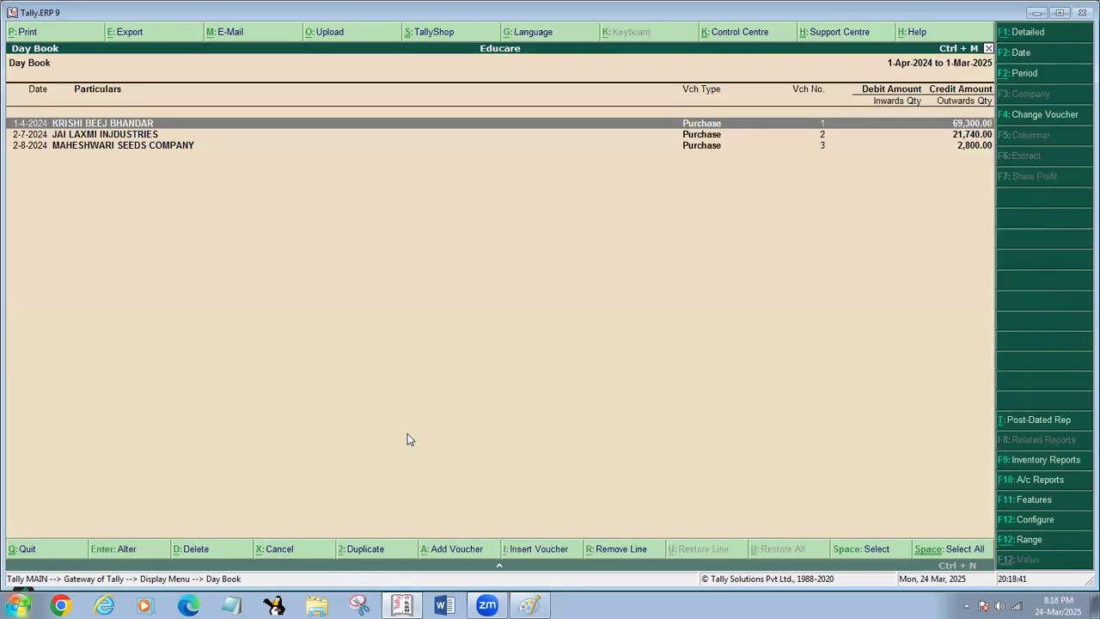
- View the JAI LAXMI INJDUSTRIES and MAHESHWARI SEEDS COMPANY purchase vouchers without altering them, and leave the Day Book
{"action": "key", "text": "Down"}
{"action": "key", "text": "Return"}
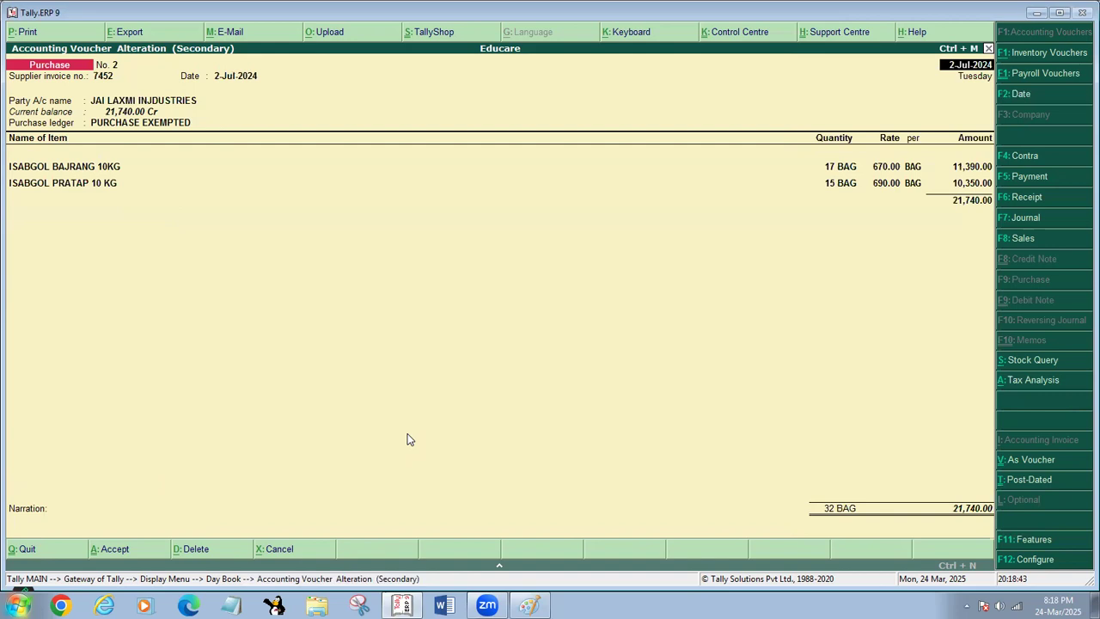
{"action": "key", "text": "Return"}
{"action": "key", "text": "Return"}
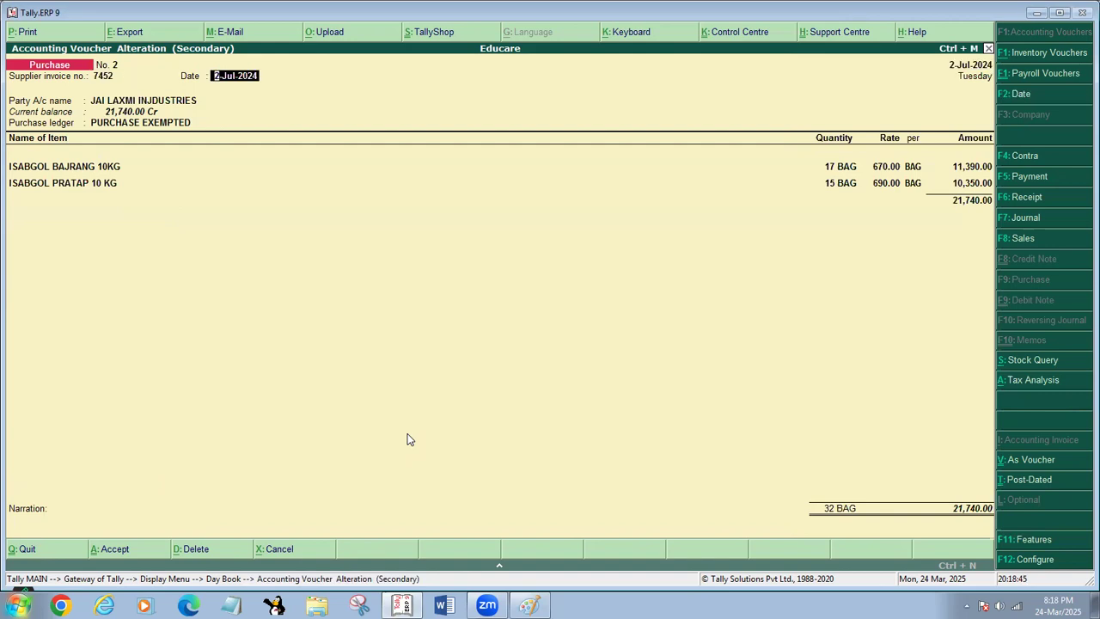
{"action": "key", "text": "Escape"}
{"action": "key", "text": "Return"}
{"action": "key", "text": "Down"}
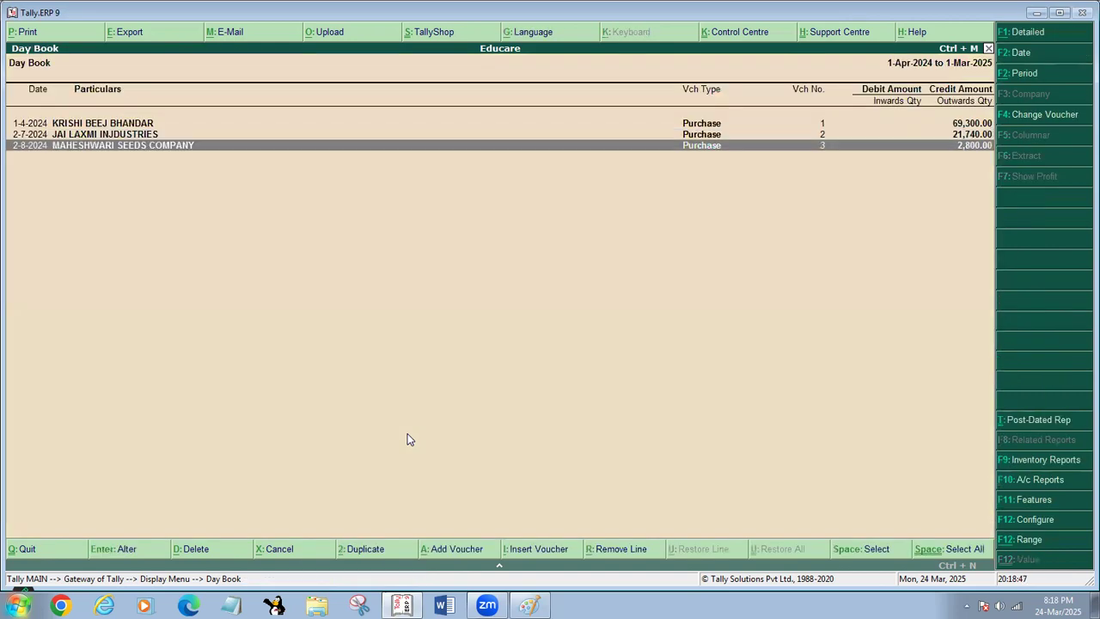
{"action": "key", "text": "Return"}
{"action": "key", "text": "Escape"}
- Open the TARAMIRA TMT OIL 1LTR stock item for alteration from the inventory masters and move past its name
{"action": "key", "text": "Escape"}
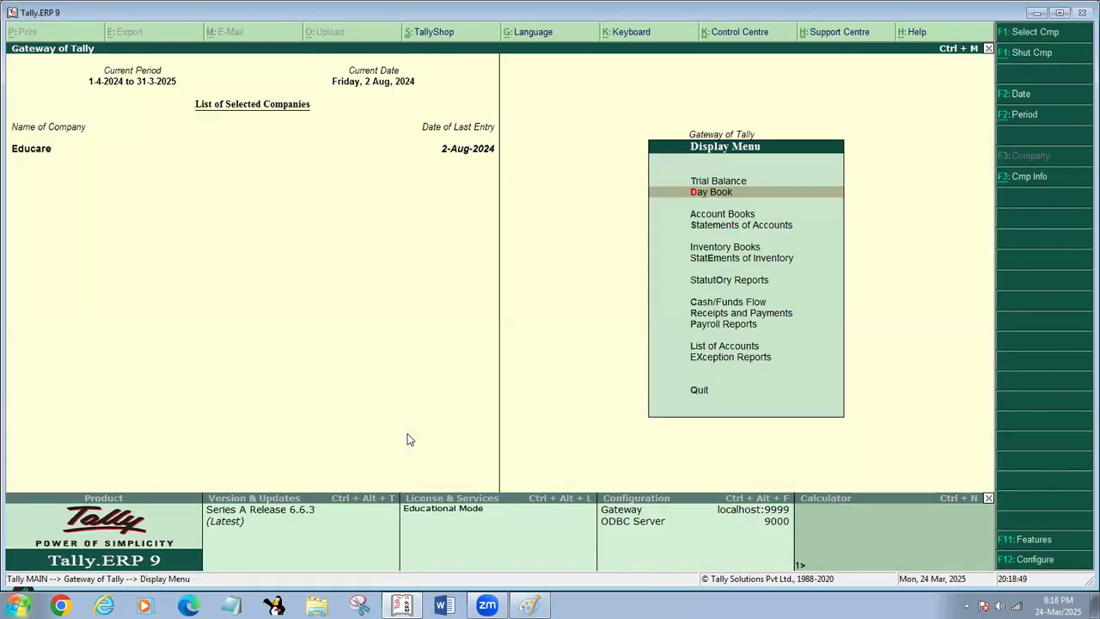
{"action": "key", "text": "Escape"}
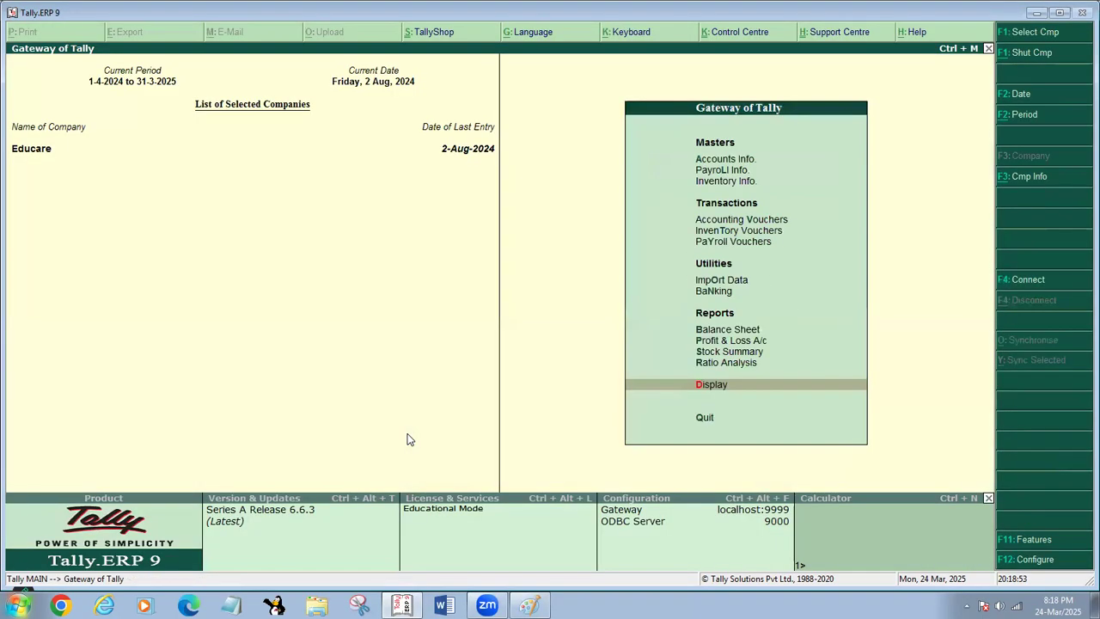
{"action": "key", "text": "i"}
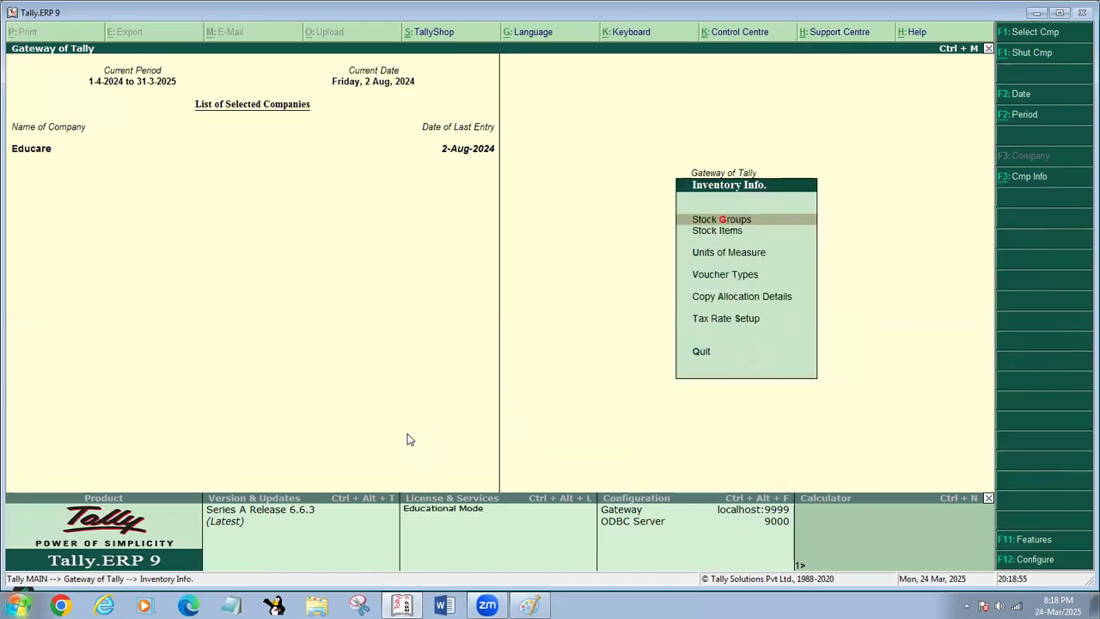
{"action": "key", "text": "i"}
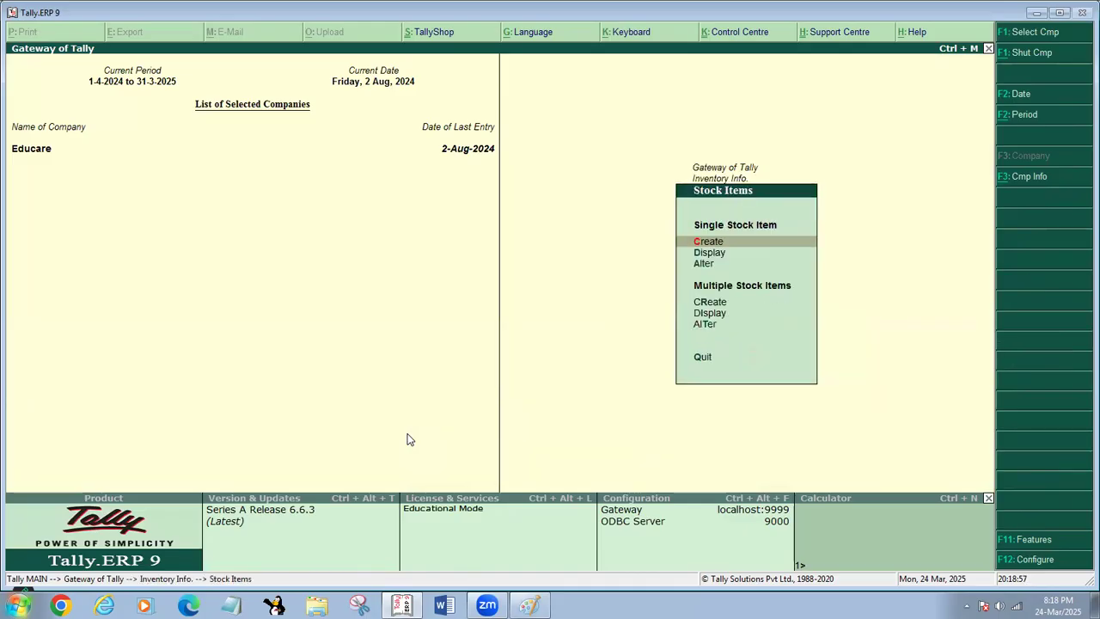
{"action": "key", "text": "a"}
{"action": "key", "text": "Down"}
{"action": "key", "text": "Down"}
{"action": "key", "text": "Down"}
{"action": "key", "text": "Down"}
{"action": "key", "text": "Down"}
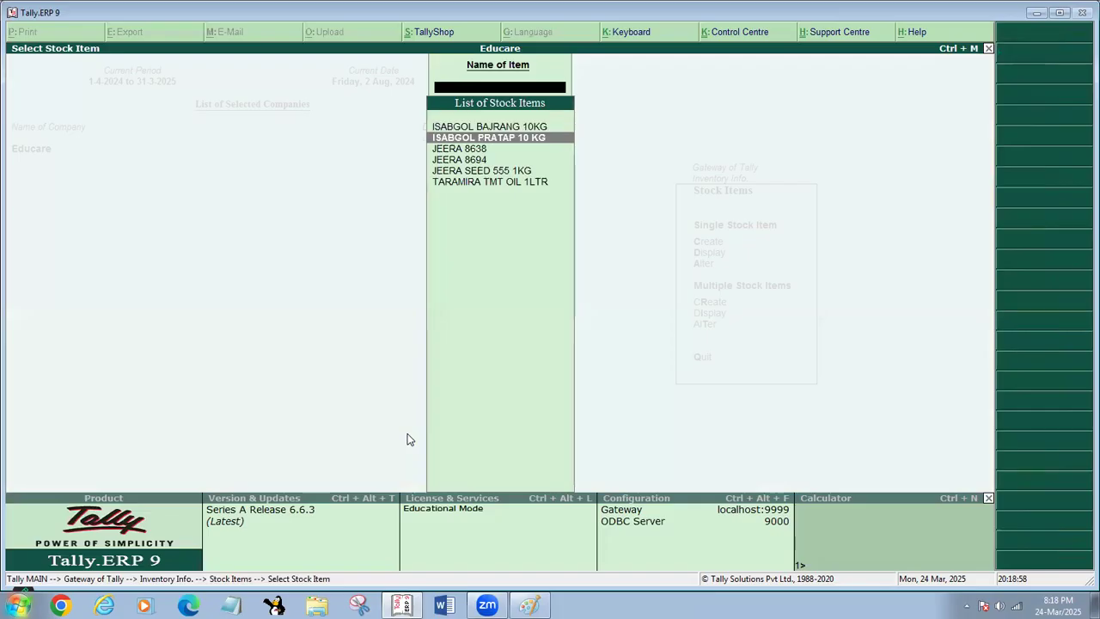
{"action": "key", "text": "Return"}
{"action": "key", "text": "Return"}
{"action": "key", "text": "Return"}
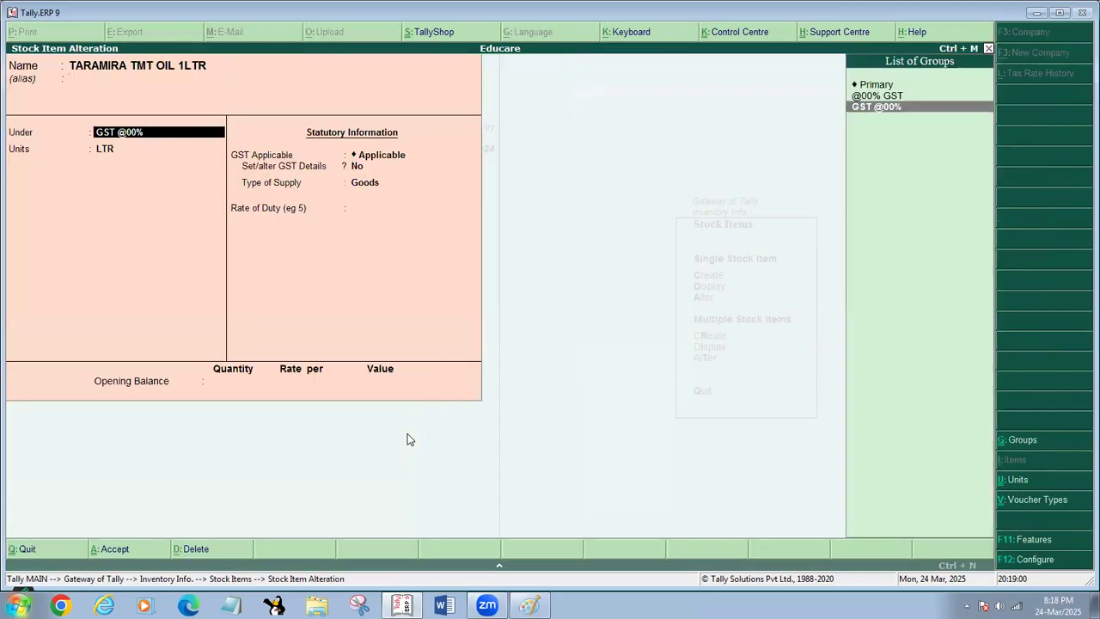
{"action": "key", "text": "Up"}
{"action": "key", "text": "Up"}
{"action": "key", "text": "Down"}
{"action": "key", "text": "Down"}
{"action": "key", "text": "Up"}
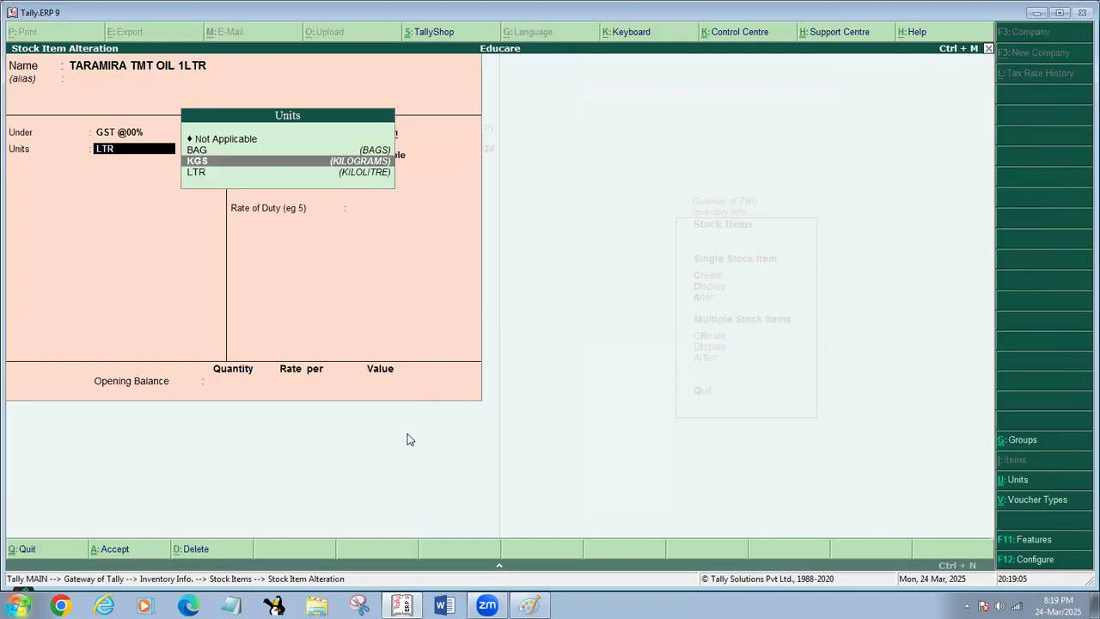
{"action": "key", "text": "Escape"}
{"action": "key", "text": "Return"}
{"action": "key", "text": "Return"}
- Change the unit of the TARAMIRA TMT OIL 1LTR stock item to BAG
{"action": "key", "text": "Return"}
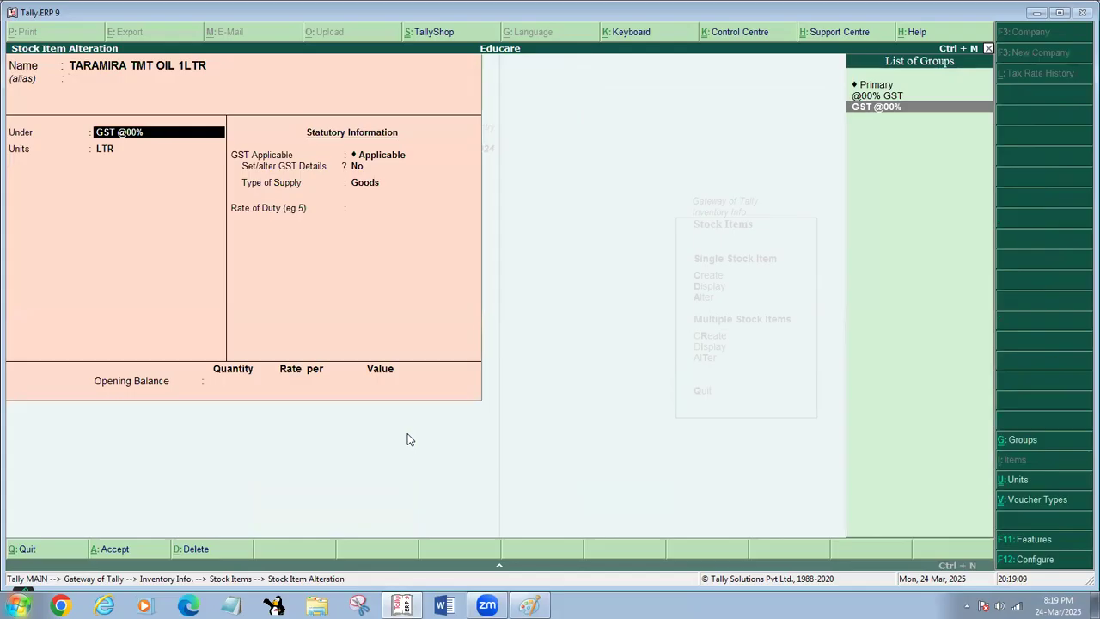
{"action": "key", "text": "Return"}
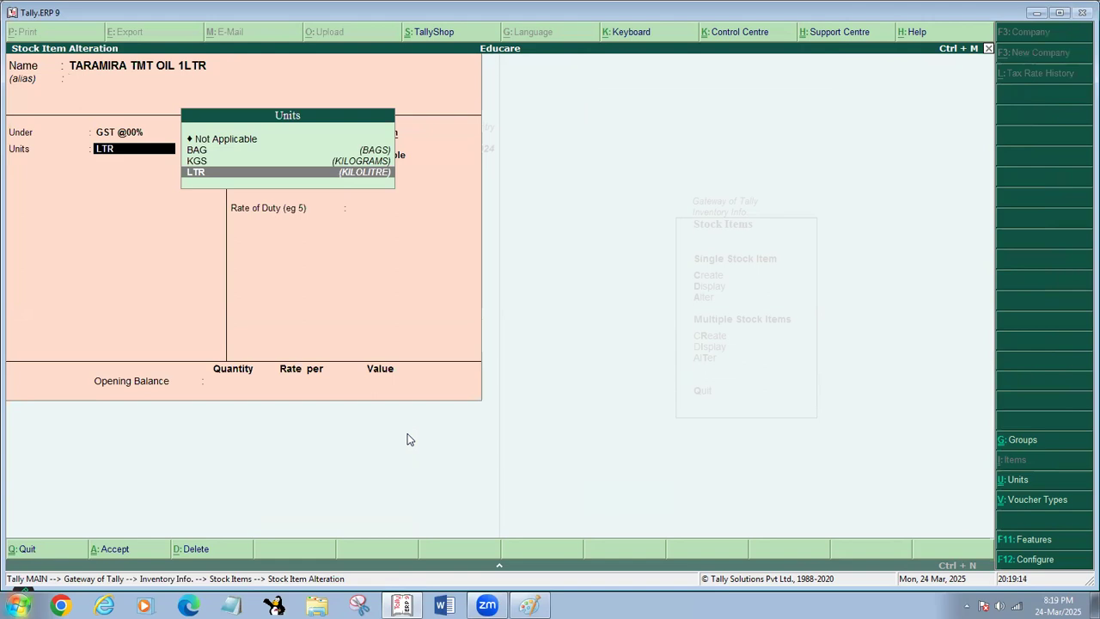
{"action": "key", "text": "Up"}
{"action": "key", "text": "Up"}
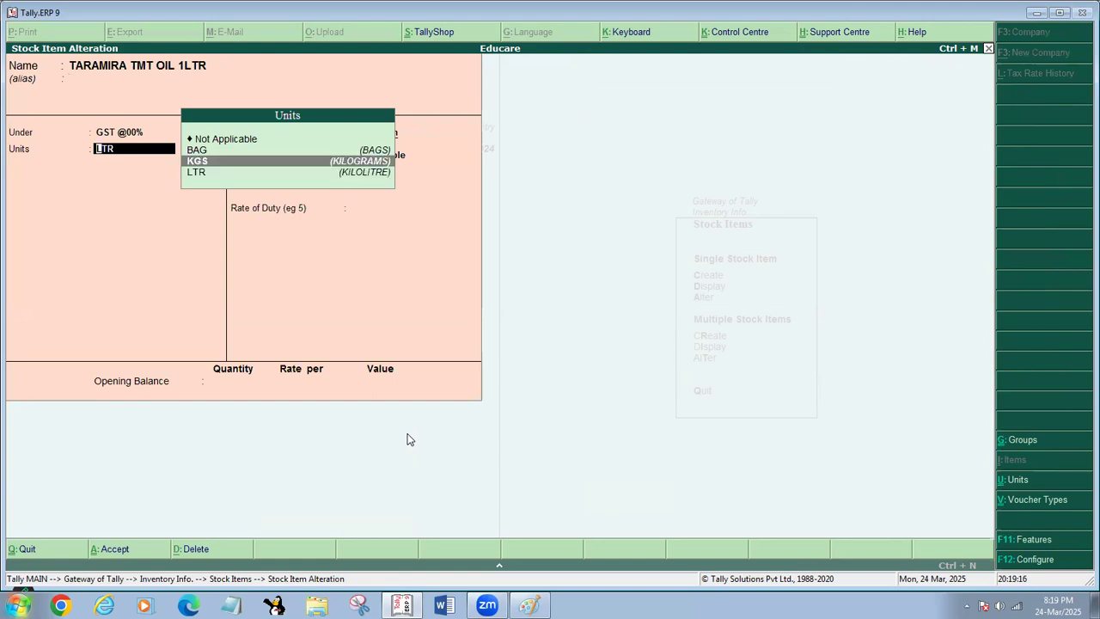
{"action": "key", "text": "Return"}
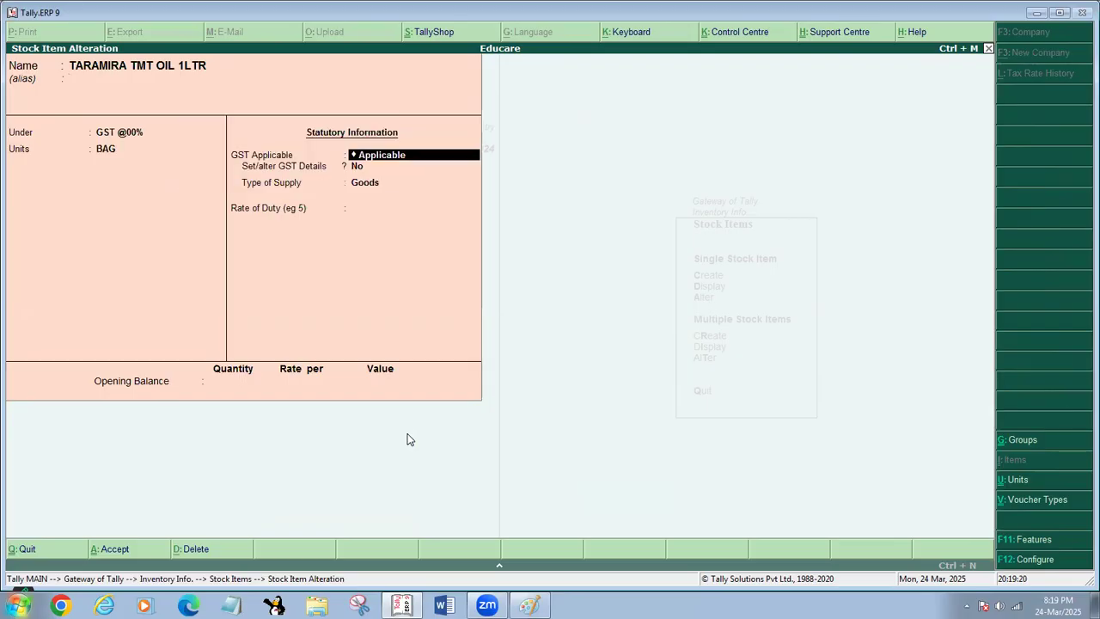
- Set the item's rate of duty to 0, keep its other GST settings and save the altered stock item
{"action": "key", "text": "Return"}
{"action": "key", "text": "Return"}
{"action": "key", "text": "Return"}
{"action": "type", "text": "0"}
{"action": "key", "text": "Return"}
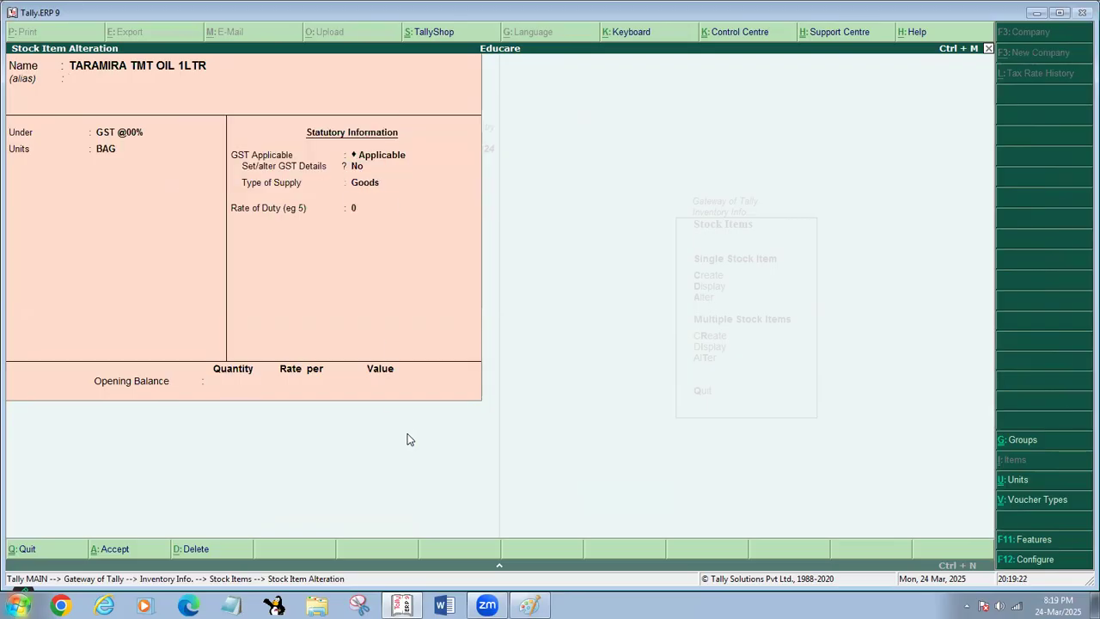
{"action": "key", "text": "Return"}
{"action": "key", "text": "Return"}
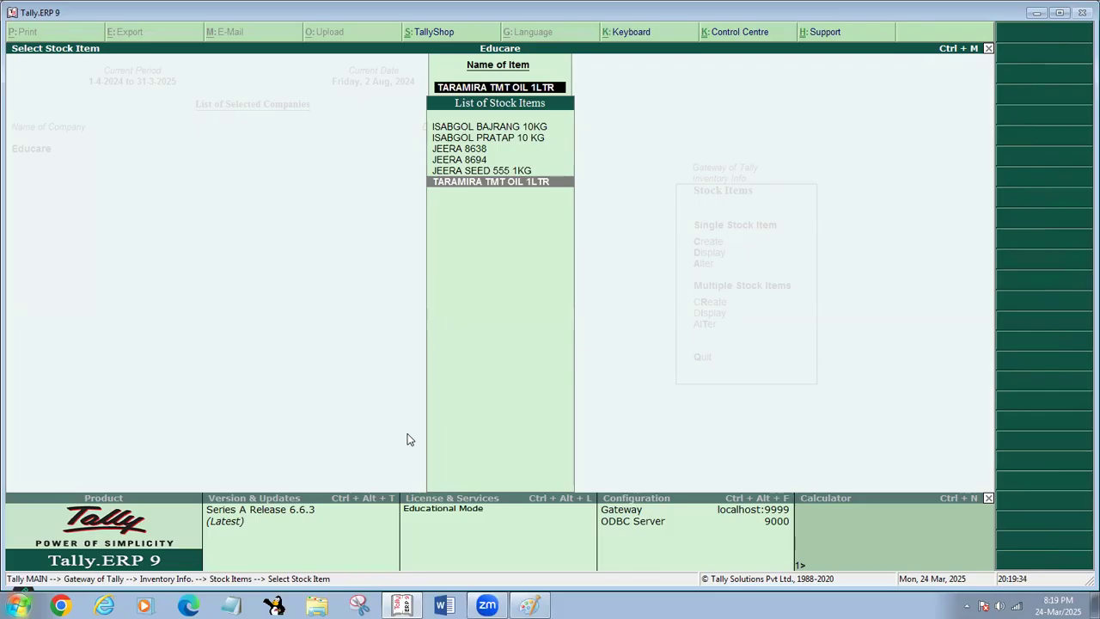
- Leave the stock item alteration and inventory masters and open the Display Menu
{"action": "key", "text": "Escape"}
{"action": "key", "text": "Escape"}
{"action": "key", "text": "Escape"}
{"action": "key", "text": "Escape"}
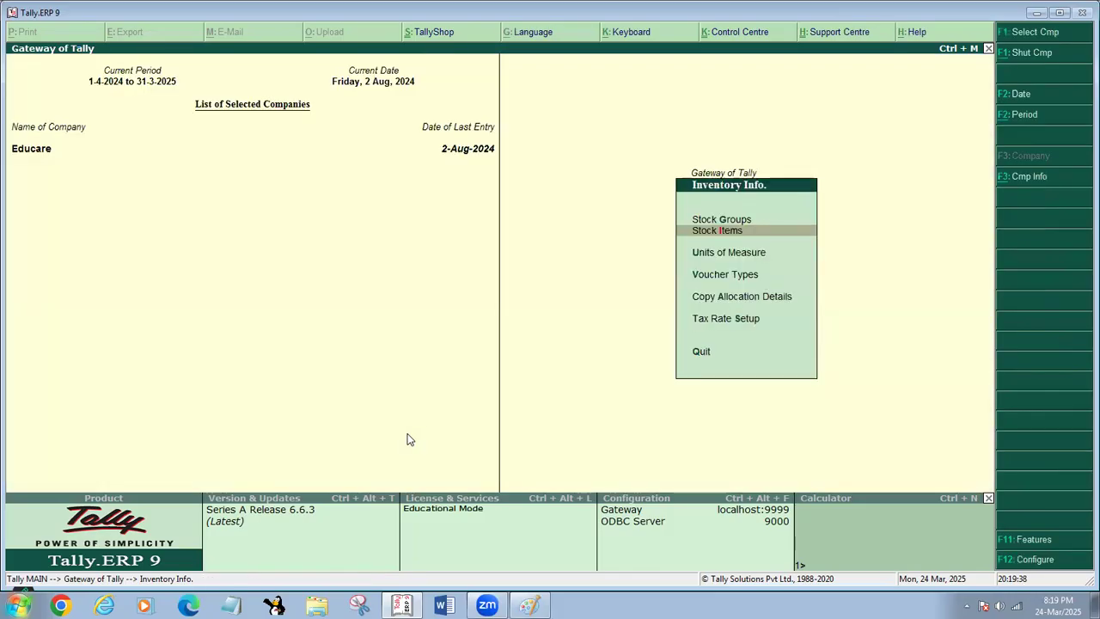
{"action": "key", "text": "d"}
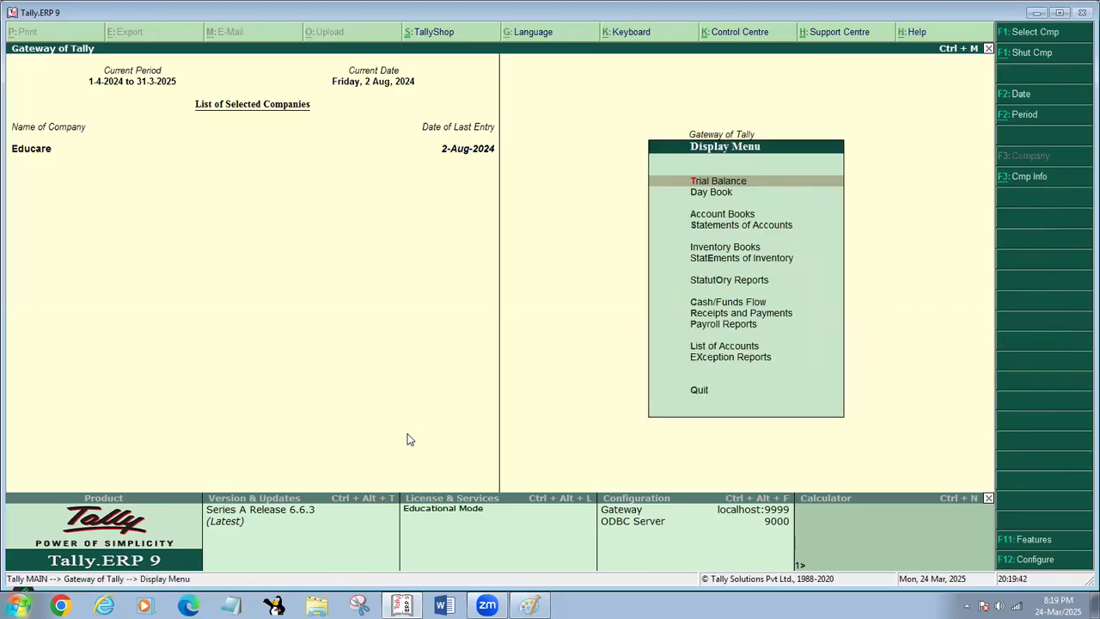
{"action": "key", "text": "a"}
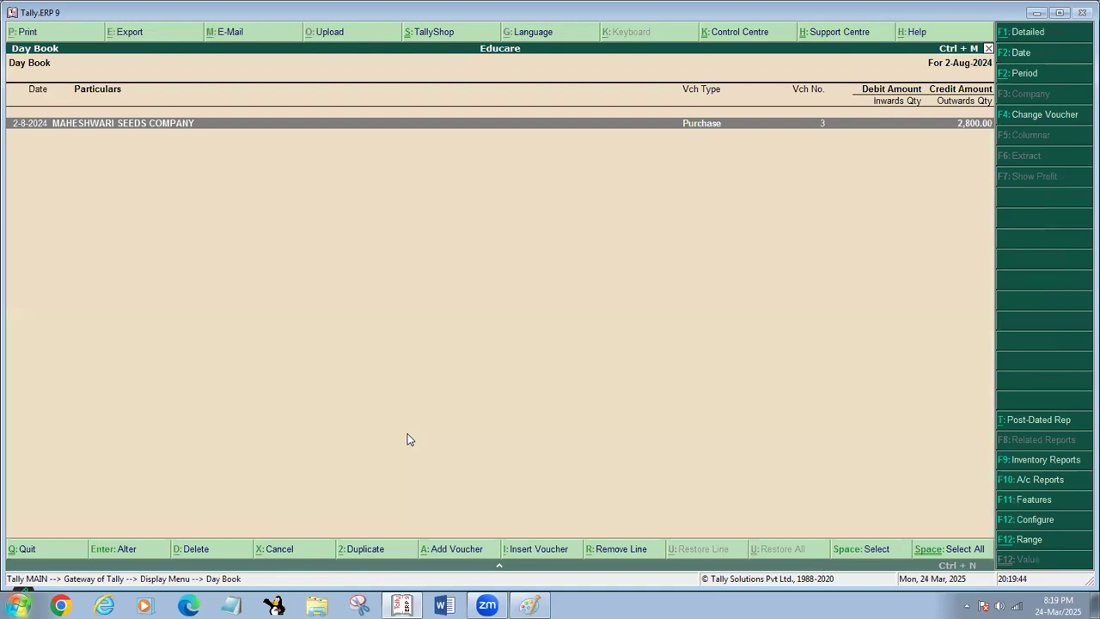
{"action": "key", "text": "alt+F2"}
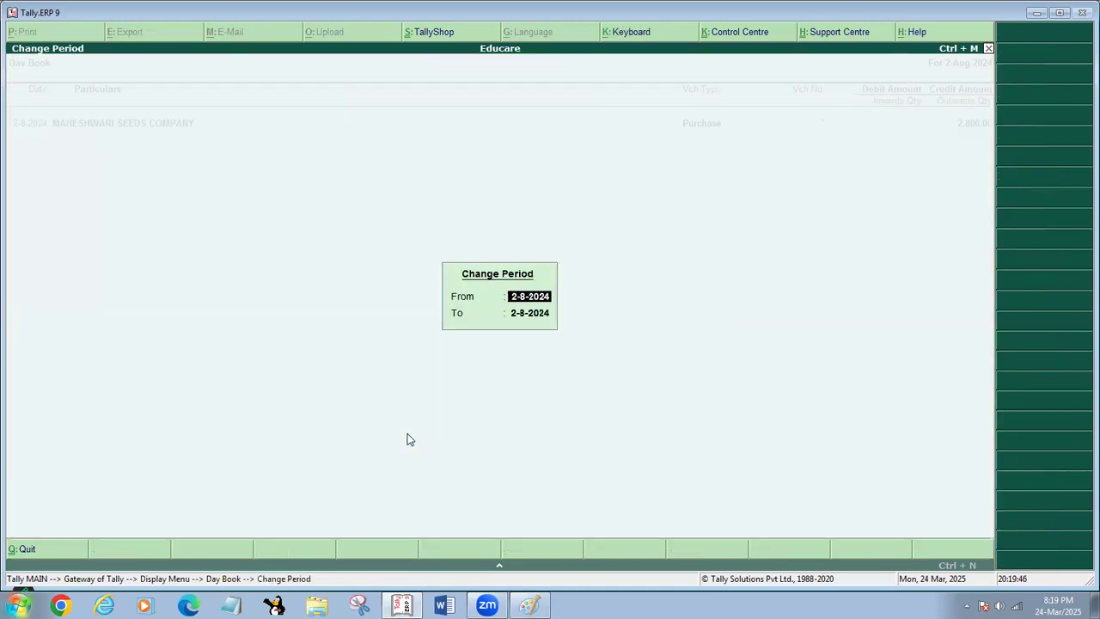
{"action": "type", "text": "1-4-2"}
{"action": "key", "text": "Escape"}
{"action": "key", "text": "Escape"}
{"action": "key", "text": "Escape"}
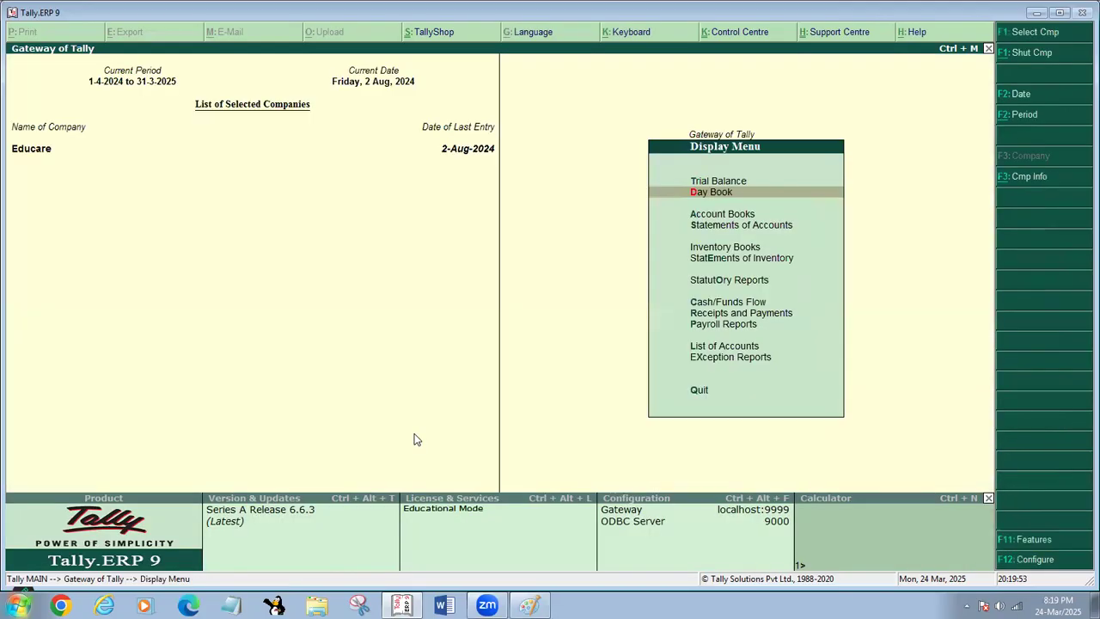
{"action": "key", "text": "i"}
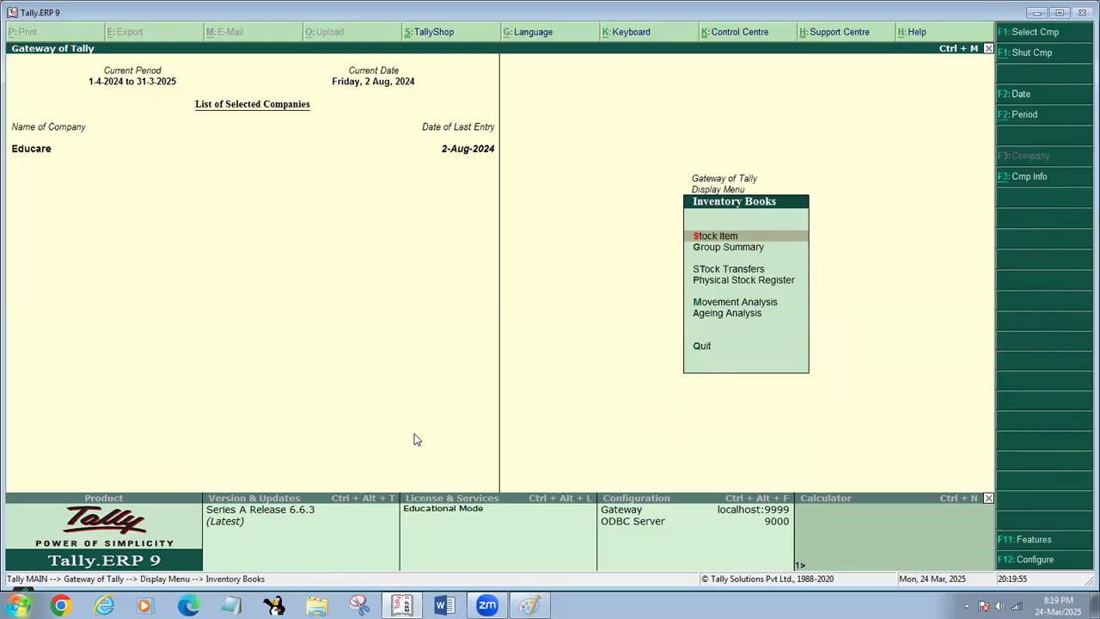
{"action": "key", "text": "Escape"}
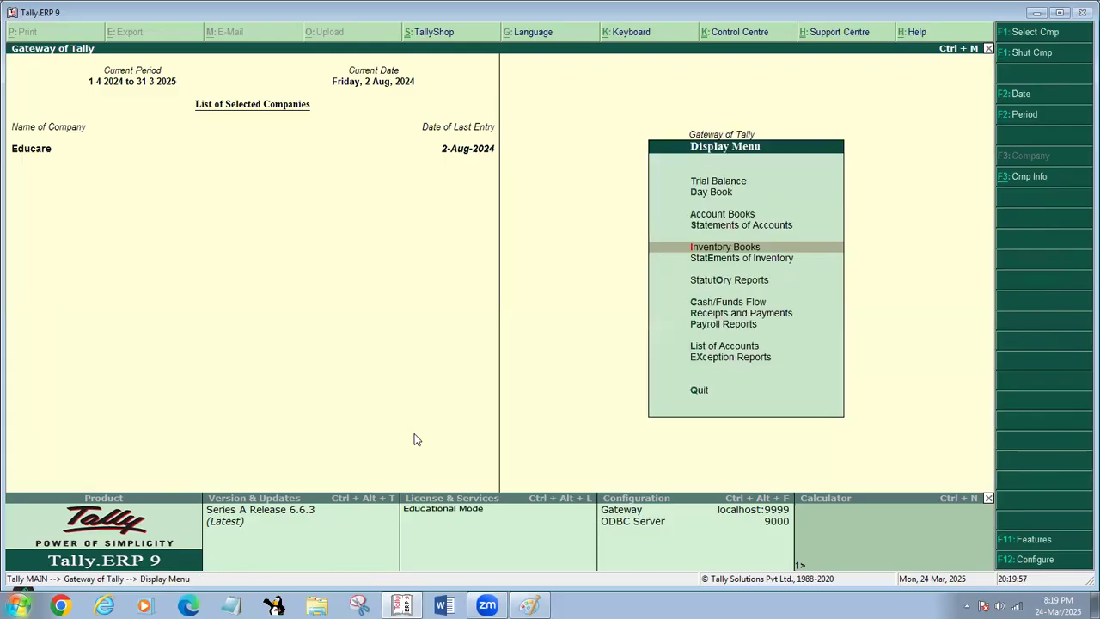
- Open the JAI LAXMI INJDUSTRIES ledger from the account books and bring up its purchase voucher for alteration
{"action": "key", "text": "a"}
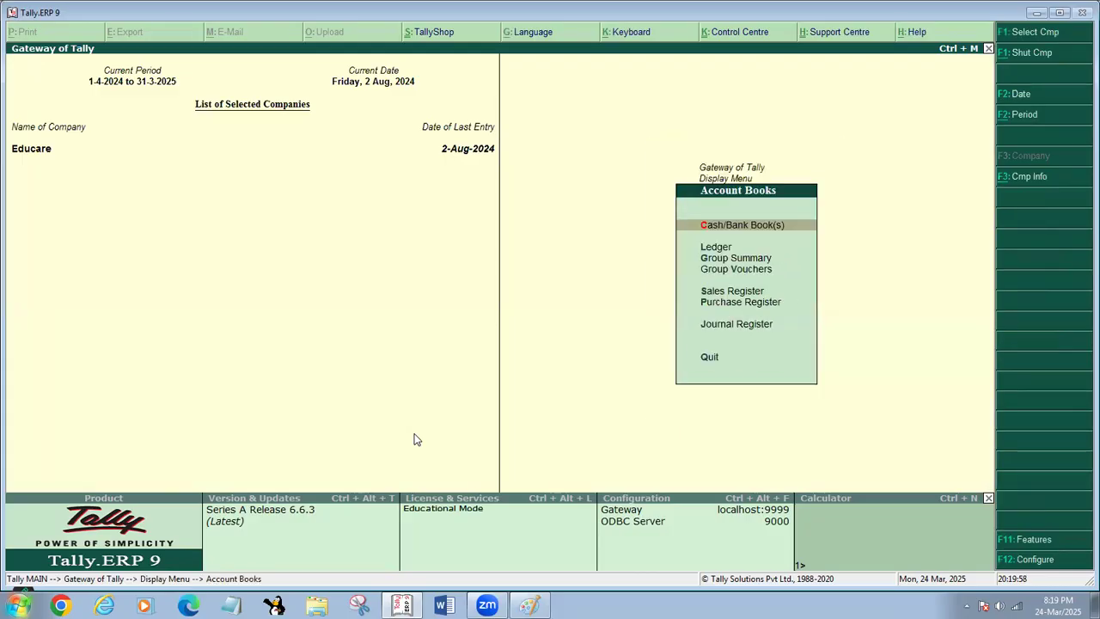
{"action": "key", "text": "l"}
{"action": "key", "text": "Down"}
{"action": "key", "text": "Down"}
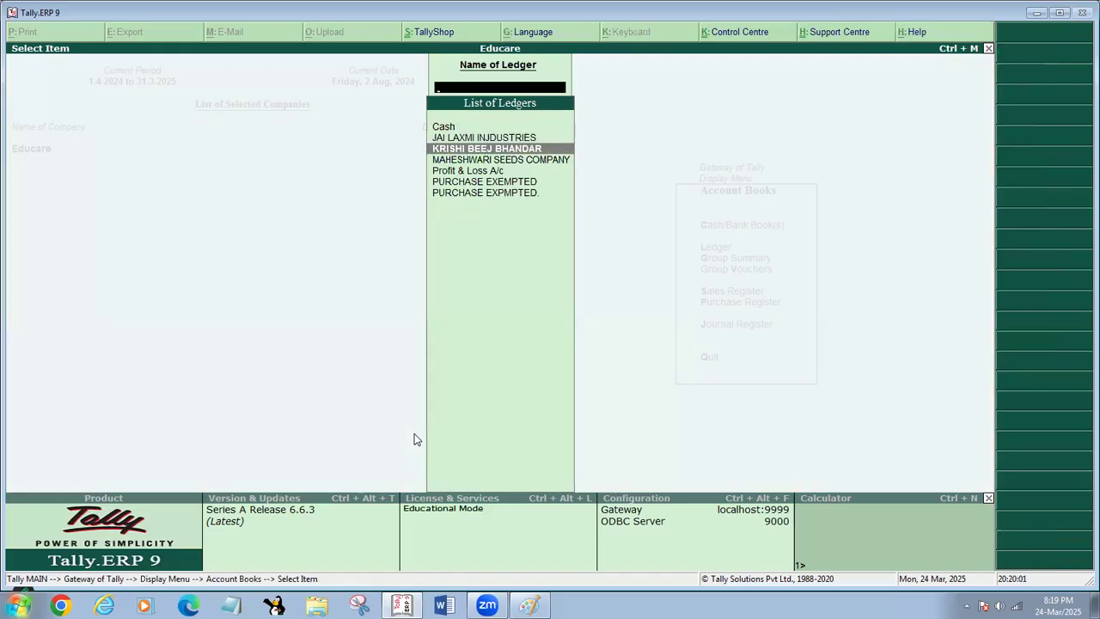
{"action": "key", "text": "Up"}
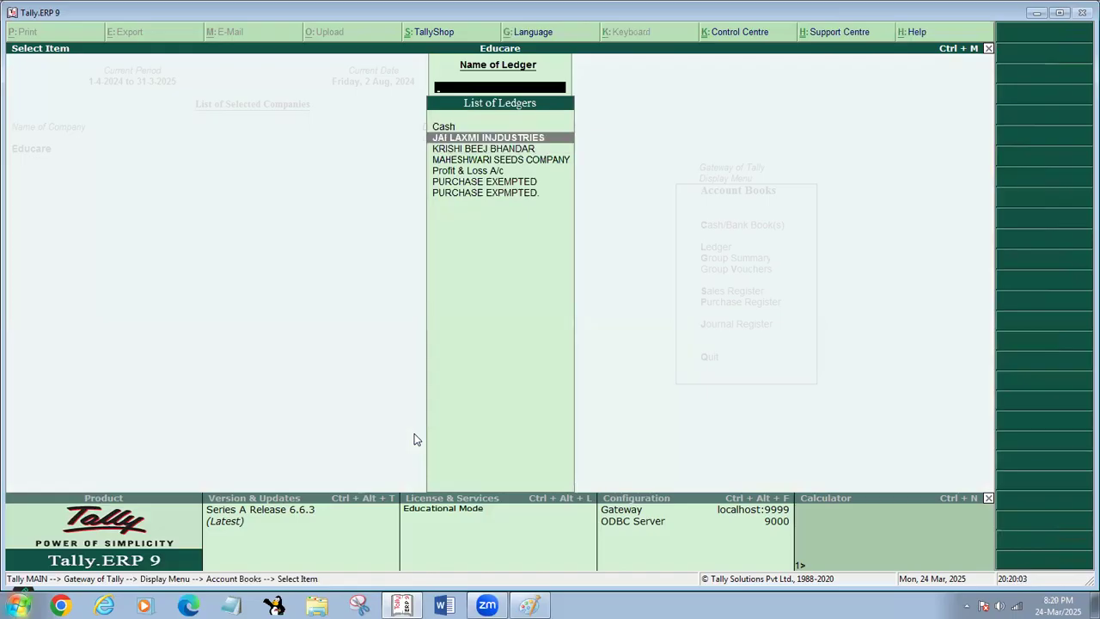
{"action": "key", "text": "Return"}
{"action": "key", "text": "Return"}
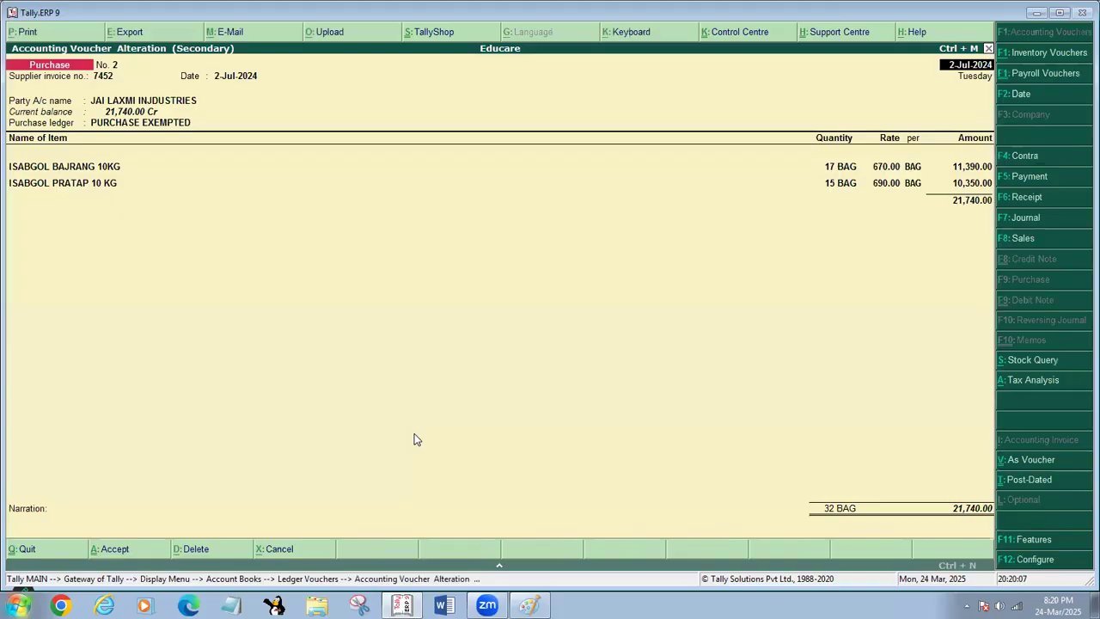
- Add TARAMIRA TMT OIL 1LTR as a new item line below ISABGOL PRATAP 10 KG in the purchase voucher
{"action": "key", "text": "Return"}
{"action": "key", "text": "Return"}
{"action": "key", "text": "Return"}
{"action": "key", "text": "Return"}
{"action": "key", "text": "Return"}
{"action": "key", "text": "Return"}
{"action": "key", "text": "Return"}
{"action": "key", "text": "Return"}
{"action": "key", "text": "Return"}
{"action": "key", "text": "Return"}
{"action": "key", "text": "Return"}
{"action": "key", "text": "Return"}
{"action": "key", "text": "Return"}
{"action": "key", "text": "Return"}
{"action": "key", "text": "Return"}
{"action": "key", "text": "Return"}
{"action": "key", "text": "Return"}
{"action": "key", "text": "Return"}
{"action": "key", "text": "Return"}
{"action": "key", "text": "Return"}
{"action": "key", "text": "Return"}
{"action": "key", "text": "Return"}
{"action": "key", "text": "Return"}
{"action": "key", "text": "Return"}
{"action": "type", "text": "T"}
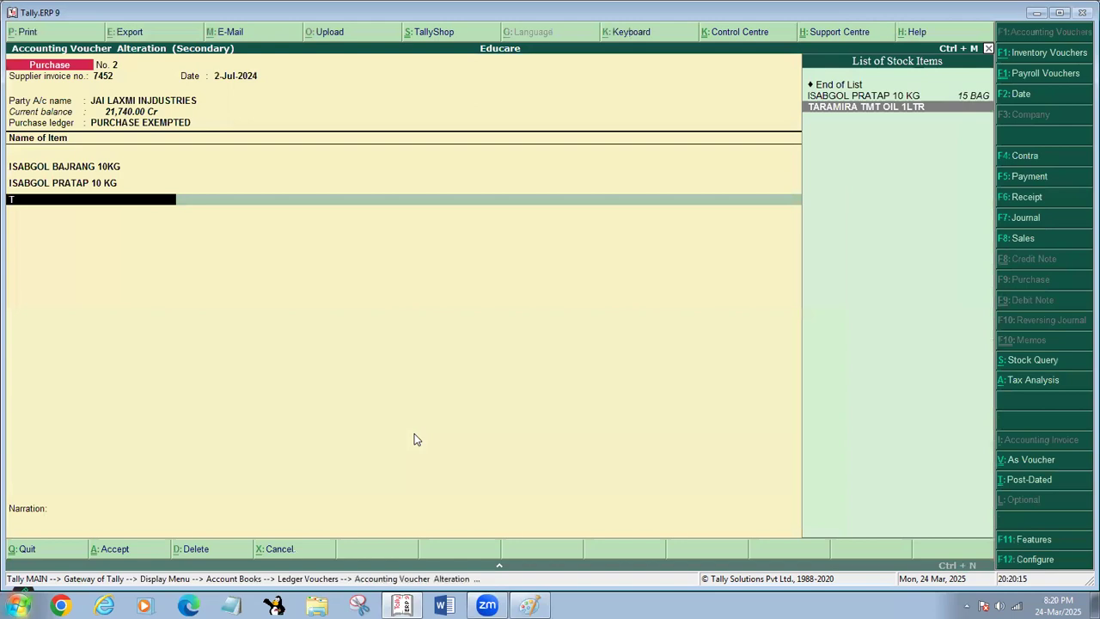
{"action": "key", "text": "Return"}
- Enter a quantity of 10 bags at a rate of 250 per bag for the TARAMIRA TMT OIL 1LTR line
{"action": "type", "text": "10"}
{"action": "key", "text": "Return"}
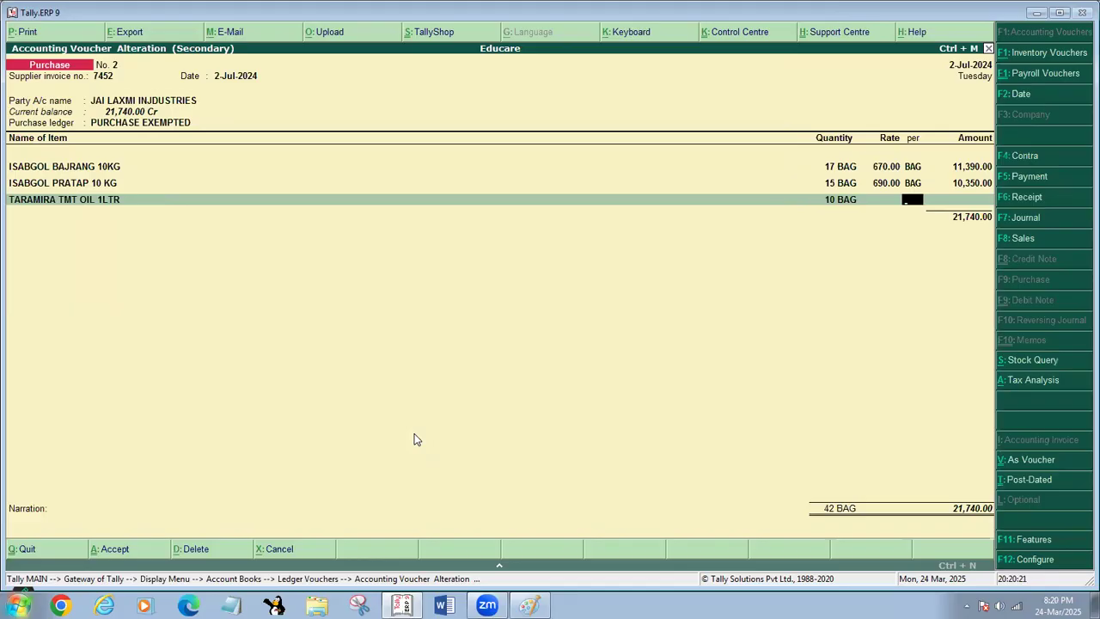
{"action": "type", "text": "250"}
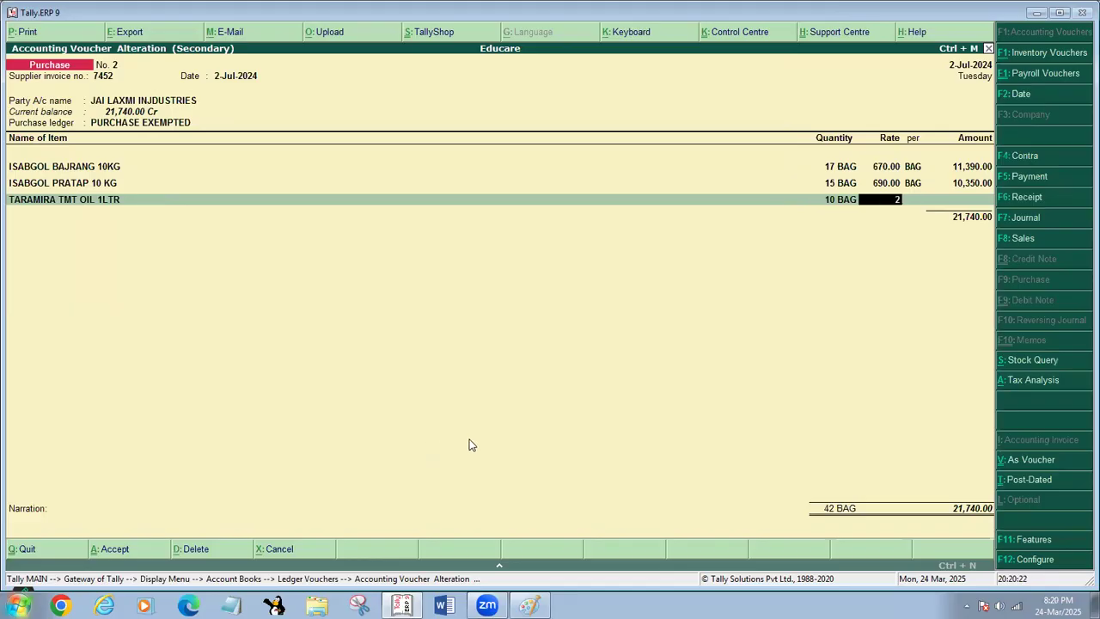
{"action": "key", "text": "Return"}
{"action": "key", "text": "Return"}
{"action": "key", "text": "Return"}
{"action": "key", "text": "Return"}
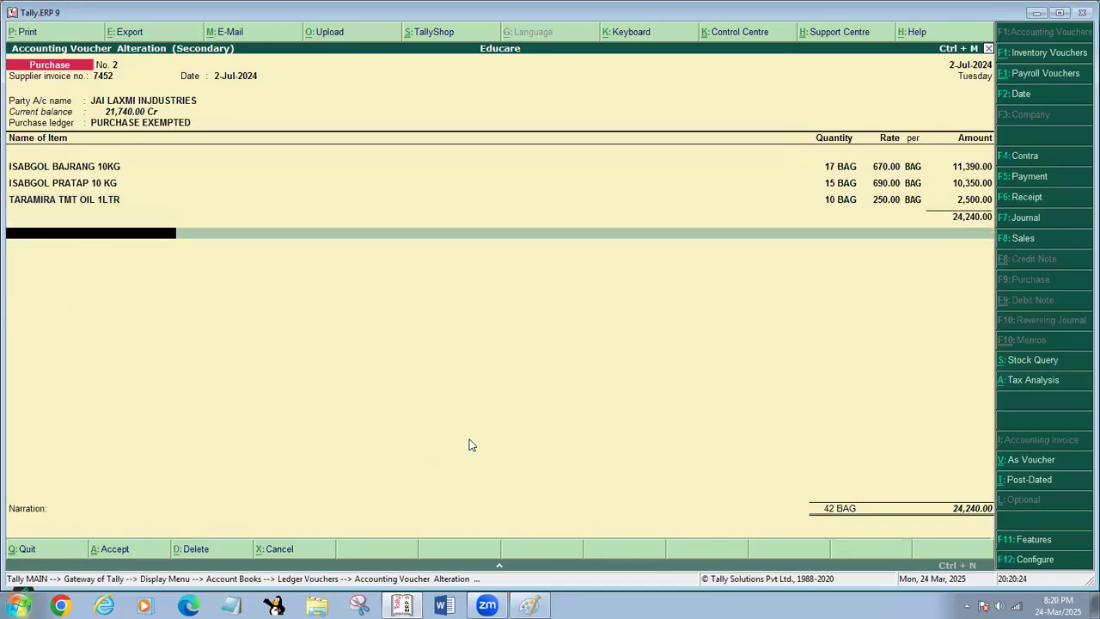
- End the item list, save the altered purchase voucher and return to the Gateway of Tally
{"action": "key", "text": "Return"}
{"action": "key", "text": "Return"}
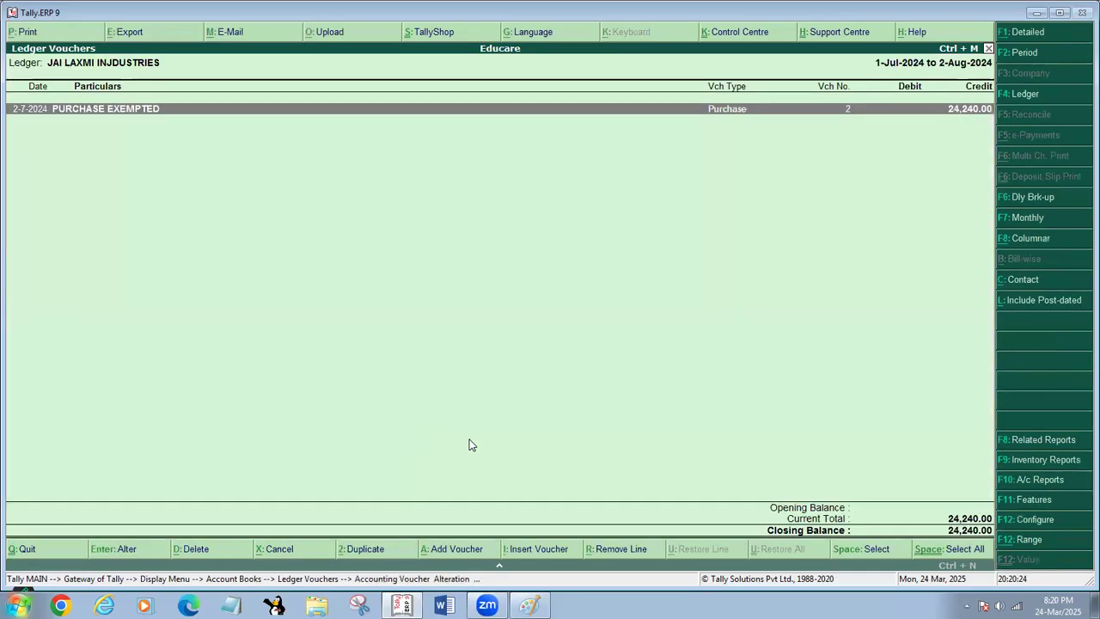
{"action": "key", "text": "Escape"}
{"action": "key", "text": "Escape"}
{"action": "key", "text": "Escape"}
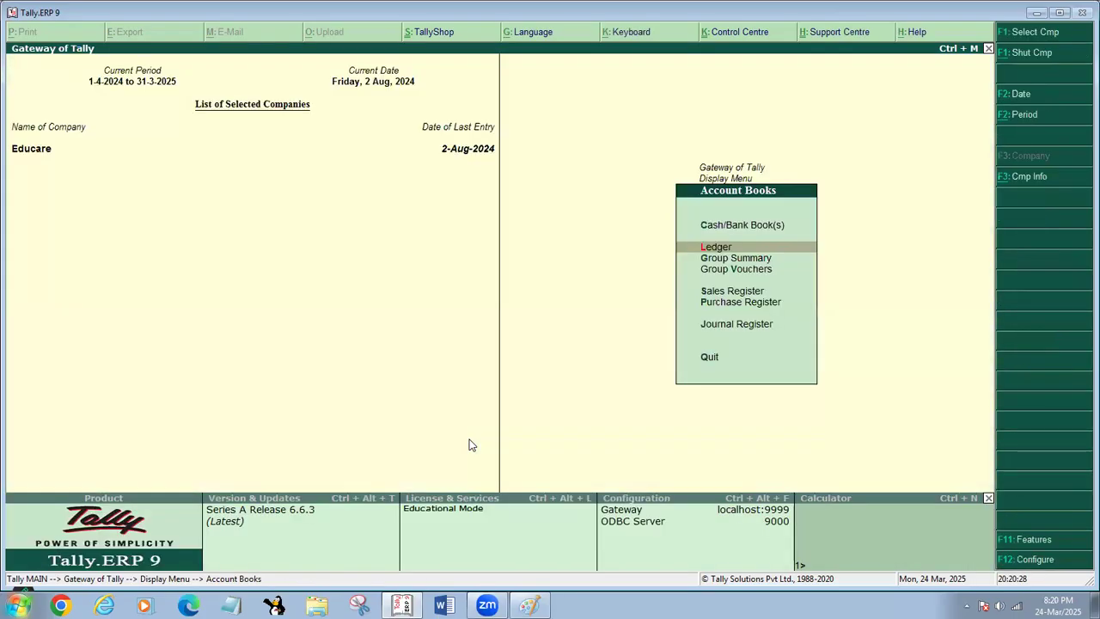
{"action": "key", "text": "Escape"}
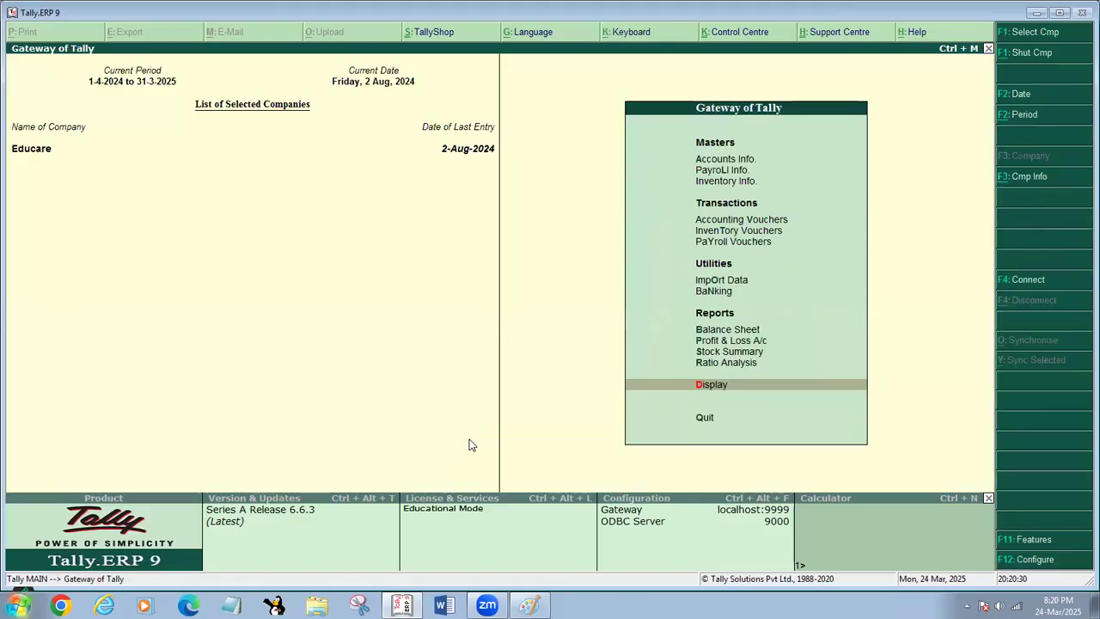
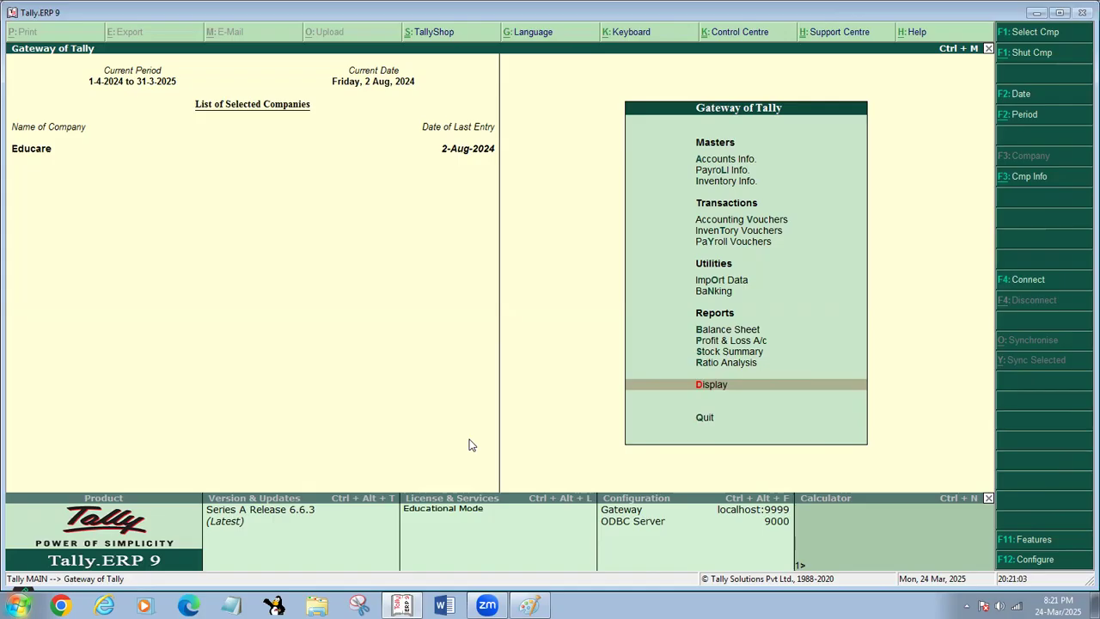
- Alter the BAG unit of measure by changing its symbol to BAGG and save the unit
{"action": "key", "text": "i"}
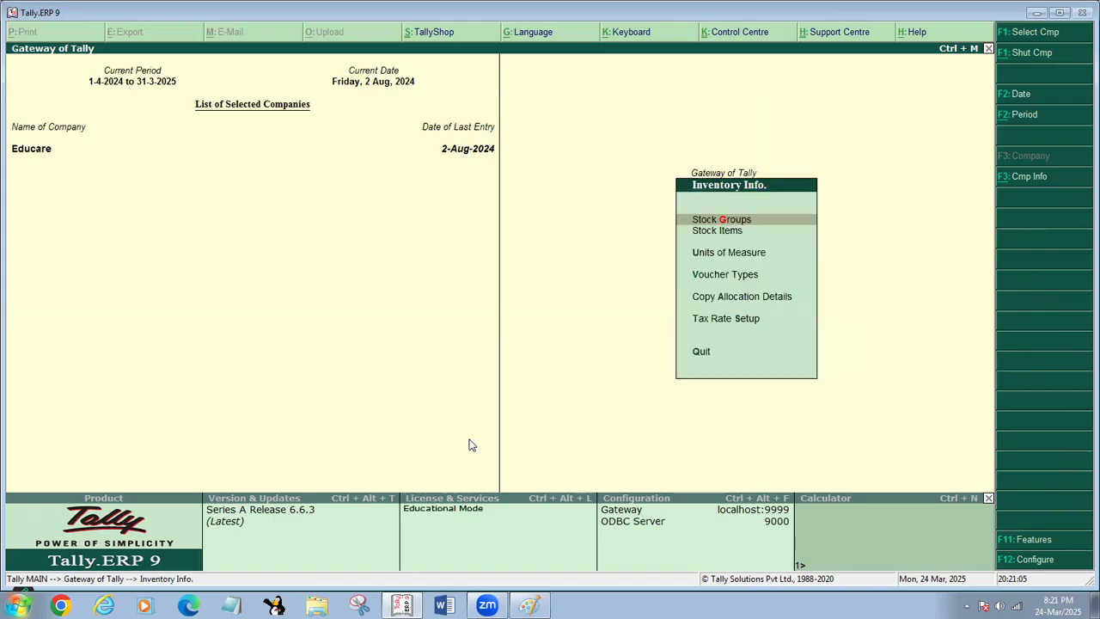
{"action": "key", "text": "u"}
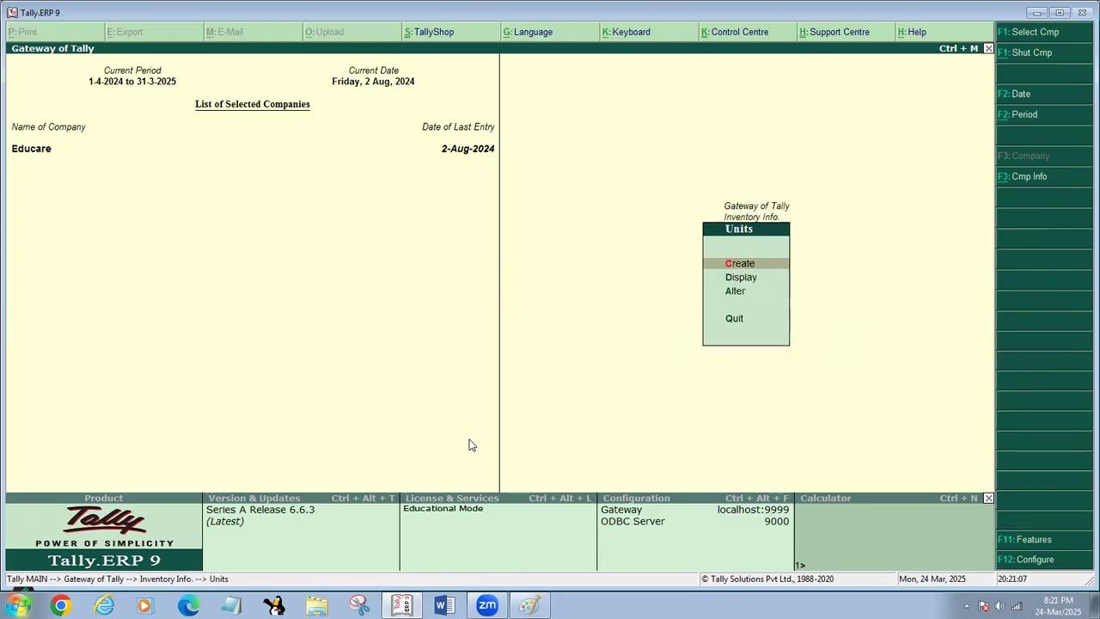
{"action": "key", "text": "a"}
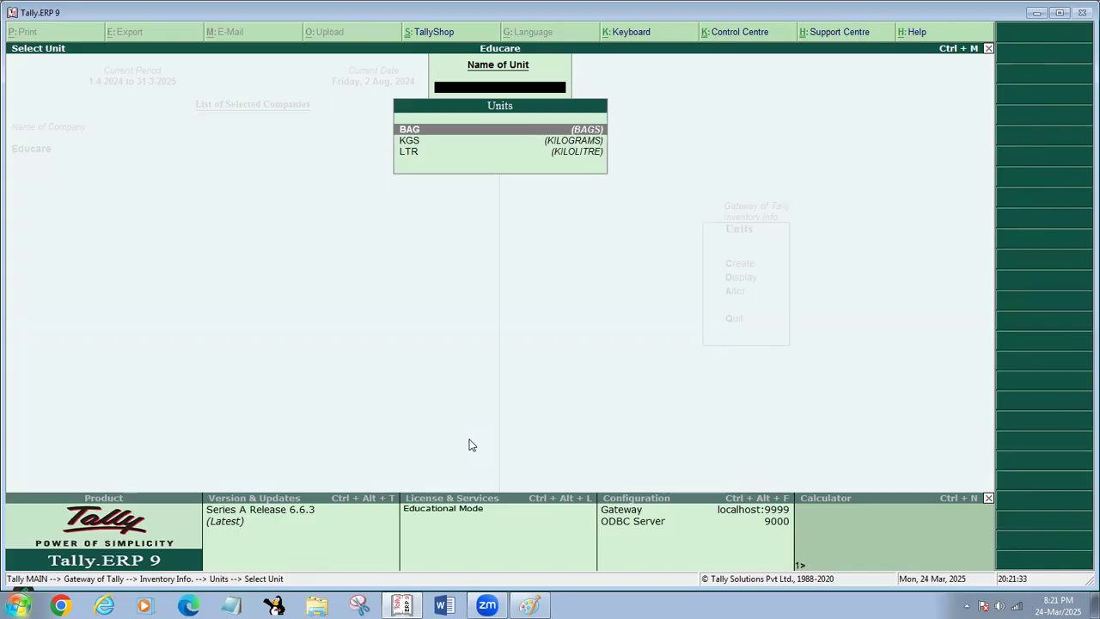
{"action": "key", "text": "Return"}
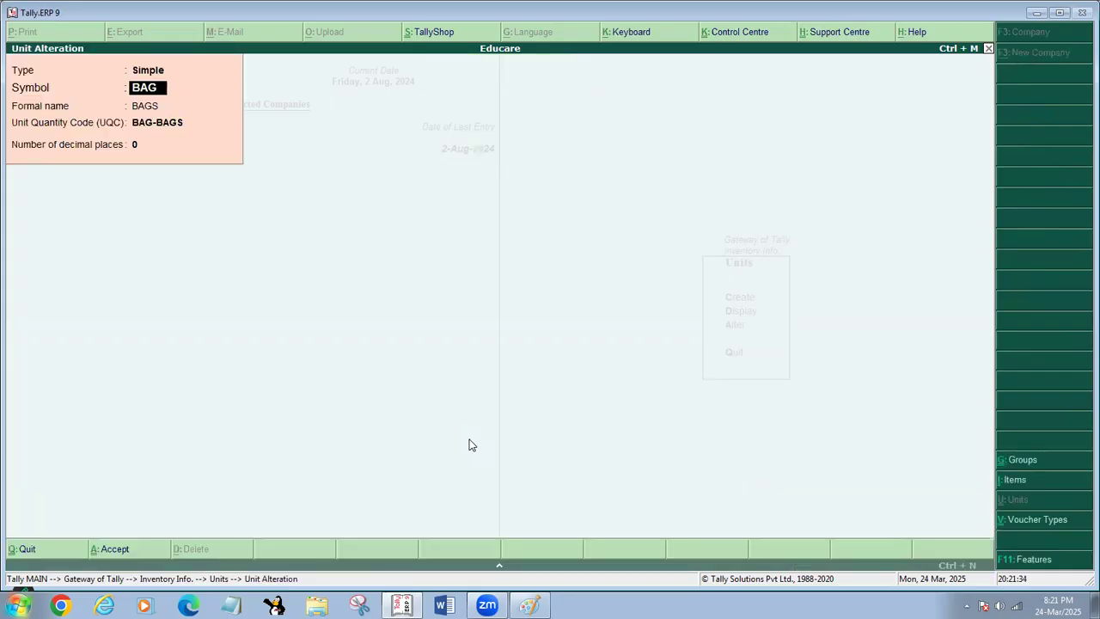
{"action": "type", "text": "BAGG"}
{"action": "key", "text": "Return"}
{"action": "key", "text": "Return"}
{"action": "key", "text": "Return"}
{"action": "key", "text": "Return"}
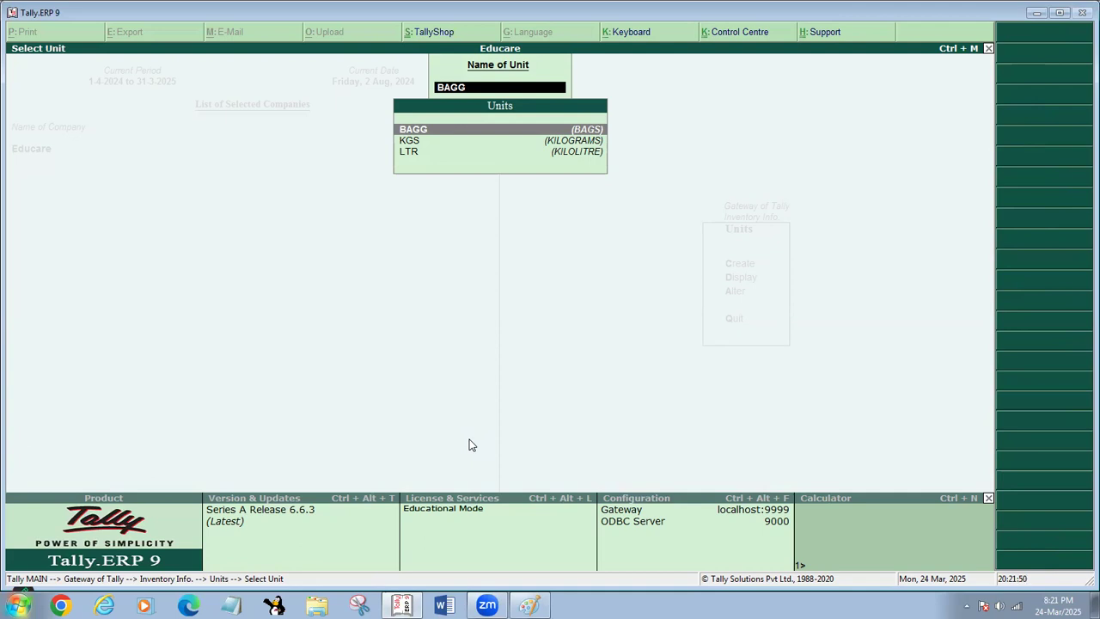
- Change the BAGG unit's symbol back to BAG, save it and return to the Gateway of Tally
{"action": "key", "text": "Return"}
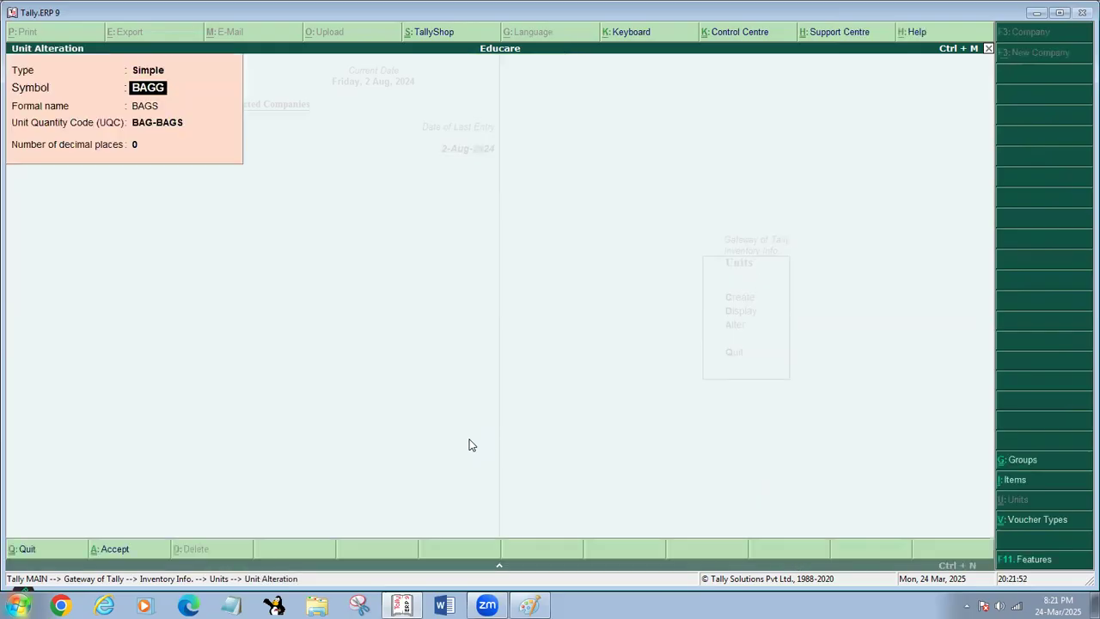
{"action": "type", "text": "BAG"}
{"action": "key", "text": "Return"}
{"action": "key", "text": "Return"}
{"action": "key", "text": "Return"}
{"action": "key", "text": "Return"}
{"action": "key", "text": "Return"}
{"action": "key", "text": "Return"}
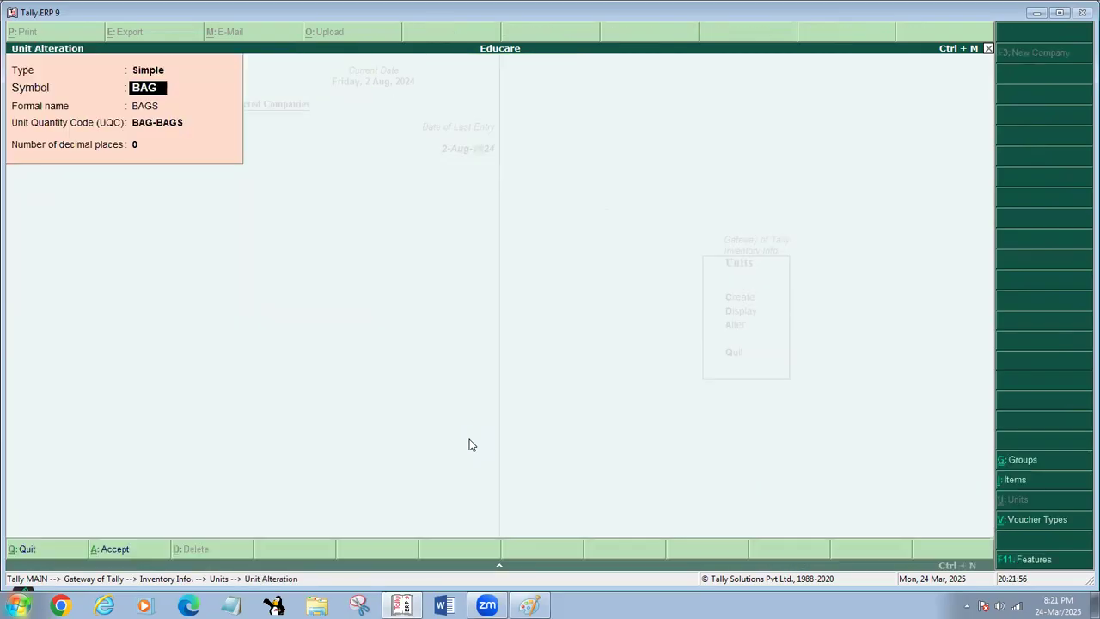
{"action": "key", "text": "Escape"}
{"action": "key", "text": "Escape"}
{"action": "key", "text": "a"}
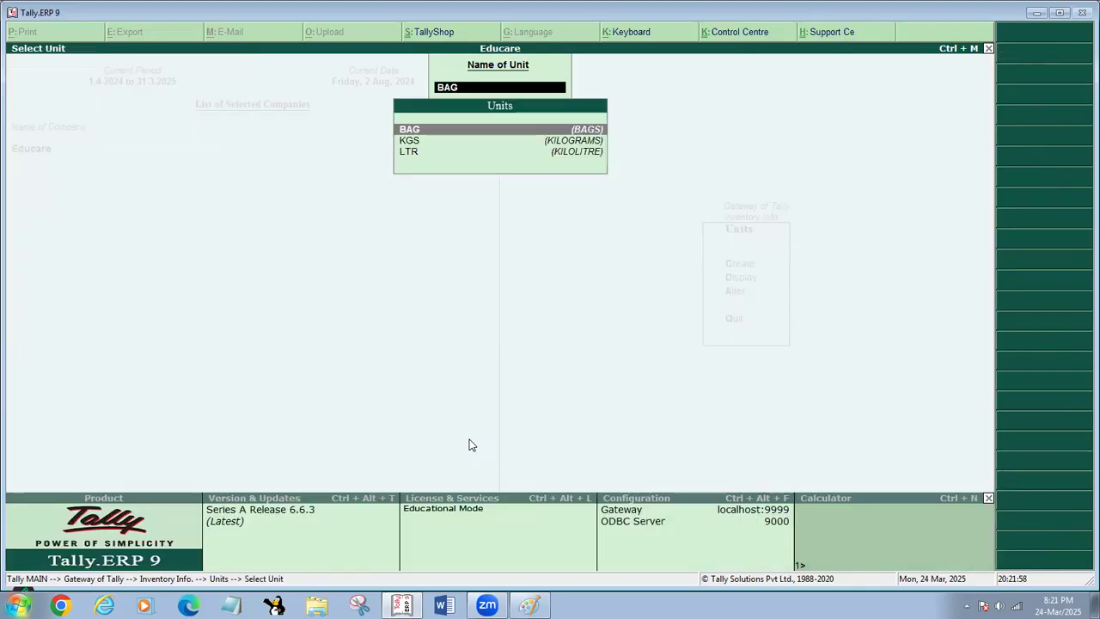
{"action": "key", "text": "Escape"}
{"action": "key", "text": "Escape"}
{"action": "key", "text": "Escape"}
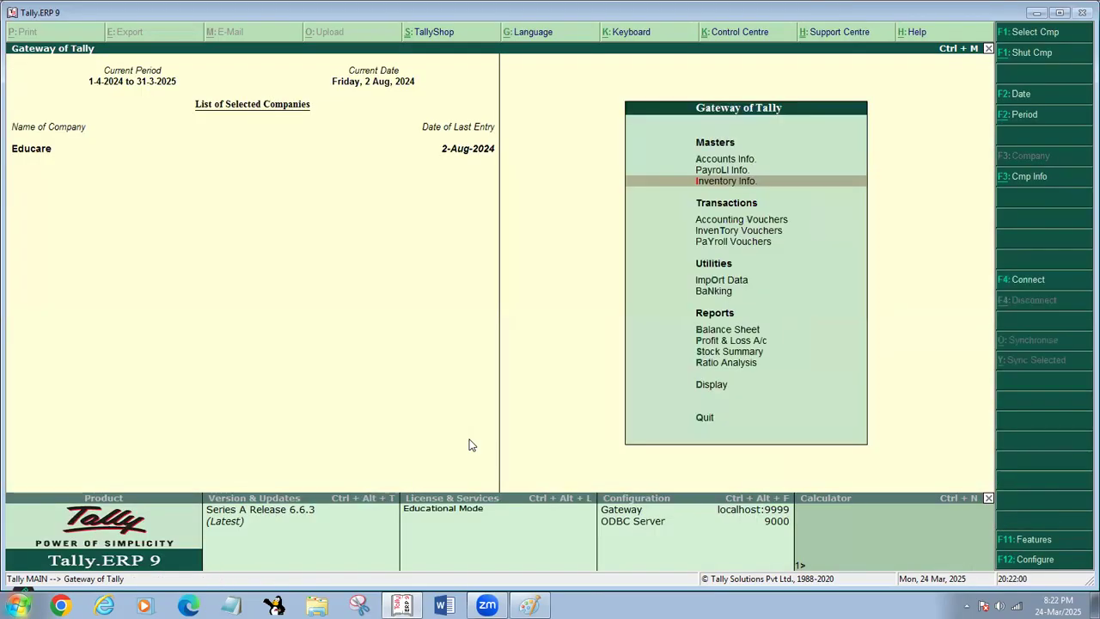
- Look at the alteration options for units of measure and voucher types under Inventory Info without changing any record
{"action": "key", "text": "Return"}
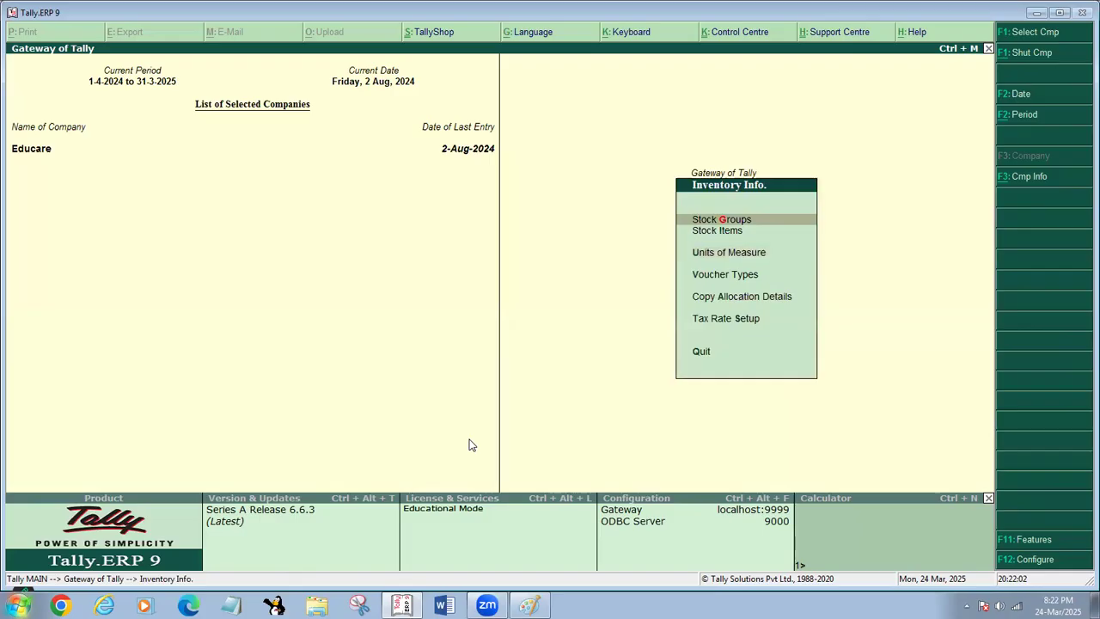
{"action": "key", "text": "u"}
{"action": "key", "text": "a"}
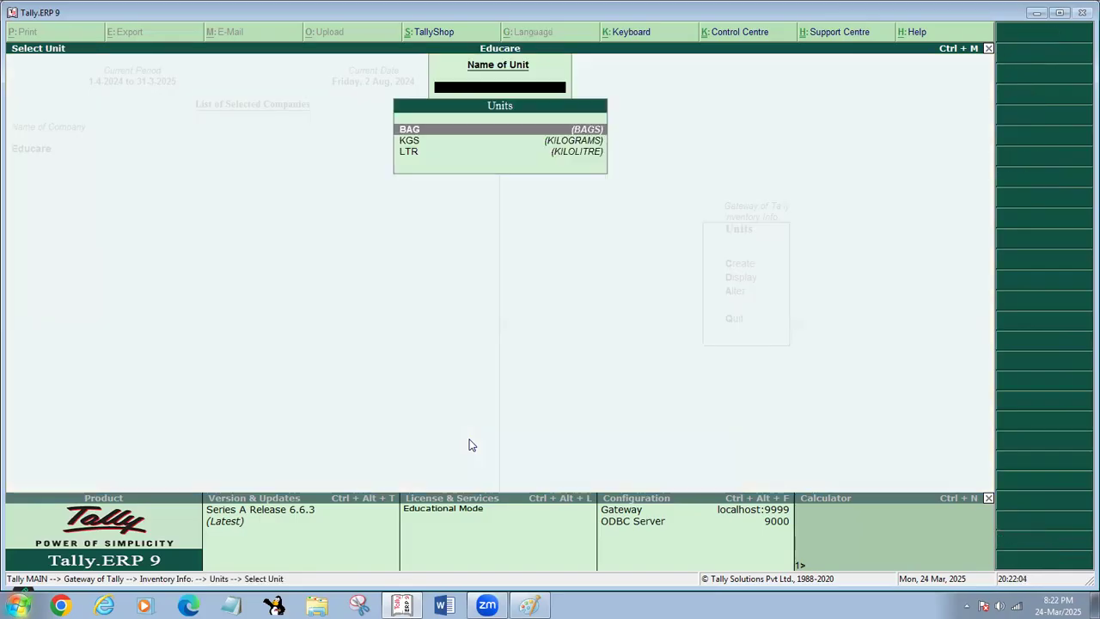
{"action": "key", "text": "Escape"}
{"action": "key", "text": "Escape"}
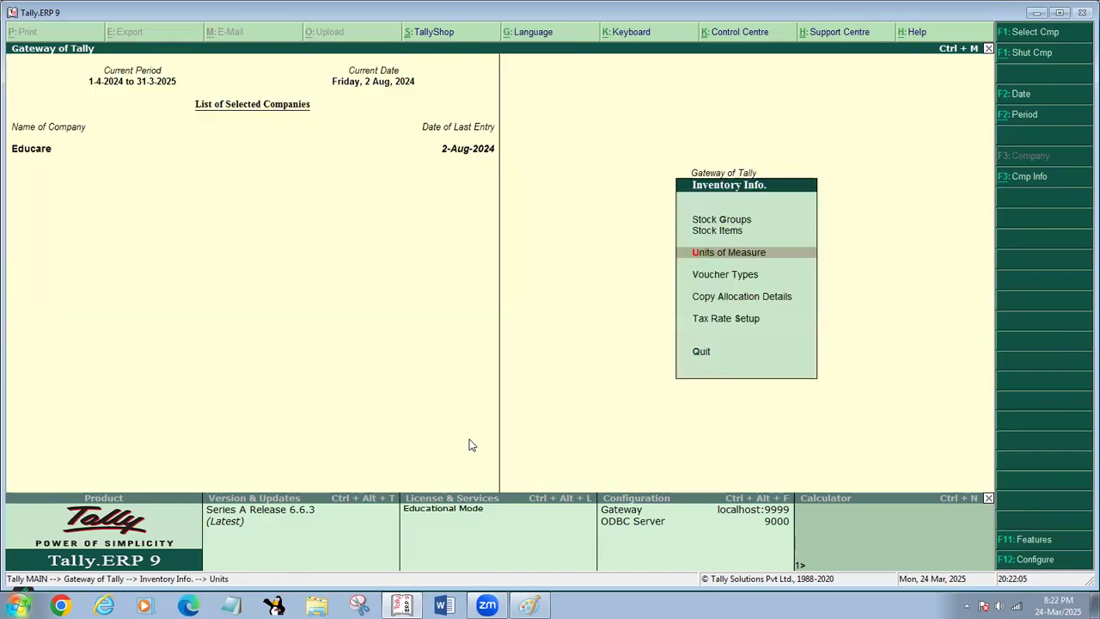
{"action": "key", "text": "v"}
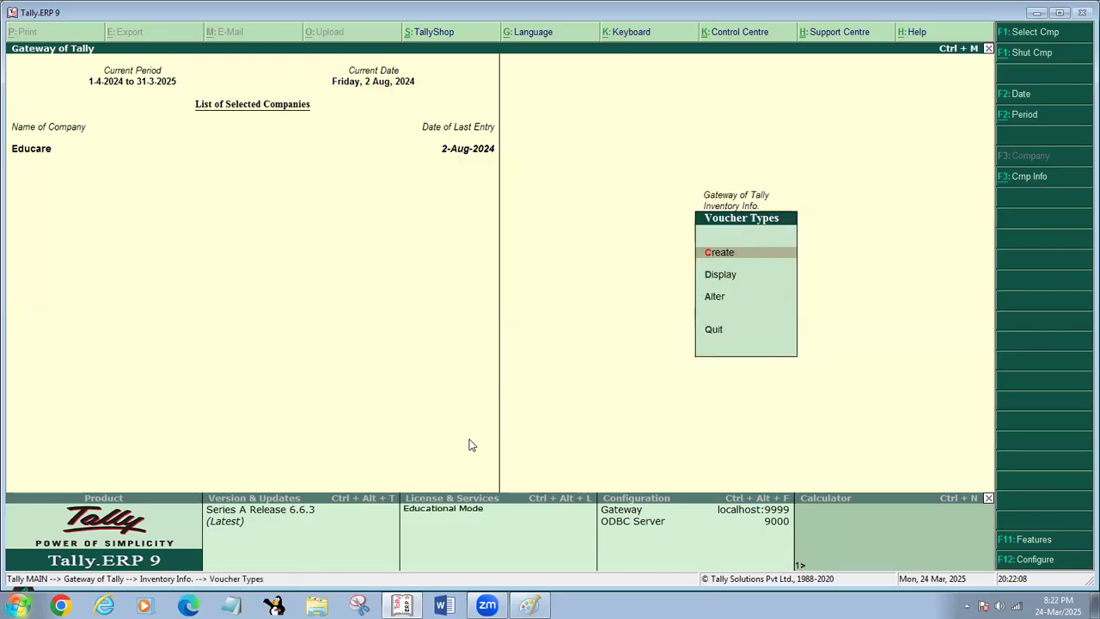
{"action": "key", "text": "a"}
{"action": "key", "text": "Escape"}
{"action": "key", "text": "Escape"}
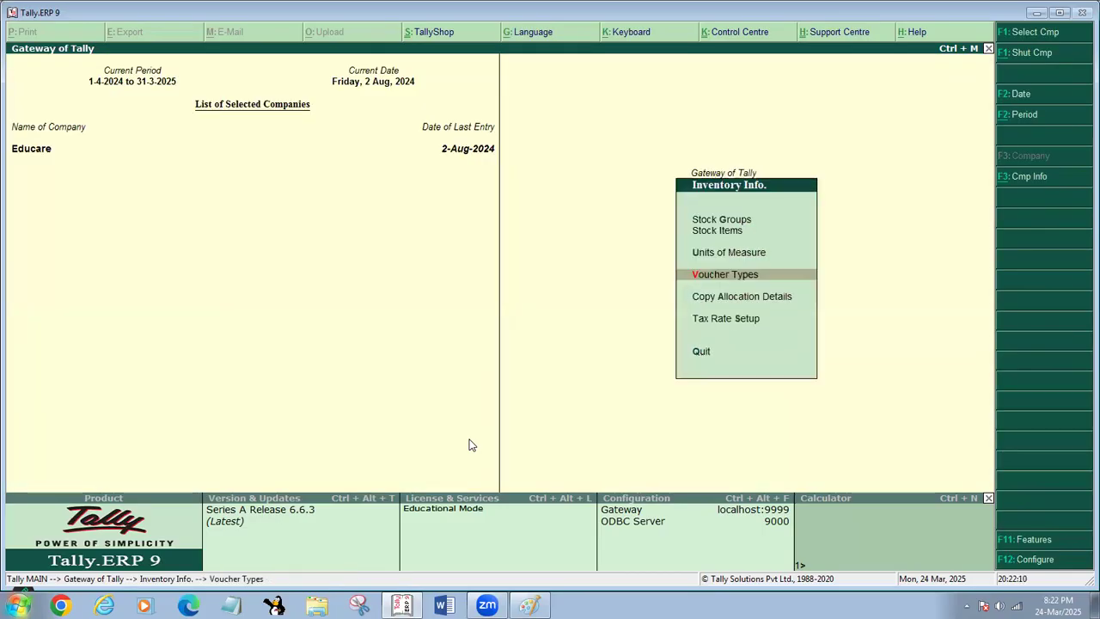
- Look at the alteration options for single stock groups and stock items, and return to the Gateway of Tally
{"action": "key", "text": "g"}
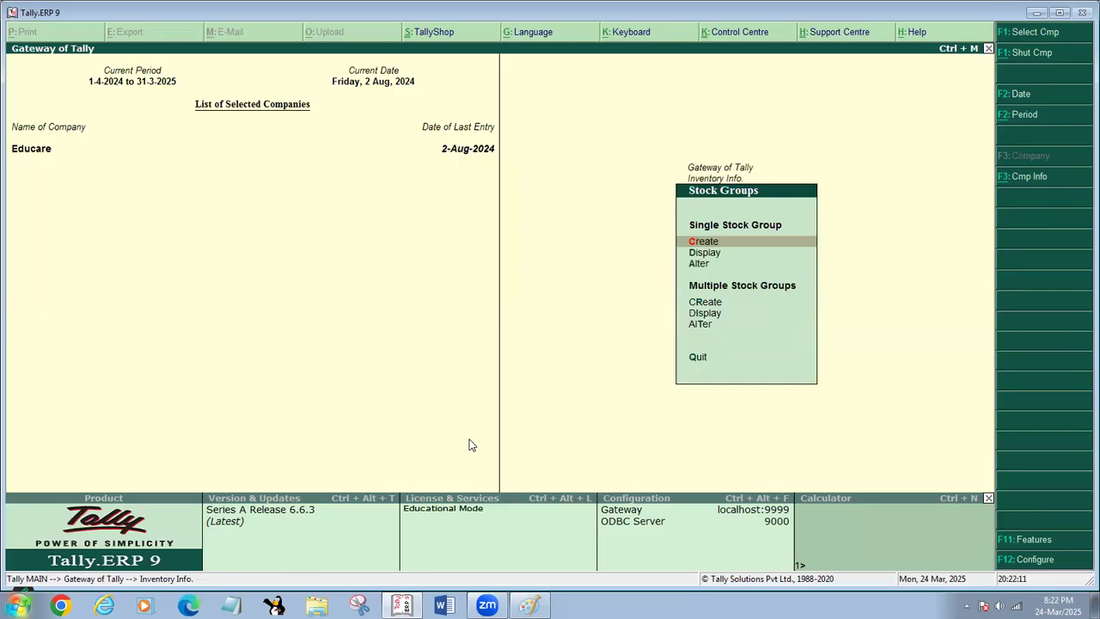
{"action": "key", "text": "a"}
{"action": "key", "text": "Escape"}
{"action": "key", "text": "Escape"}
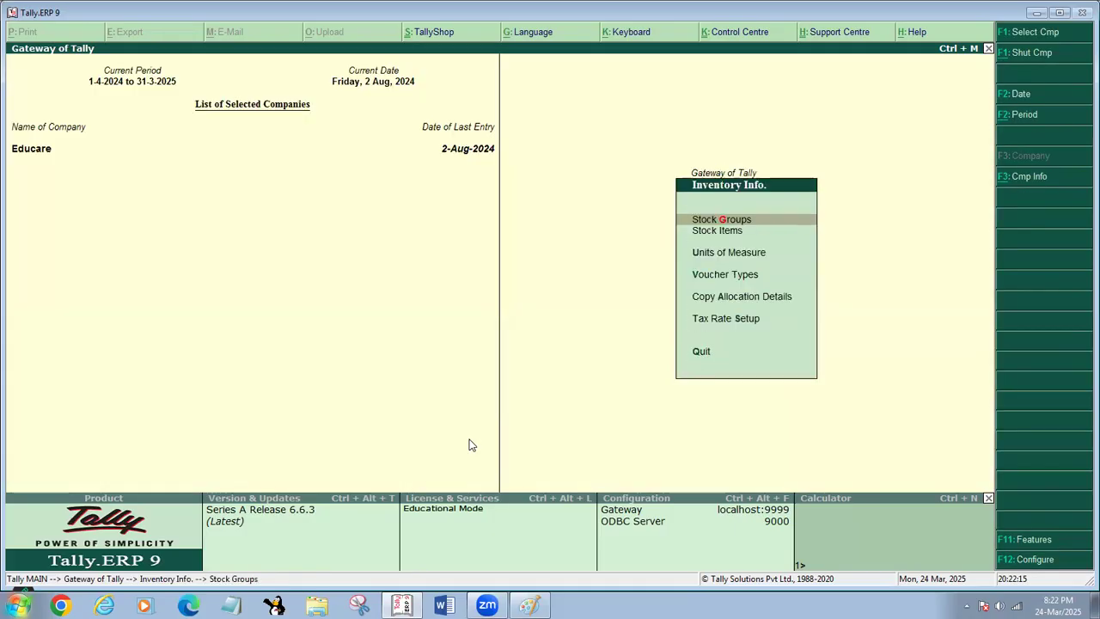
{"action": "key", "text": "i"}
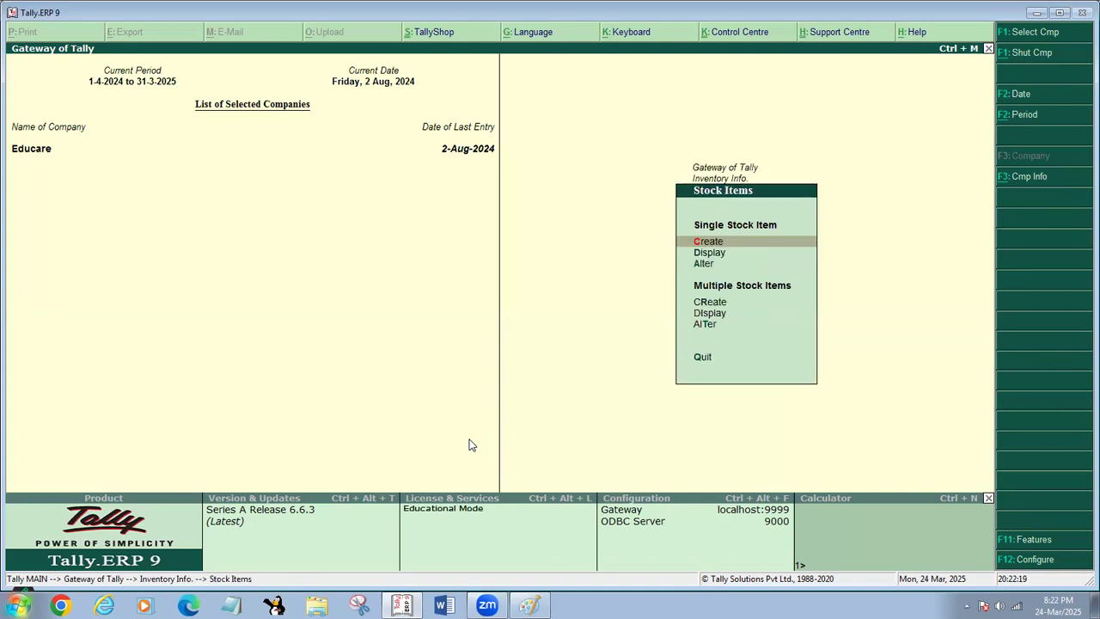
{"action": "key", "text": "a"}
{"action": "key", "text": "Escape"}
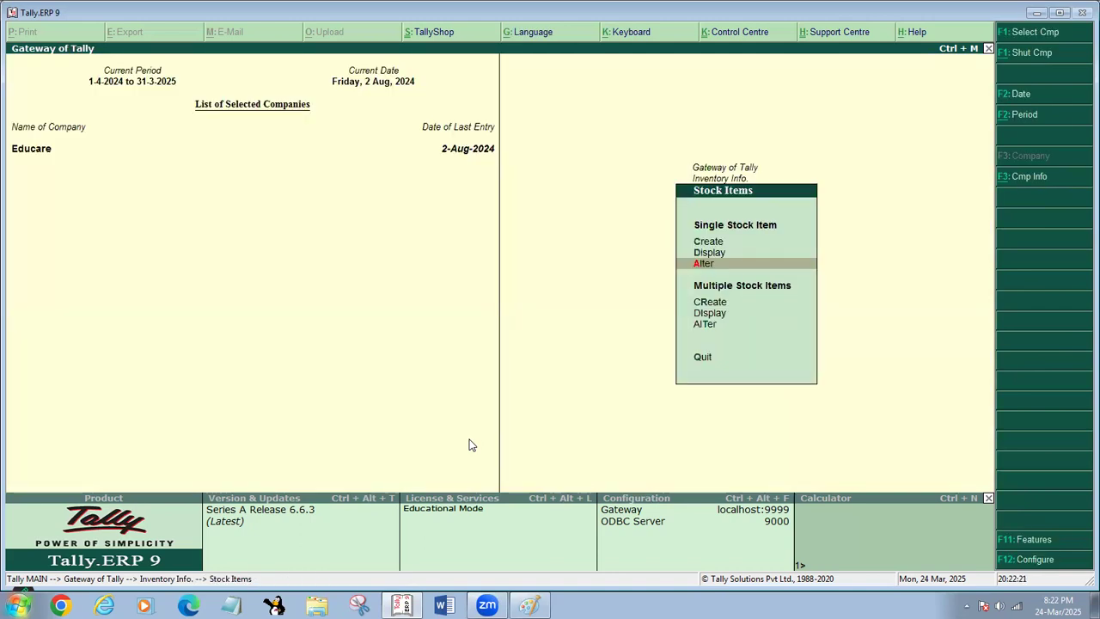
{"action": "key", "text": "Escape"}
{"action": "key", "text": "Escape"}
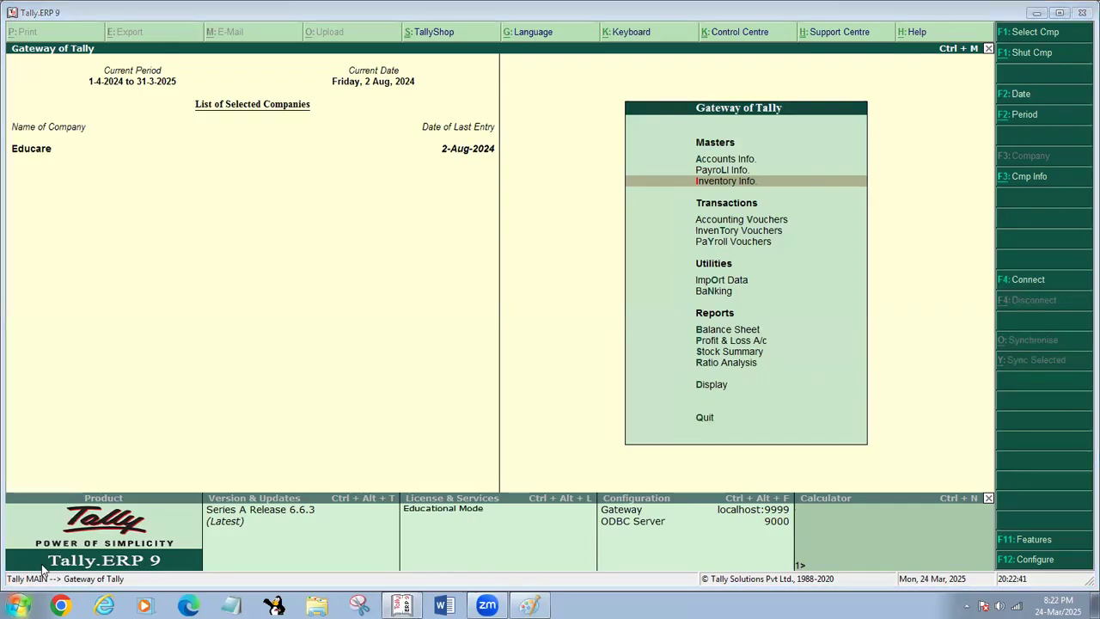
{"action": "left_click", "coordinate": [91, 245]}
{"action": "type", "text": "g"}
{"action": "key", "text": "BackSpace"}
{"action": "type", "text": "GST "}
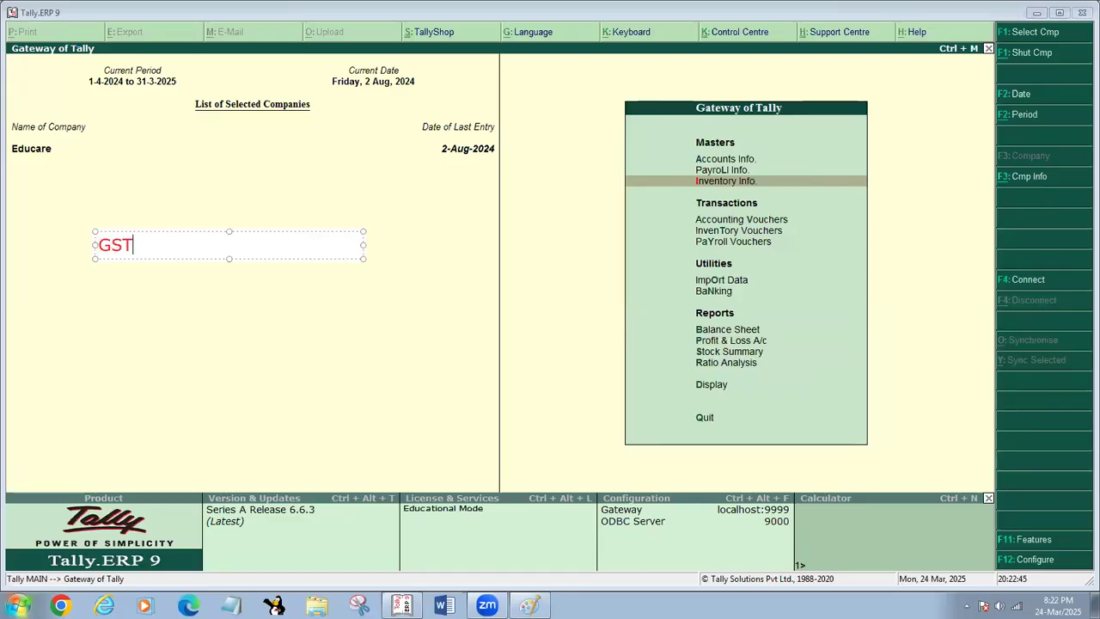
{"action": "type", "text": "@00%"}
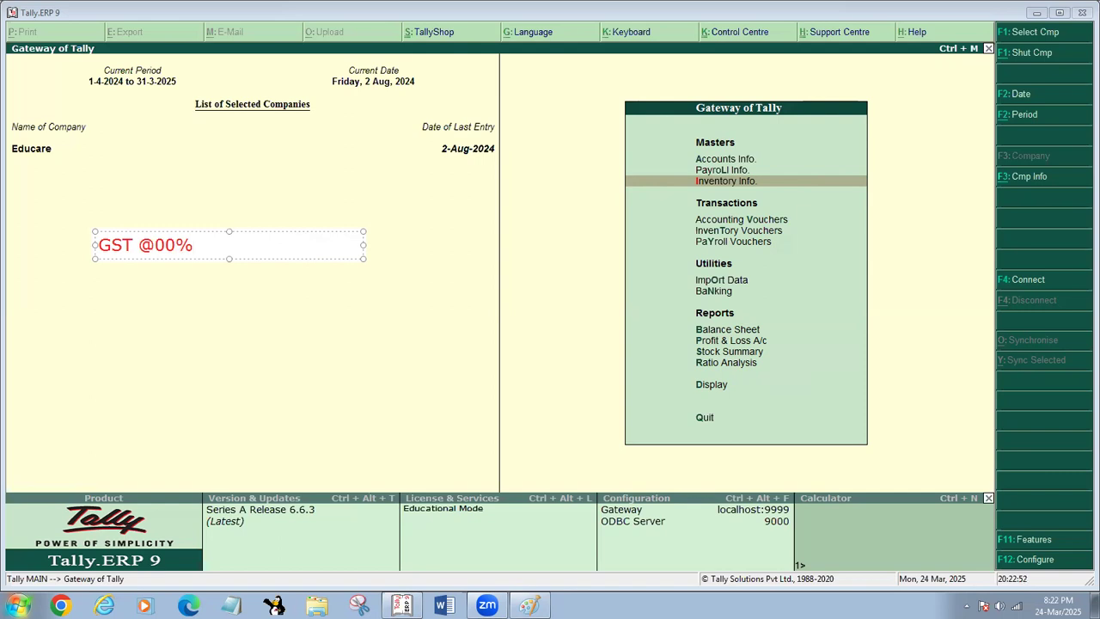
{"action": "key", "text": "BackSpace"}
{"action": "key", "text": "BackSpace"}
{"action": "key", "text": "BackSpace"}
{"action": "key", "text": "BackSpace"}
{"action": "type", "text": "00"}
{"action": "key", "text": "BackSpace"}
{"action": "key", "text": "BackSpace"}
{"action": "key", "text": "BackSpace"}
{"action": "key", "text": "BackSpace"}
{"action": "key", "text": "BackSpace"}
{"action": "key", "text": "BackSpace"}
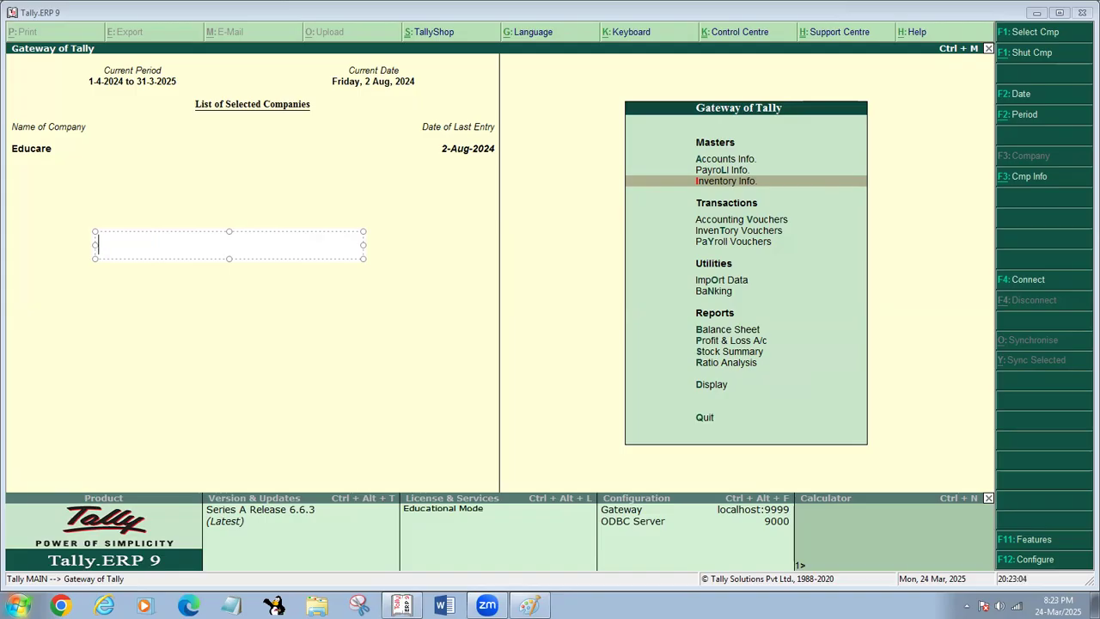
{"action": "left_click", "coordinate": [254, 315]}
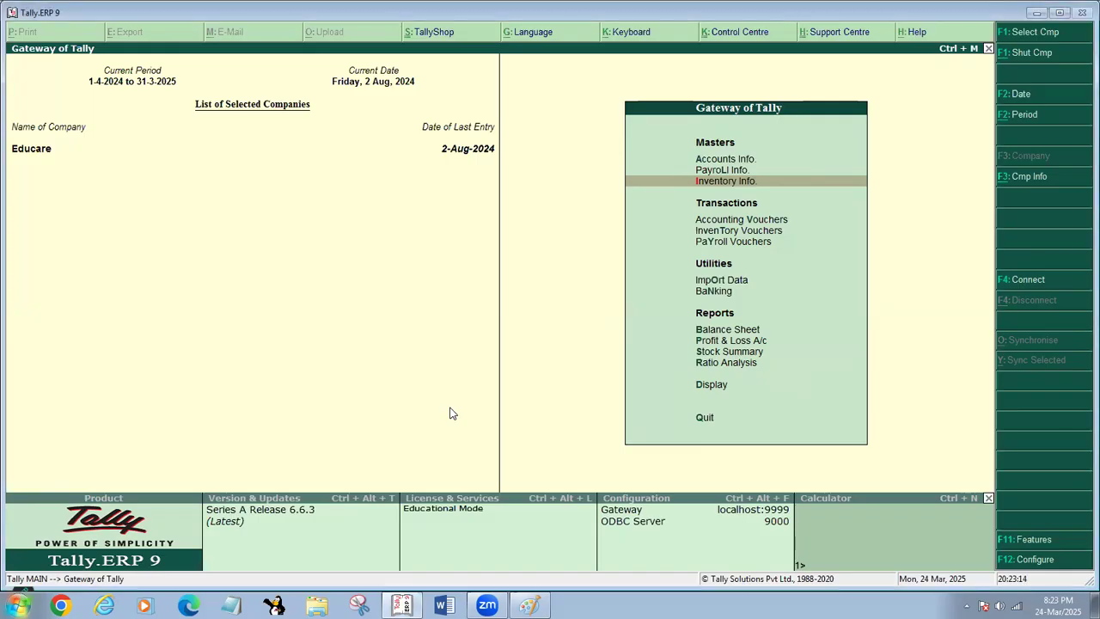
{"action": "key", "text": "Return"}
{"action": "key", "text": "Return"}
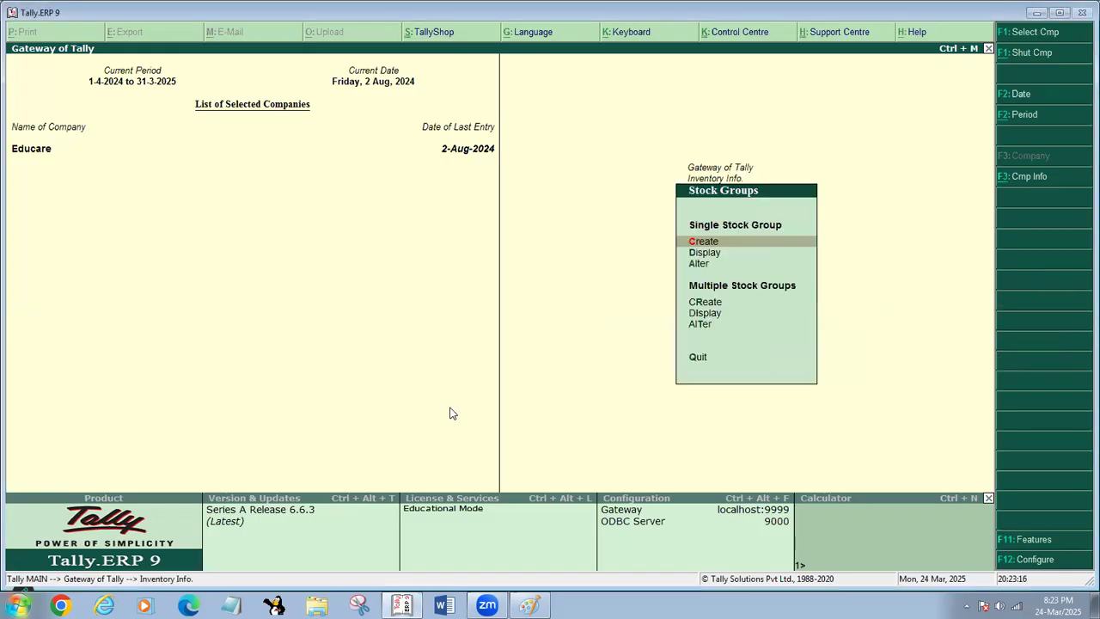
{"action": "key", "text": "a"}
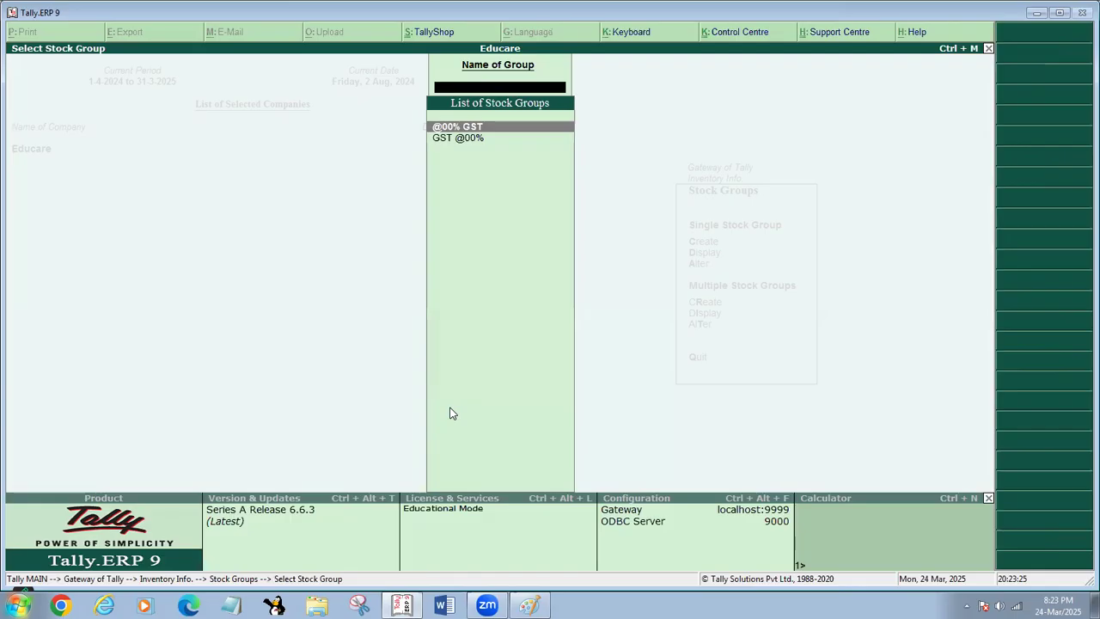
{"action": "key", "text": "Return"}
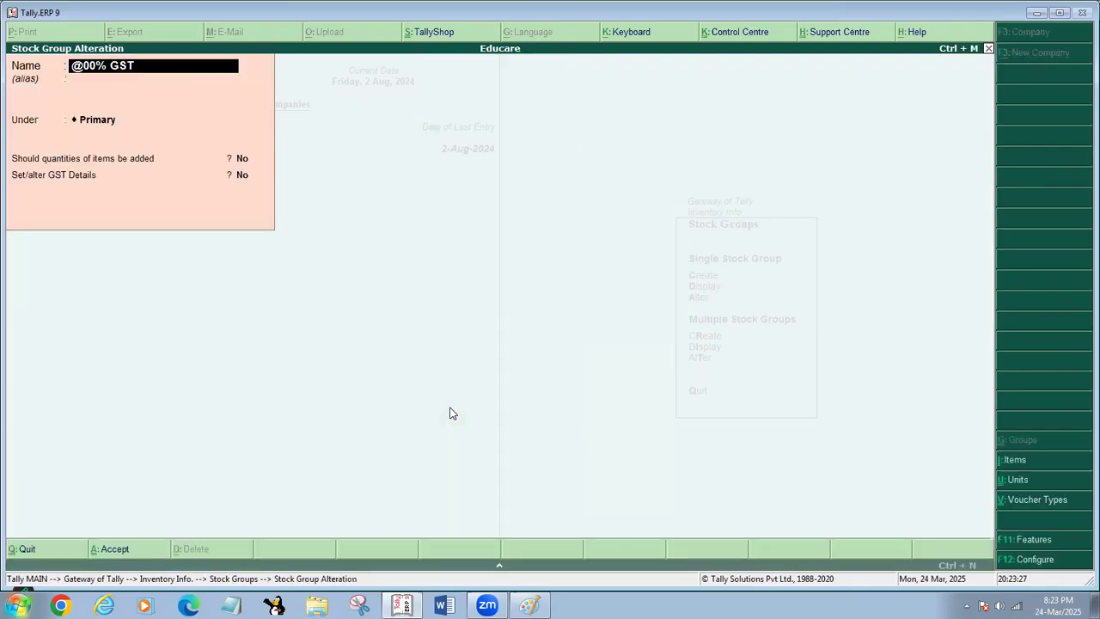
- Replace the stock group's name with GST @%00
{"action": "key", "text": "Delete"}
{"action": "key", "text": "Delete"}
{"action": "key", "text": "Delete"}
{"action": "key", "text": "Delete"}
{"action": "key", "text": "Delete"}
{"action": "key", "text": "Delete"}
{"action": "key", "text": "Delete"}
{"action": "key", "text": "Delete"}
{"action": "type", "text": "GST"}
{"action": "type", "text": " @00"}
{"action": "type", "text": "%"}
{"action": "key", "text": "BackSpace"}
{"action": "key", "text": "BackSpace"}
{"action": "key", "text": "BackSpace"}
{"action": "type", "text": "%00"}
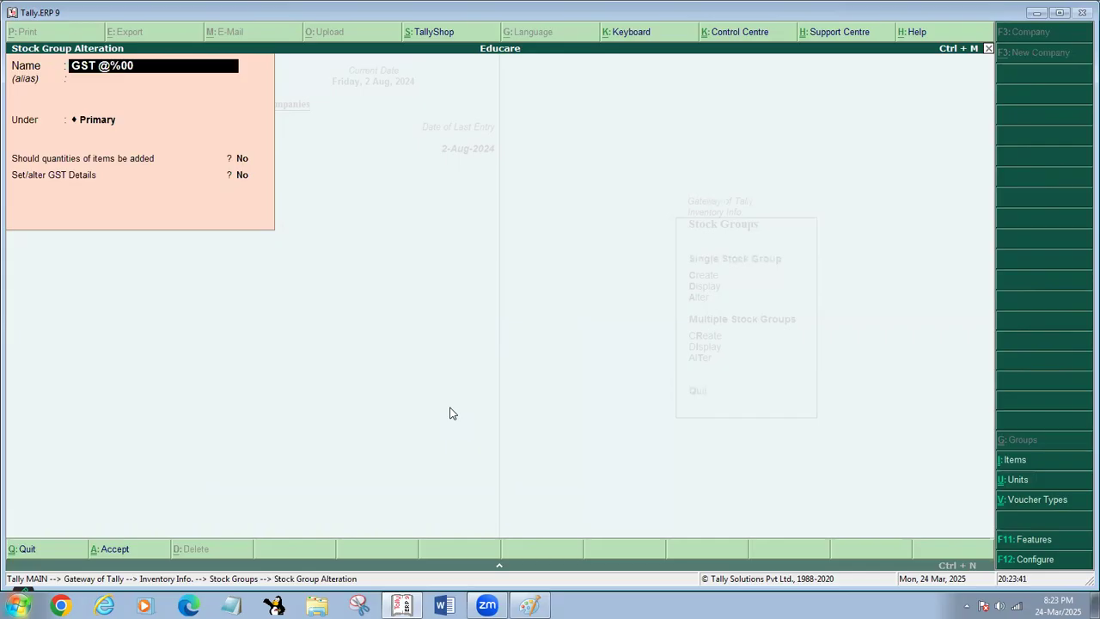
- Keep the remaining stock group settings, save the alteration and return to the Gateway of Tally
{"action": "key", "text": "Return"}
{"action": "key", "text": "Return"}
{"action": "key", "text": "Return"}
{"action": "key", "text": "Return"}
{"action": "key", "text": "Return"}
{"action": "key", "text": "Return"}
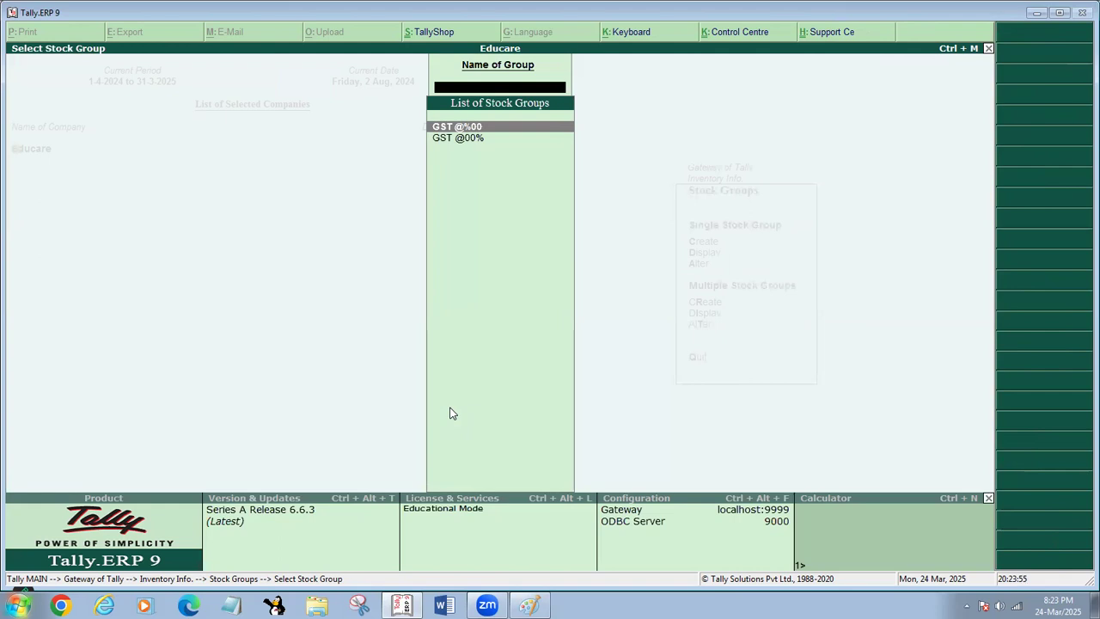
{"action": "key", "text": "Escape"}
{"action": "key", "text": "Escape"}
{"action": "key", "text": "Escape"}
{"action": "key", "text": "Escape"}
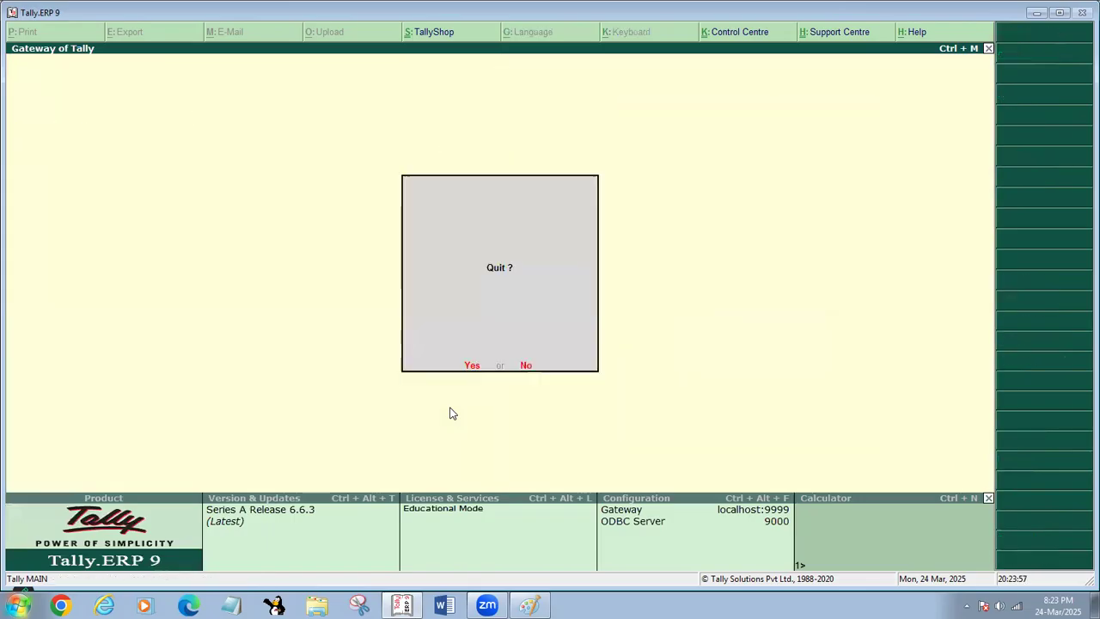
{"action": "key", "text": "Escape"}
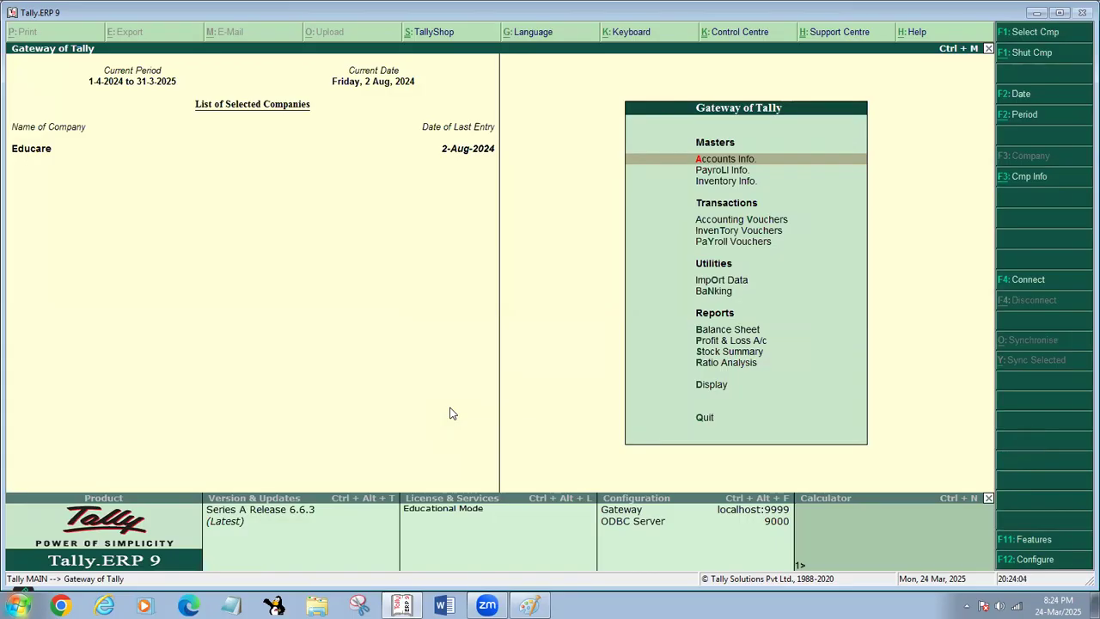
- Review the list of stock groups available for alteration and return to the Gateway of Tally
{"action": "key", "text": "i"}
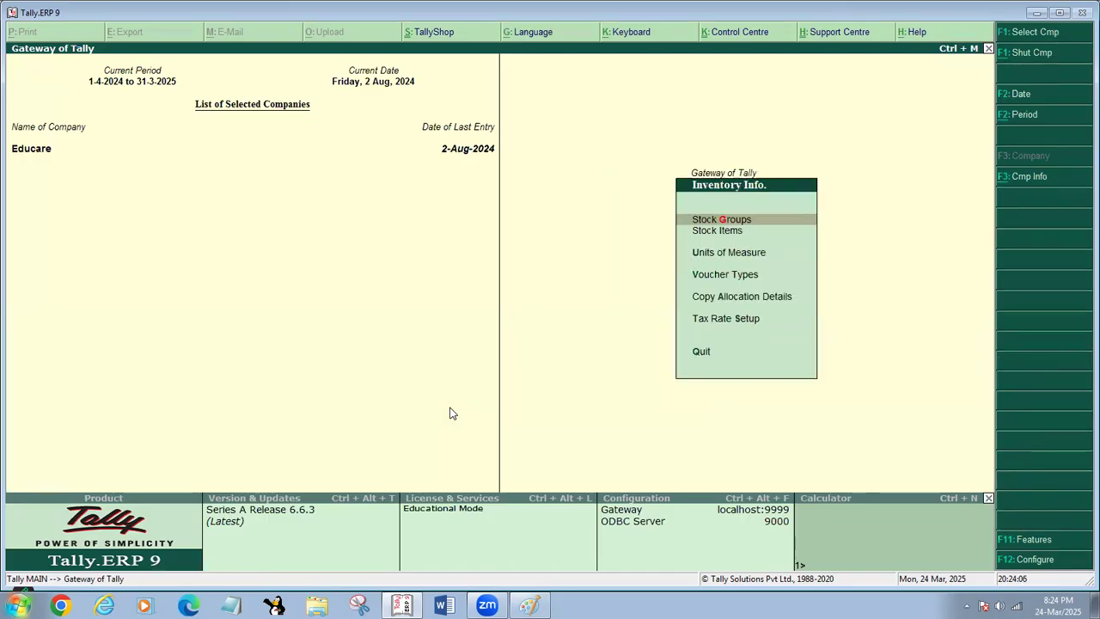
{"action": "key", "text": "Return"}
{"action": "key", "text": "a"}
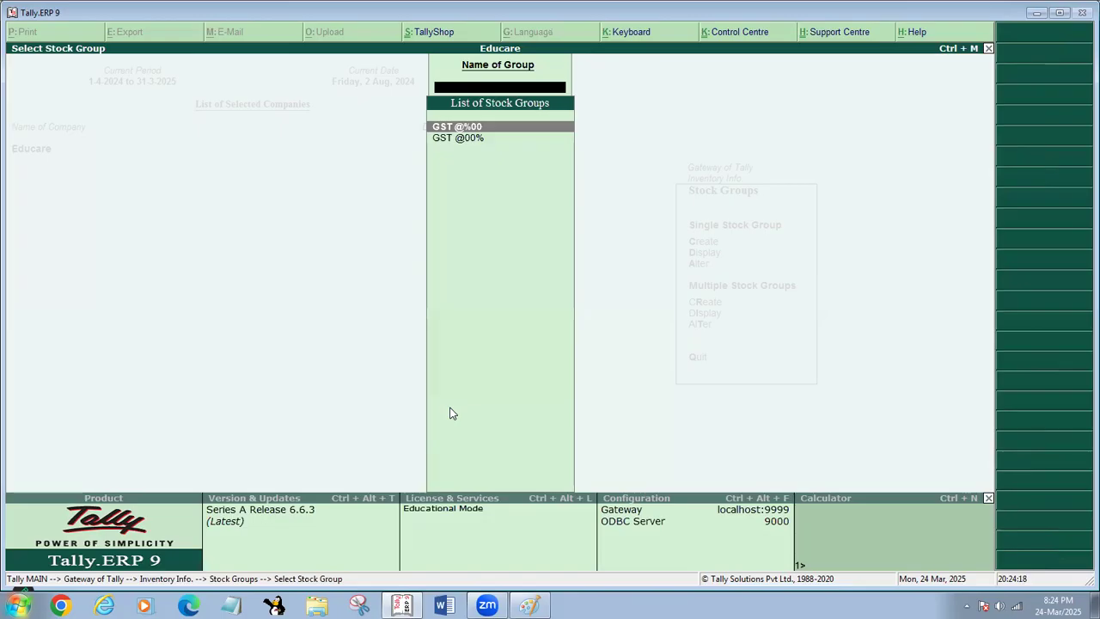
{"action": "key", "text": "Escape"}
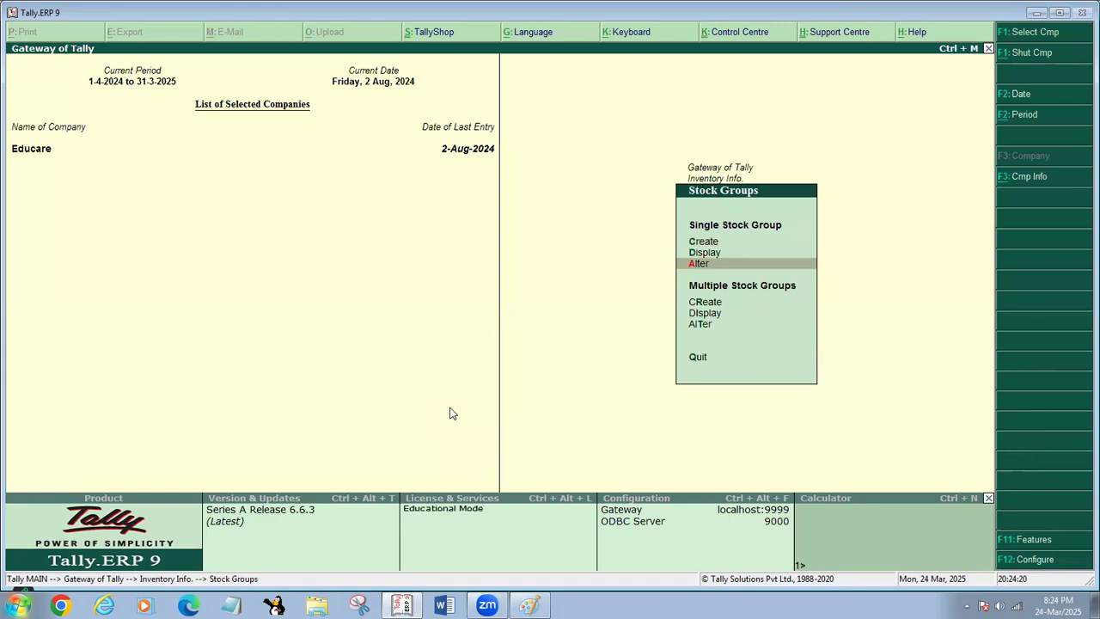
{"action": "key", "text": "Escape"}
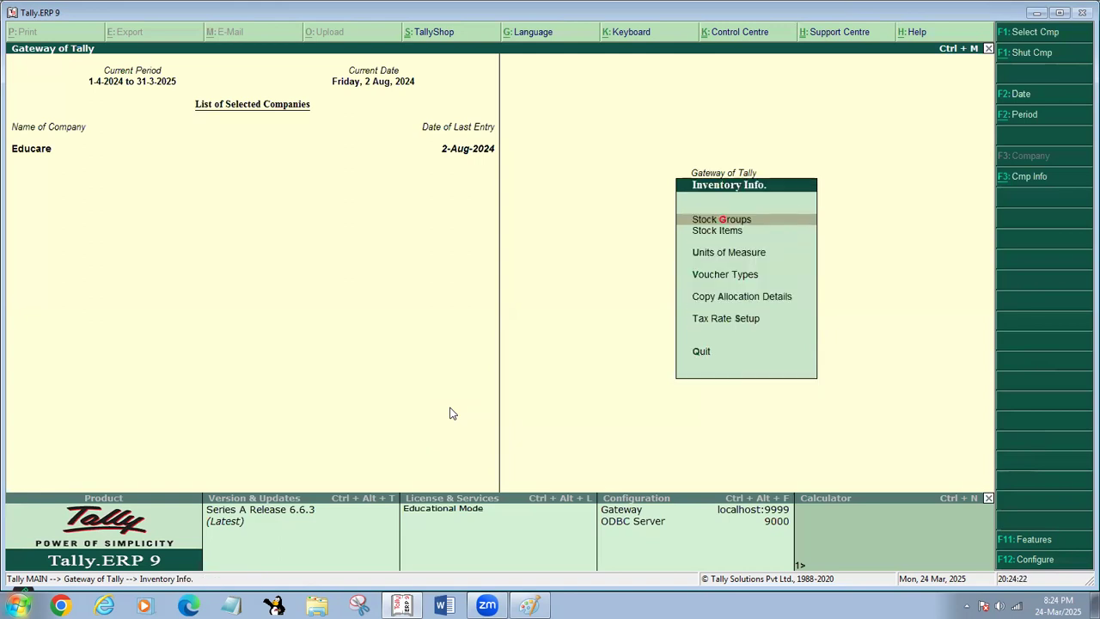
{"action": "key", "text": "Escape"}
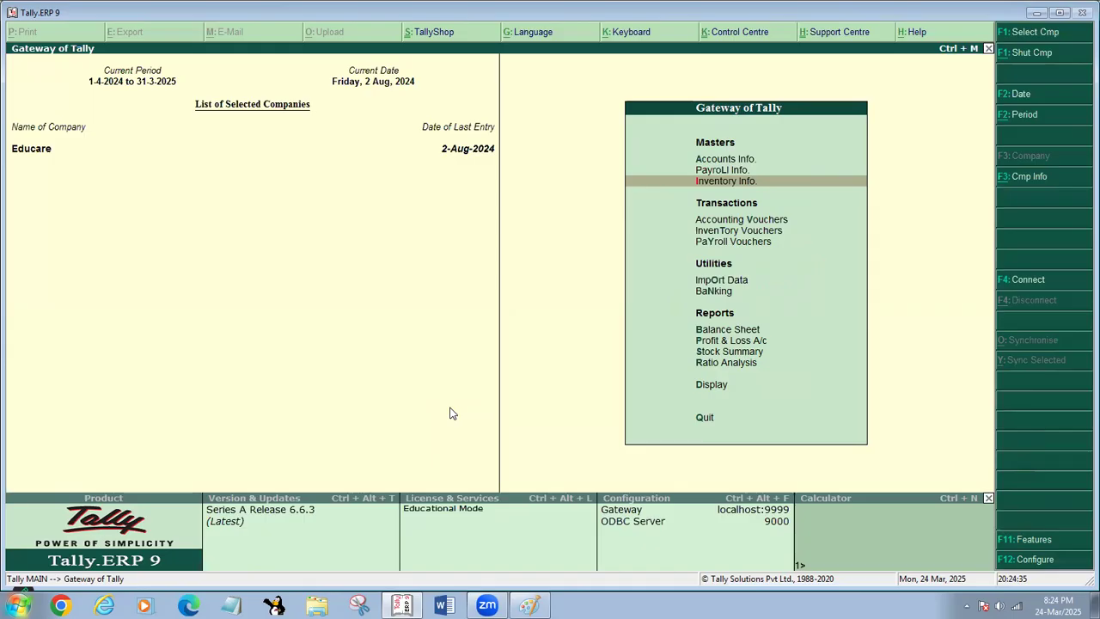
{"action": "key", "text": "alt+Tab"}
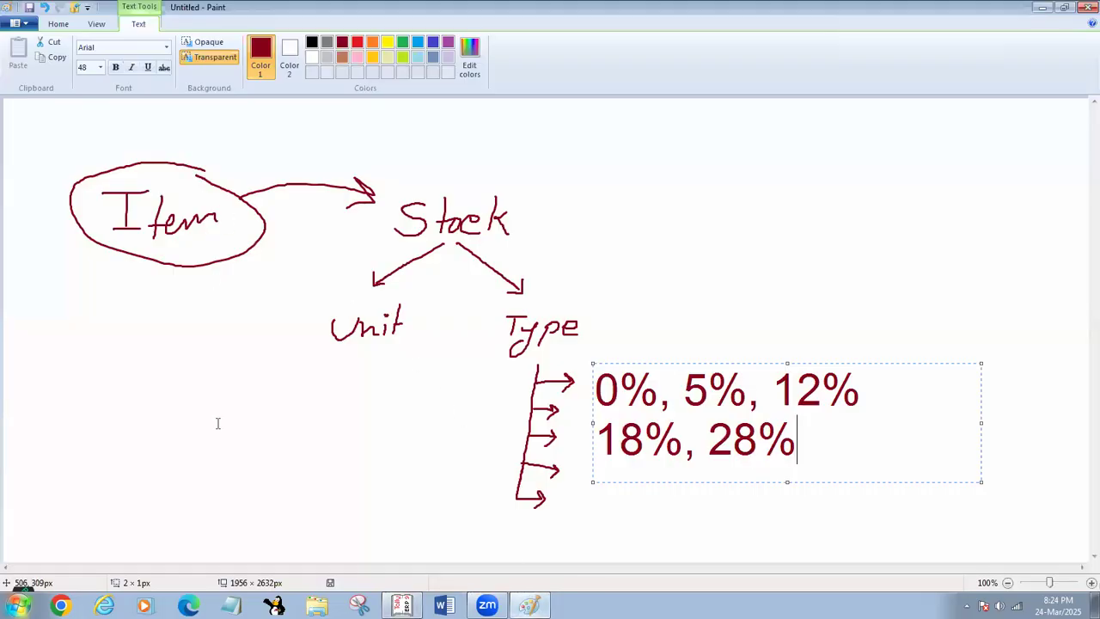
{"action": "key", "text": "alt+Tab"}
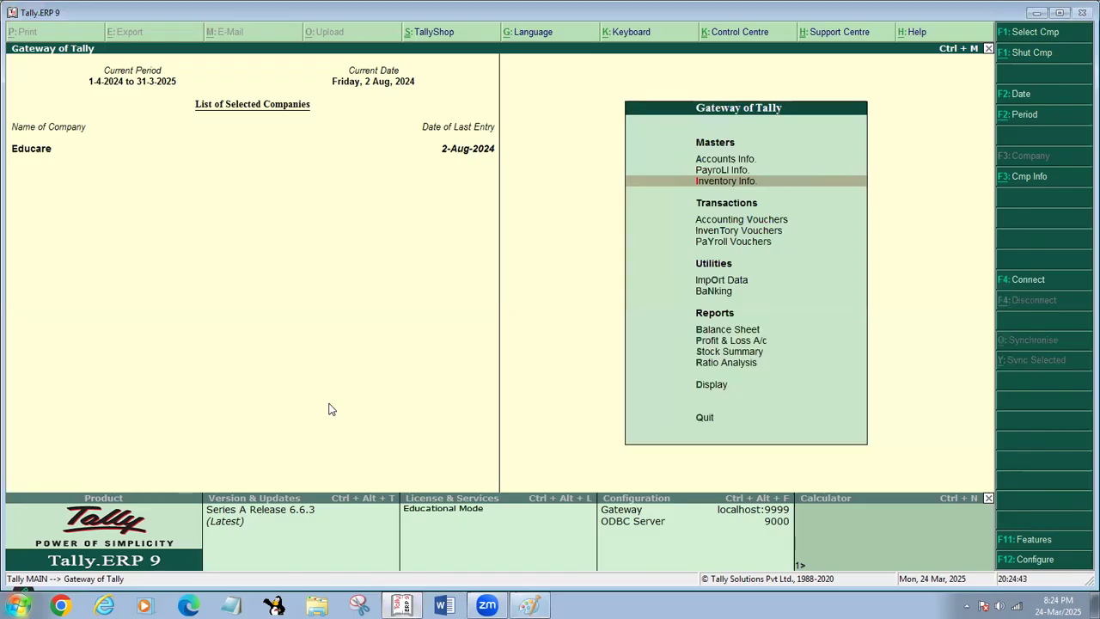
- Start a new purchase voucher with supplier invoice number 200, keeping the date 2-Aug-2024
{"action": "key", "text": "v"}
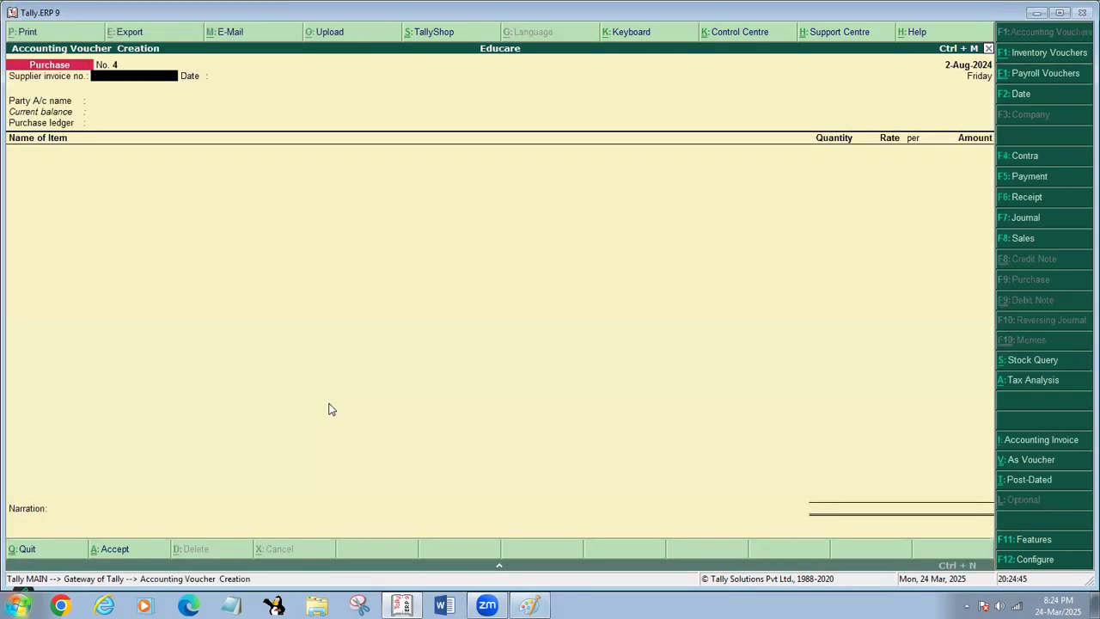
{"action": "type", "text": "200"}
{"action": "key", "text": "Return"}
{"action": "key", "text": "Return"}
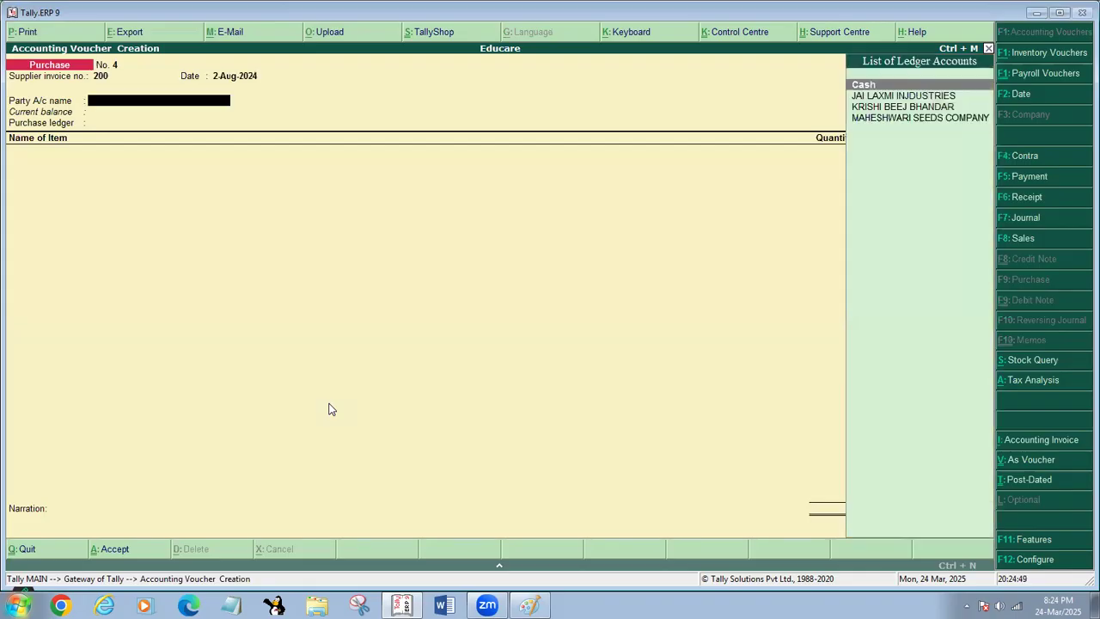
- Create a party ledger from within the voucher and name it AVISK CCTV TECH COM
{"action": "key", "text": "alt+c"}
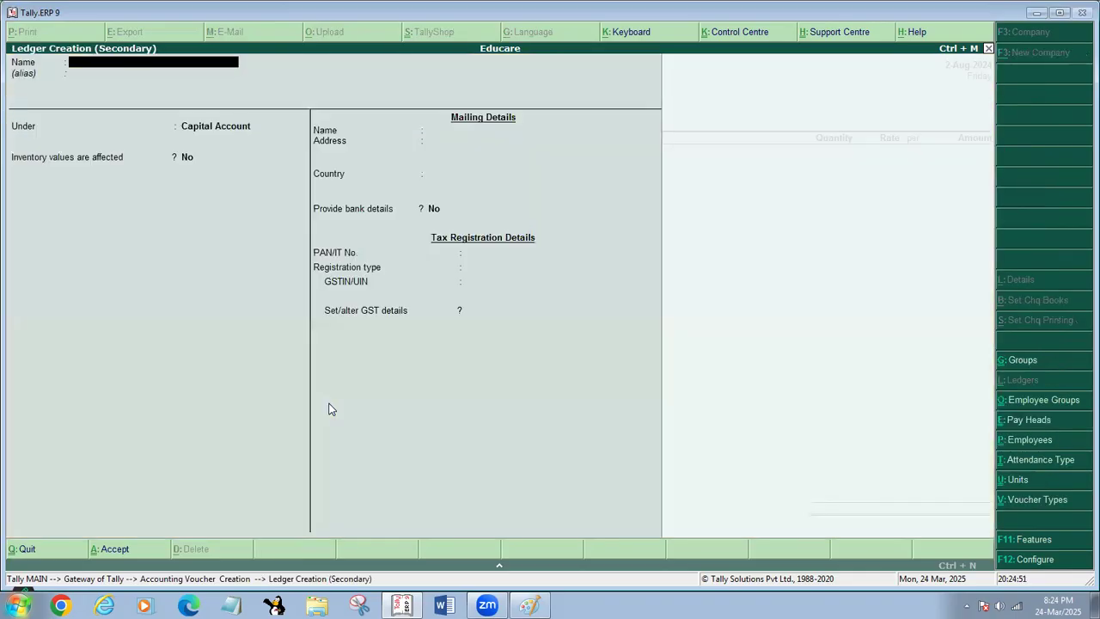
{"action": "type", "text": "AV"}
{"action": "type", "text": "ISK"}
{"action": "type", "text": " CCV"}
{"action": "type", "text": "TV"}
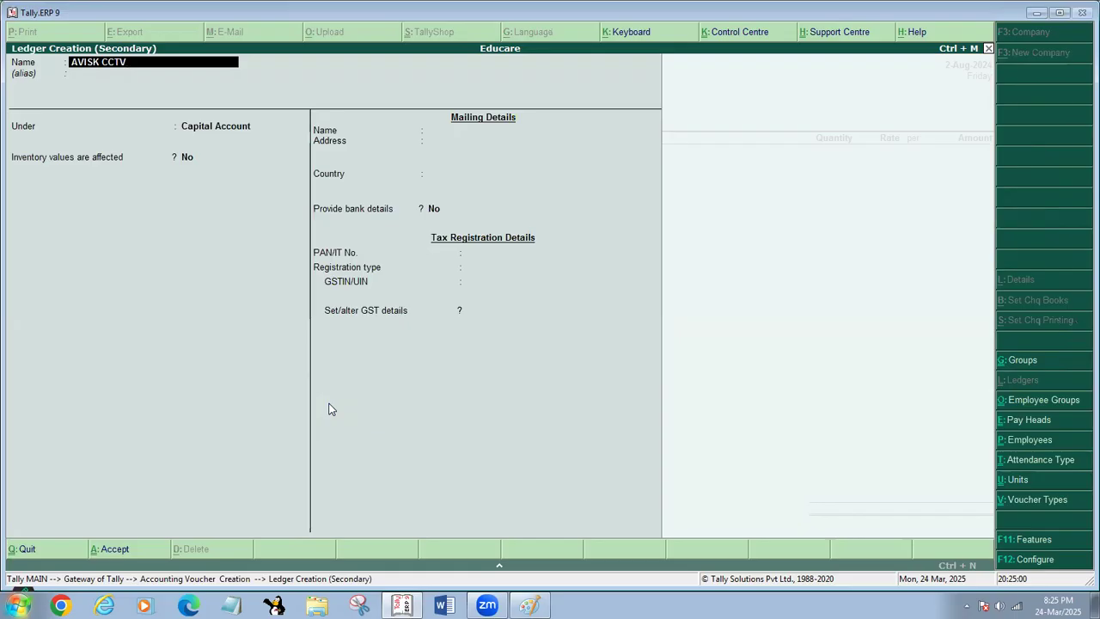
{"action": "type", "text": " TECH COM"}
- Place the new ledger under Sundry Creditors and keep the default balance, inventory and mailing name settings
{"action": "key", "text": "Return"}
{"action": "key", "text": "Return"}
{"action": "type", "text": "S"}
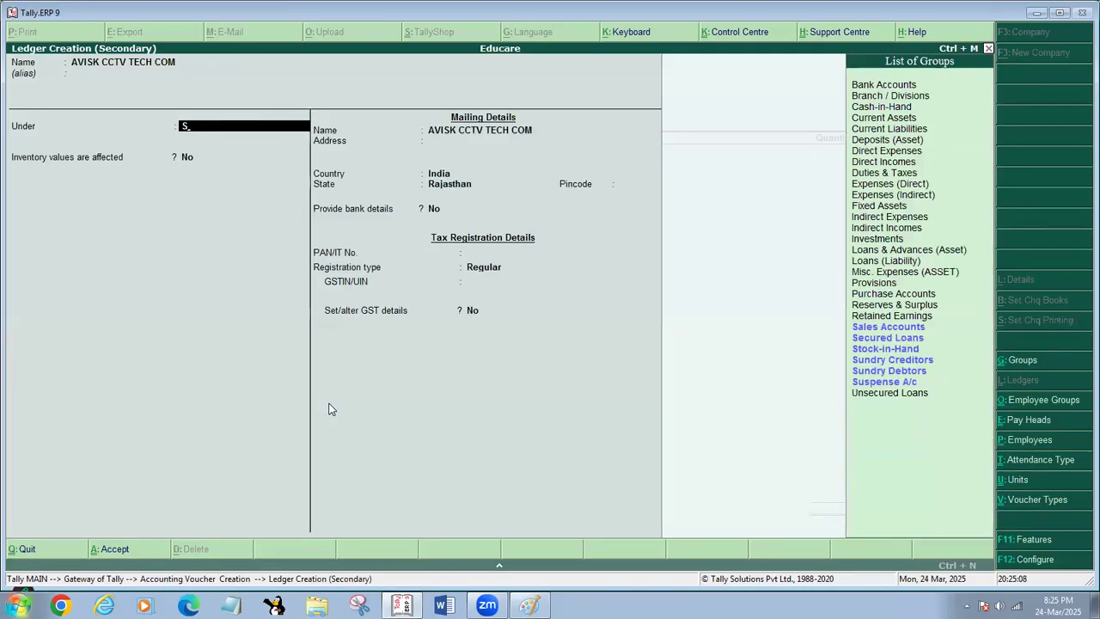
{"action": "type", "text": "UN"}
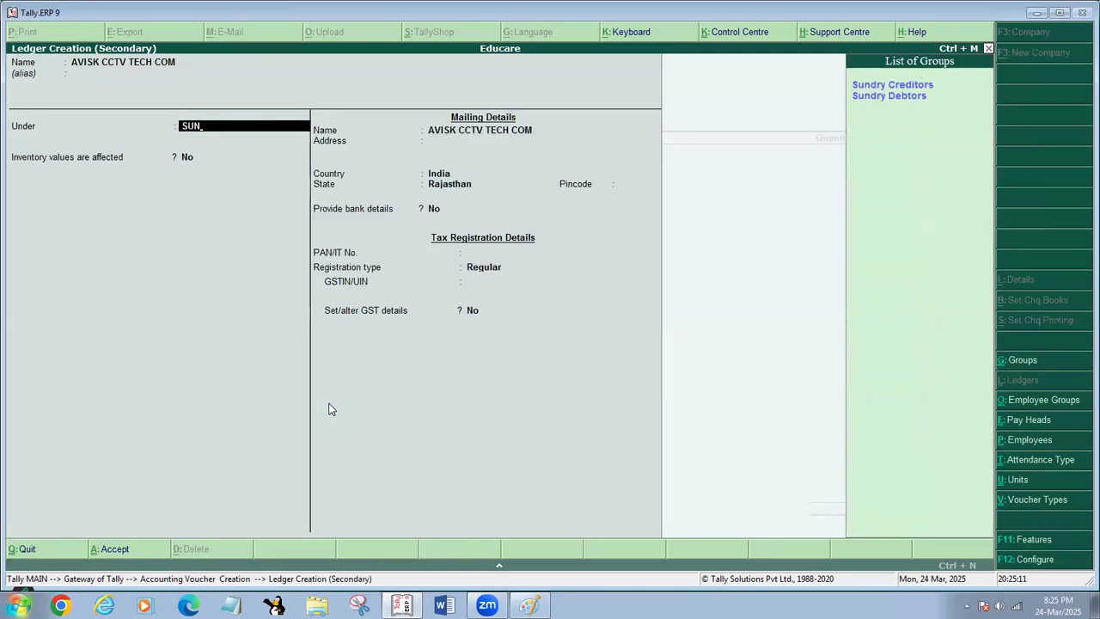
{"action": "key", "text": "Return"}
{"action": "key", "text": "Return"}
{"action": "key", "text": "Return"}
{"action": "key", "text": "Return"}
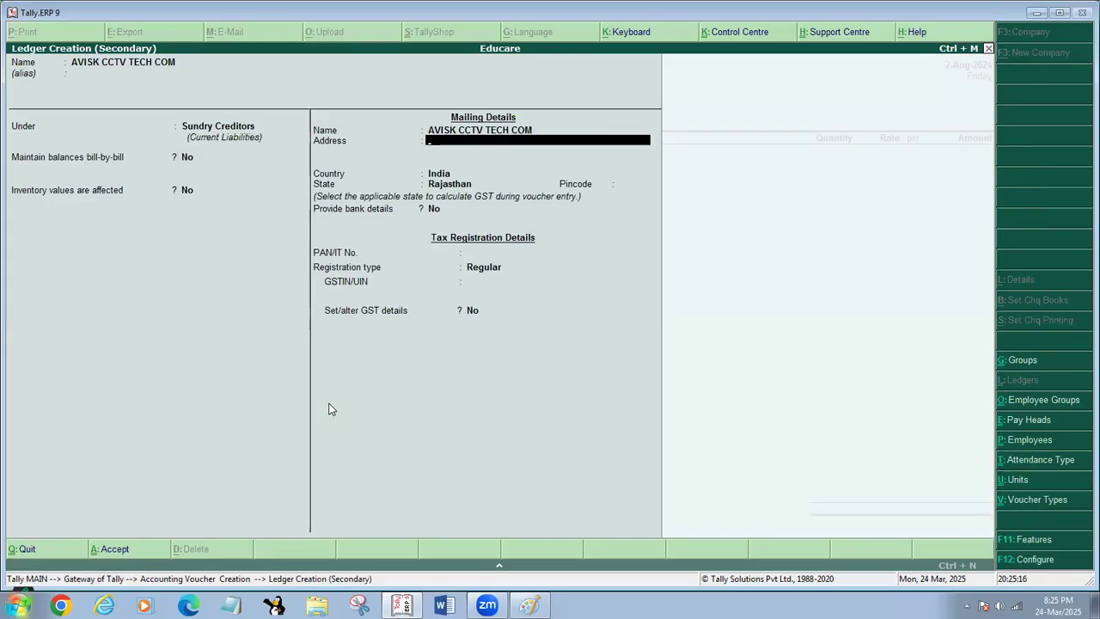
- Enter the supplier's mailing address and pincode, keeping India, Rajasthan and no bank details
{"action": "type", "text": "THAKDARI, NEW TOWN"}
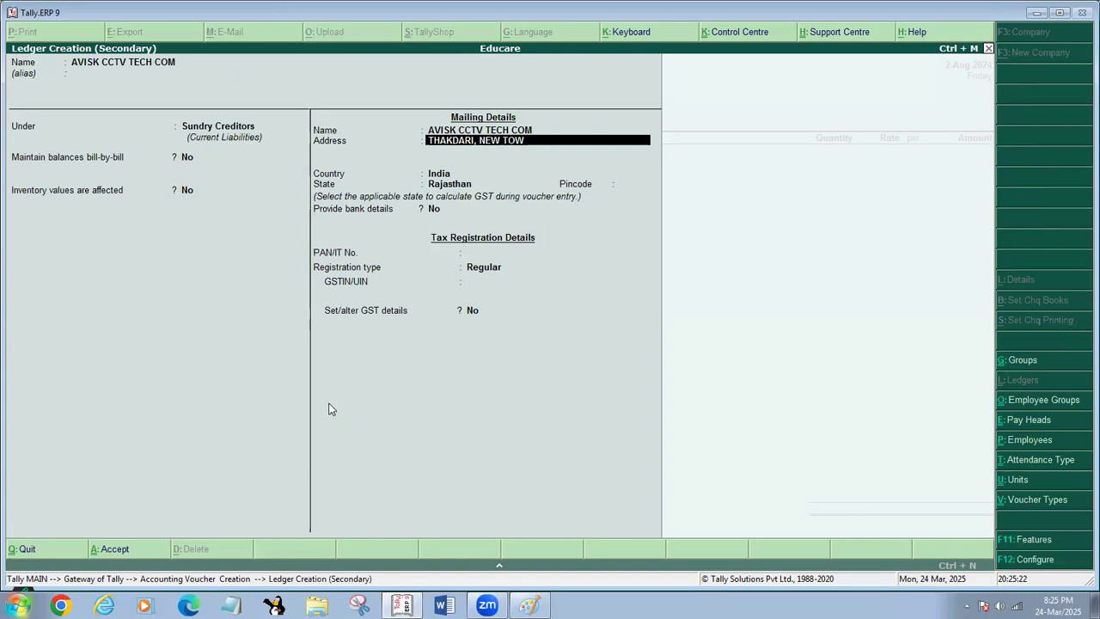
{"action": "key", "text": "Return"}
{"action": "key", "text": "Return"}
{"action": "key", "text": "Return"}
{"action": "key", "text": "Return"}
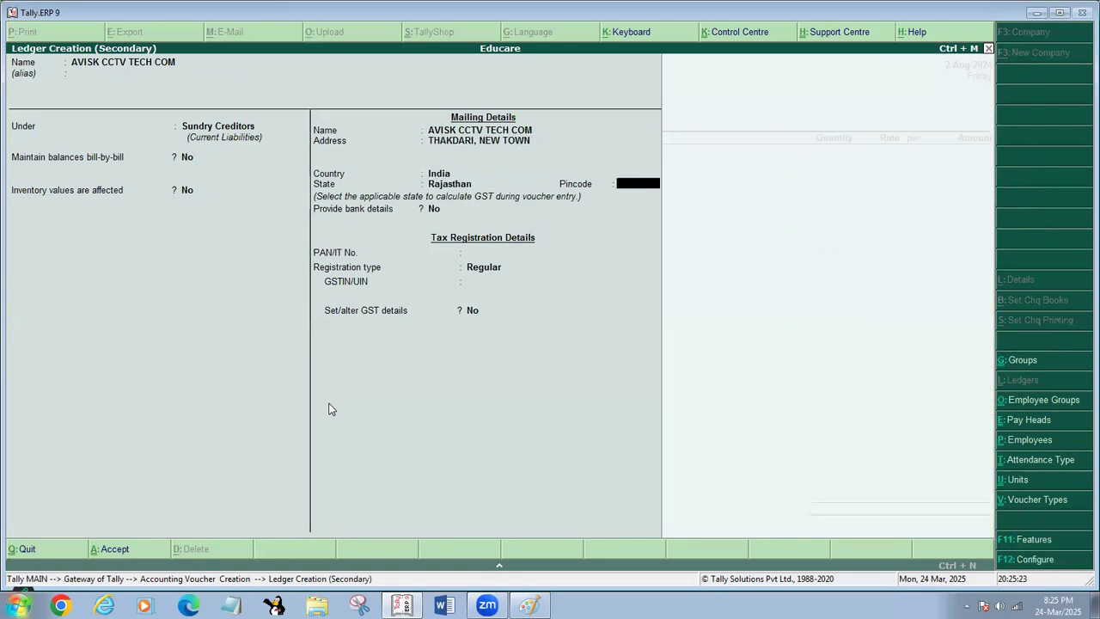
{"action": "type", "text": "700102"}
{"action": "key", "text": "Return"}
{"action": "key", "text": "Return"}
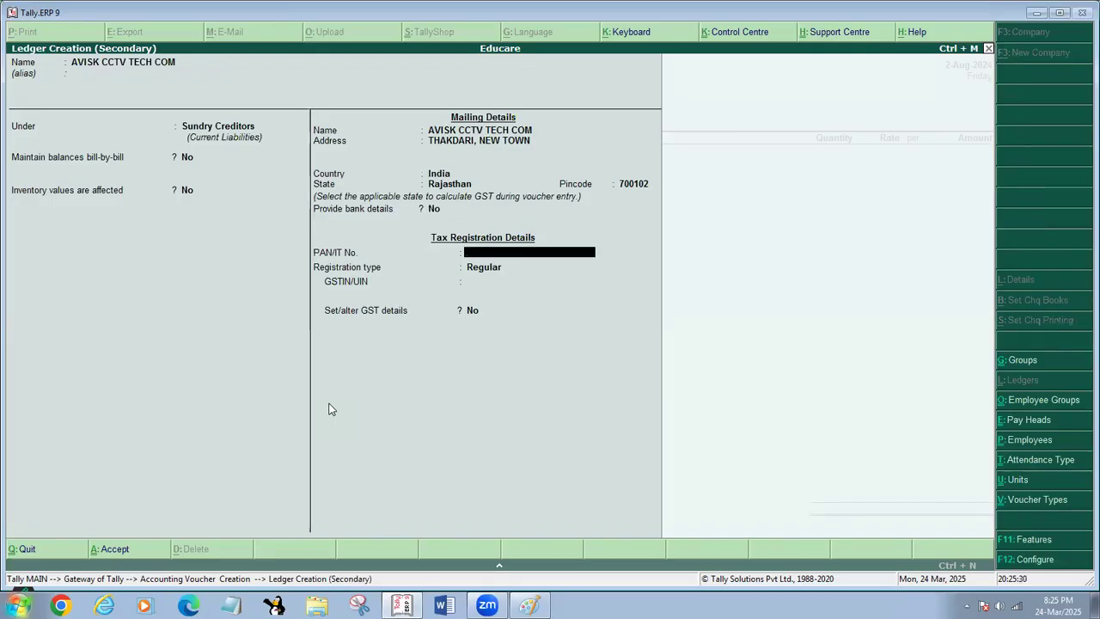
- Enter the supplier's PAN, correct its final character to a letter and keep the registration type Regular
{"action": "type", "text": "ABCDE12345"}
{"action": "key", "text": "Return"}
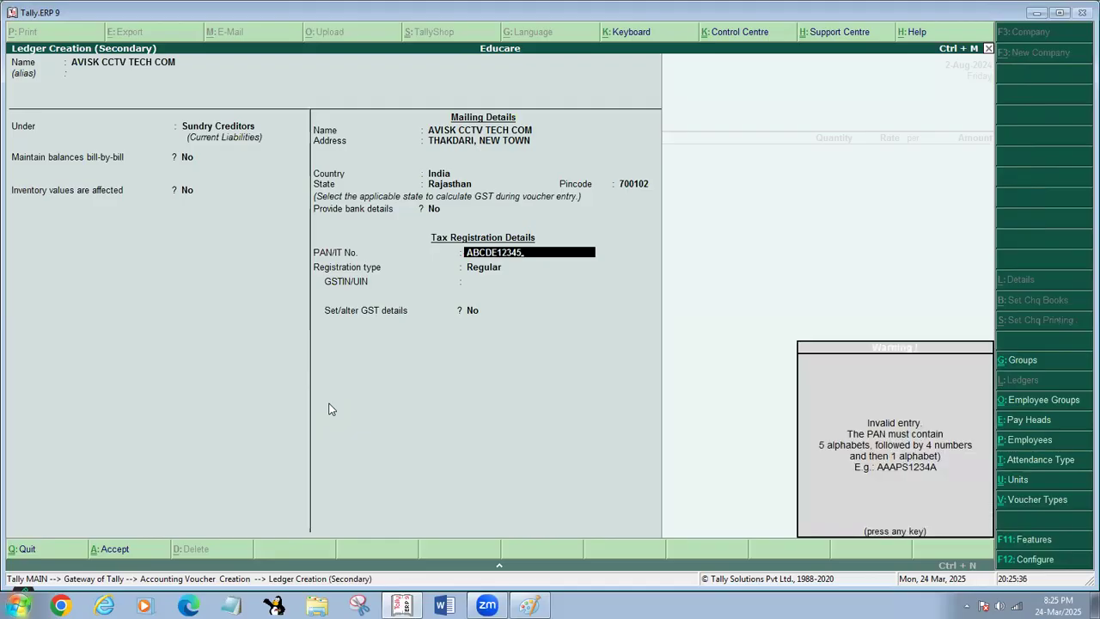
{"action": "key", "text": "Return"}
{"action": "key", "text": "Return"}
{"action": "key", "text": "BackSpace"}
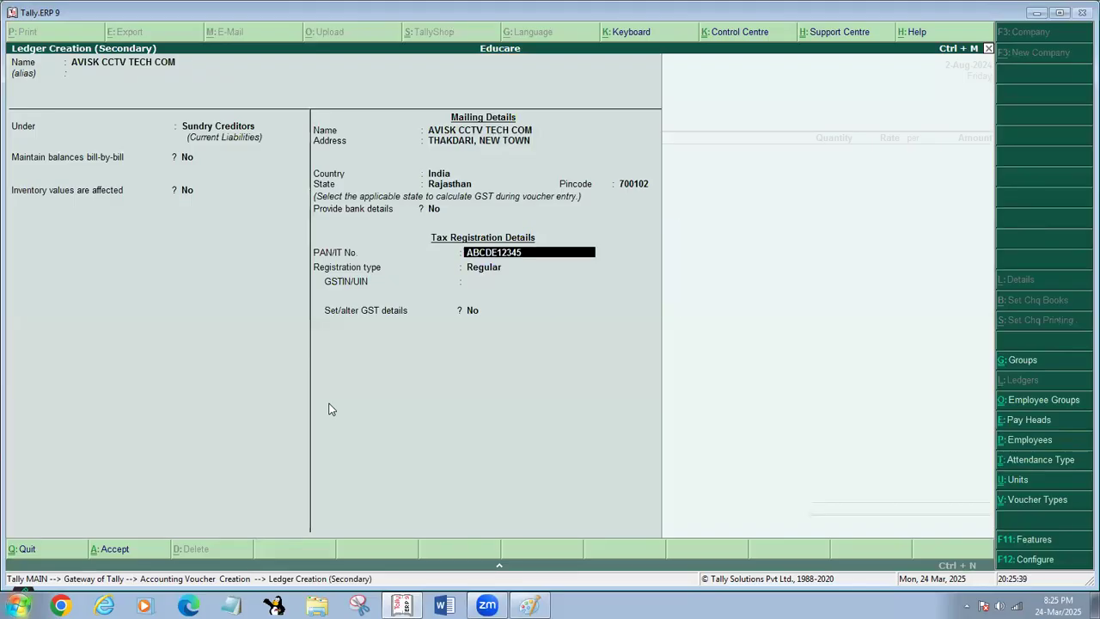
{"action": "key", "text": "BackSpace"}
{"action": "type", "text": "R"}
{"action": "key", "text": "Return"}
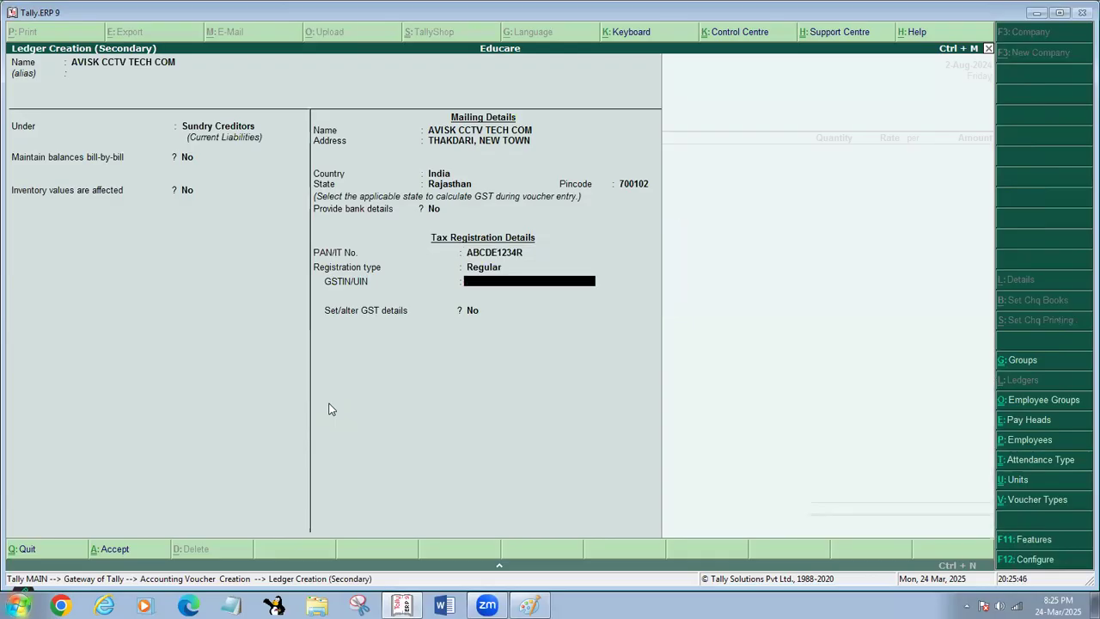
- Enter the supplier's GSTIN, leave GST details unset and save the ledger as the voucher's party account
{"action": "type", "text": "08ABCDE1234R1AX"}
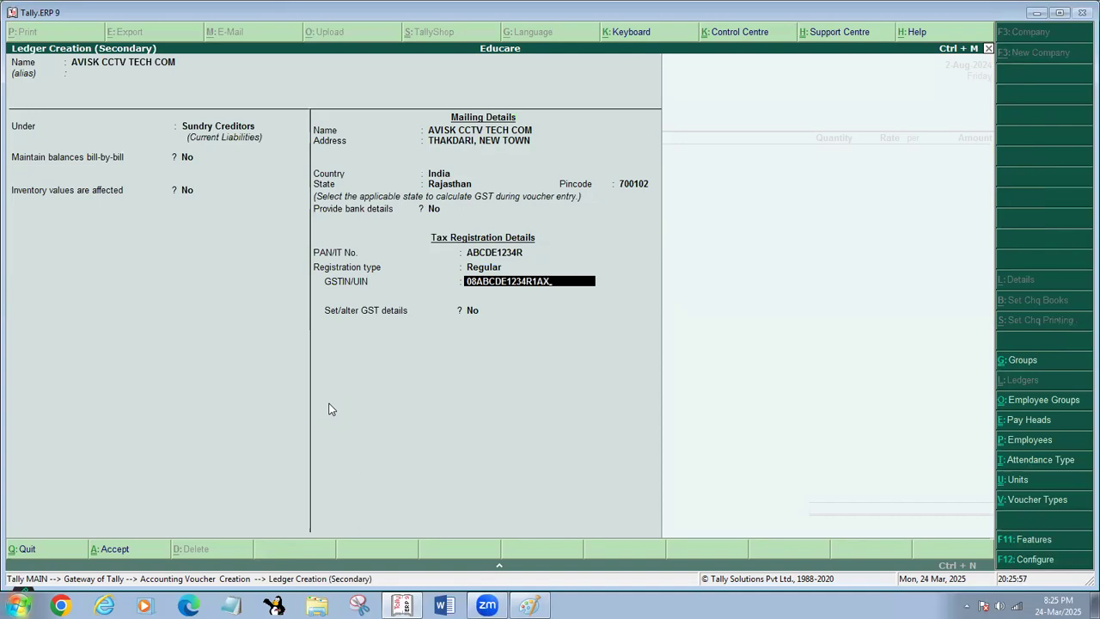
{"action": "key", "text": "Return"}
{"action": "key", "text": "Return"}
{"action": "key", "text": "Return"}
{"action": "key", "text": "Return"}
{"action": "key", "text": "Return"}
{"action": "key", "text": "Return"}
{"action": "key", "text": "Return"}
{"action": "key", "text": "Return"}
{"action": "key", "text": "Return"}
{"action": "key", "text": "Return"}
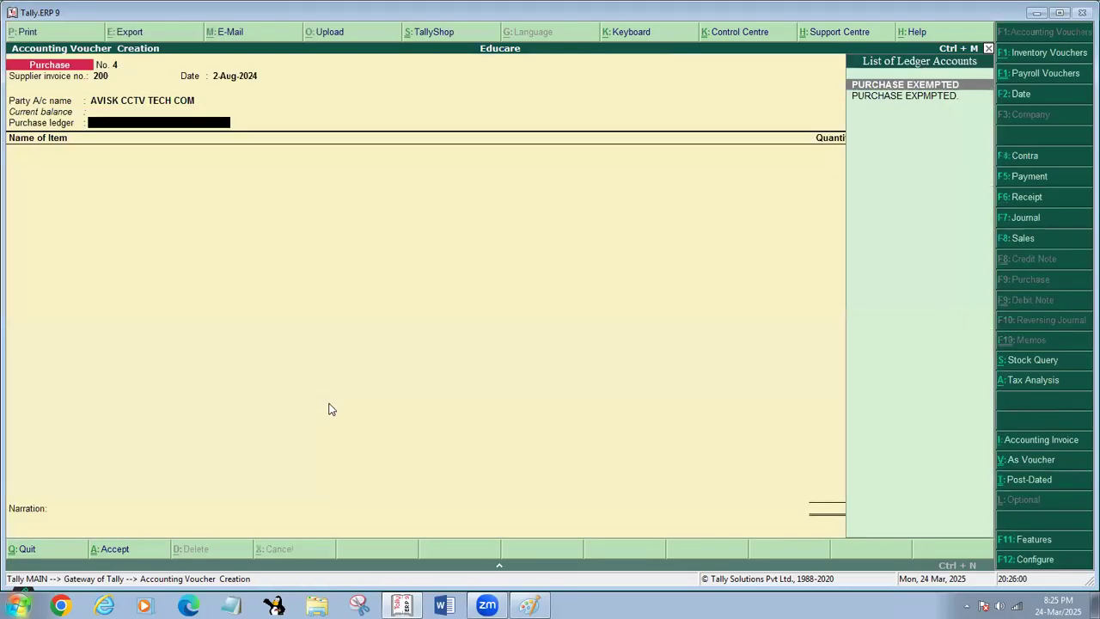
- Select PURCHASE EXEMPTED as the voucher's purchase ledger and go back to the party account name
{"action": "key", "text": "Return"}
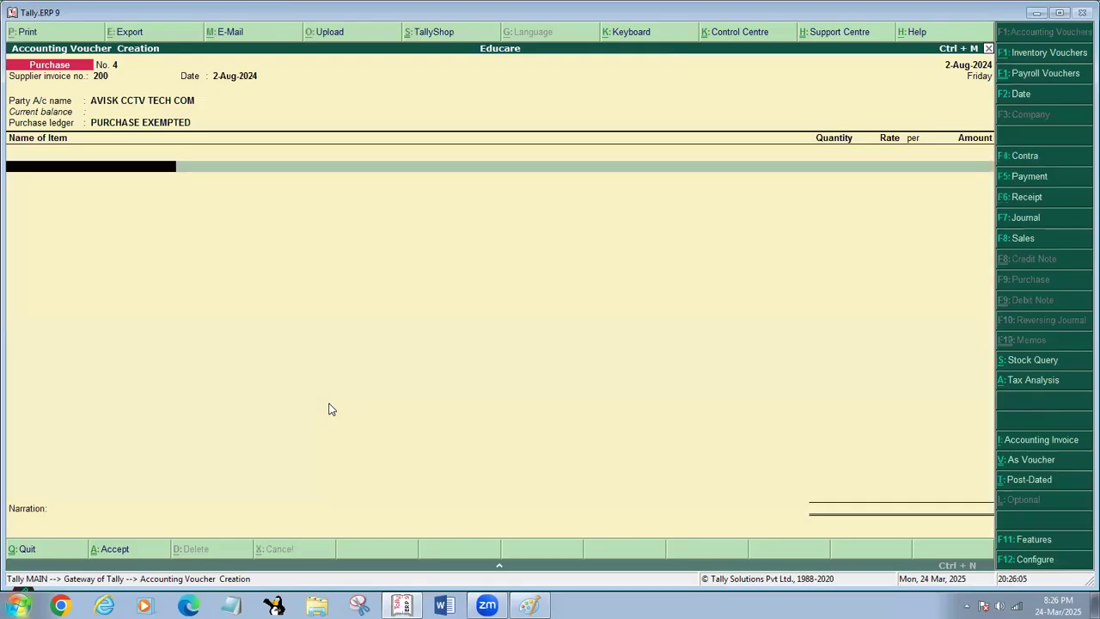
{"action": "key", "text": "BackSpace"}
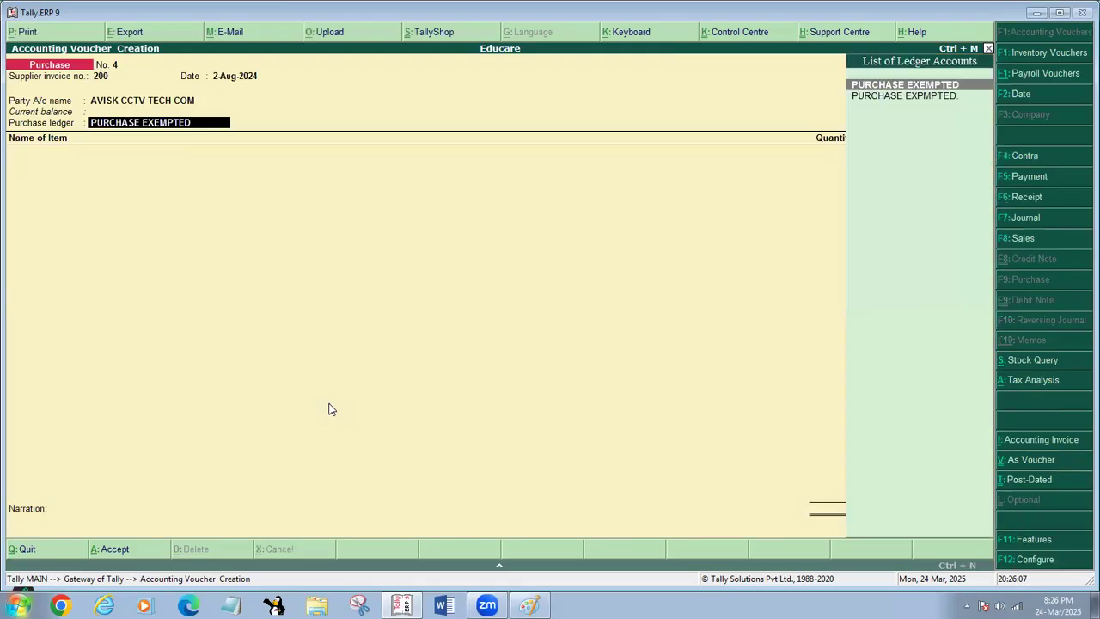
{"action": "key", "text": "BackSpace"}
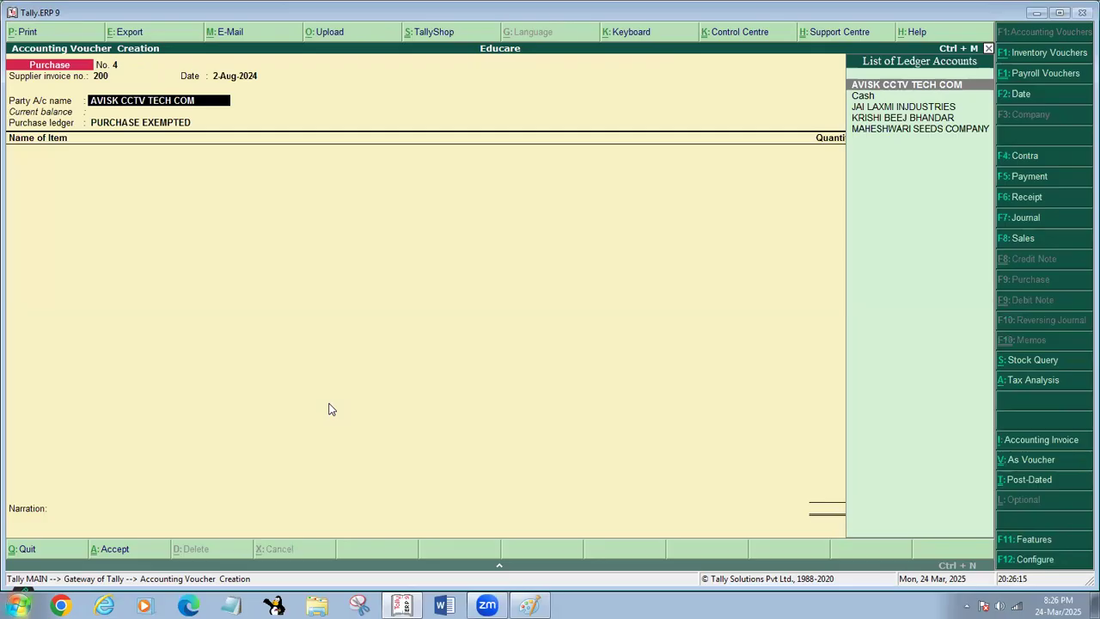
- Start creating another party ledger named AVISHEK CCVT TECH COM
{"action": "key", "text": "alt+c"}
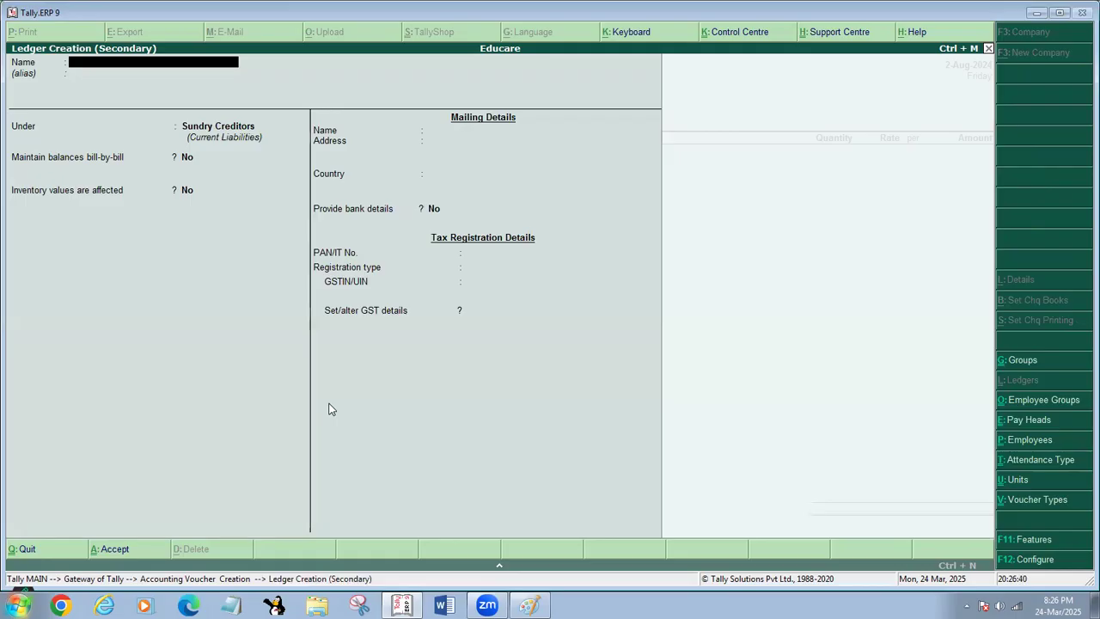
{"action": "type", "text": "AVISHEK CCVT"}
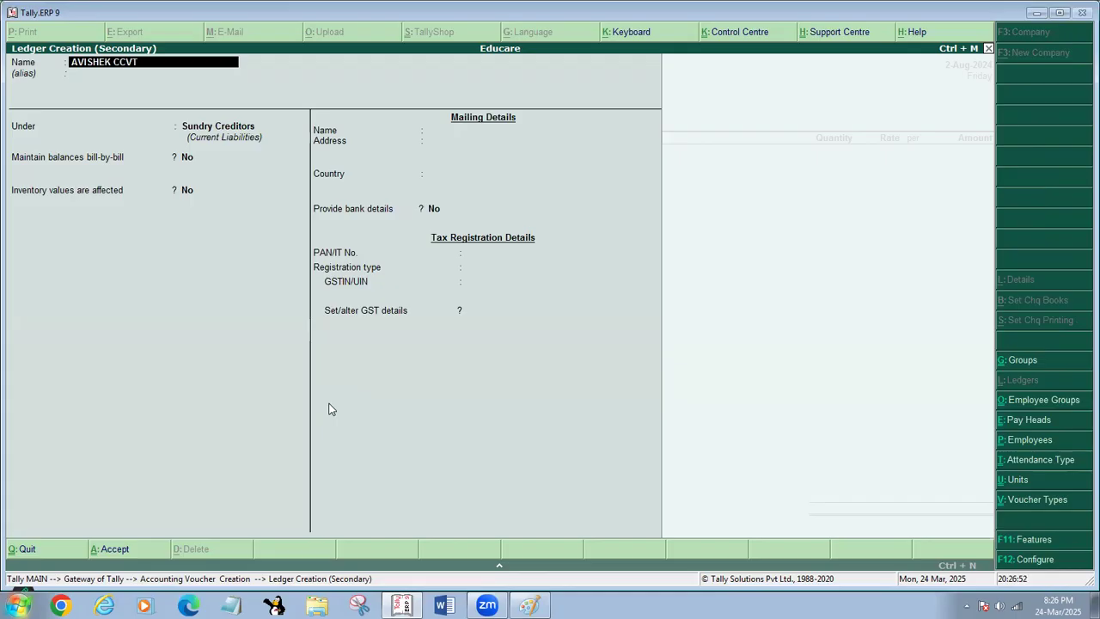
{"action": "type", "text": " TECH COM"}
{"action": "key", "text": "Return"}
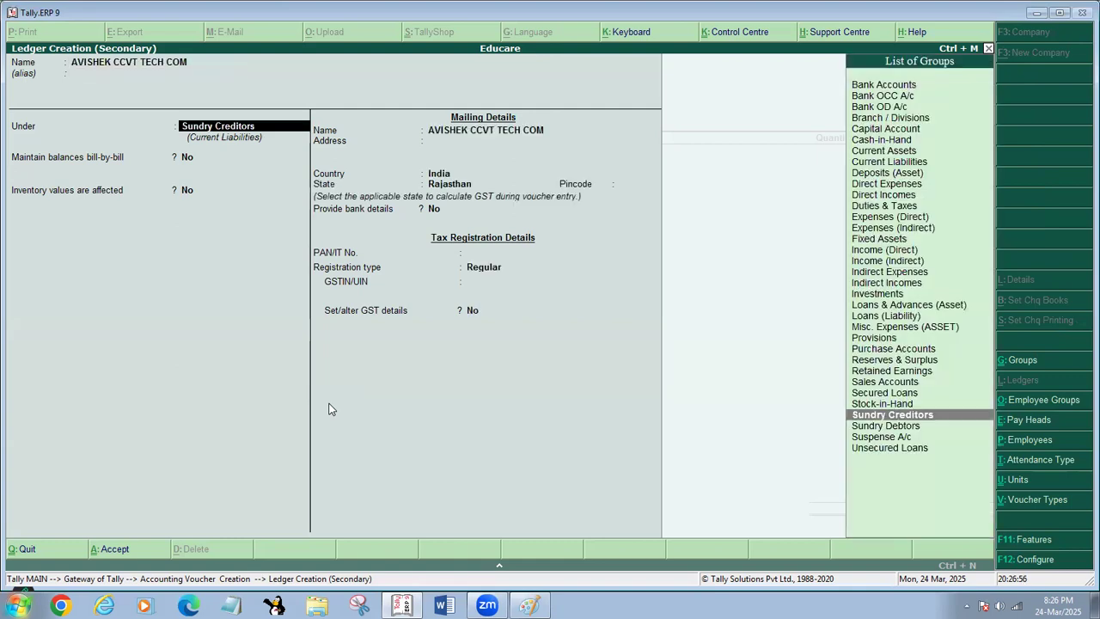
- Go through the second ledger's details under Sundry Creditors without a PAN or GSTIN and leave the ledger creation
{"action": "key", "text": "Return"}
{"action": "key", "text": "Return"}
{"action": "key", "text": "Return"}
{"action": "key", "text": "Return"}
{"action": "key", "text": "Return"}
{"action": "key", "text": "Return"}
{"action": "key", "text": "Return"}
{"action": "key", "text": "Return"}
{"action": "key", "text": "Return"}
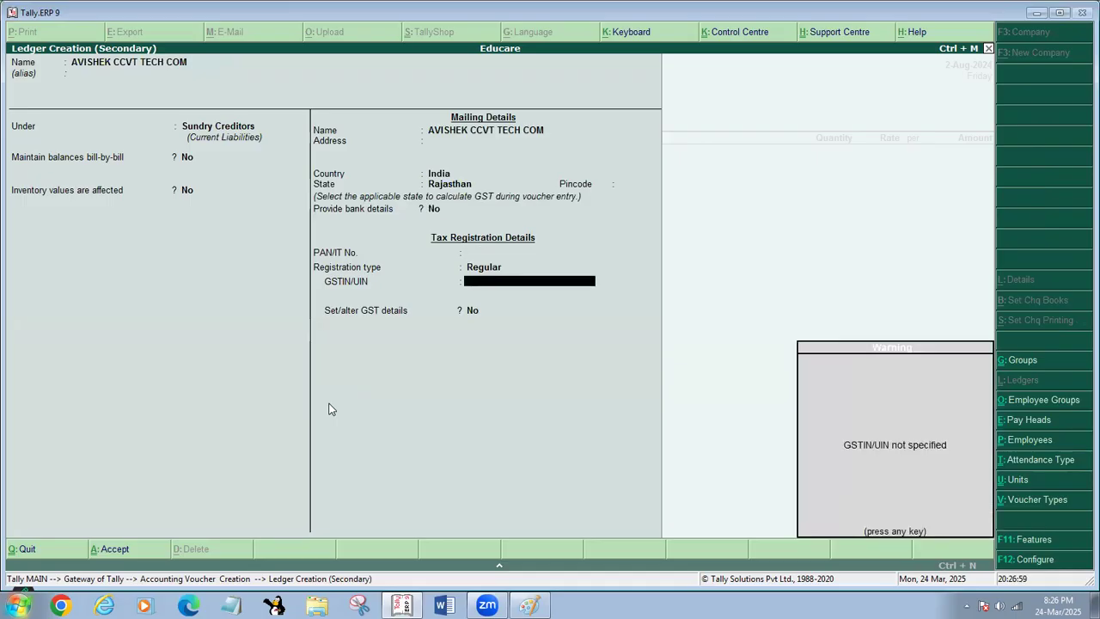
{"action": "key", "text": "Return"}
{"action": "key", "text": "BackSpace"}
{"action": "key", "text": "BackSpace"}
{"action": "key", "text": "BackSpace"}
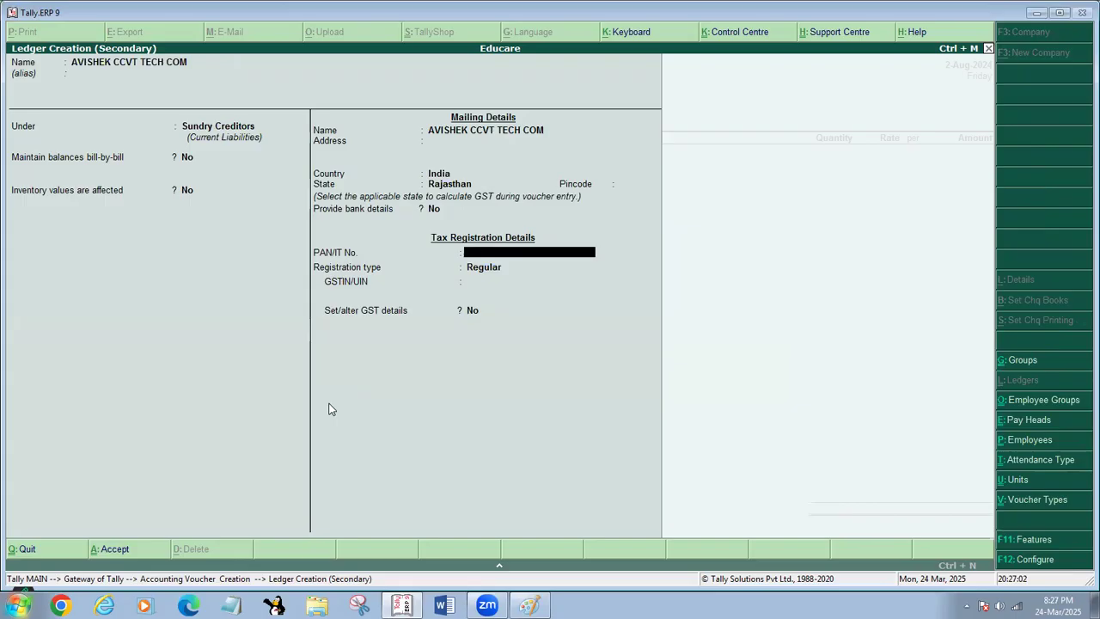
{"action": "key", "text": "ctrl+a"}
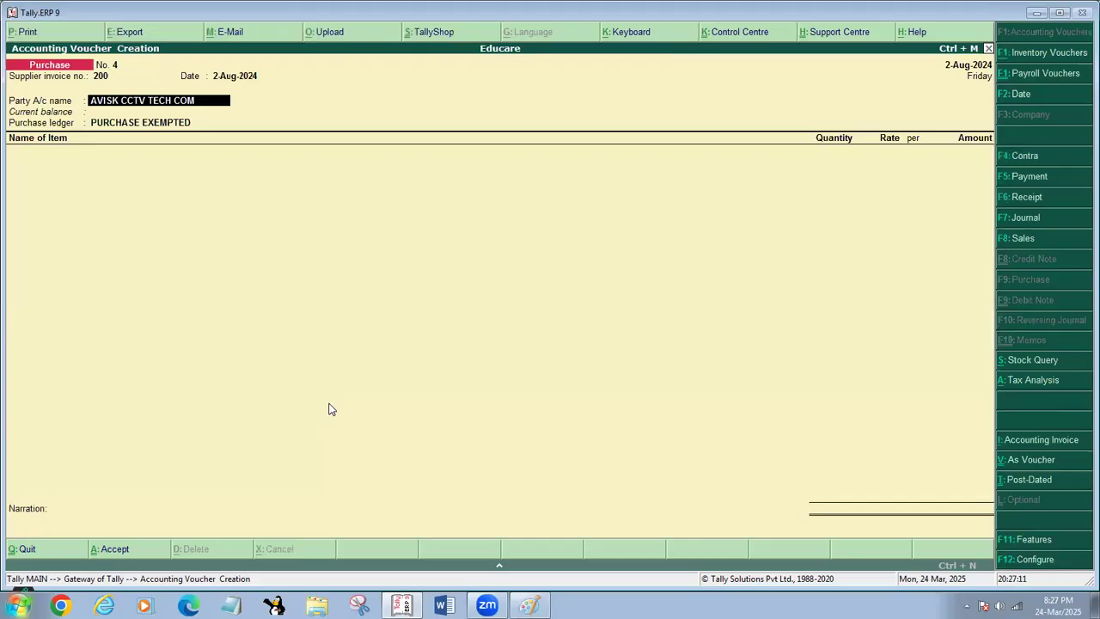
- Discard the unsaved purchase voucher and return to the Gateway of Tally
{"action": "key", "text": "space"}
{"action": "key", "text": "Escape"}
{"action": "key", "text": "Return"}
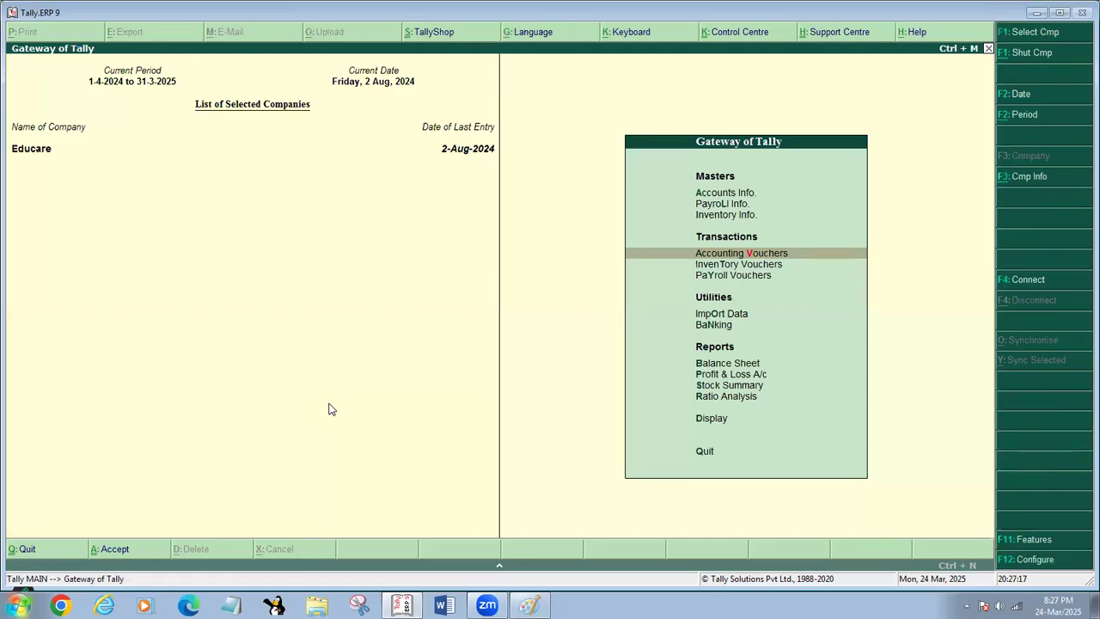
- Review the list of ledgers available for alteration in Accounts Info and return to the Gateway of Tally
{"action": "key", "text": "a"}
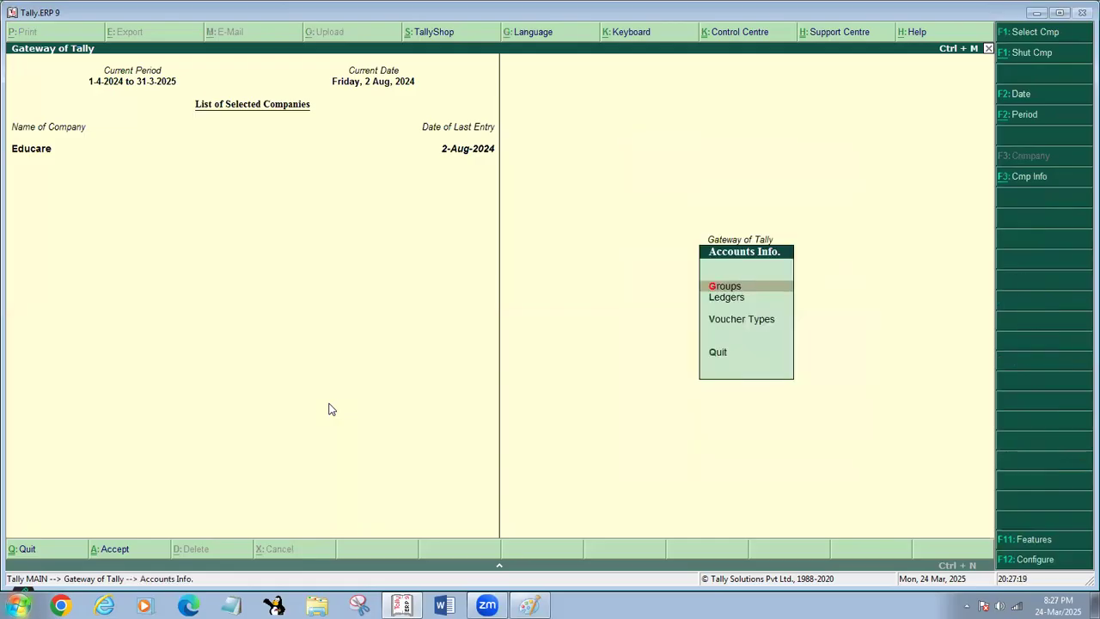
{"action": "key", "text": "l"}
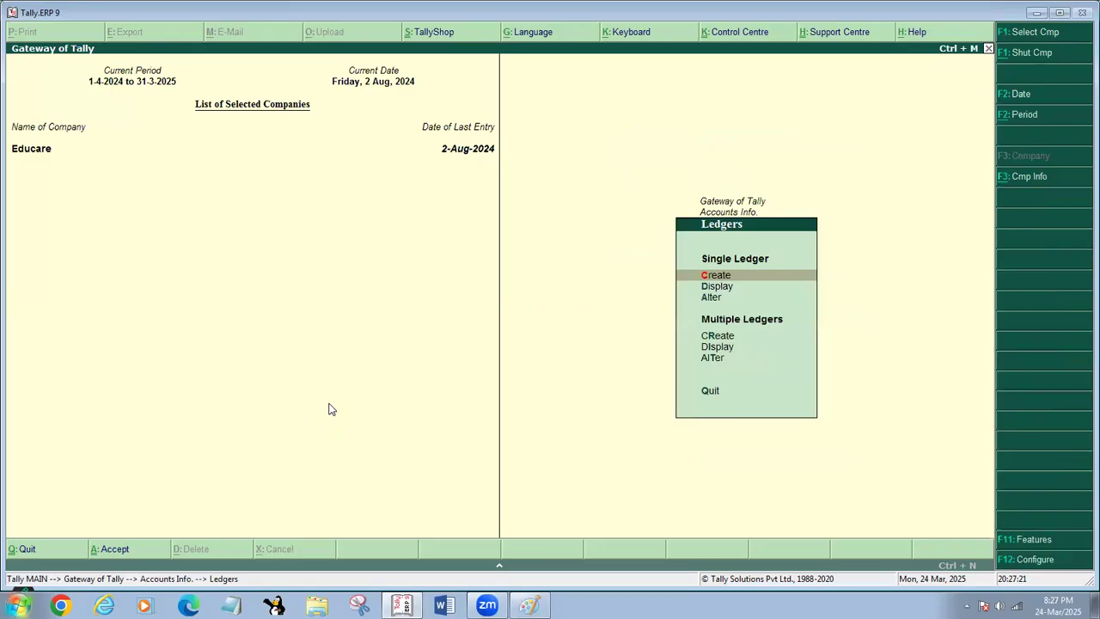
{"action": "key", "text": "a"}
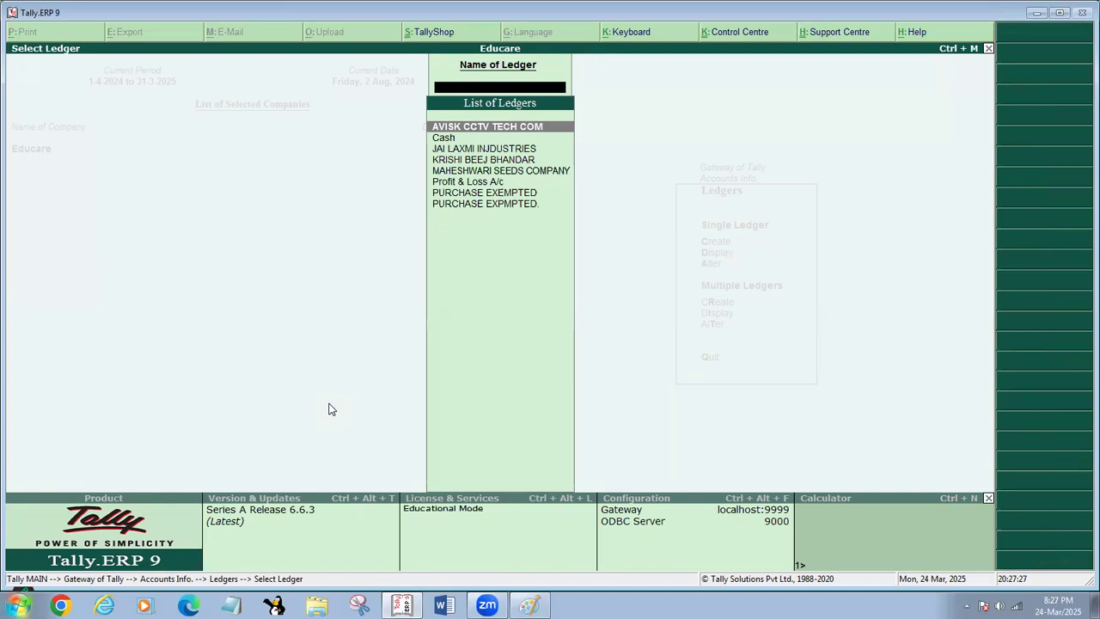
{"action": "key", "text": "Escape"}
{"action": "key", "text": "Escape"}
{"action": "key", "text": "Escape"}
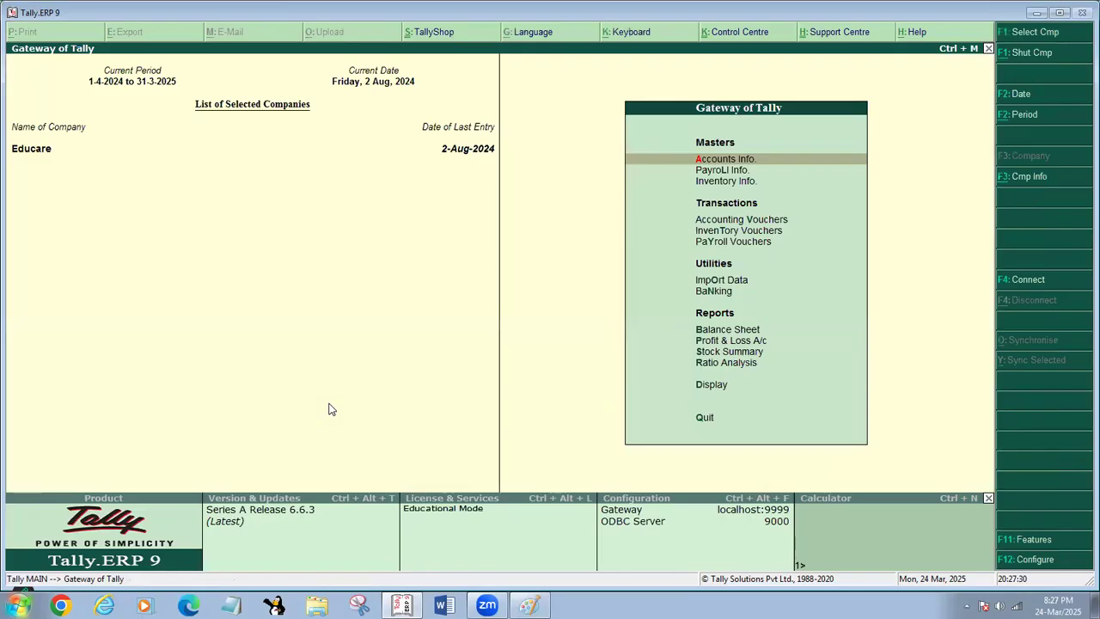
- Open the AVISK CCTV TECH COM ledger for alteration and rename it AVISHEK CCTV TECH COM
{"action": "key", "text": "Return"}
{"action": "key", "text": "l"}
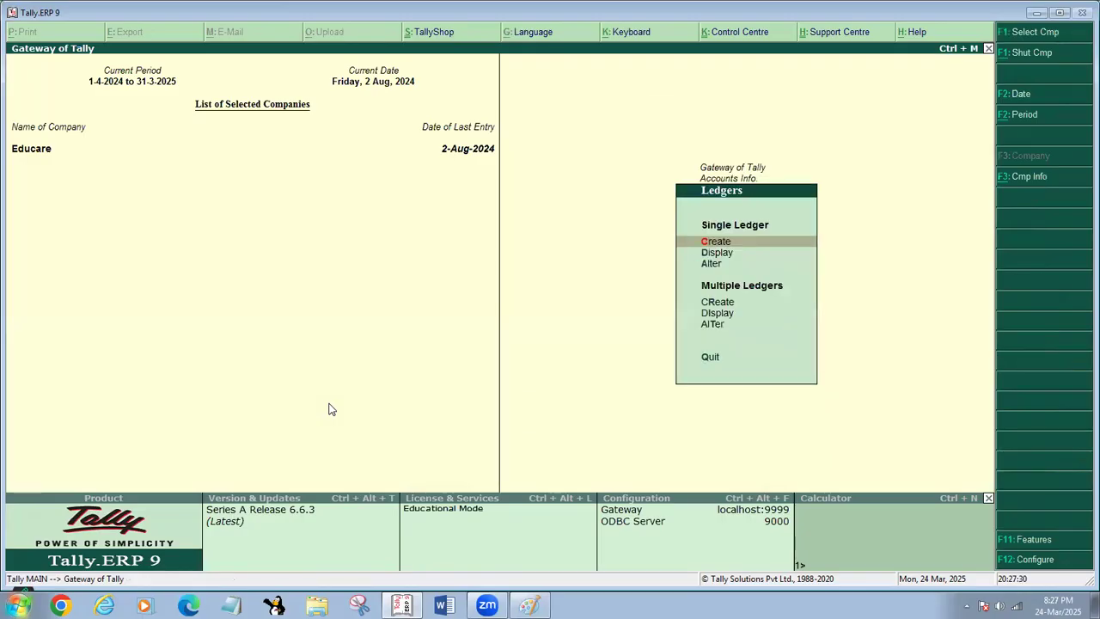
{"action": "key", "text": "a"}
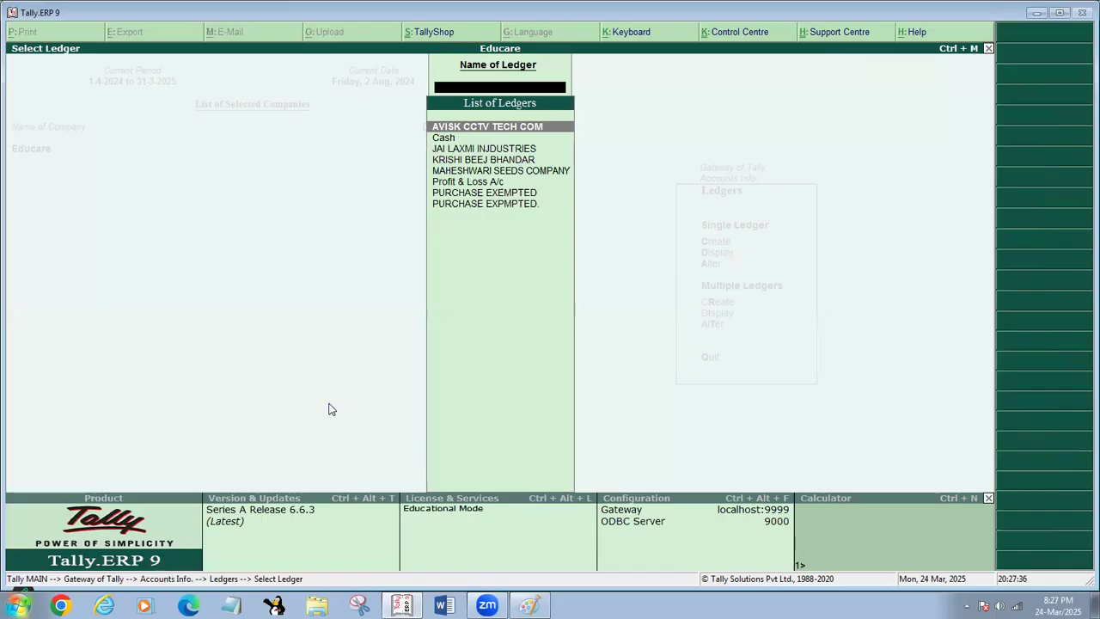
{"action": "key", "text": "Return"}
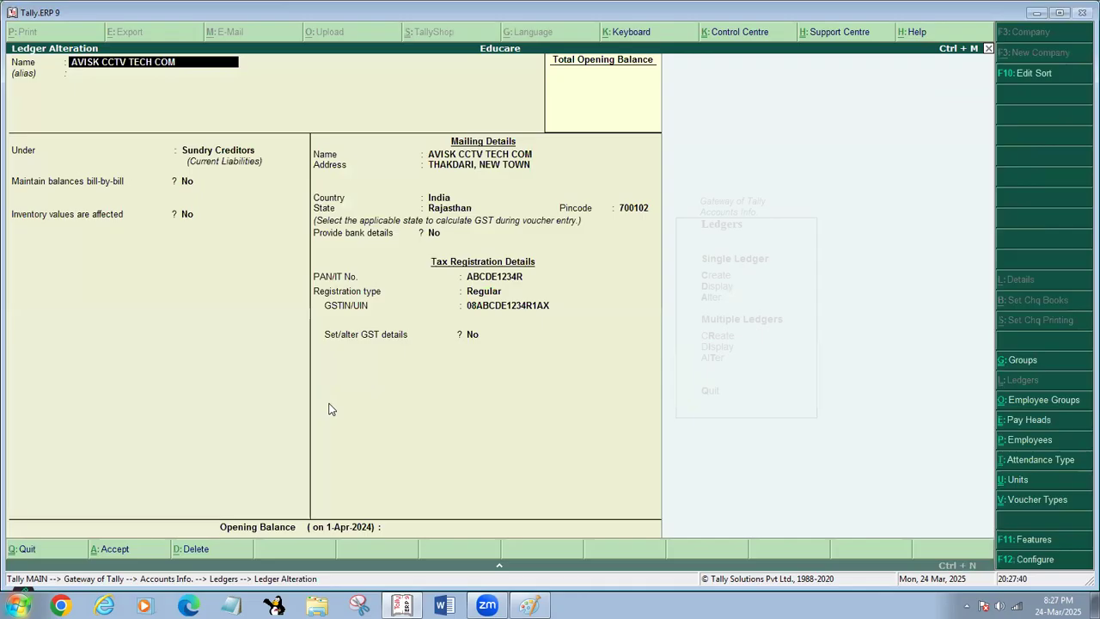
{"action": "type", "text": "A"}
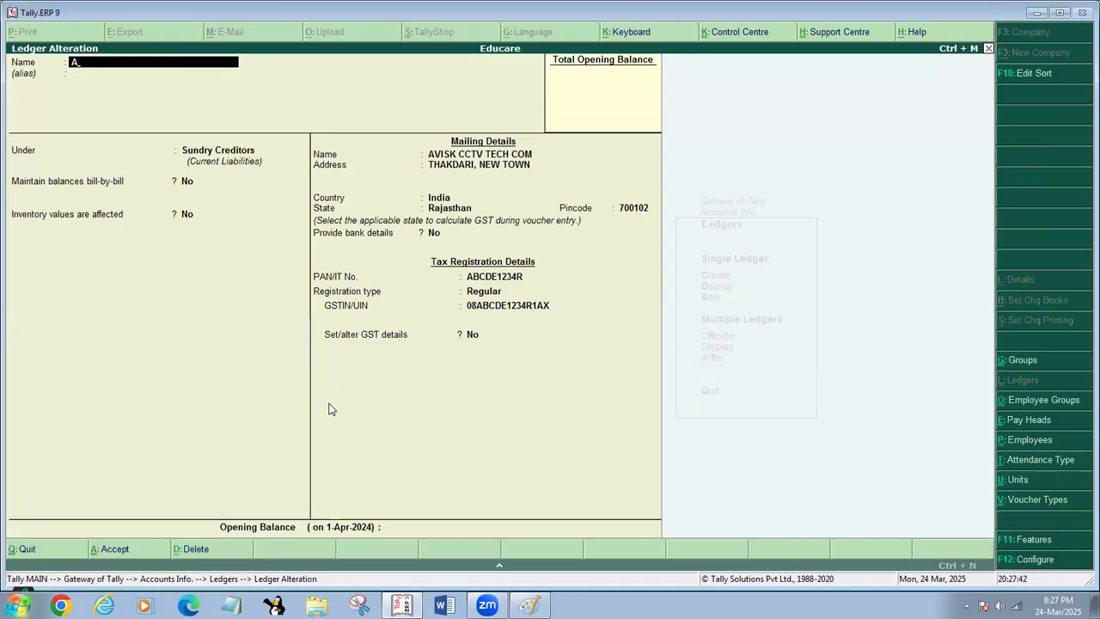
{"action": "type", "text": "VISHEK CCTV"}
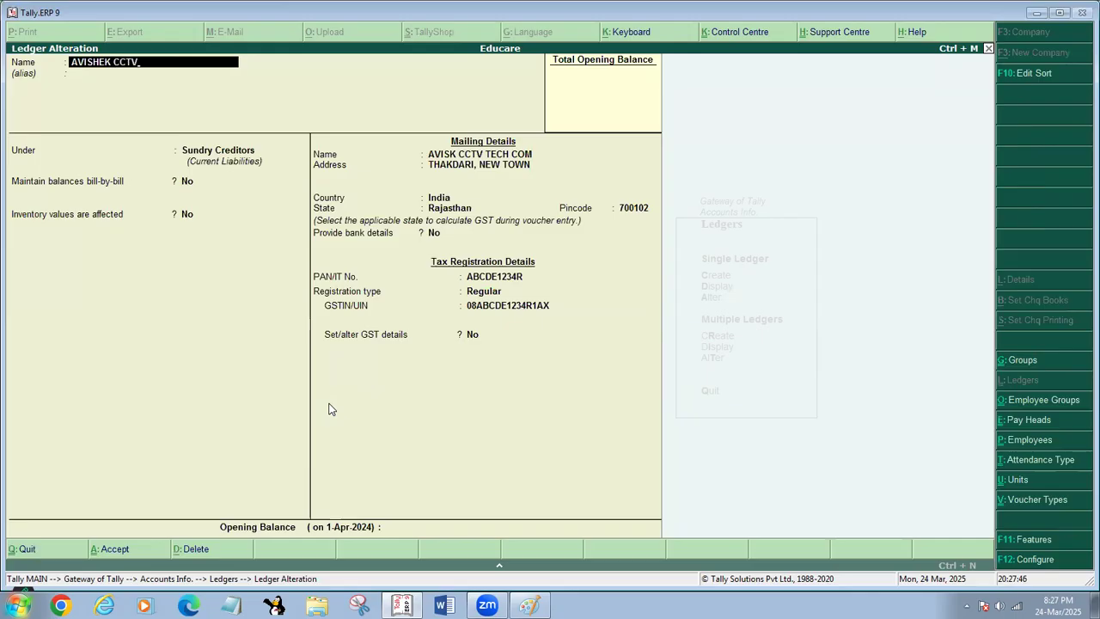
{"action": "type", "text": " TECH COM"}
- Keep the ledger's remaining details, save the alteration and return to the Gateway of Tally
{"action": "key", "text": "Return"}
{"action": "key", "text": "Return"}
{"action": "key", "text": "Return"}
{"action": "key", "text": "Return"}
{"action": "key", "text": "Return"}
{"action": "key", "text": "Return"}
{"action": "key", "text": "Return"}
{"action": "key", "text": "Return"}
{"action": "key", "text": "Return"}
{"action": "key", "text": "Return"}
{"action": "key", "text": "Return"}
{"action": "key", "text": "Return"}
{"action": "key", "text": "Return"}
{"action": "key", "text": "Return"}
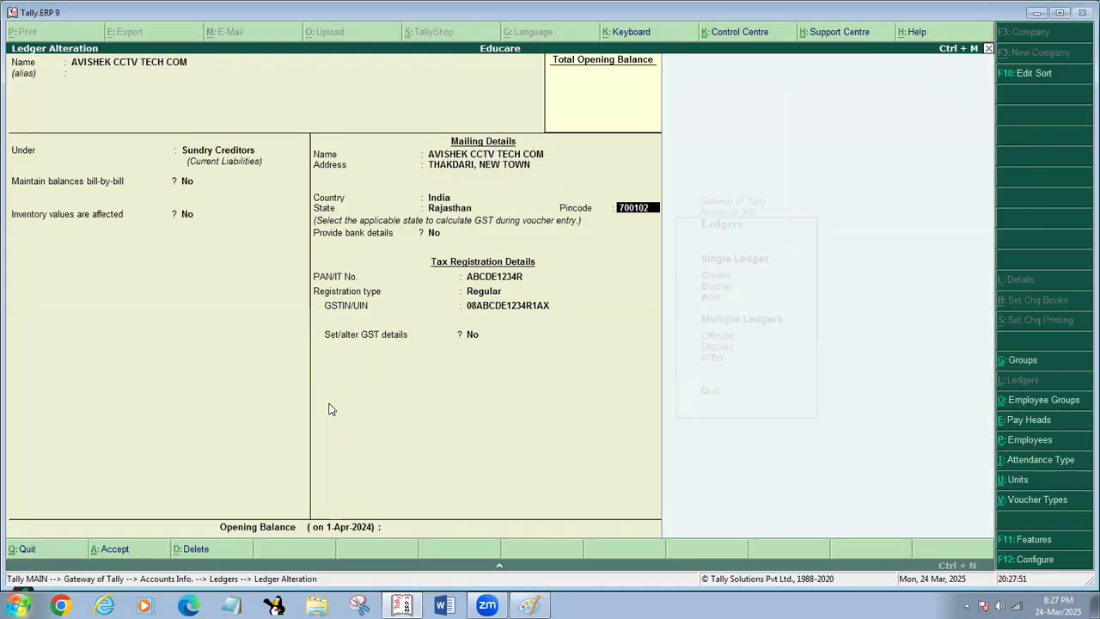
{"action": "key", "text": "Return"}
{"action": "key", "text": "Return"}
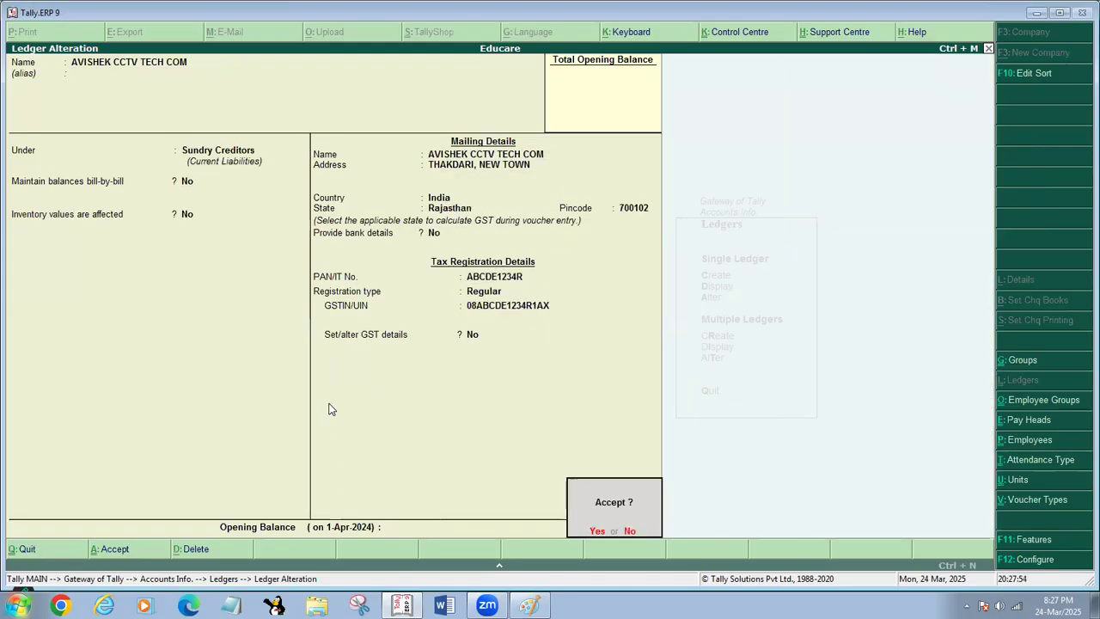
{"action": "key", "text": "Return"}
{"action": "key", "text": "Escape"}
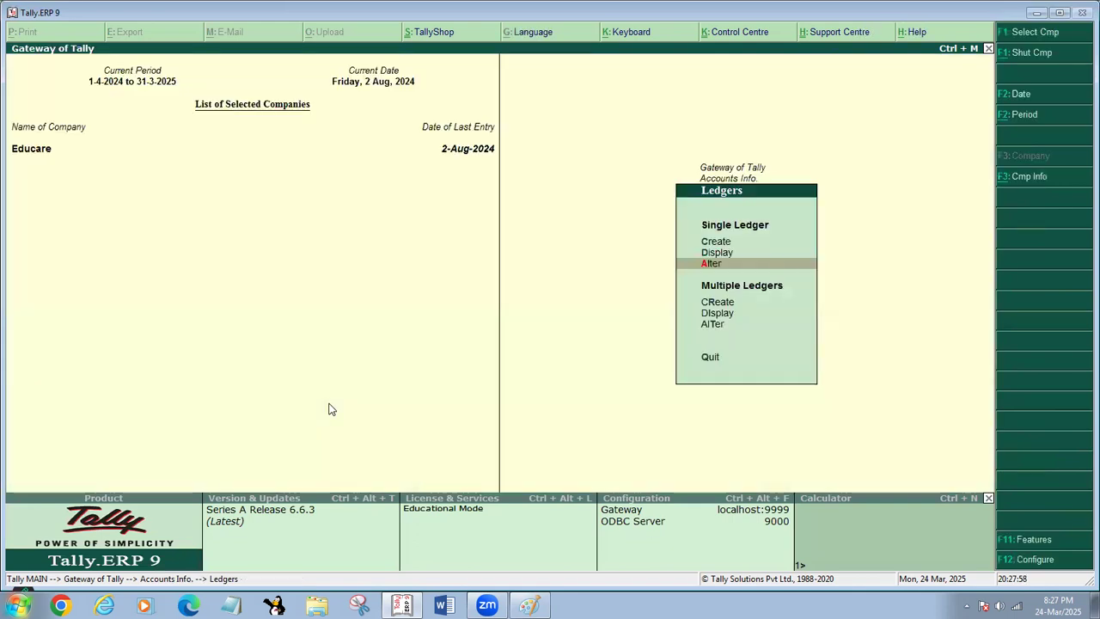
{"action": "key", "text": "Escape"}
{"action": "key", "text": "Escape"}
{"action": "key", "text": "Escape"}
{"action": "key", "text": "Escape"}
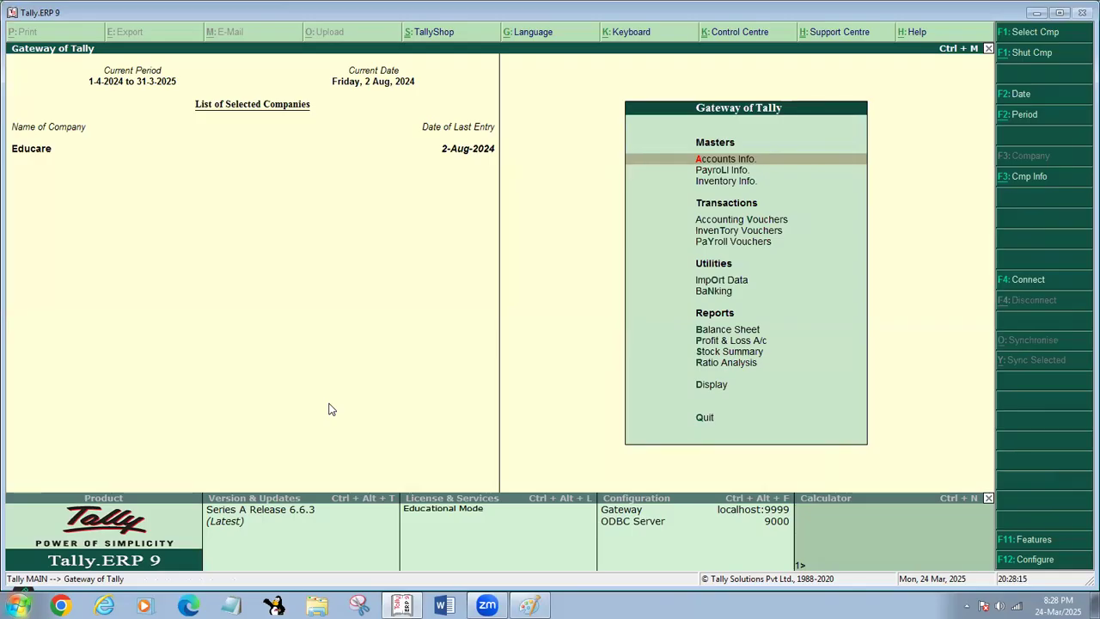
- Start a purchase voucher with supplier invoice number 101, party AVISHEK CCTV TECH COM and purchase ledger PURCHASE EXEMPTED
{"action": "key", "text": "v"}
{"action": "type", "text": "101"}
{"action": "key", "text": "Return"}
{"action": "key", "text": "Return"}
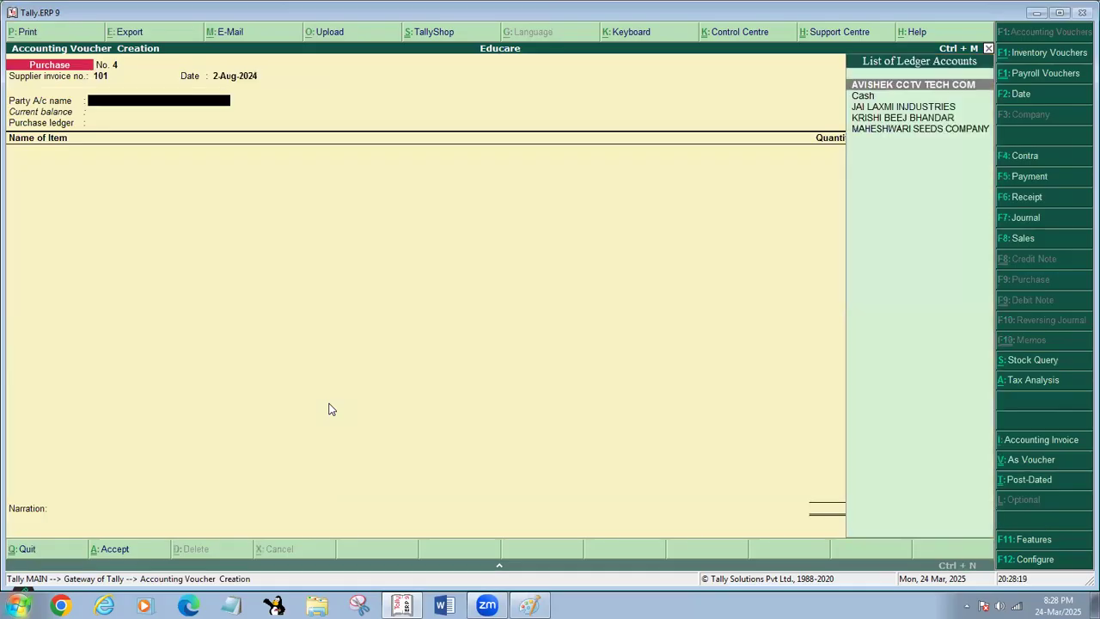
{"action": "key", "text": "Return"}
{"action": "key", "text": "Return"}
{"action": "key", "text": "Return"}
{"action": "key", "text": "Return"}
{"action": "key", "text": "Return"}
{"action": "key", "text": "Return"}
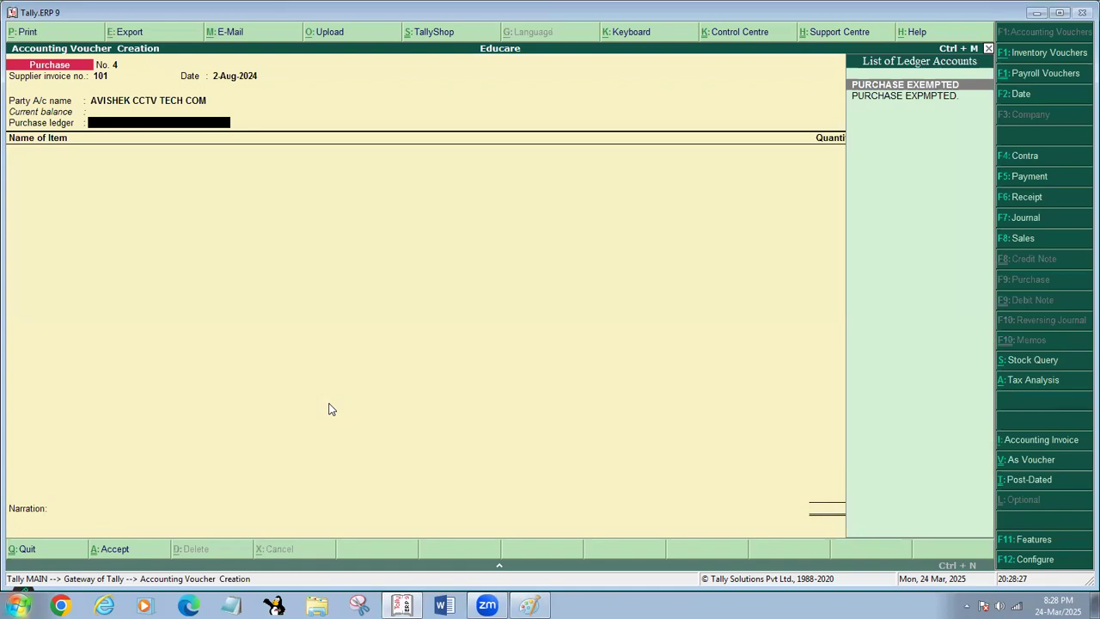
{"action": "key", "text": "Return"}
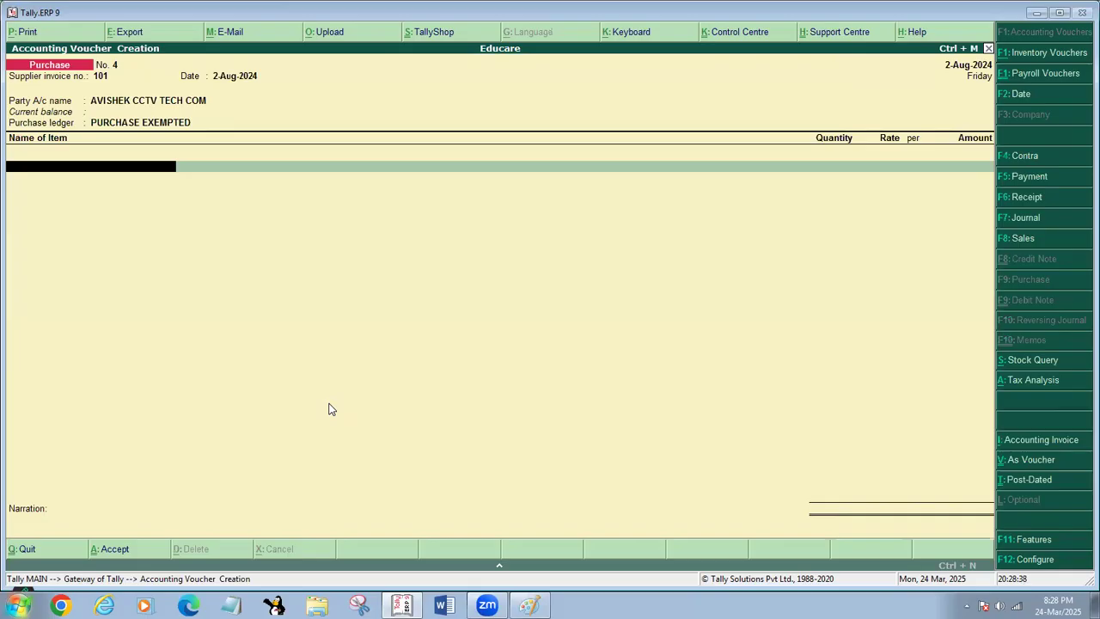
- Discard the purchase voucher without adding items and go back to the Gateway of Tally
{"action": "key", "text": "Escape"}
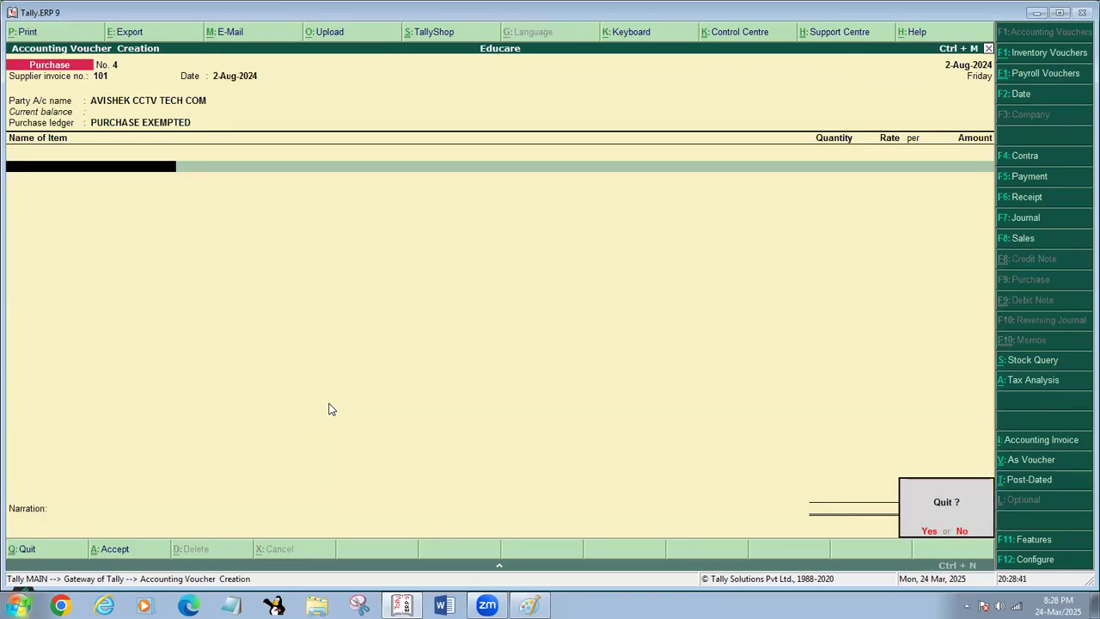
{"action": "key", "text": "y"}
{"action": "key", "text": "Escape"}
{"action": "key", "text": "n"}
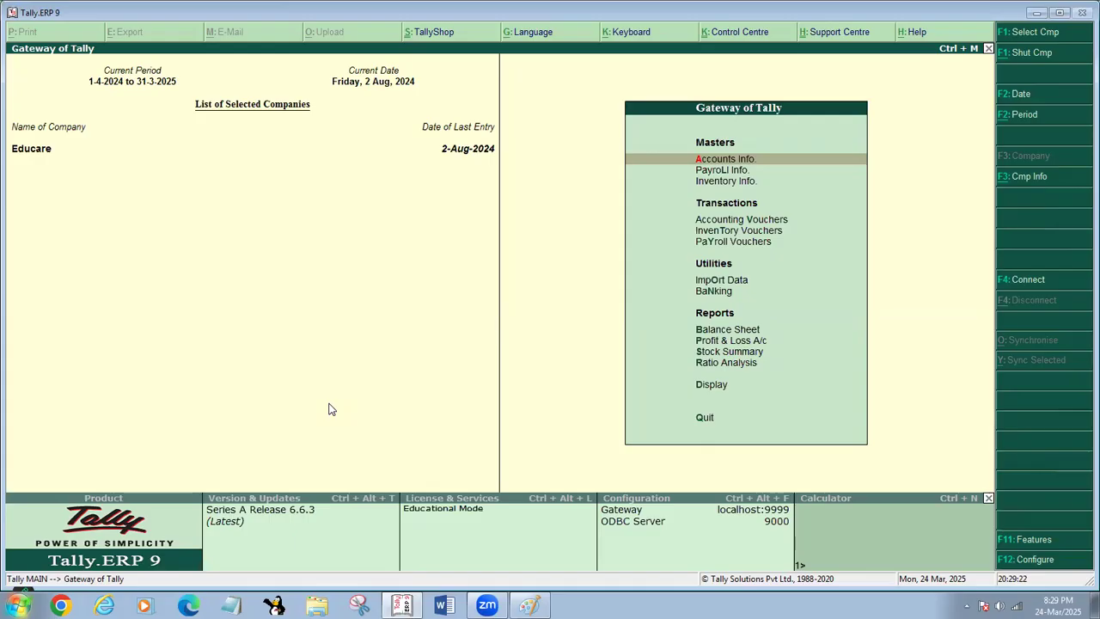
- Check the renamed party in the list of ledgers available for alteration and return to the Gateway of Tally
{"action": "key", "text": "Return"}
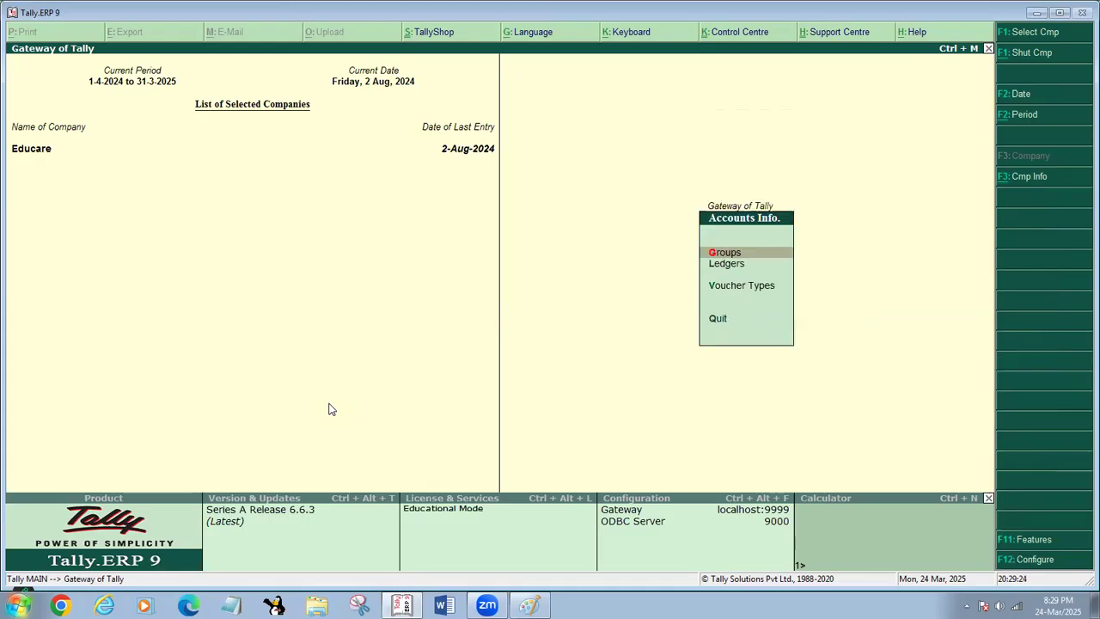
{"action": "key", "text": "l"}
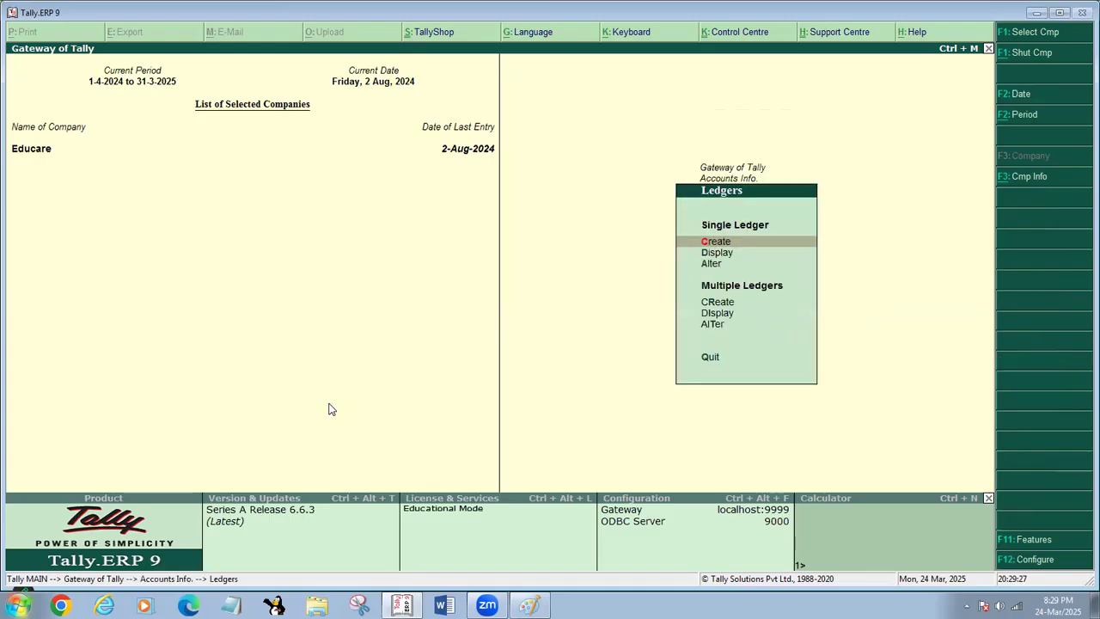
{"action": "key", "text": "a"}
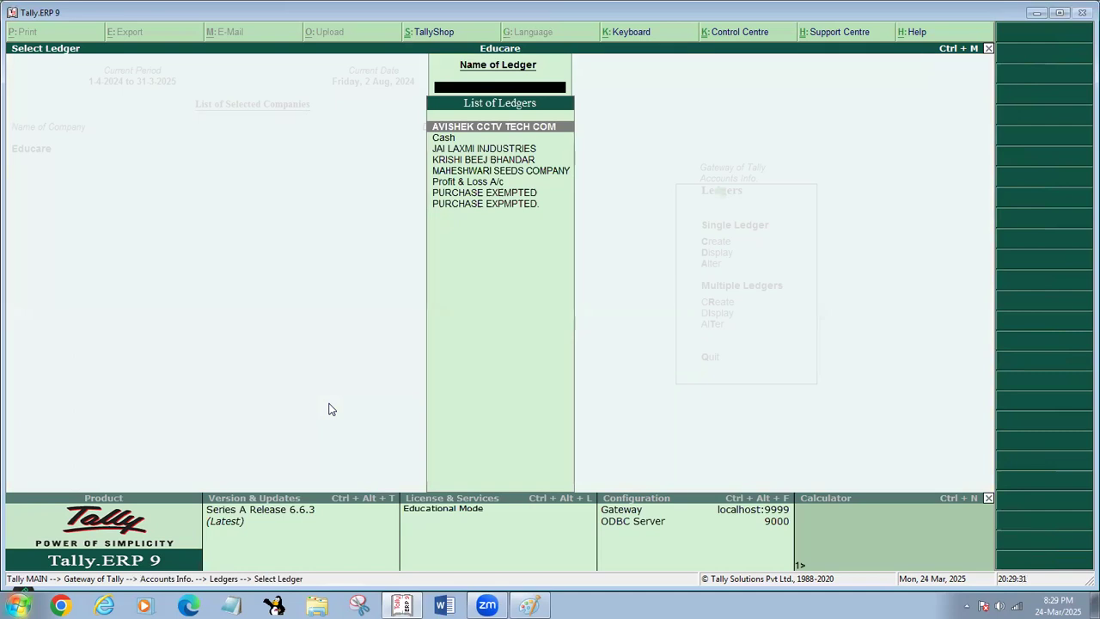
{"action": "key", "text": "Escape"}
{"action": "key", "text": "Escape"}
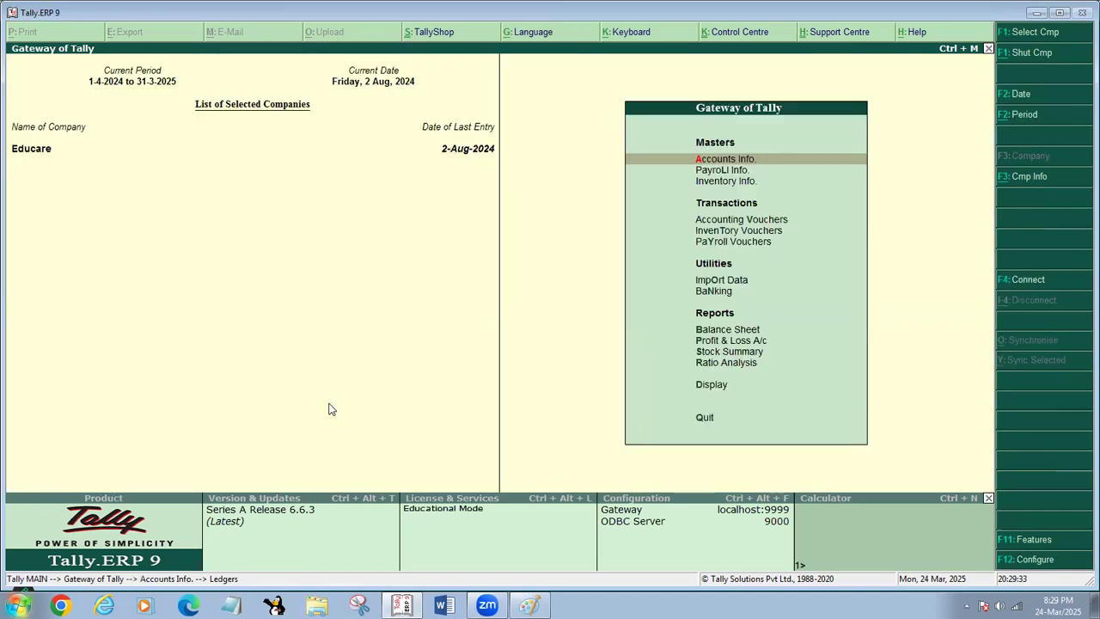
{"action": "key", "text": "Escape"}
- Delete the 1-Apr-2024 purchase voucher found in the KRISHI BEEJ BHANDAR ledger's account book
{"action": "key", "text": "d"}
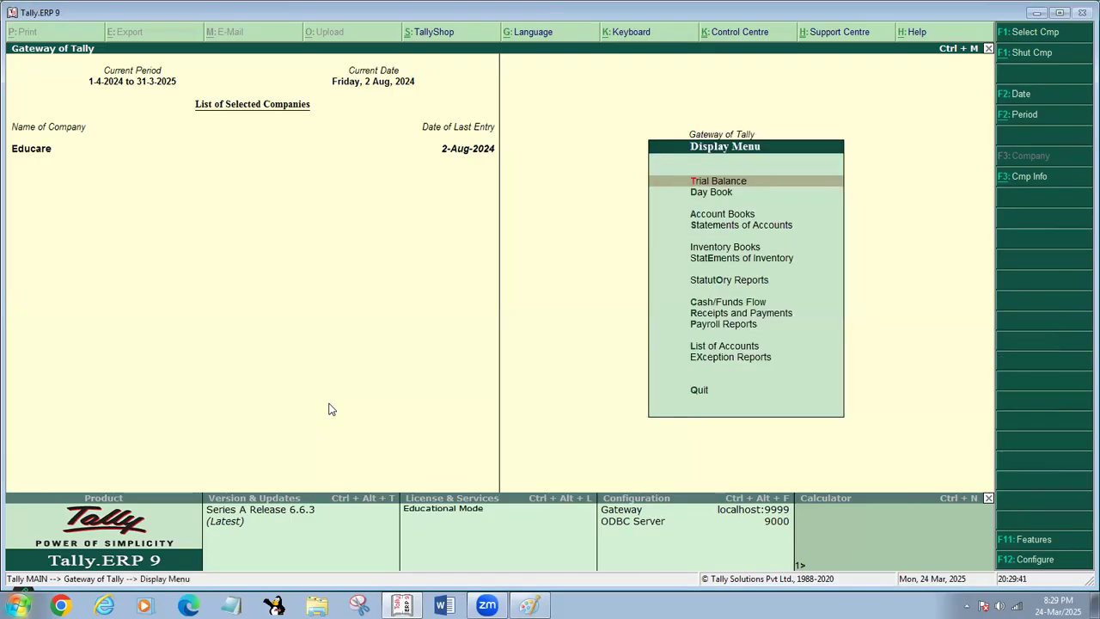
{"action": "key", "text": "a"}
{"action": "key", "text": "l"}
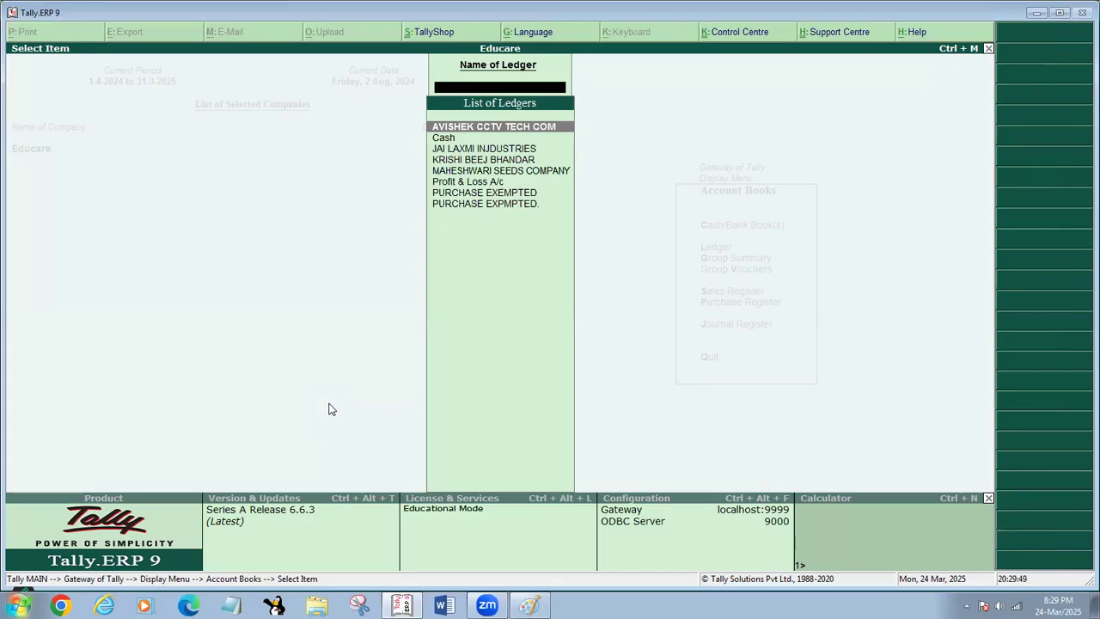
{"action": "key", "text": "Down"}
{"action": "key", "text": "Down"}
{"action": "key", "text": "Down"}
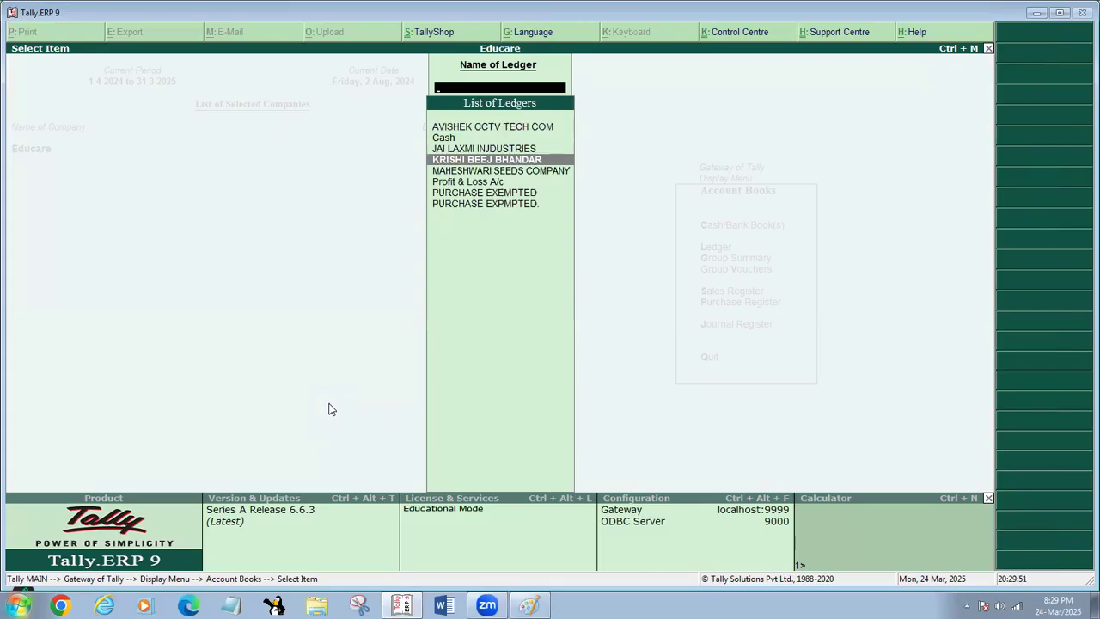
{"action": "key", "text": "Return"}
{"action": "key", "text": "Return"}
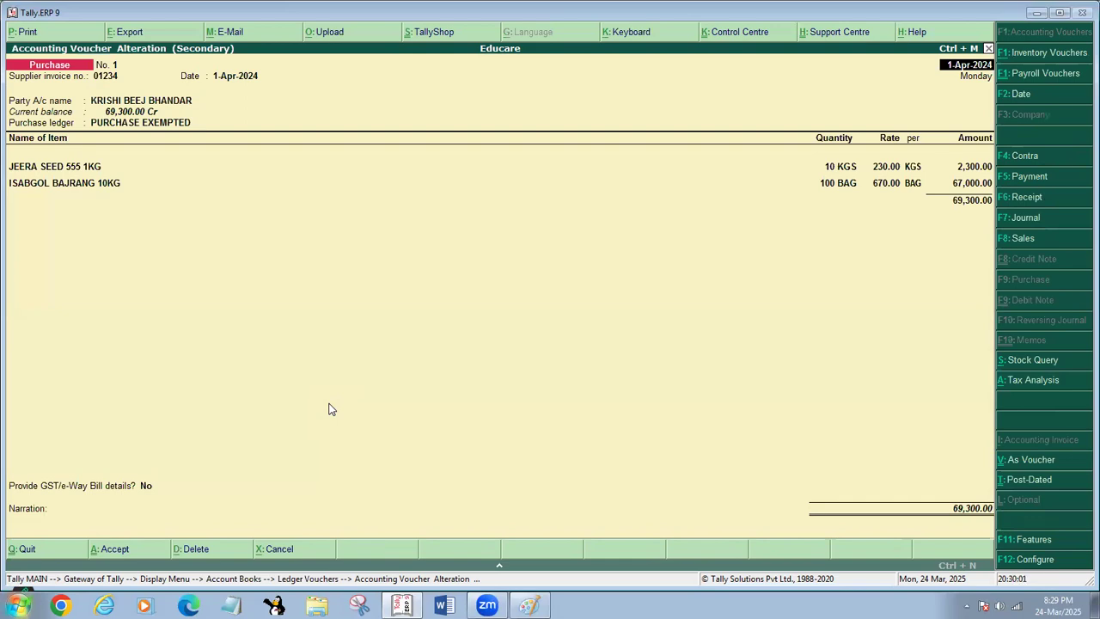
{"action": "key", "text": "alt+d"}
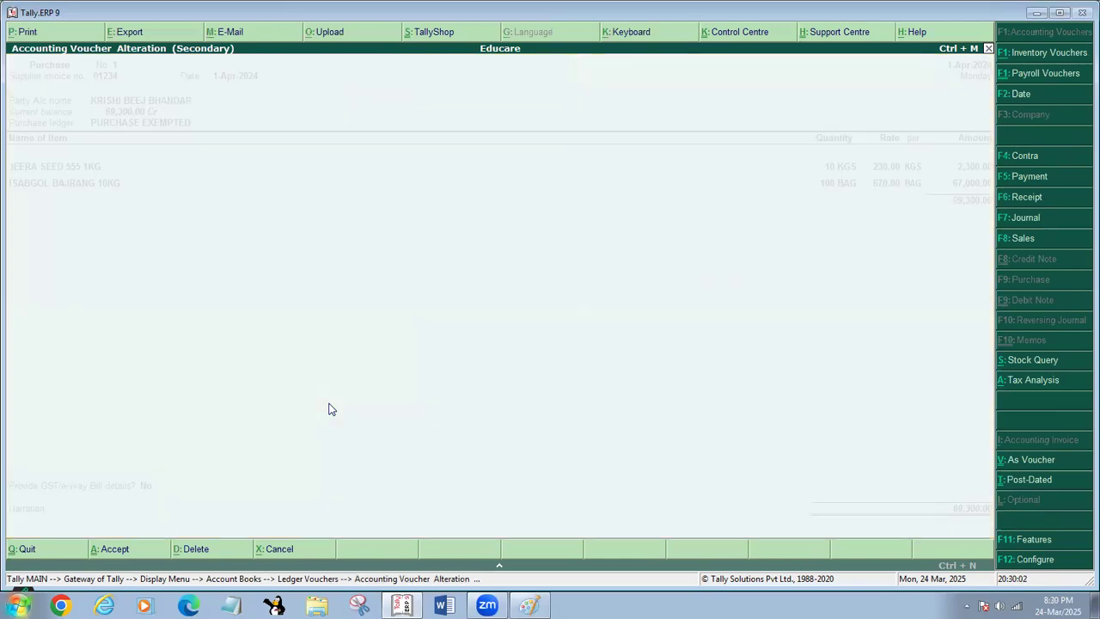
{"action": "key", "text": "y"}
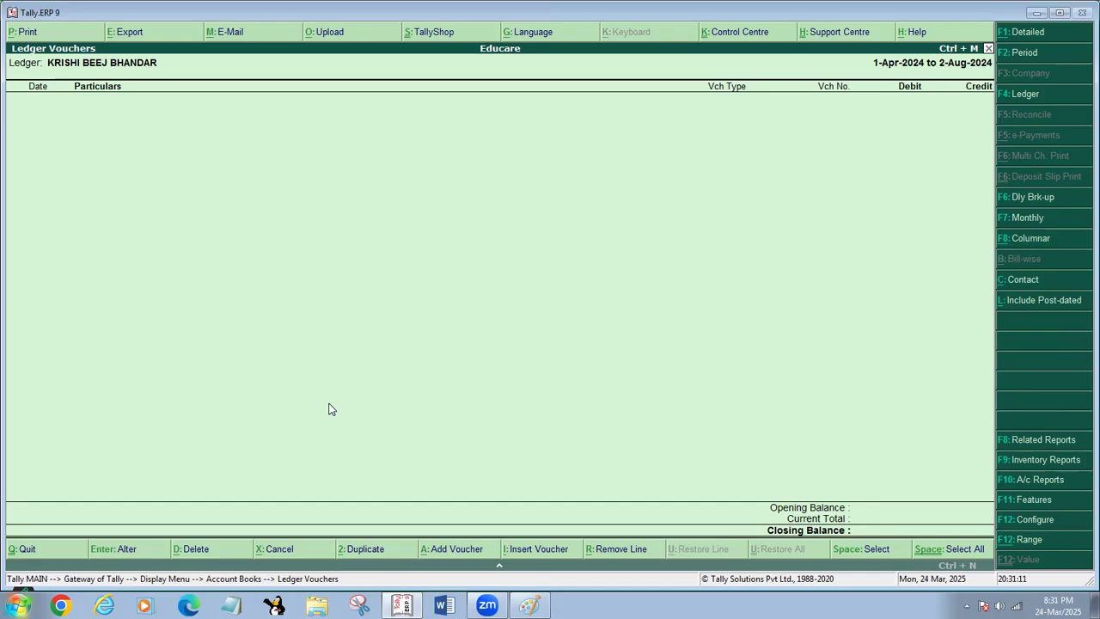
- Exit Tally.ERP 9 and close the untitled Paint drawing without saving it
{"action": "key", "text": "Escape"}
{"action": "key", "text": "Escape"}
{"action": "key", "text": "Escape"}
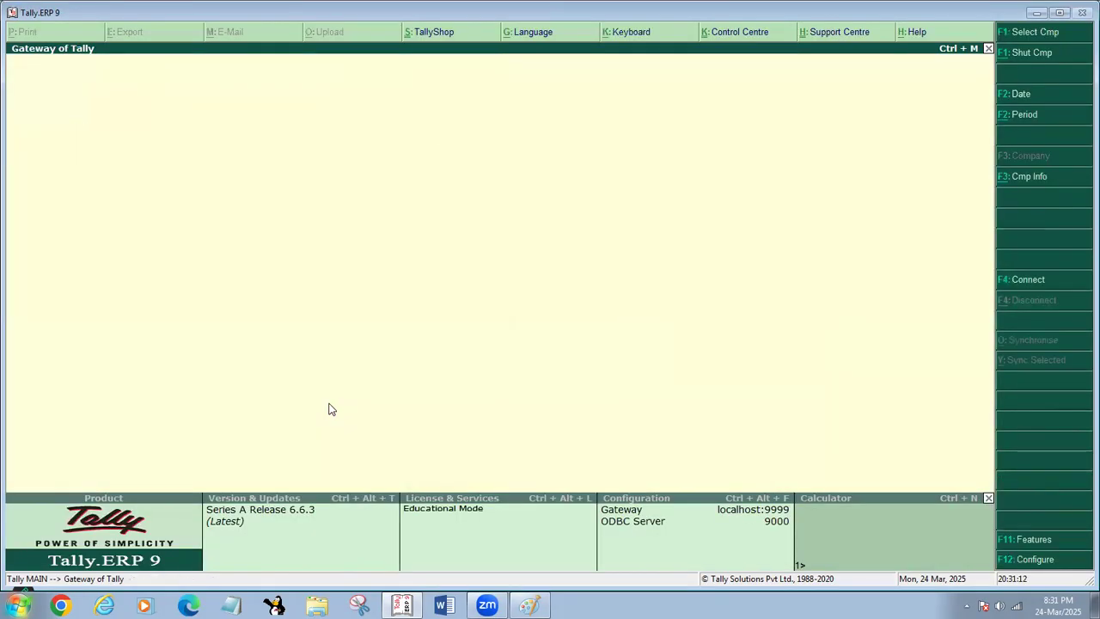
{"action": "key", "text": "Escape"}
{"action": "key", "text": "Return"}
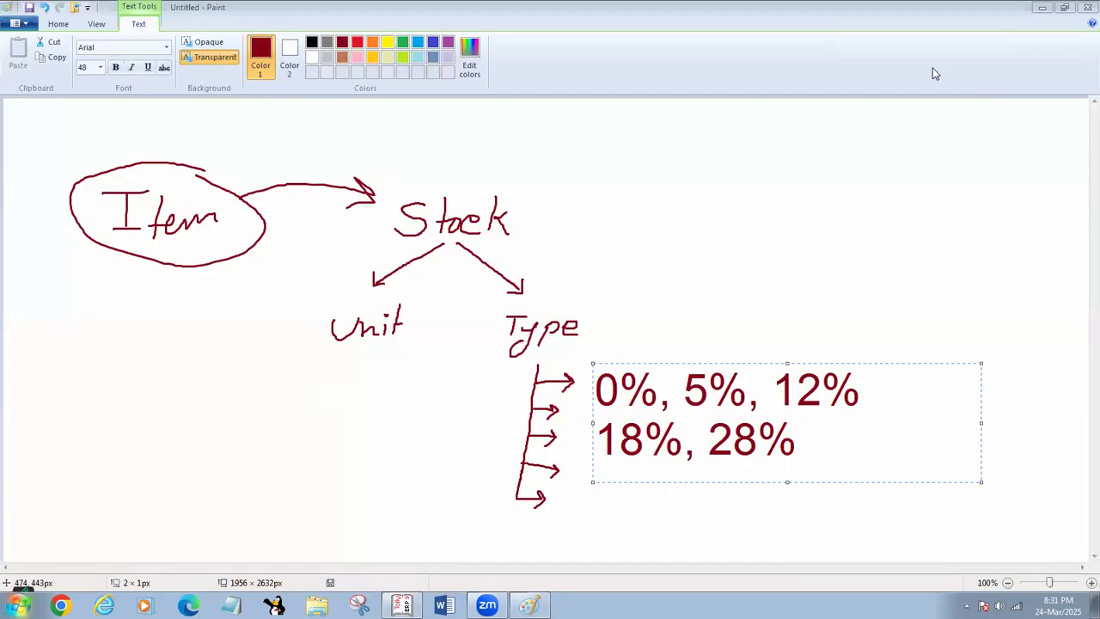
{"action": "left_click", "coordinate": [1081, 5]}
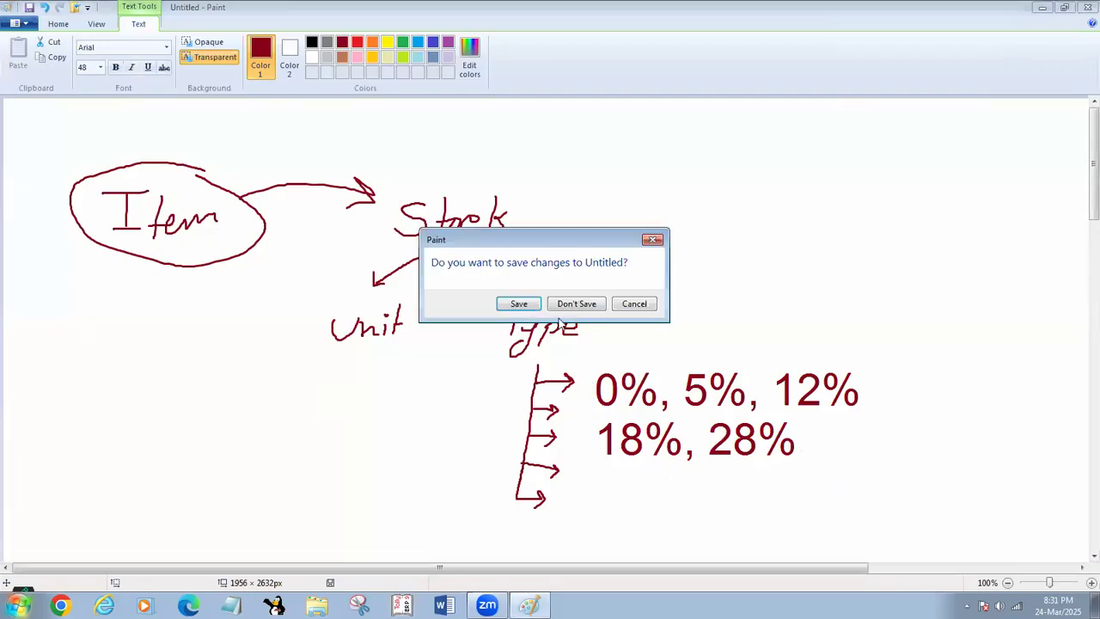
{"action": "left_click", "coordinate": [577, 306]}
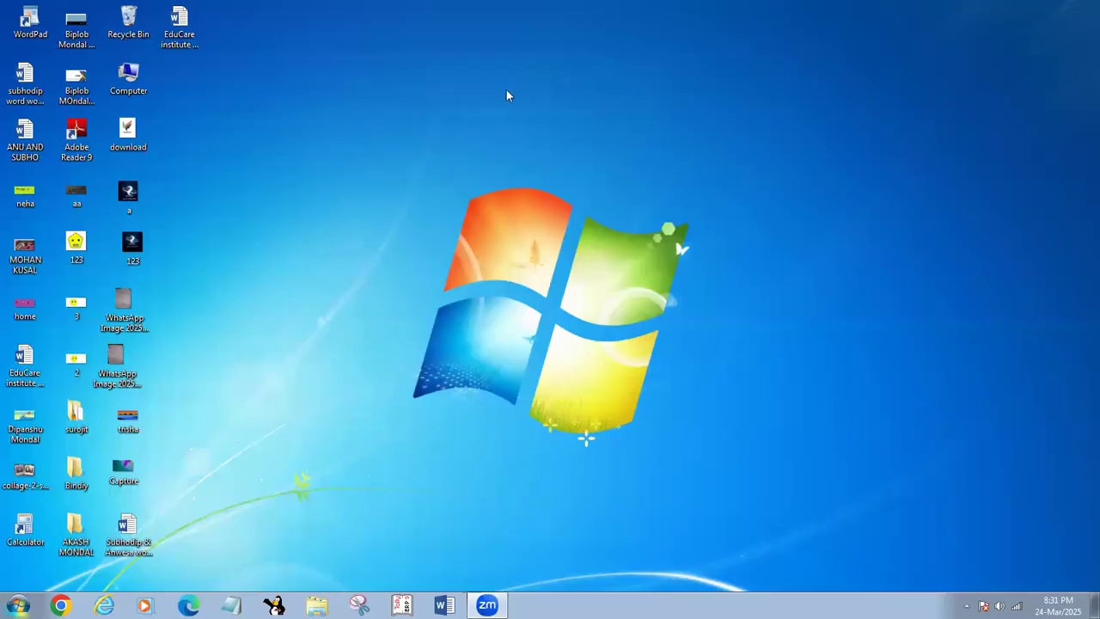